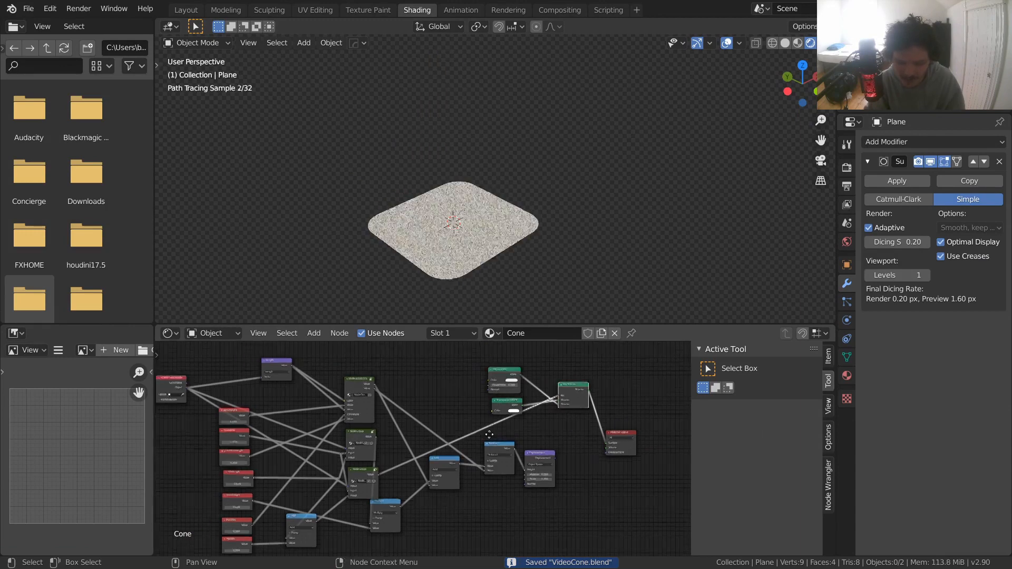
- Preview the outputs of the upper, middle and lower node groups on the plane, one after another
scroll(405, 394, up, 2)
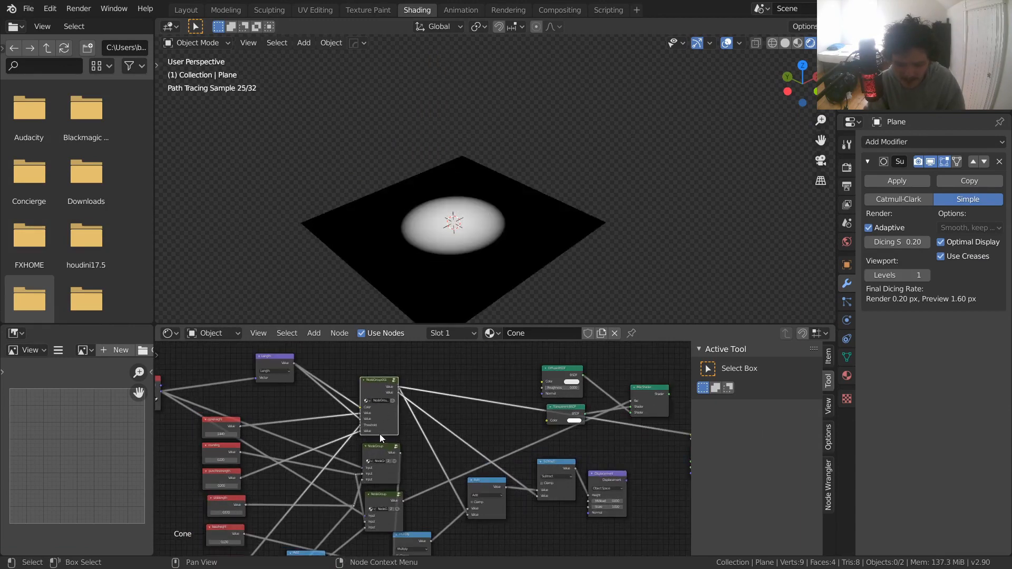
ctrl+shift+click(380, 448)
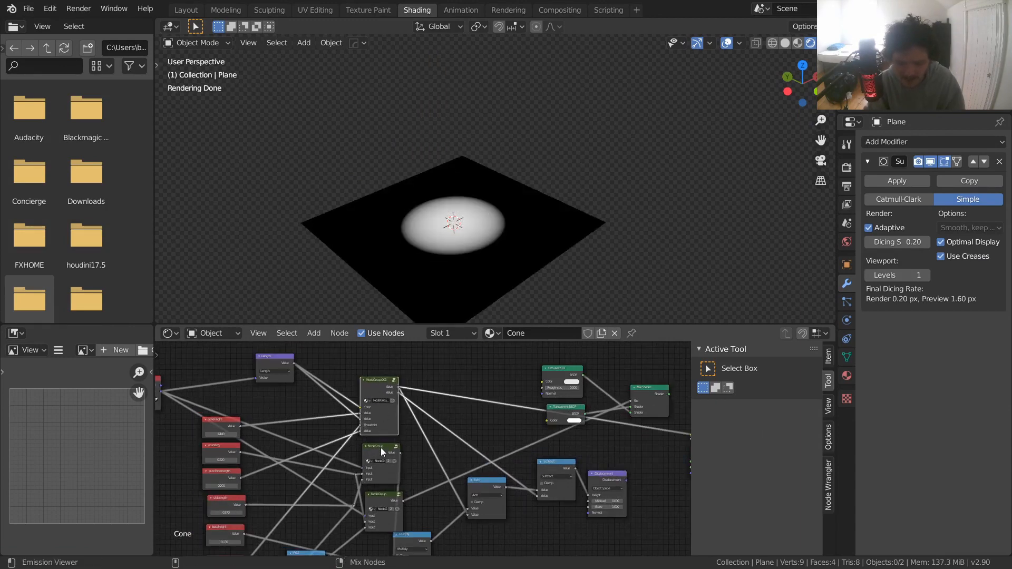
ctrl+shift+click(380, 495)
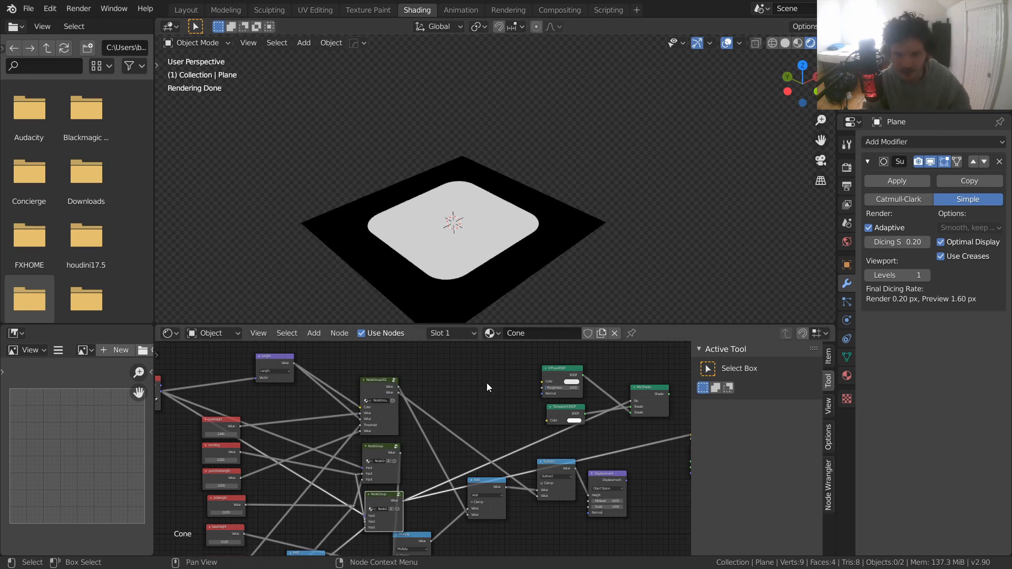
middle_drag(536, 347, 530, 353)
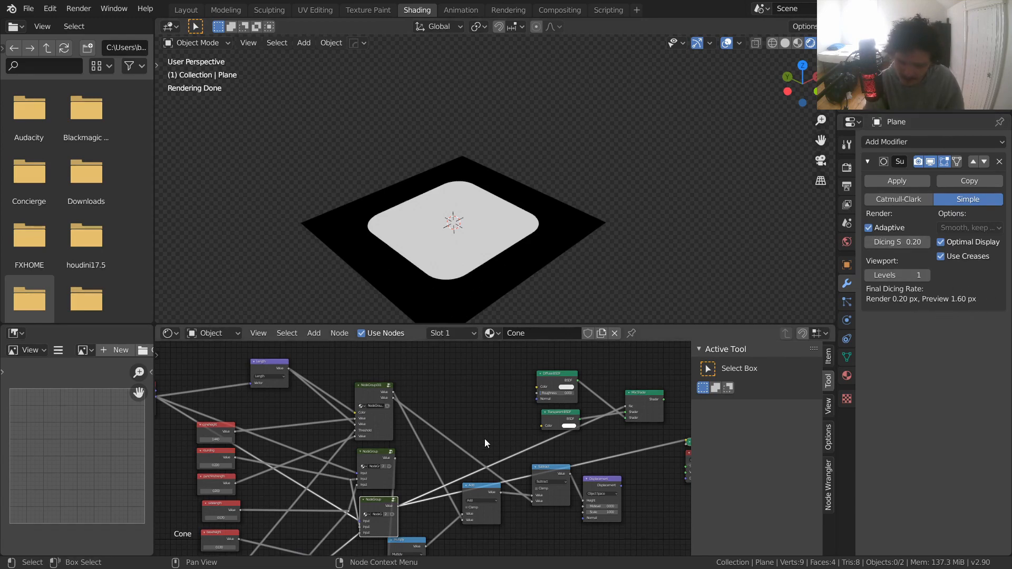
- Reconnect the Mix Shader to the Material Output's surface and link the Displacement node to its Displacement input
middle_drag(622, 400, 527, 399)
ctrl+shift+click(557, 397)
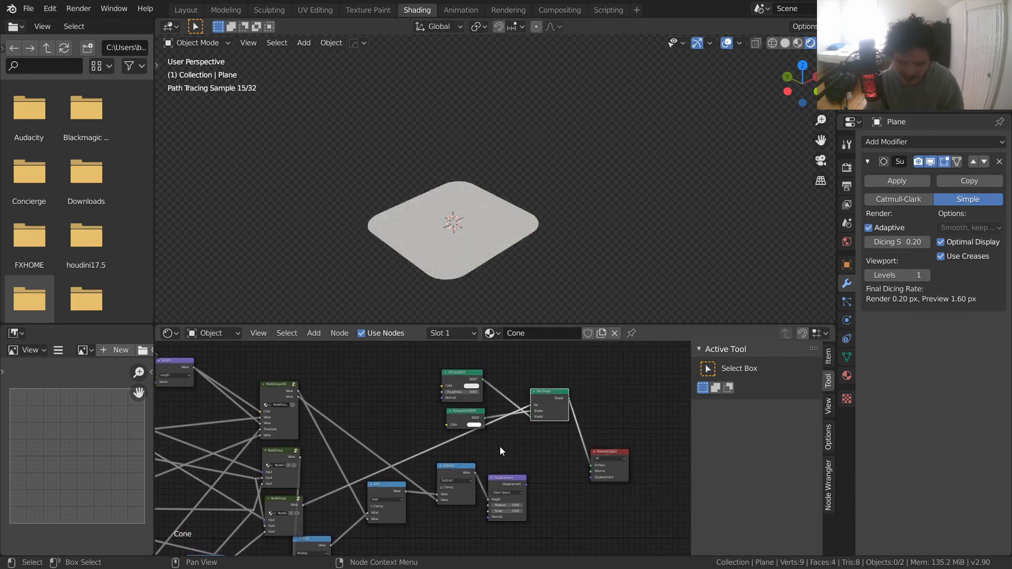
drag(526, 483, 596, 478)
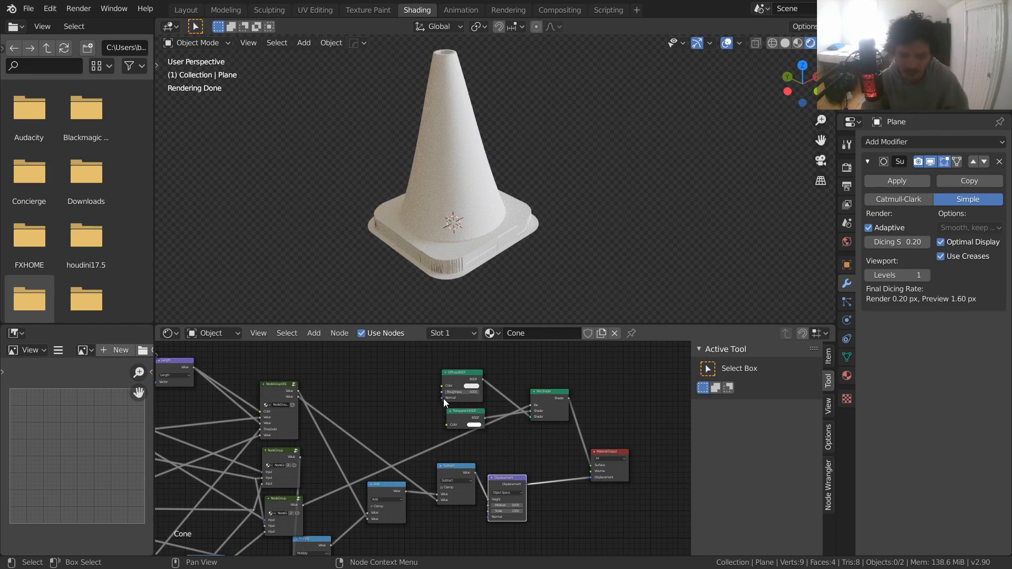
- Reposition the Diffuse BSDF and Transparent BSDF nodes further away from the Mix Shader, and select the plane
scroll(451, 387, up, 6)
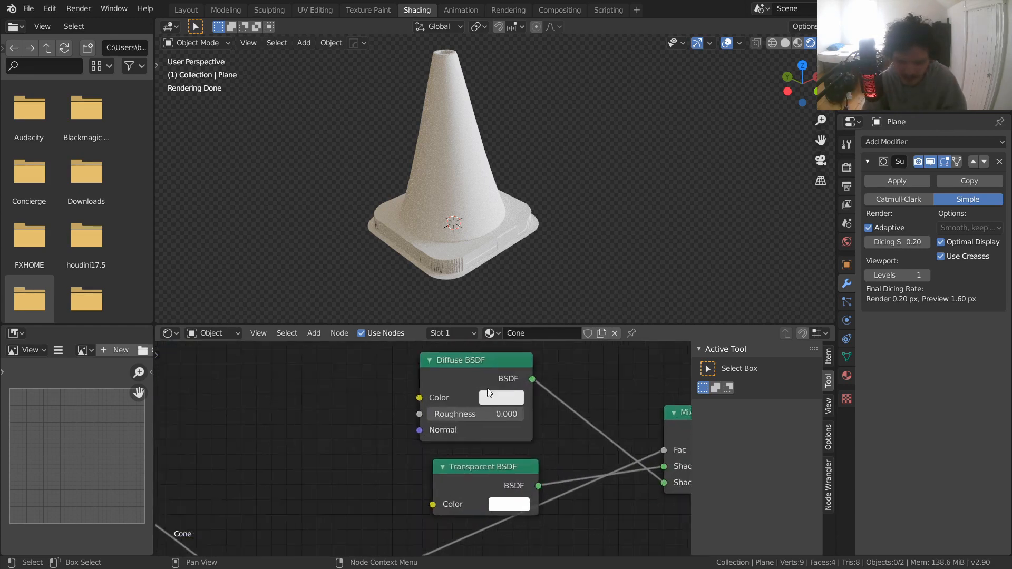
drag(399, 424, 383, 409)
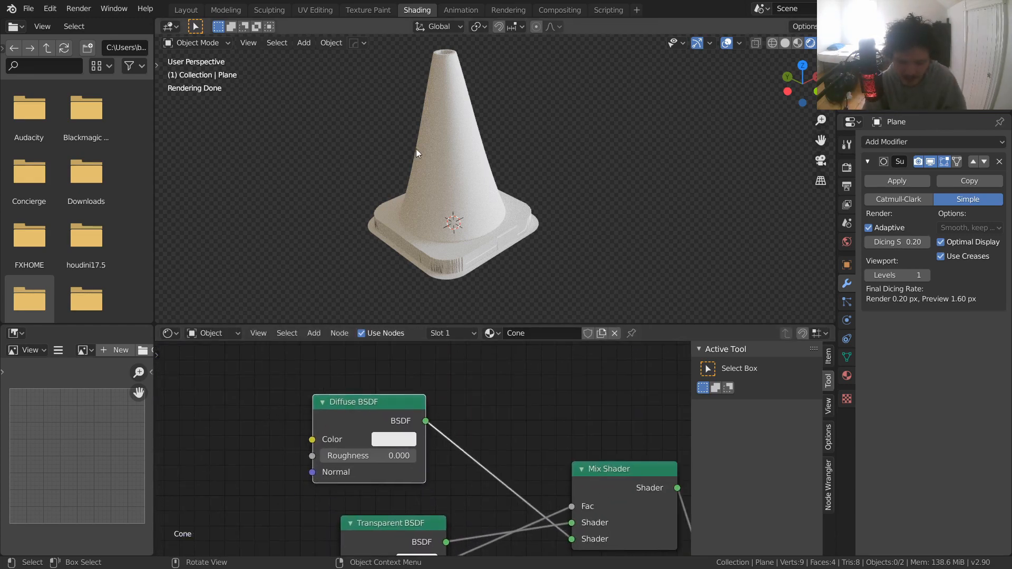
middle_drag(369, 457, 366, 444)
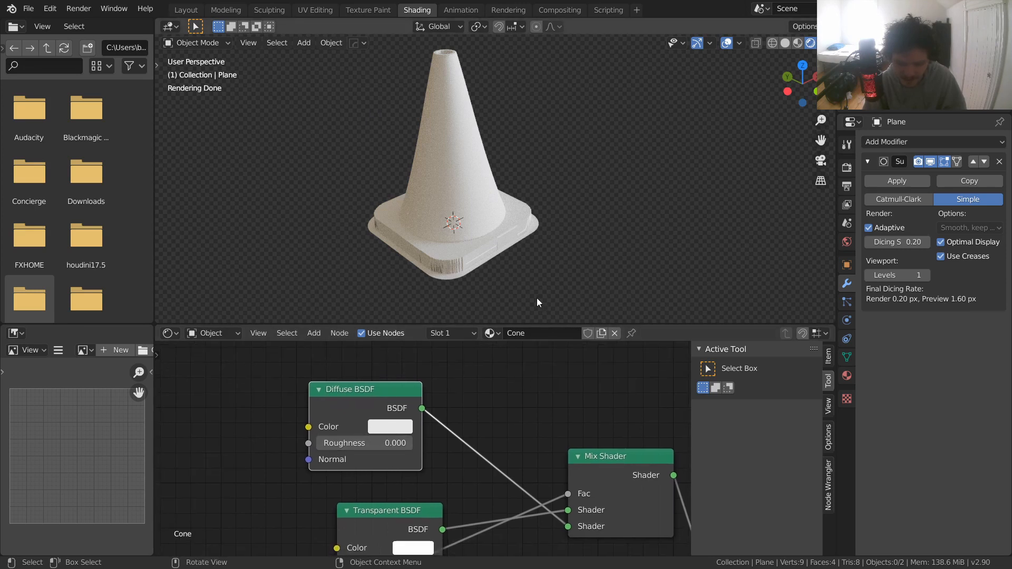
click(510, 260)
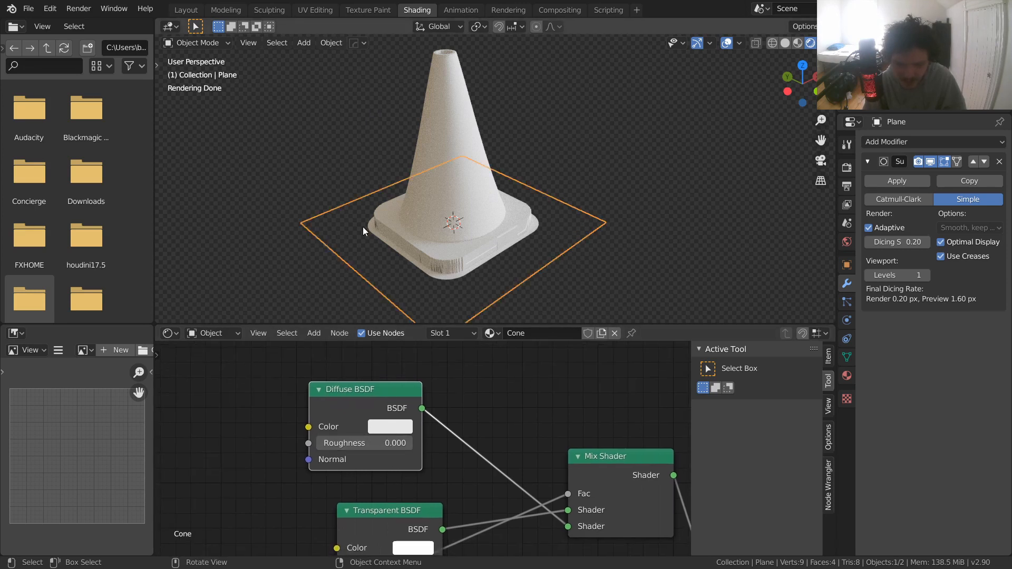
middle_drag(414, 457, 410, 386)
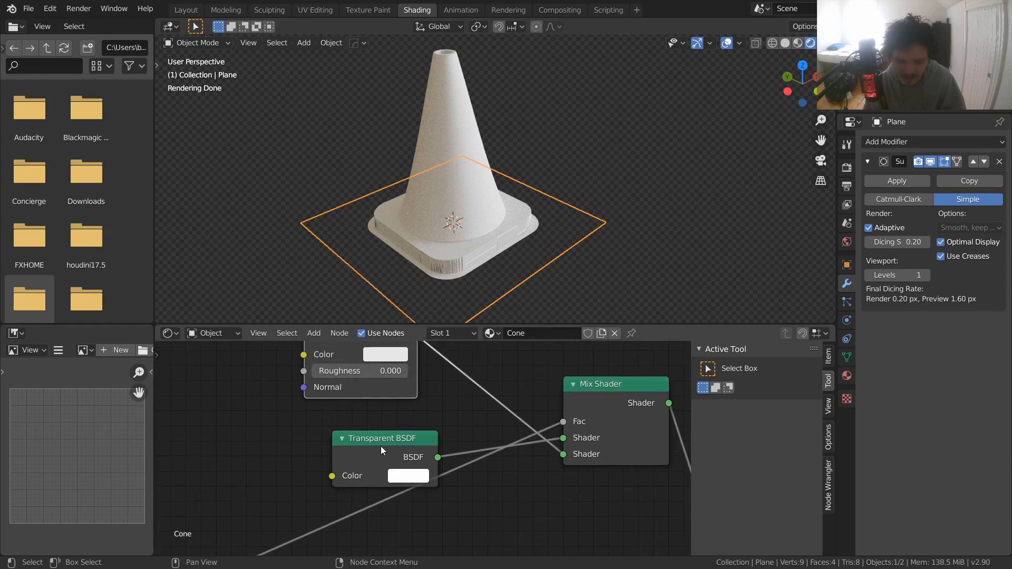
drag(377, 447, 348, 435)
scroll(411, 412, down, 3)
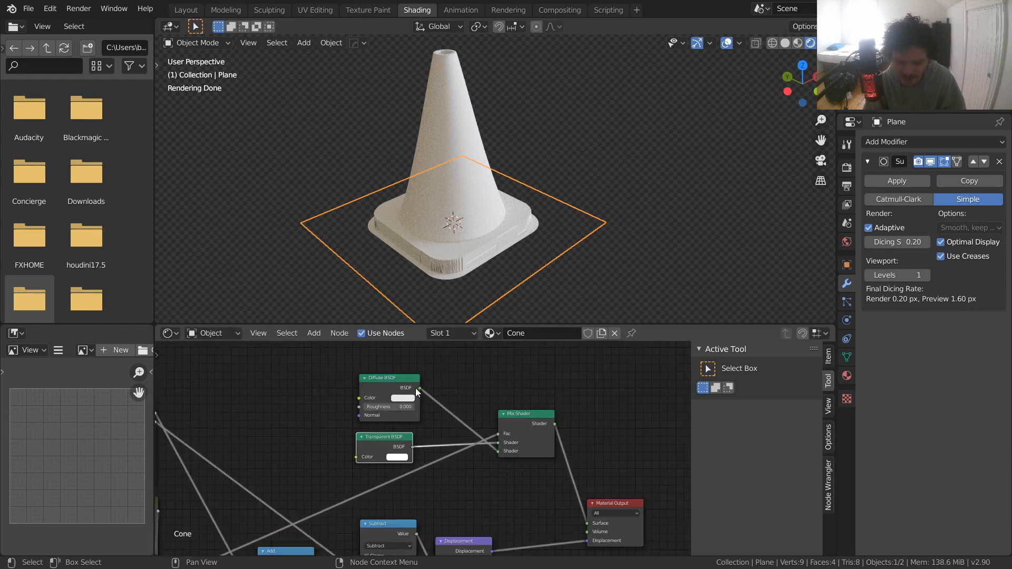
- Try linking the Diffuse BSDF directly to the Material Output's Surface, and try a different diffuse color, undoing each trial
drag(419, 388, 585, 526)
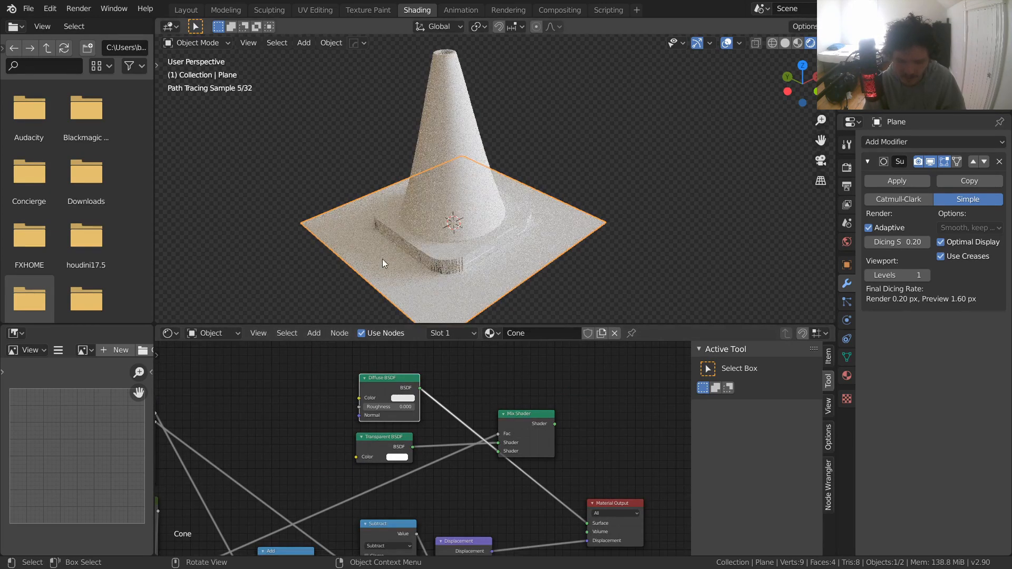
key(ctrl+z)
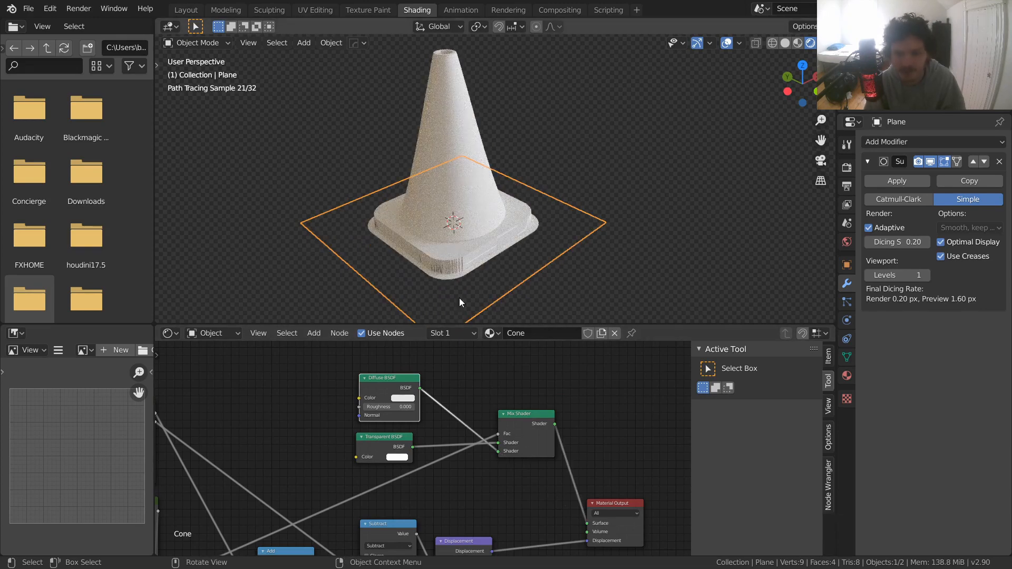
click(403, 399)
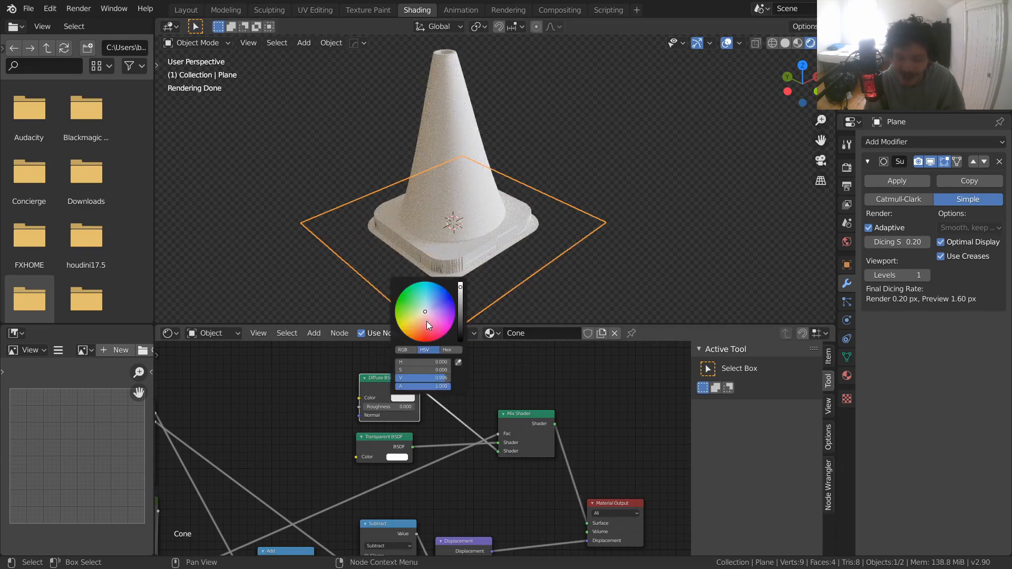
drag(415, 330, 419, 337)
key(ctrl+z)
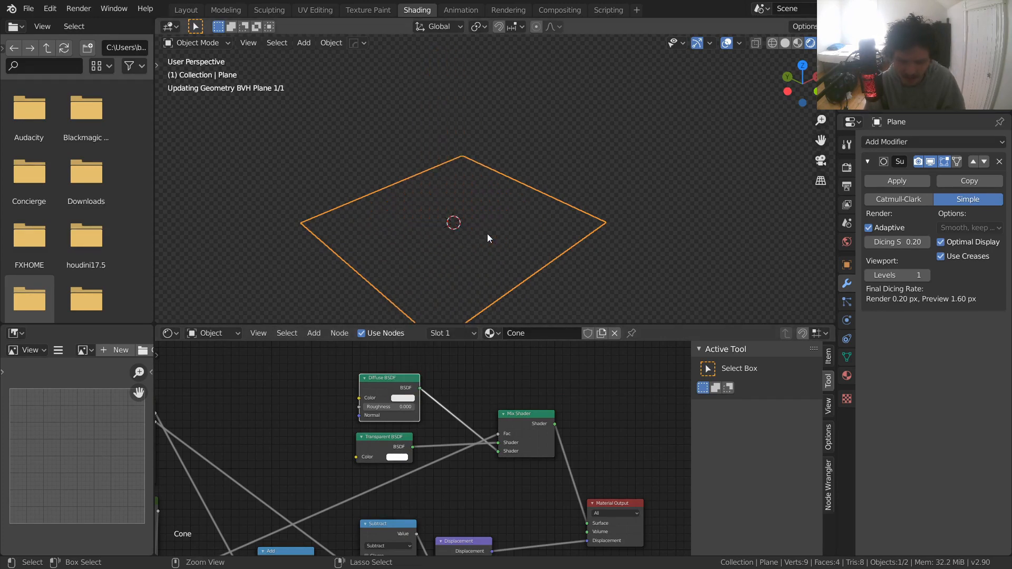
- Inspect the displaced cone from the Left Orthographic view and in perspective, keeping the file saved
key(ctrl+s)
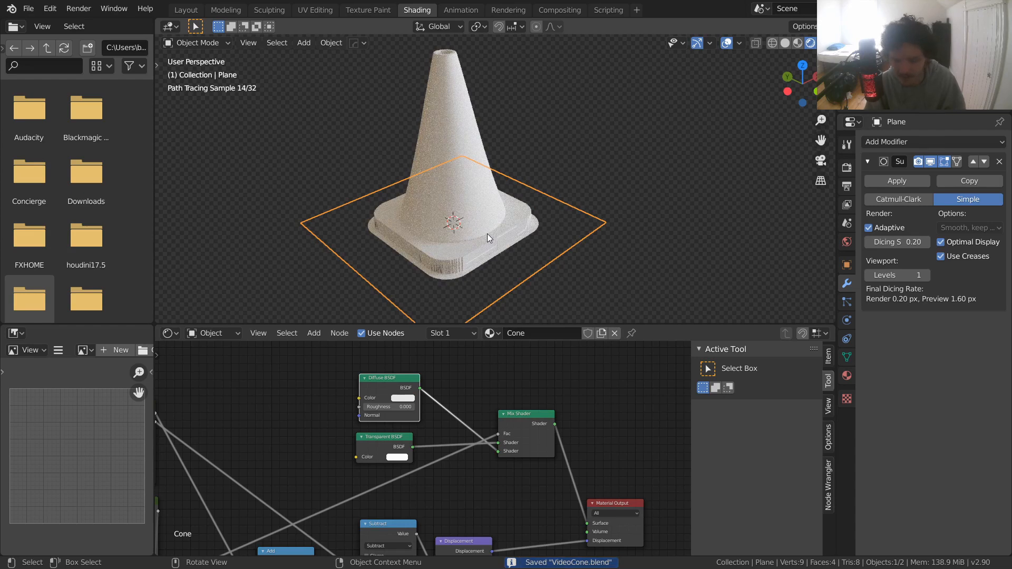
click(788, 93)
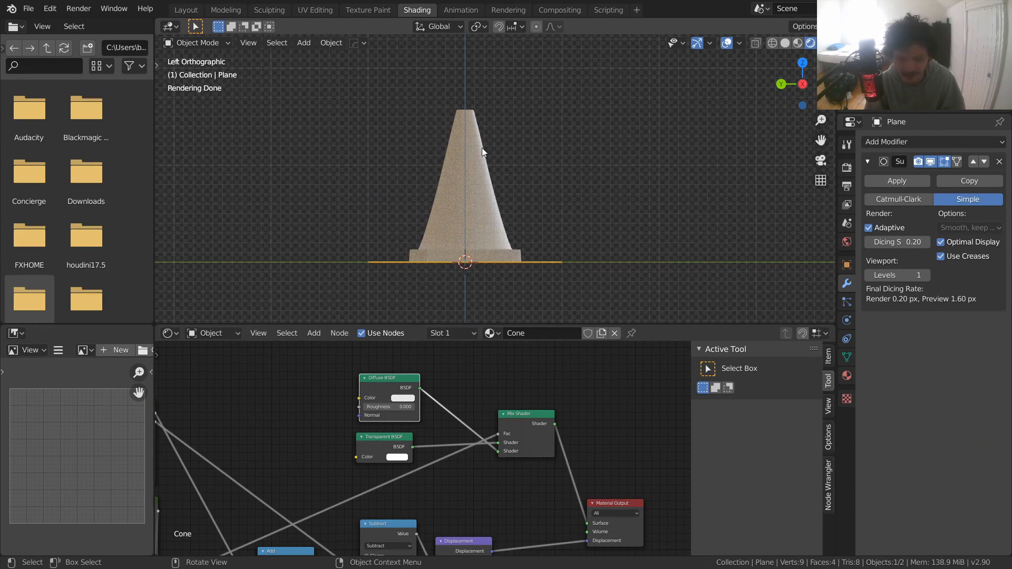
scroll(482, 148, up, 3)
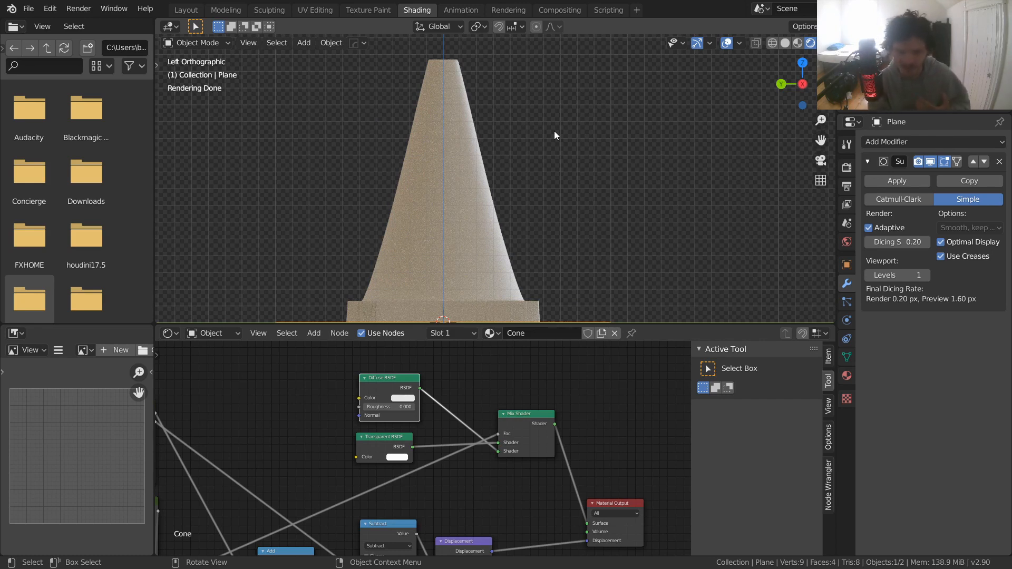
middle_drag(501, 147, 430, 222)
middle_drag(312, 422, 479, 374)
scroll(476, 371, down, 3)
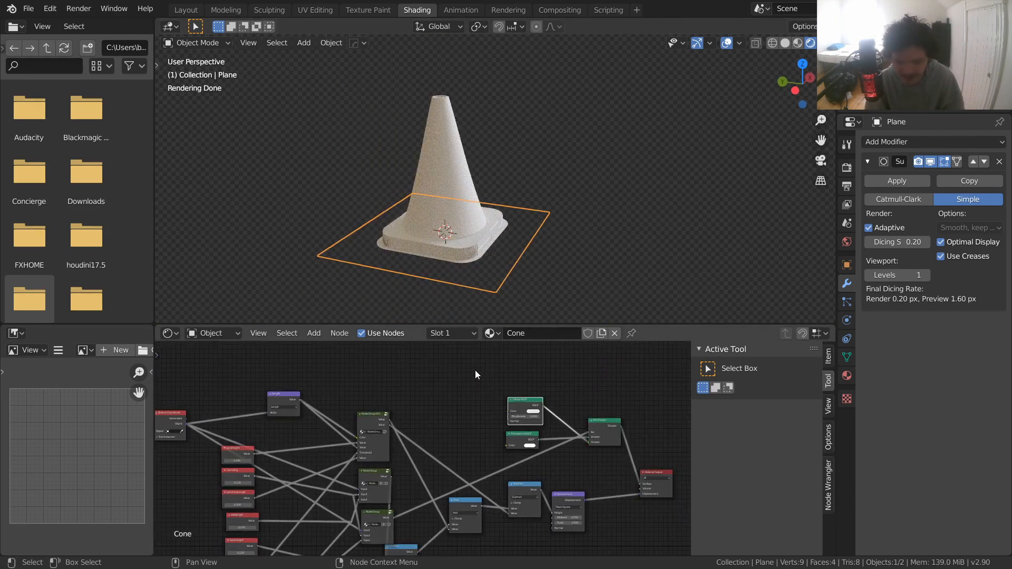
key(ctrl+s)
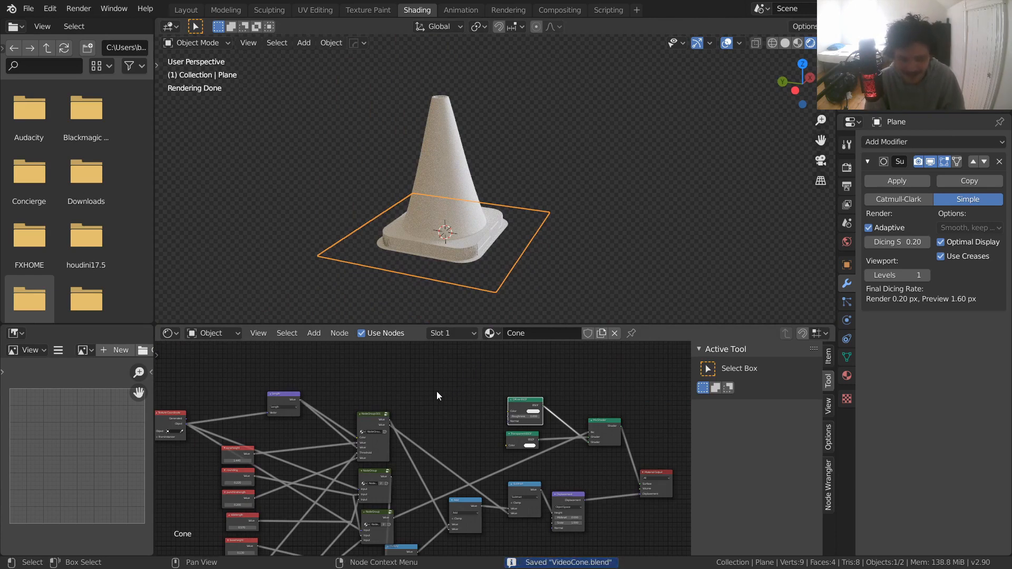
- Add a Geometry node in the empty area above the Texture Coordinate node
middle_drag(409, 401, 594, 458)
scroll(387, 407, up, 5)
middle_drag(373, 418, 325, 433)
key(shift+a)
click(307, 370)
text(ge)
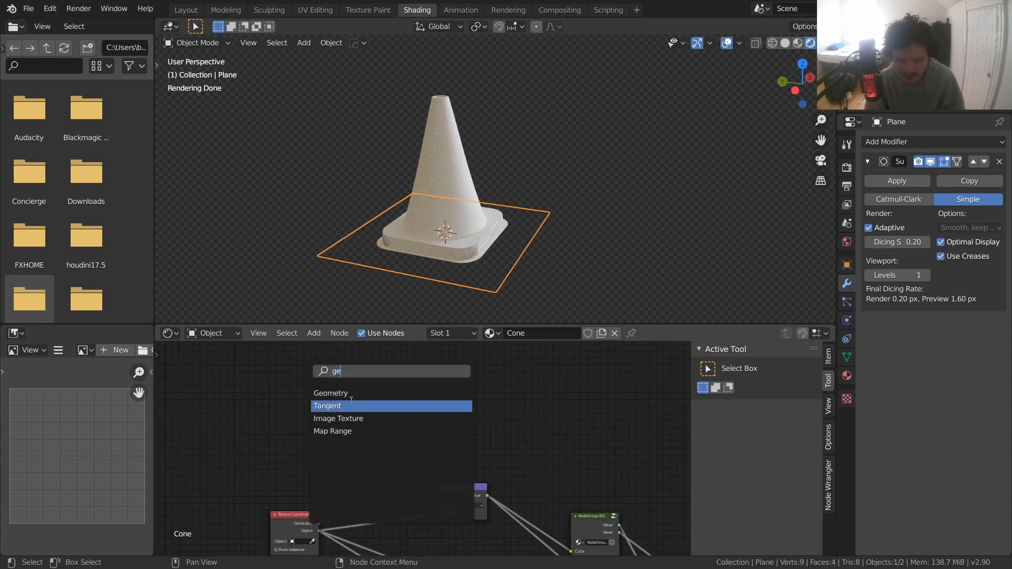
click(332, 393)
click(261, 401)
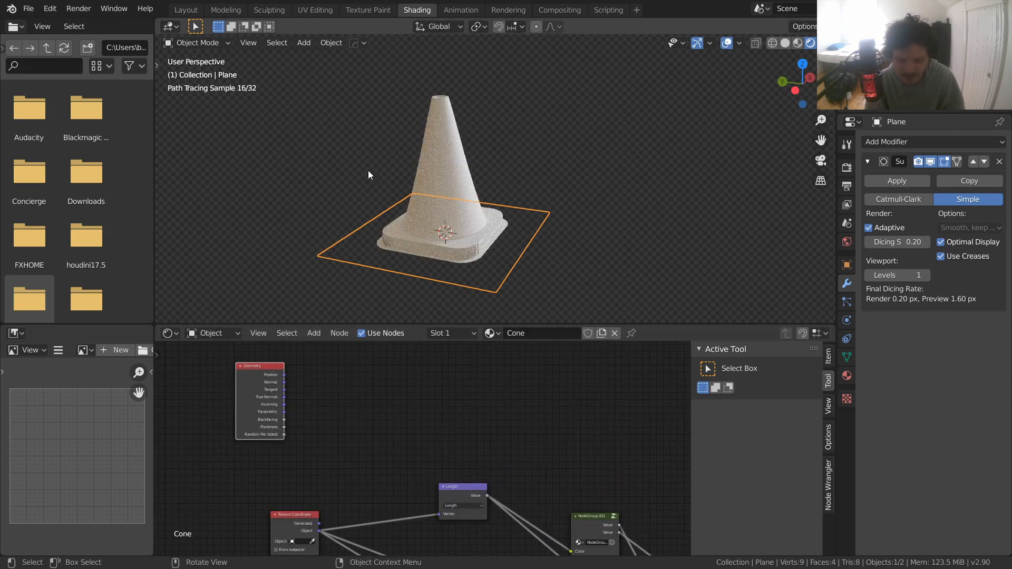
- Show the cone in Left Orthographic view and preview the Geometry node's Position output on it
click(796, 90)
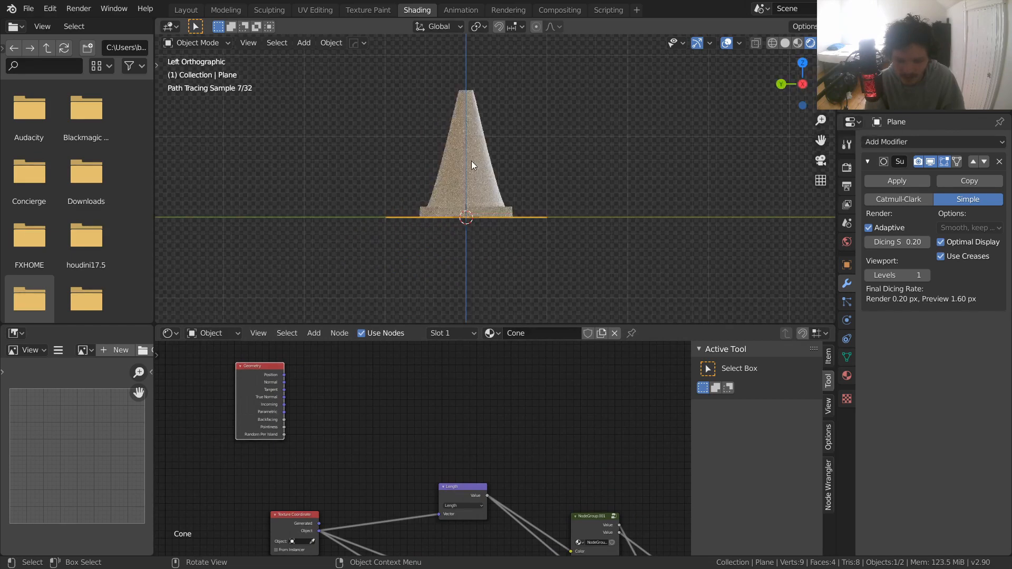
scroll(482, 159, up, 3)
scroll(493, 158, down, 3)
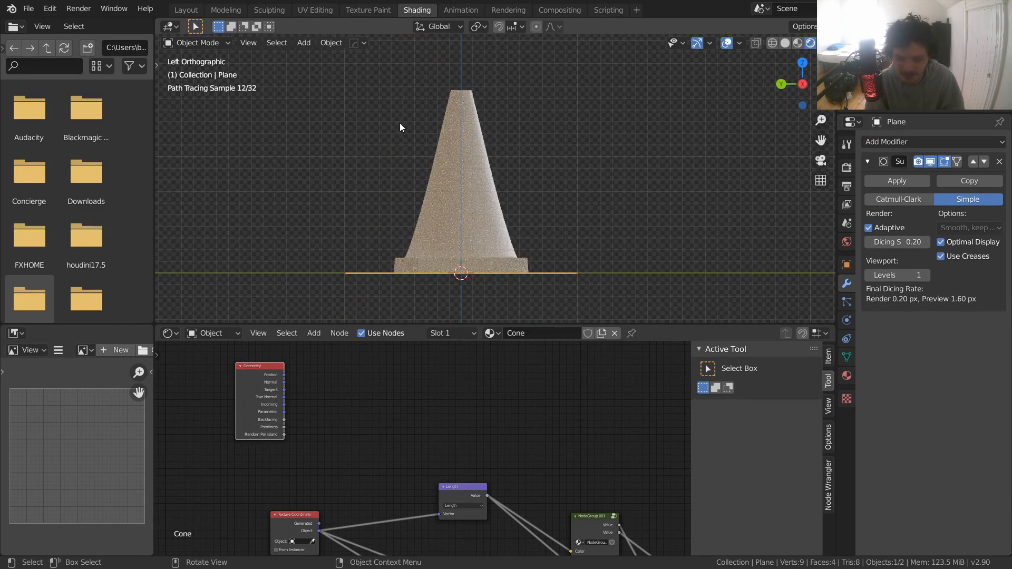
scroll(316, 401, up, 4)
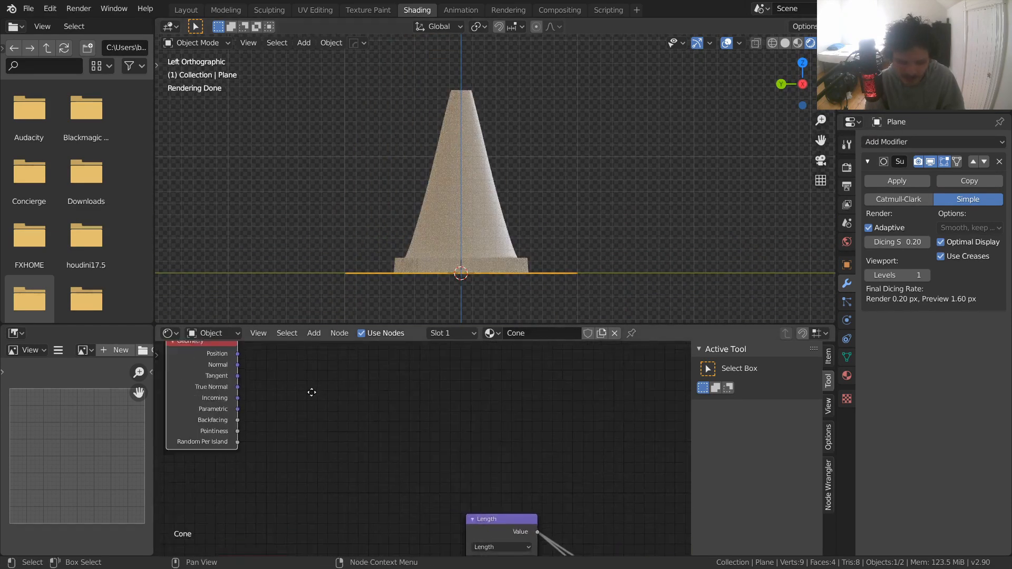
drag(296, 372, 324, 383)
ctrl+shift+click(341, 383)
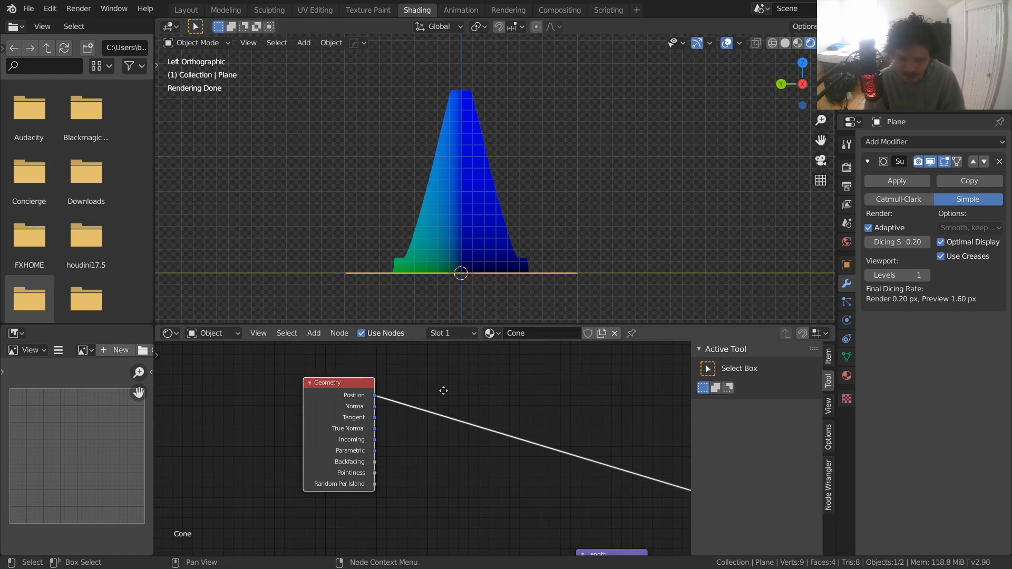
- Insert a Separate XYZ node after the Geometry node's Position output and preview its Z channel
middle_drag(444, 390, 313, 401)
key(shift+a)
click(322, 368)
text(se)
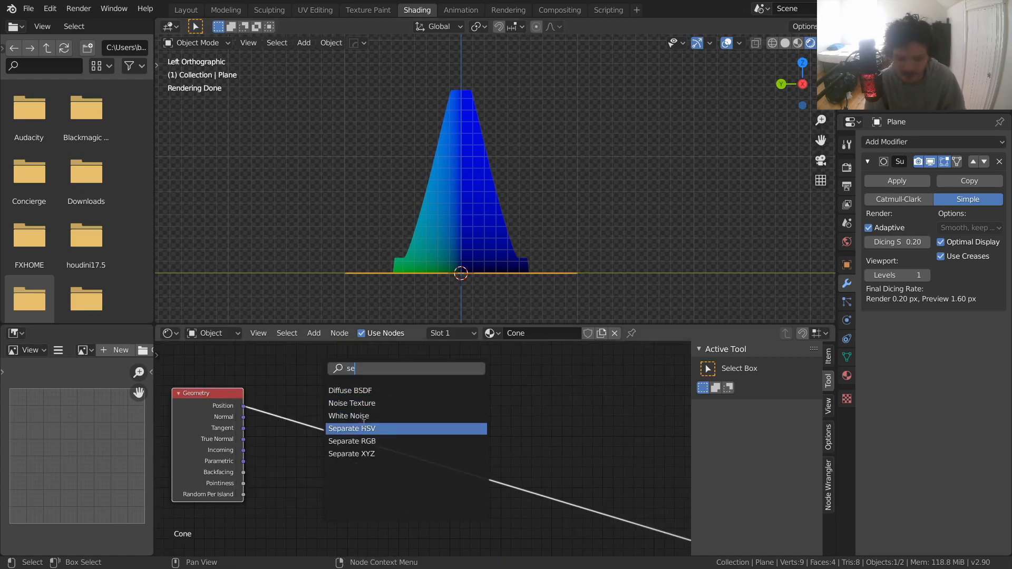
click(351, 454)
click(329, 373)
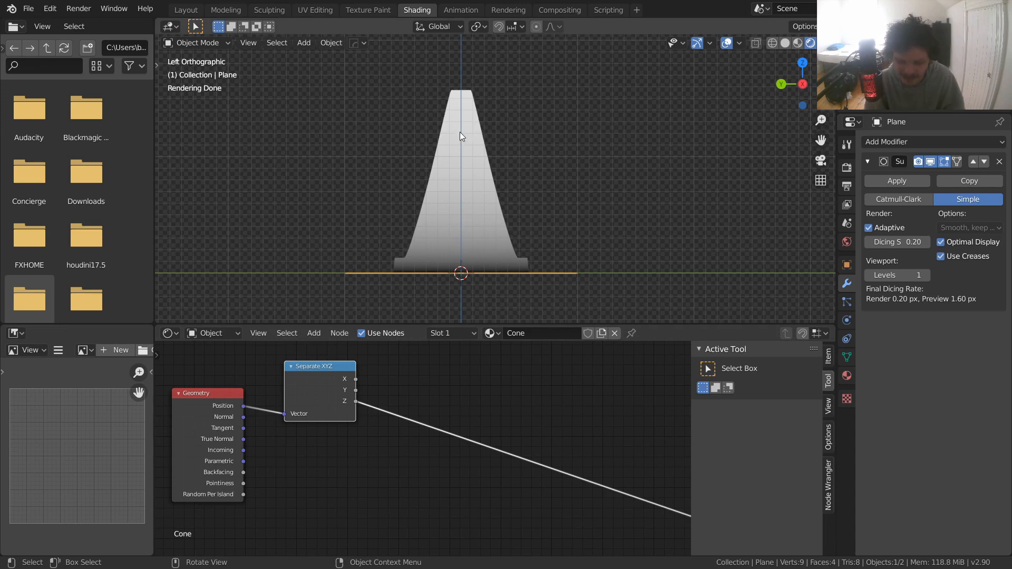
key(shift+a)
click(419, 368)
text(mat)
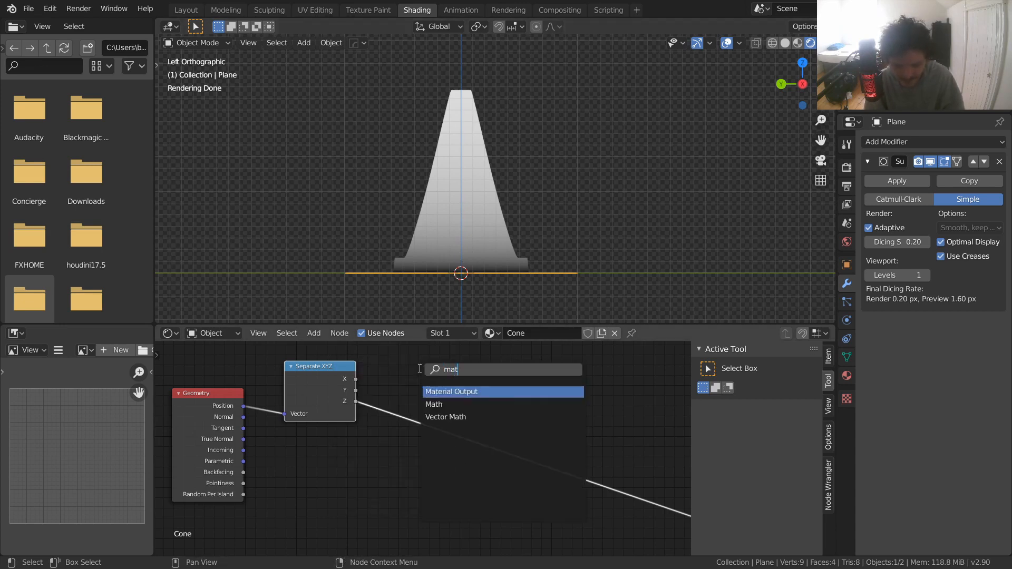
text(h)
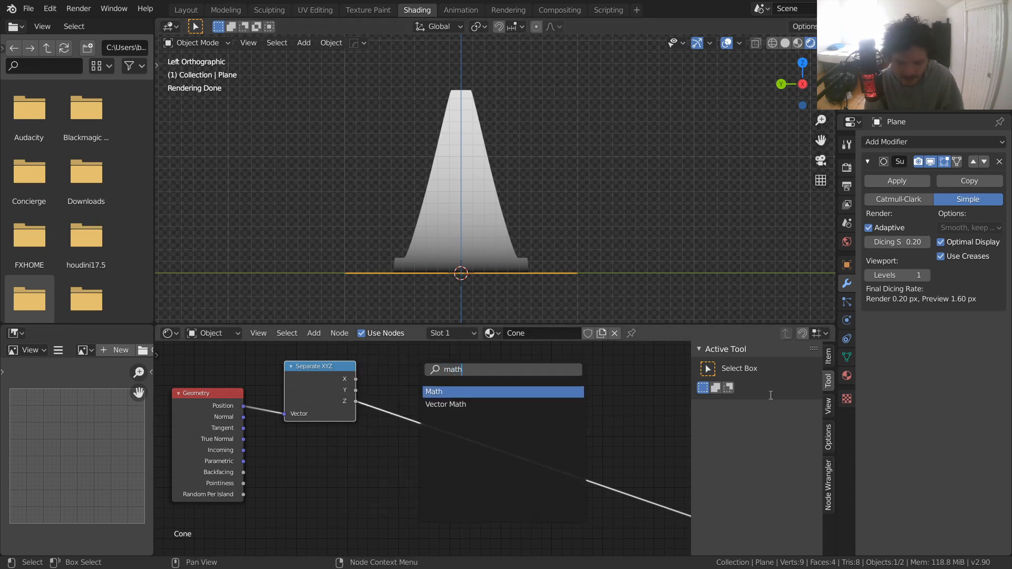
key(Escape)
- Insert a ColorRamp node on the link coming from the Separate XYZ node's Z output
key(shift+a)
click(513, 356)
text(colo)
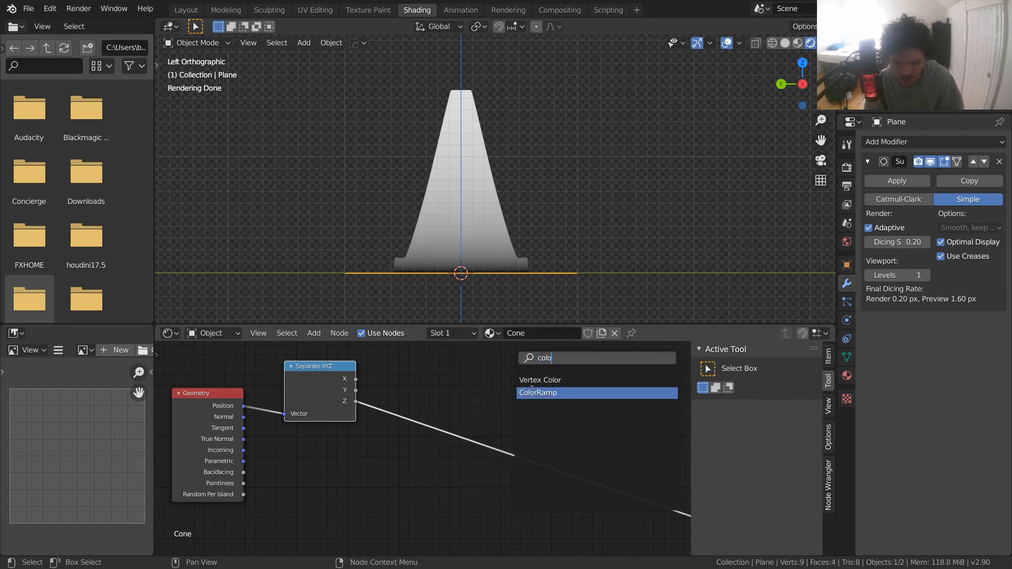
click(537, 392)
click(442, 409)
- Set the ColorRamp's interpolation to Constant and move its white stop to position 0.660
click(525, 421)
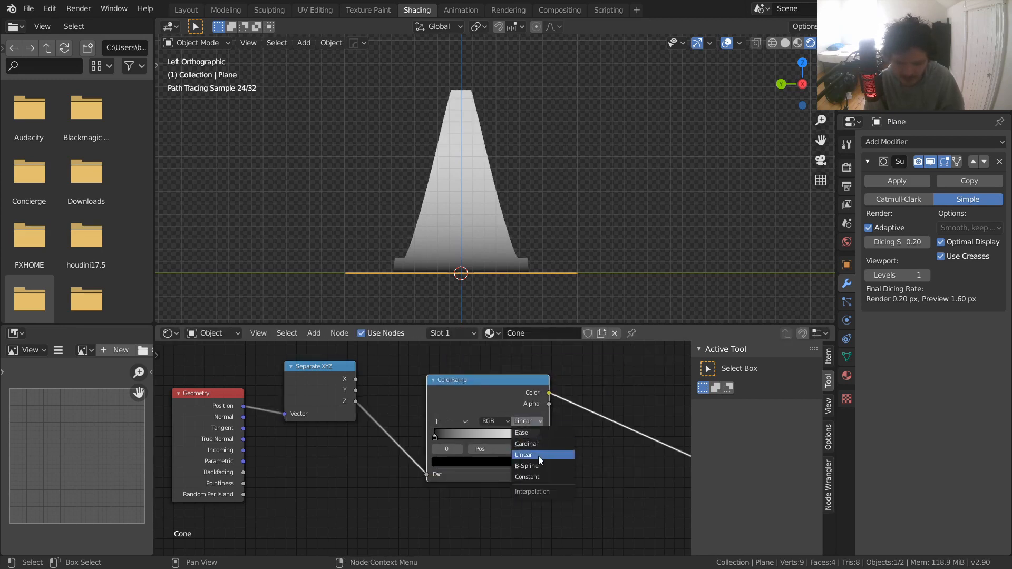
click(536, 476)
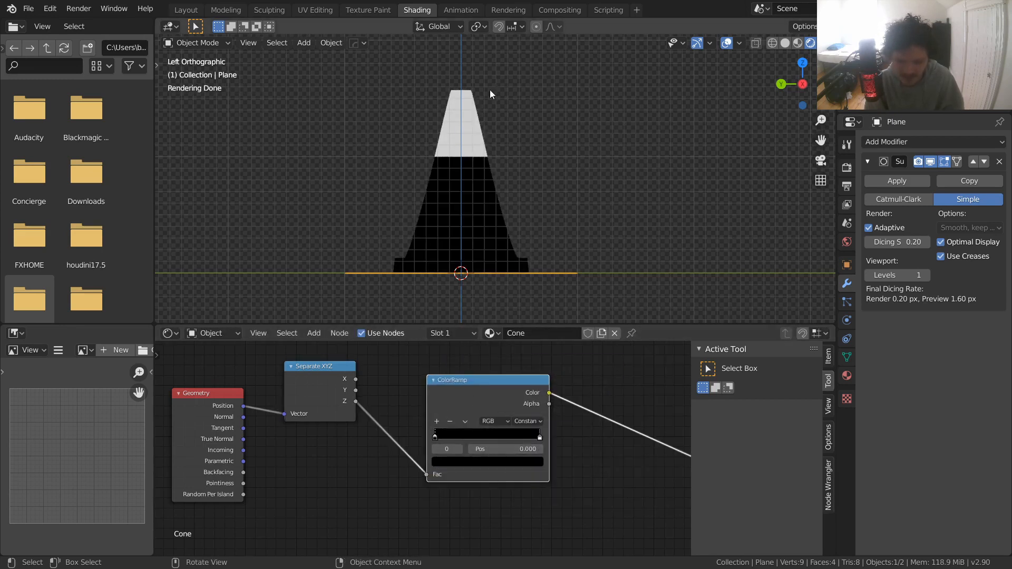
drag(539, 437, 504, 437)
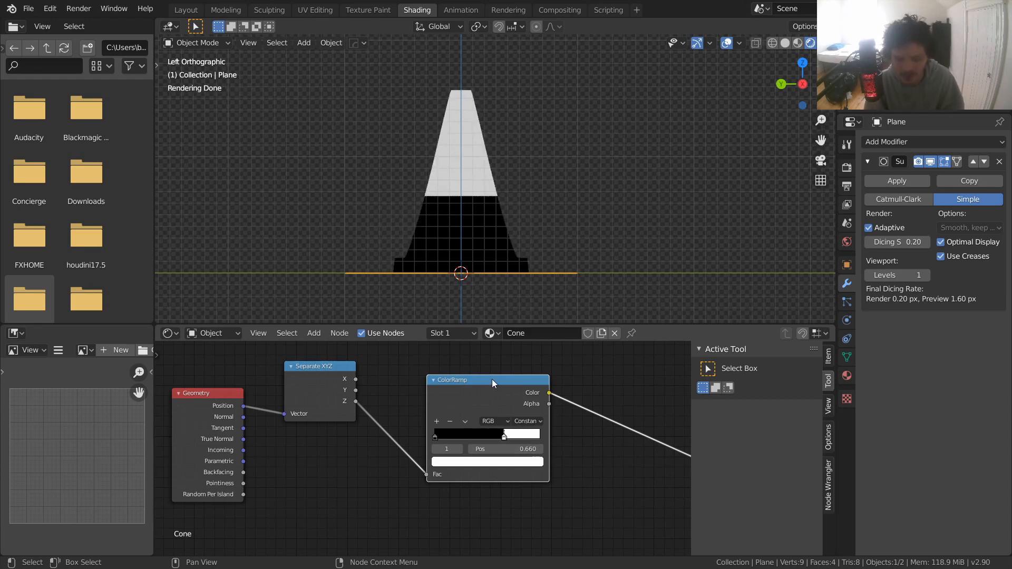
- Try a coneheight value of 2.150 to test the height-based color split on the cone, and undo it
middle_drag(491, 152, 450, 183)
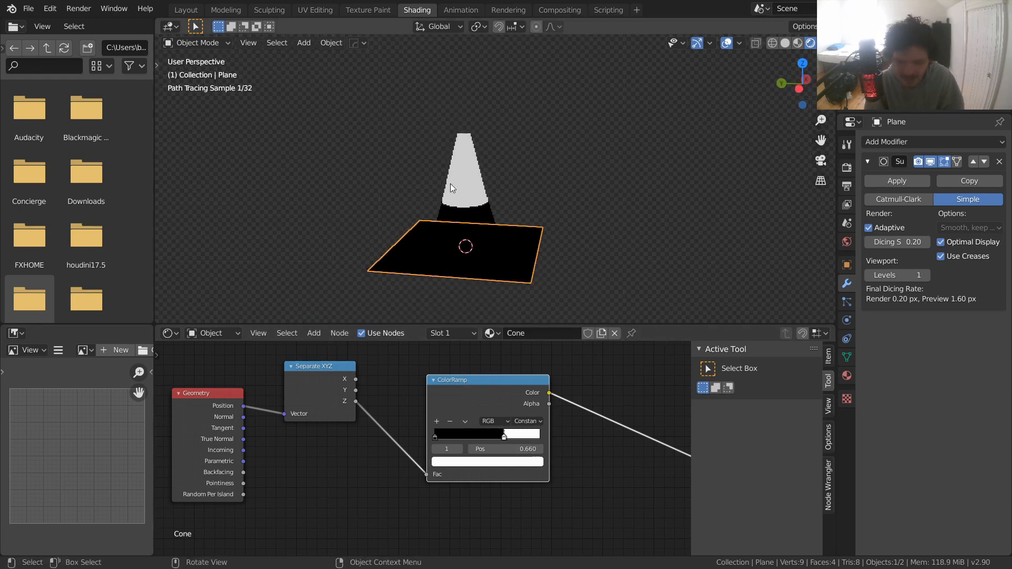
middle_drag(367, 404, 478, 346)
scroll(478, 316, down, 1)
scroll(487, 424, down, 6)
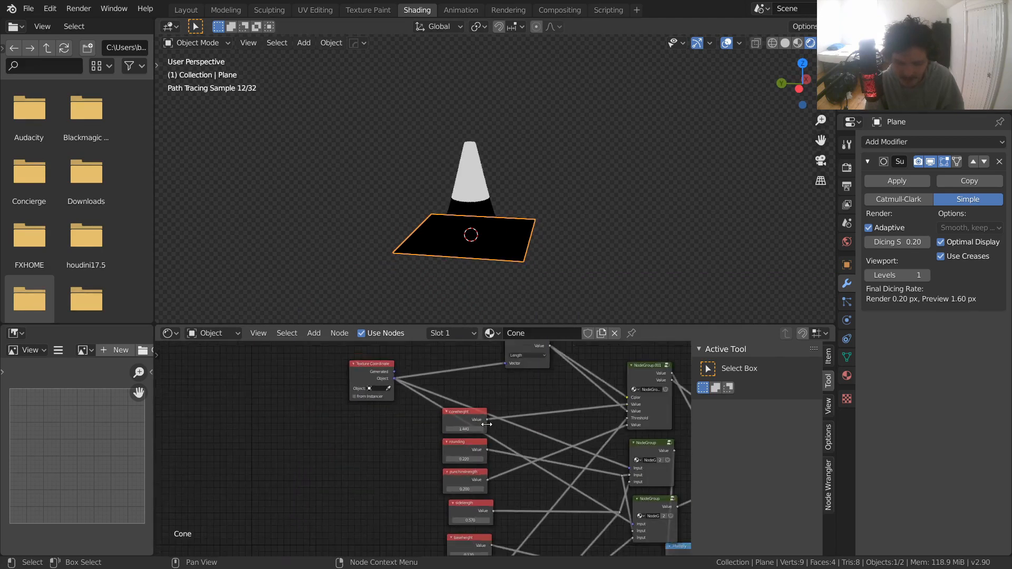
middle_drag(487, 424, 406, 420)
scroll(406, 420, up, 7)
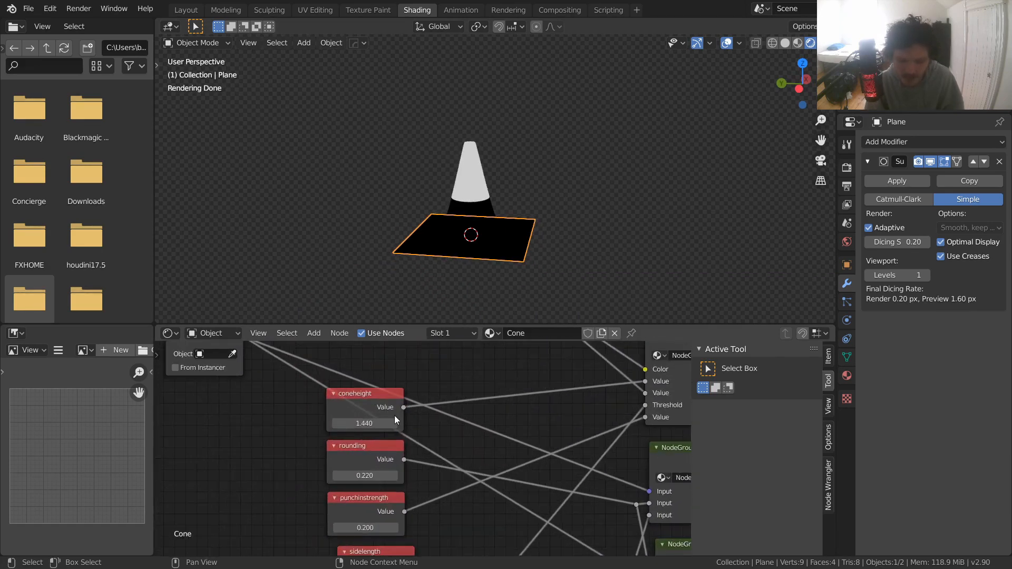
shift+drag(375, 424, 420, 423)
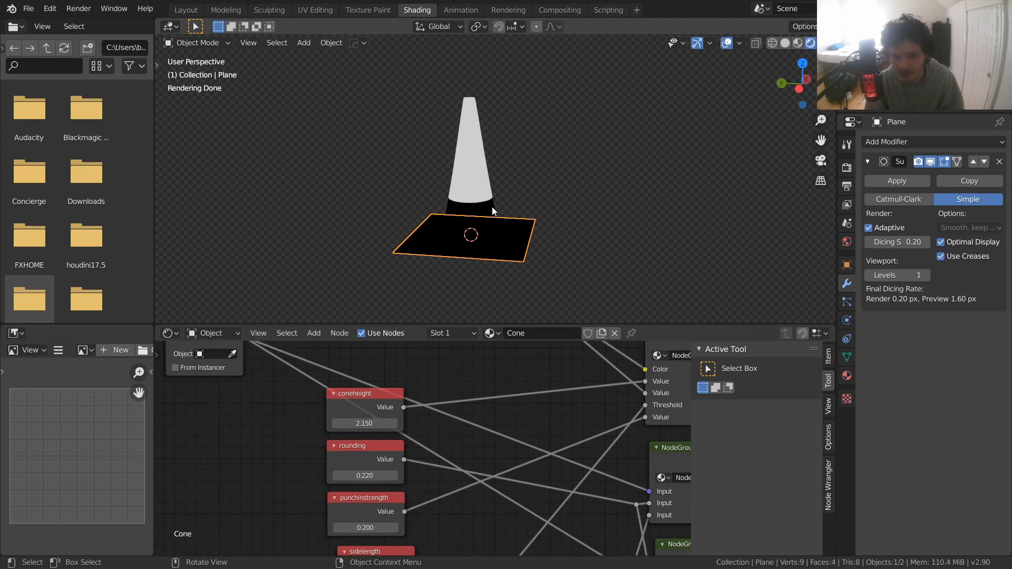
key(ctrl+z)
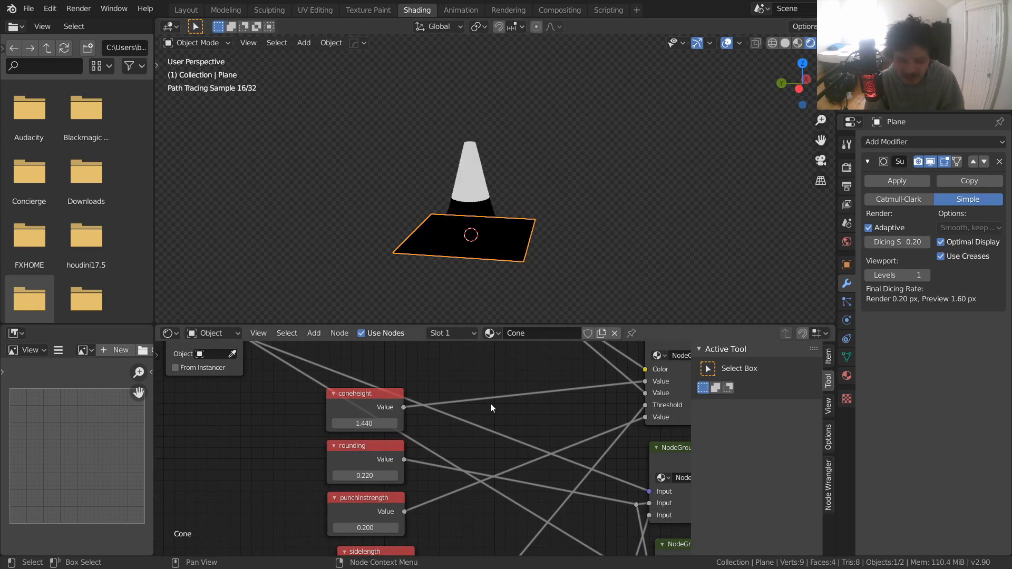
- Delete the Geometry, Separate XYZ and ColorRamp nodes, and save the file
middle_drag(490, 403, 443, 447)
scroll(443, 447, down, 3)
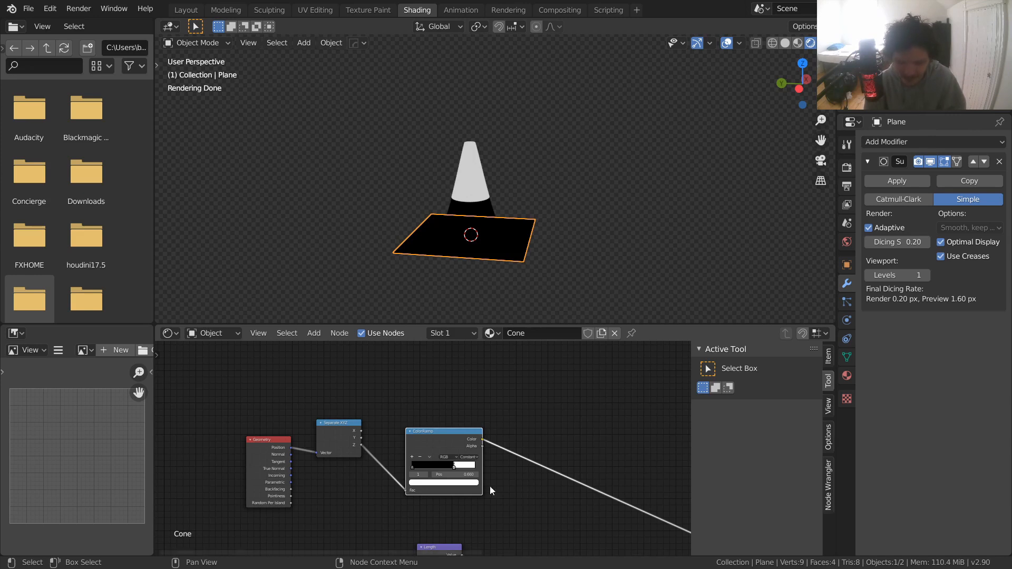
drag(558, 504, 182, 427)
key(x)
middle_drag(473, 476, 411, 359)
key(ctrl+s)
- Preview the Length node's output on the plane and disconnect the Displacement node from the Material Output
scroll(523, 198, up, 2)
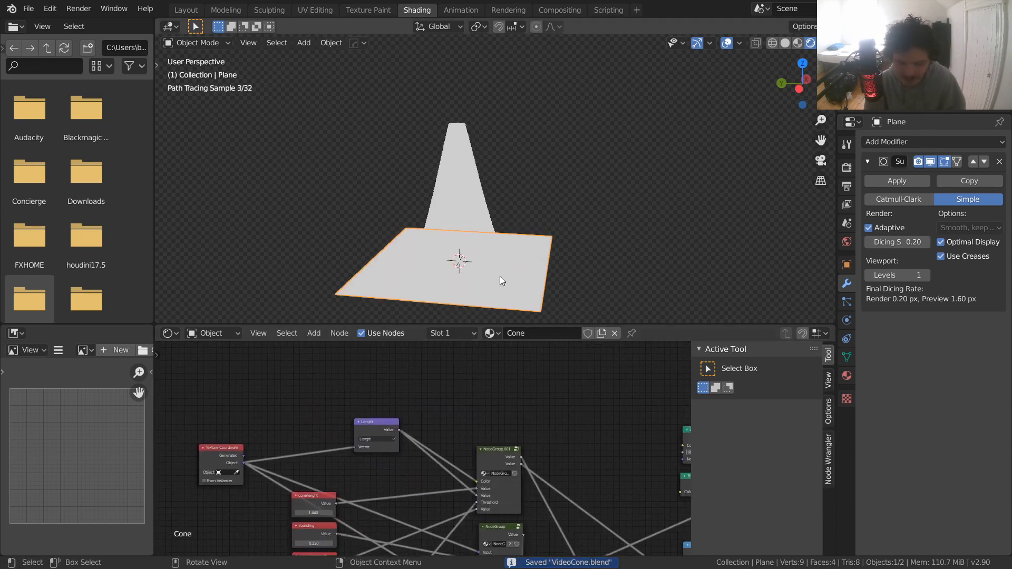
click(384, 425)
scroll(452, 447, down, 6)
middle_drag(595, 459, 366, 368)
drag(449, 420, 408, 415)
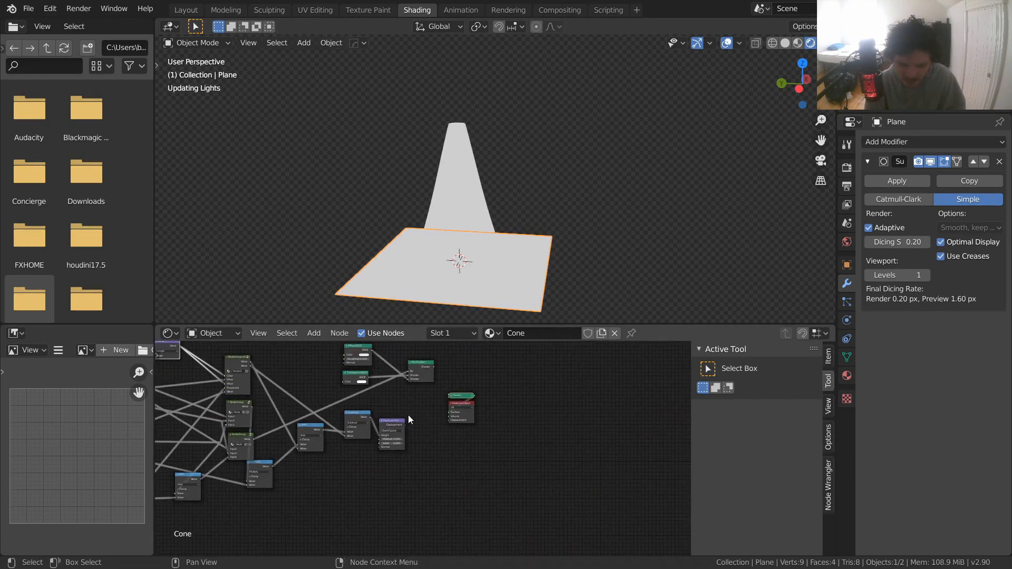
scroll(472, 444, up, 5)
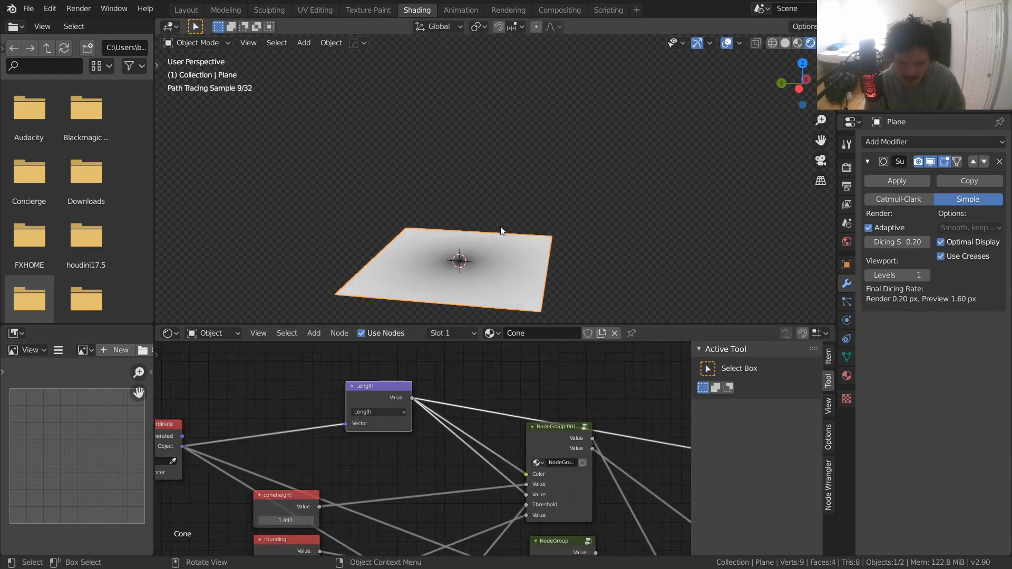
mouse_move(500, 227)
middle_down()
mouse_move(474, 291)
mouse_move(426, 246)
middle_up()
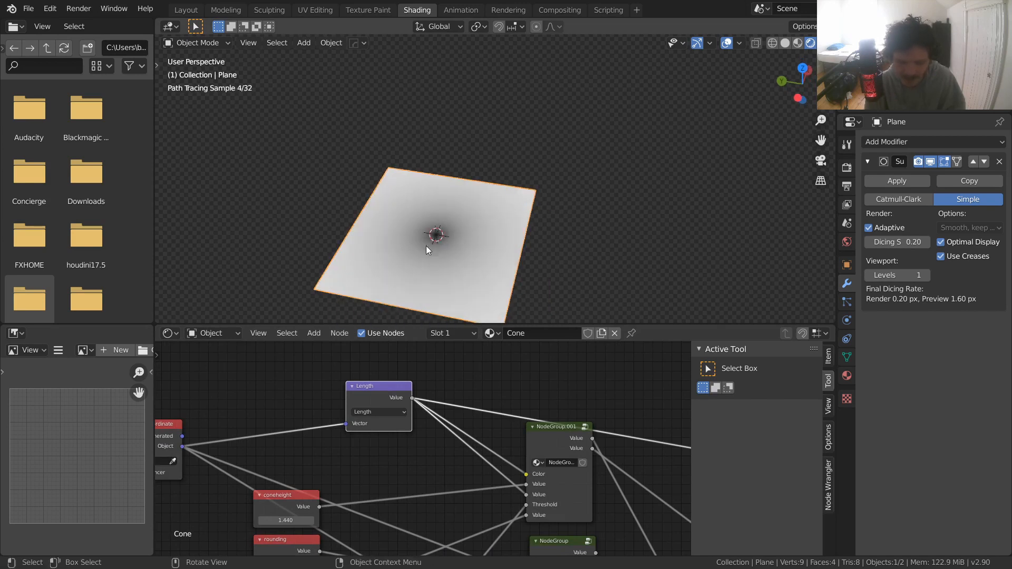
- Reposition the Length and Texture Coordinate nodes at the start of the node tree, spacing them out from the value nodes
middle_drag(229, 408, 282, 403)
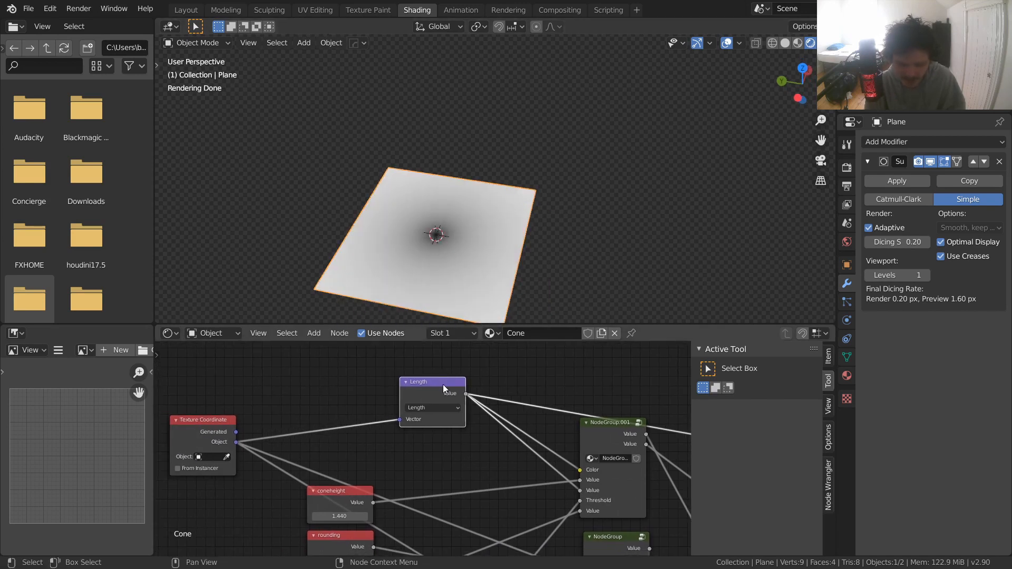
drag(443, 384, 449, 385)
drag(203, 419, 225, 404)
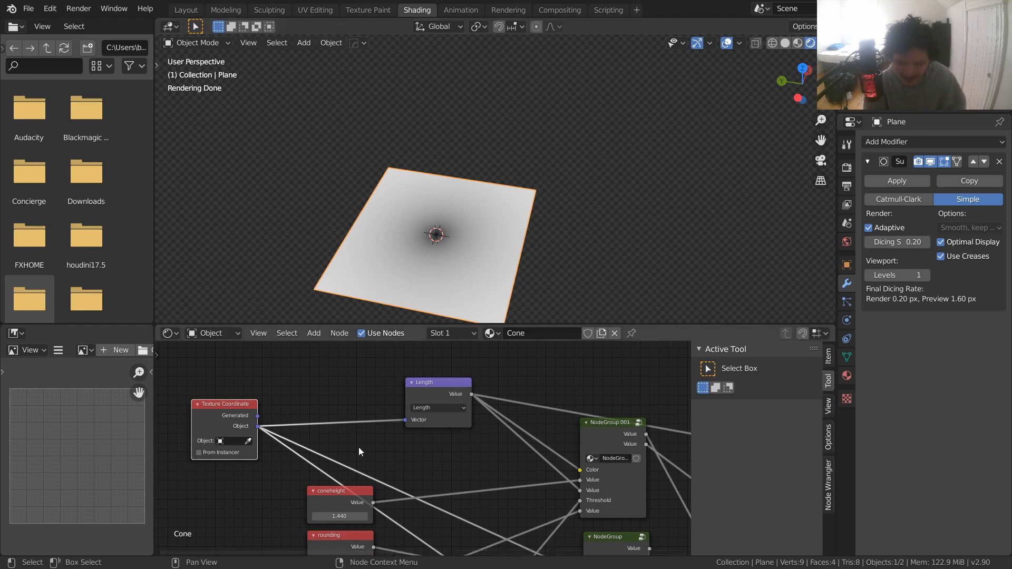
scroll(510, 449, down, 9)
middle_drag(592, 455, 495, 490)
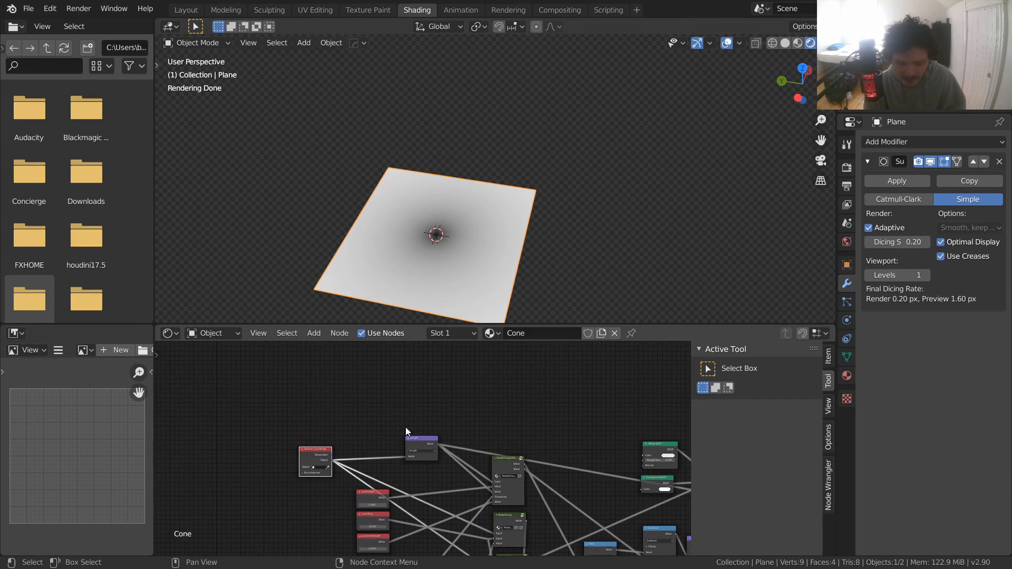
drag(410, 439, 405, 422)
- Connect the Displacement node to the Material Output's Displacement input and output the Mix Shader as the surface
middle_drag(583, 473, 317, 452)
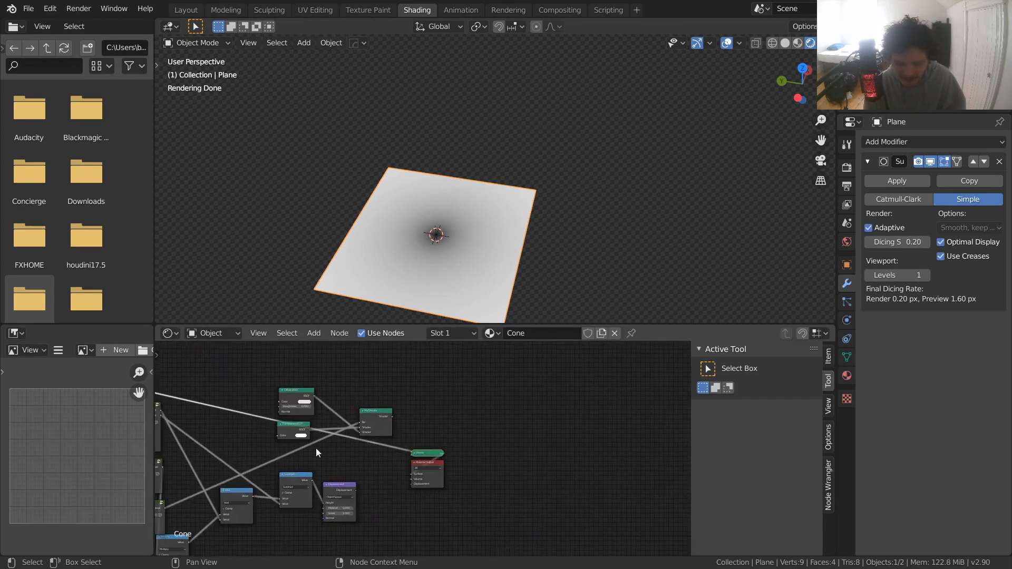
drag(356, 491, 411, 484)
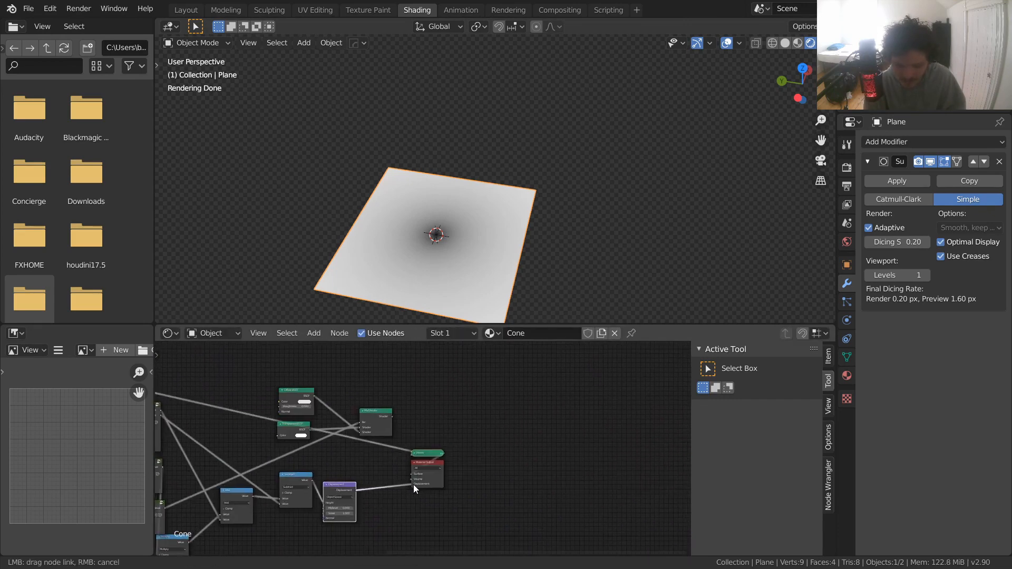
middle_drag(493, 154, 444, 216)
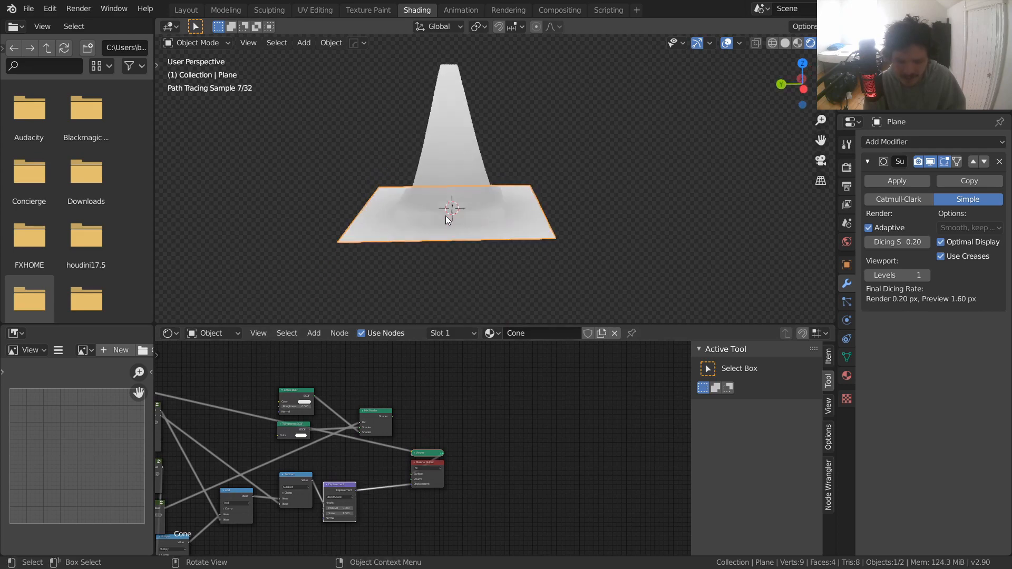
ctrl+shift+click(378, 411)
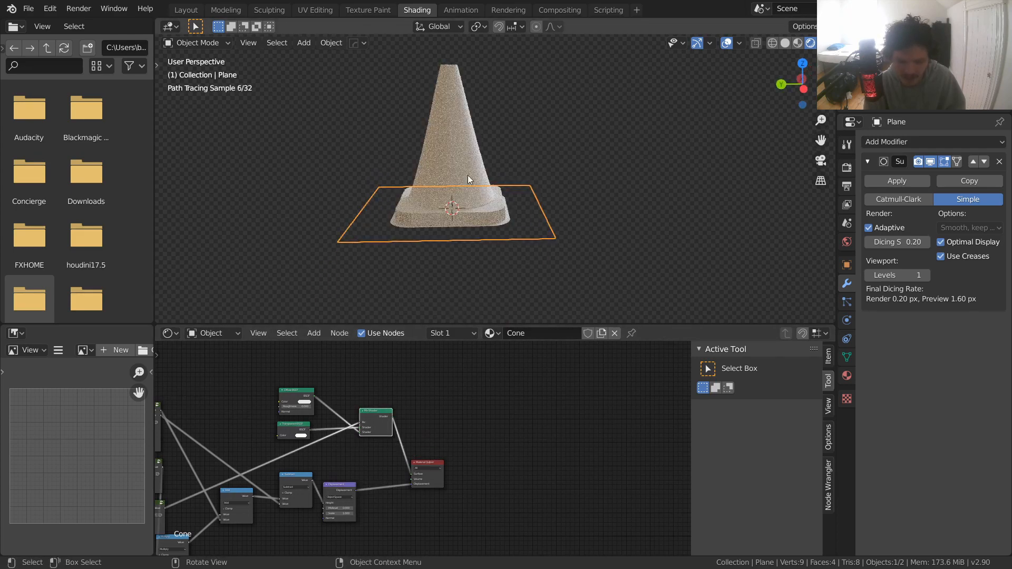
middle_drag(443, 104, 445, 137)
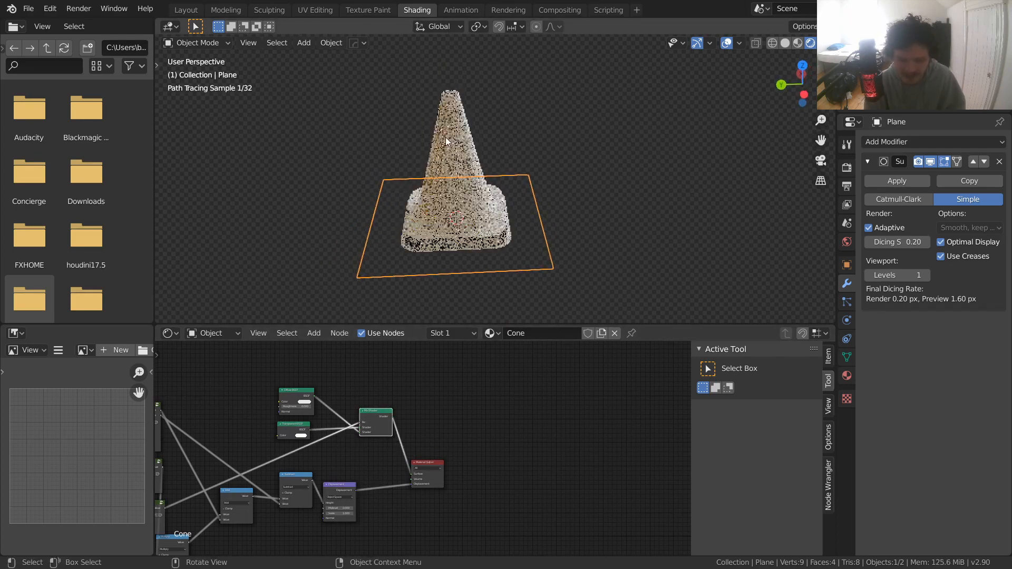
- Add a Separate XYZ node in the empty area above the Texture Coordinate node
middle_drag(443, 459, 278, 435)
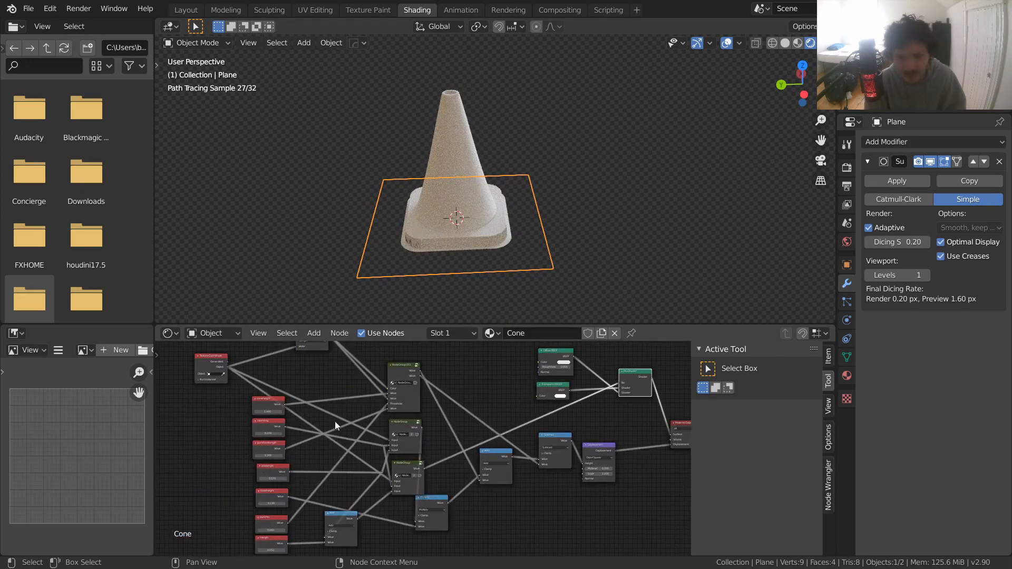
middle_drag(303, 395, 343, 385)
scroll(338, 399, up, 7)
key(shift+a)
text(se)
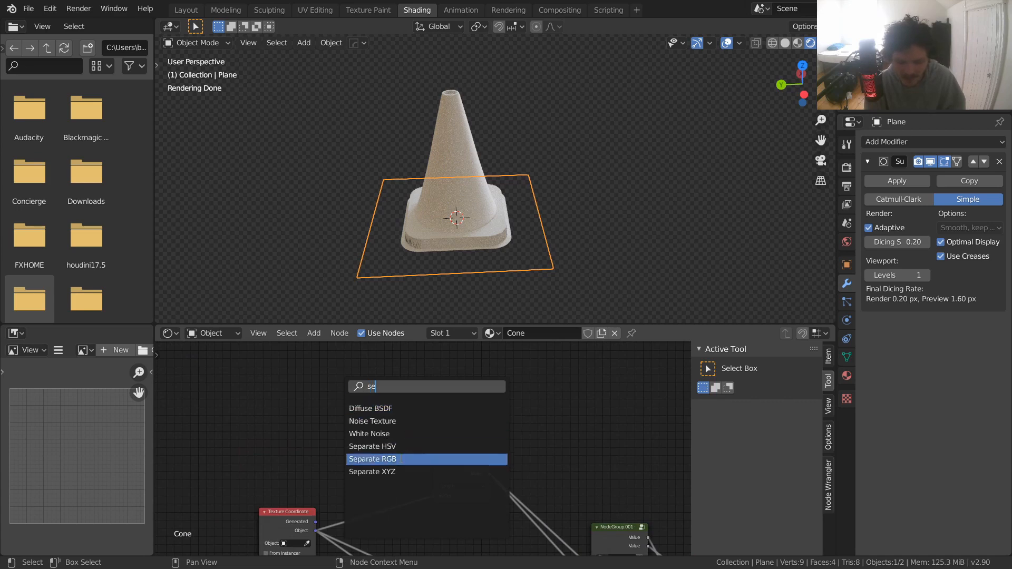
key(Down)
key(Return)
click(436, 350)
- Add a Combine XYZ node beside the Separate XYZ node
key(shift+a)
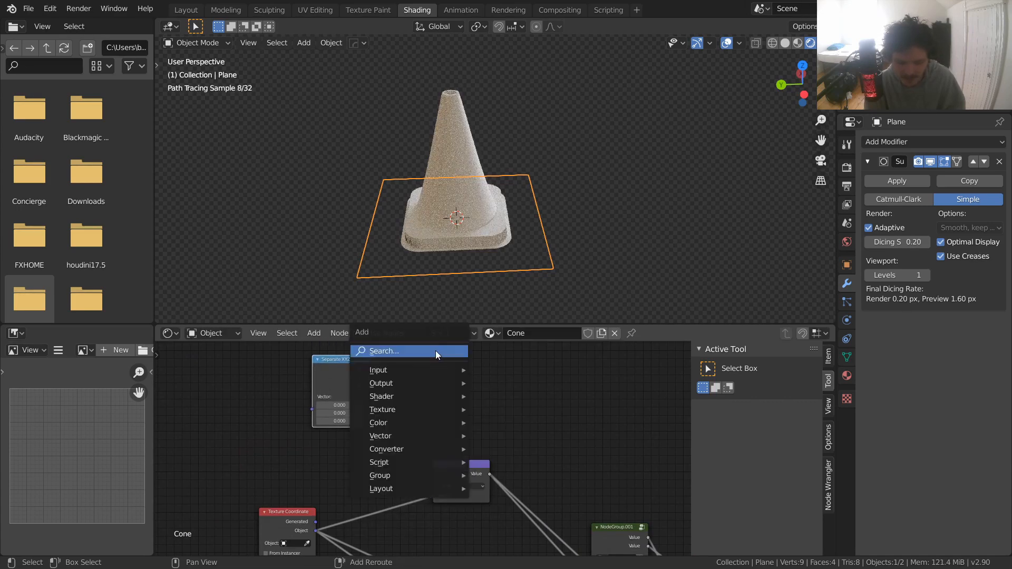
click(436, 350)
text(com)
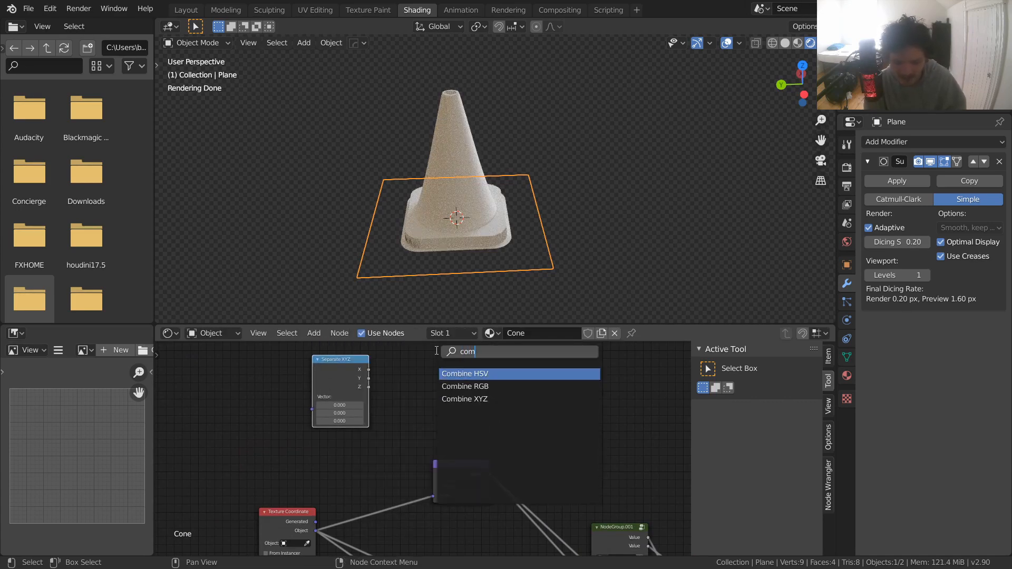
key(Down)
key(Down)
key(Return)
click(397, 372)
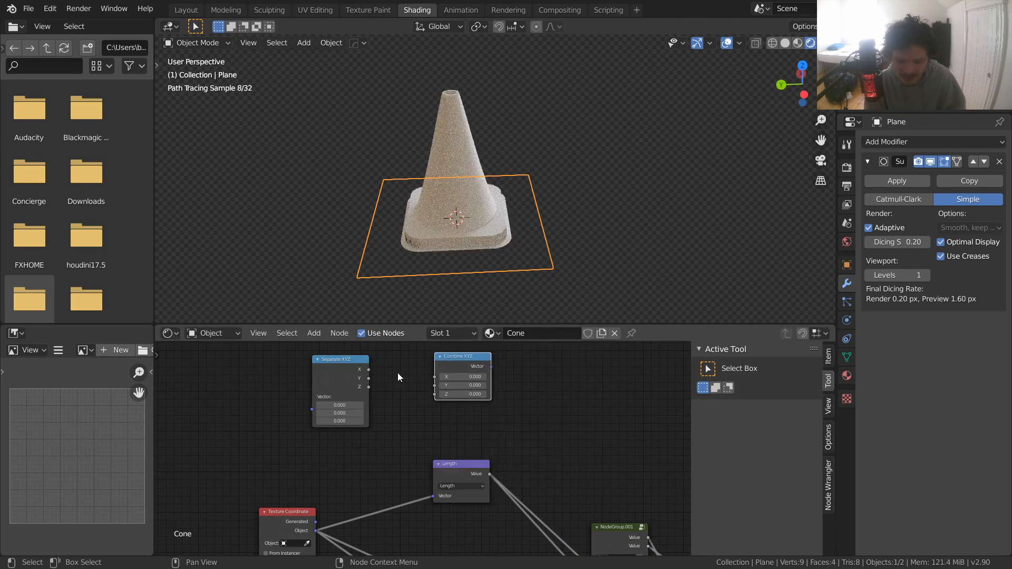
- Connect the Texture Coordinate node's Object output to the Separate XYZ node's Vector input
scroll(311, 456, up, 3)
middle_drag(303, 460, 339, 429)
scroll(343, 446, down, 4)
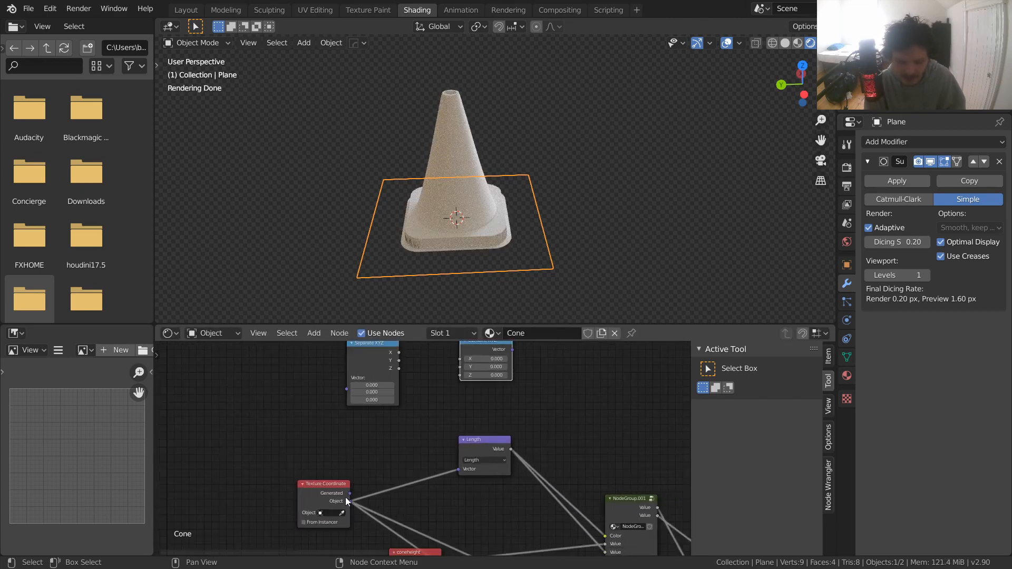
click(350, 502)
drag(349, 501, 346, 388)
middle_drag(346, 389, 271, 418)
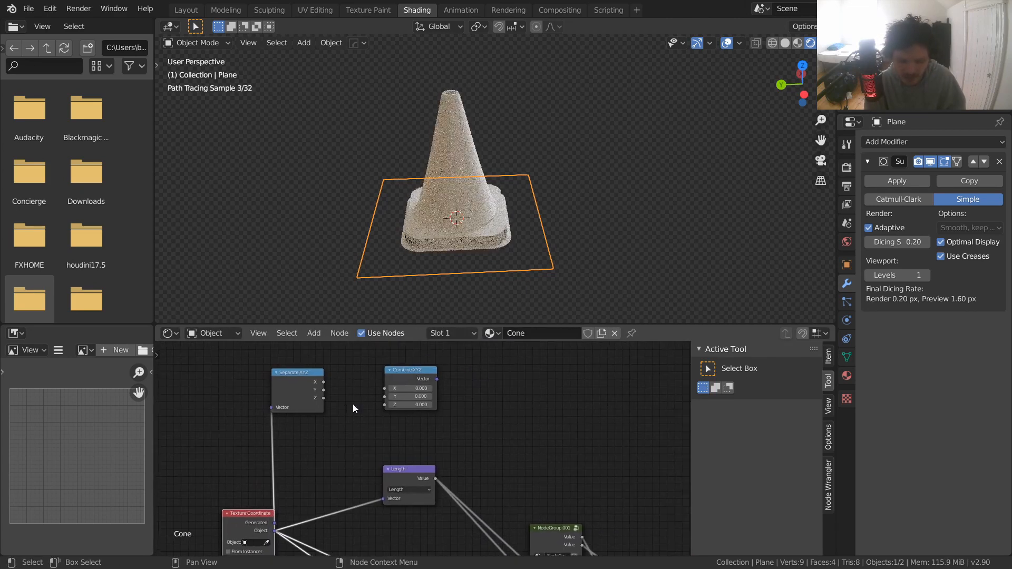
- Duplicate the Length node beyond the Combine XYZ node and feed it with the Combine XYZ's Vector output
click(428, 473)
key(shift+d)
click(551, 366)
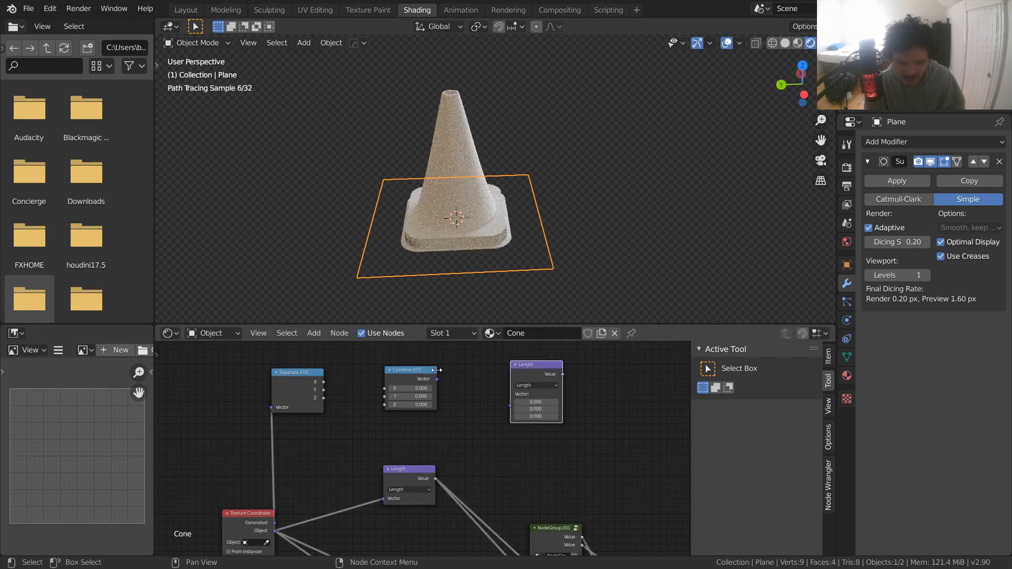
drag(437, 379, 509, 403)
- Connect the Separate XYZ node's X, Y and Z outputs to the matching Combine XYZ inputs
scroll(359, 409, up, 5)
middle_drag(359, 409, 466, 430)
alt+right_drag(414, 390, 492, 398)
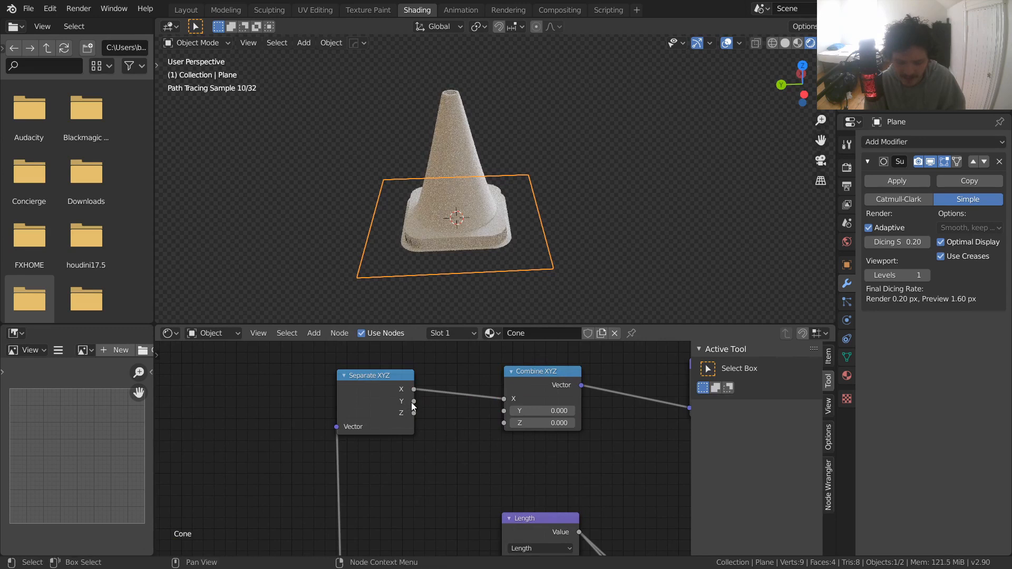
alt+right_drag(411, 402, 511, 426)
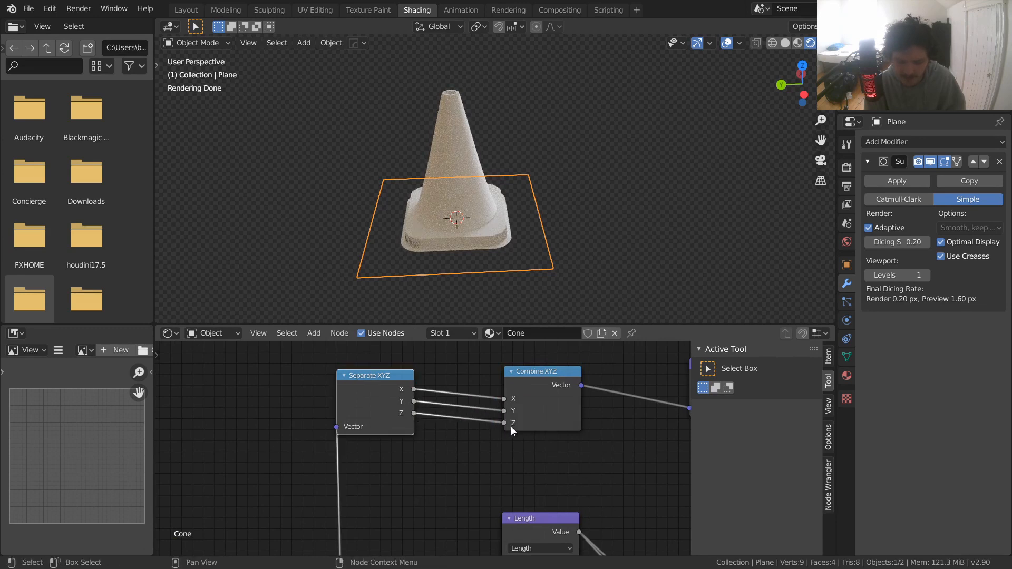
- Move the duplicated Length node clear of the Combine XYZ node
middle_drag(382, 407, 409, 420)
scroll(508, 425, down, 8)
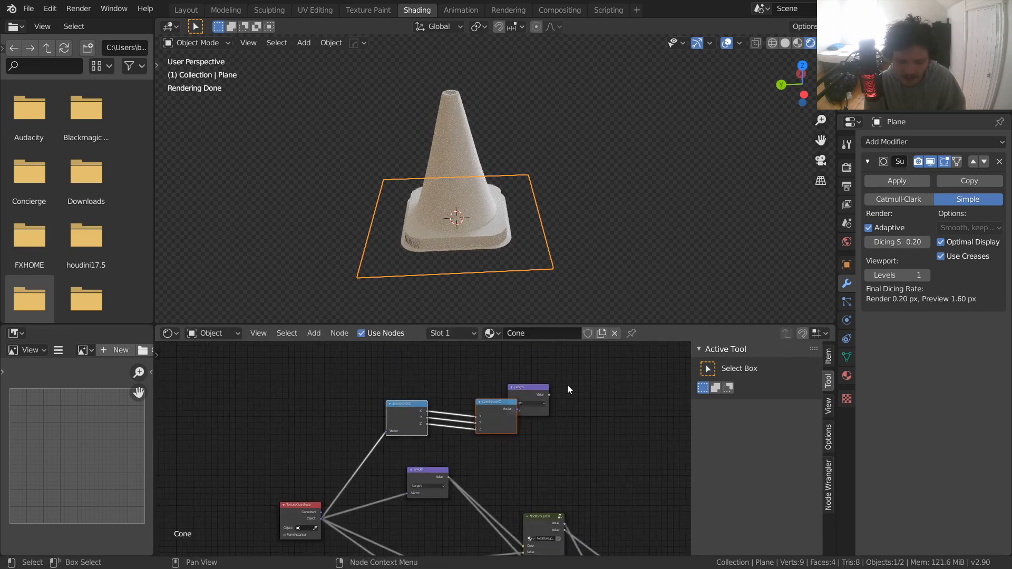
drag(536, 392, 605, 422)
scroll(426, 436, up, 1)
scroll(427, 437, up, 1)
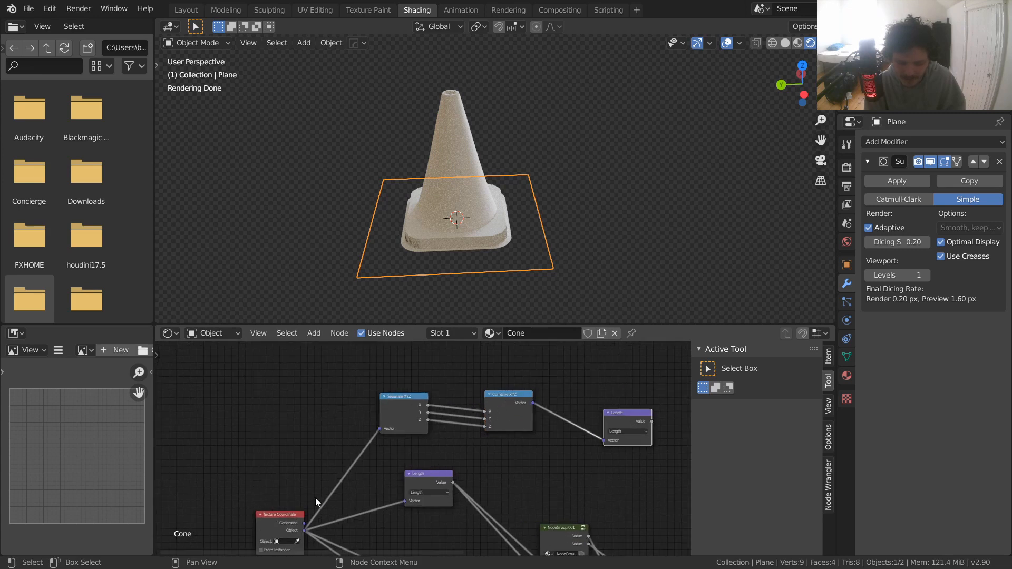
click(274, 523)
click(630, 416)
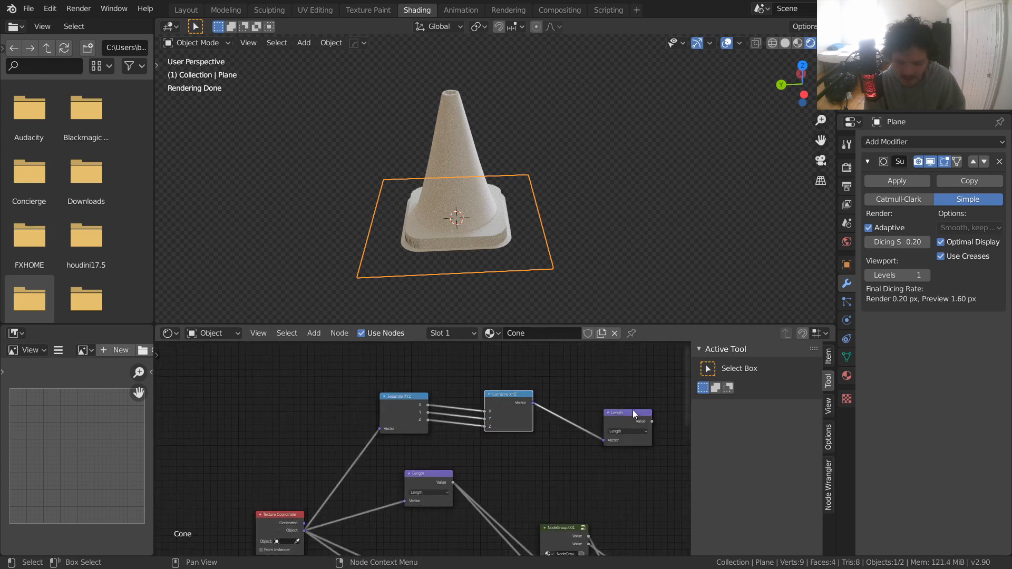
middle_drag(354, 456, 358, 431)
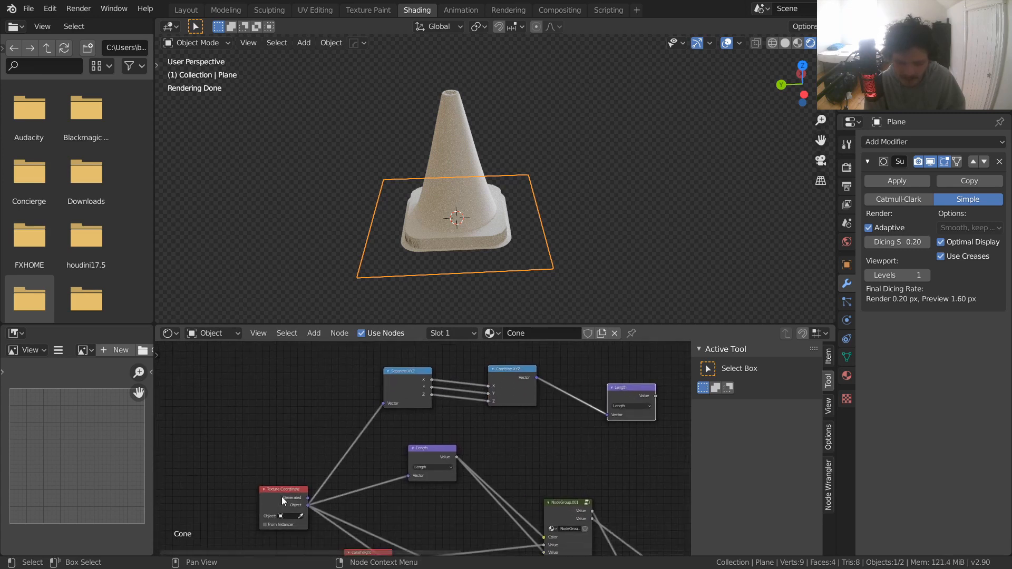
click(282, 497)
click(422, 457)
click(409, 381)
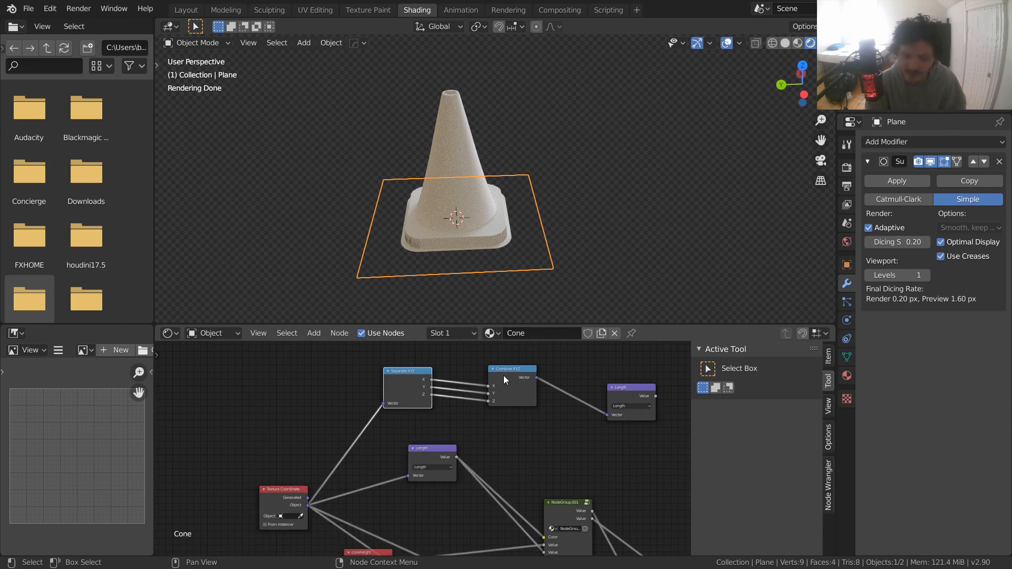
click(507, 369)
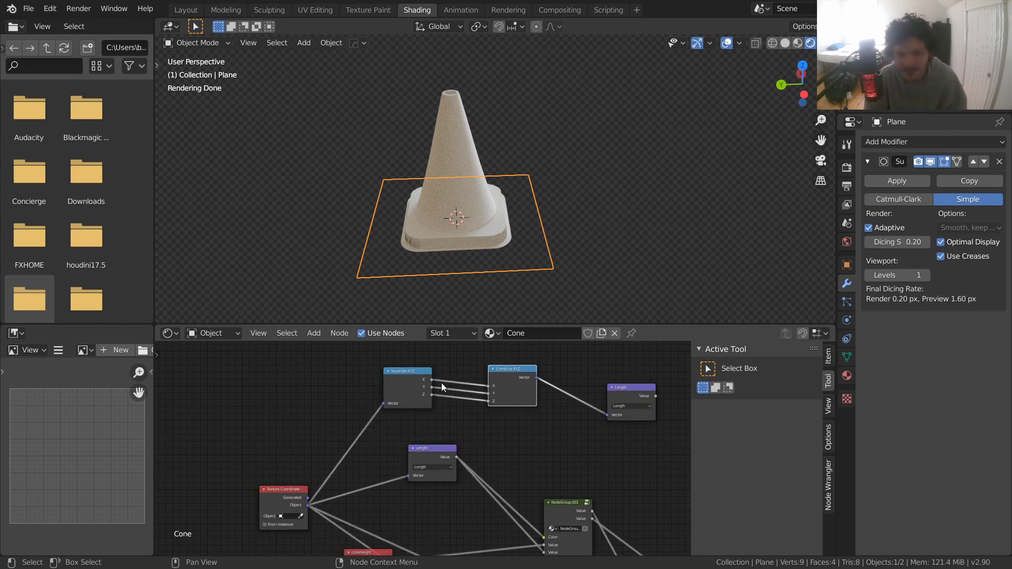
- Preview the duplicated Length node's output on the cone
middle_drag(451, 383, 314, 390)
ctrl+shift+click(492, 394)
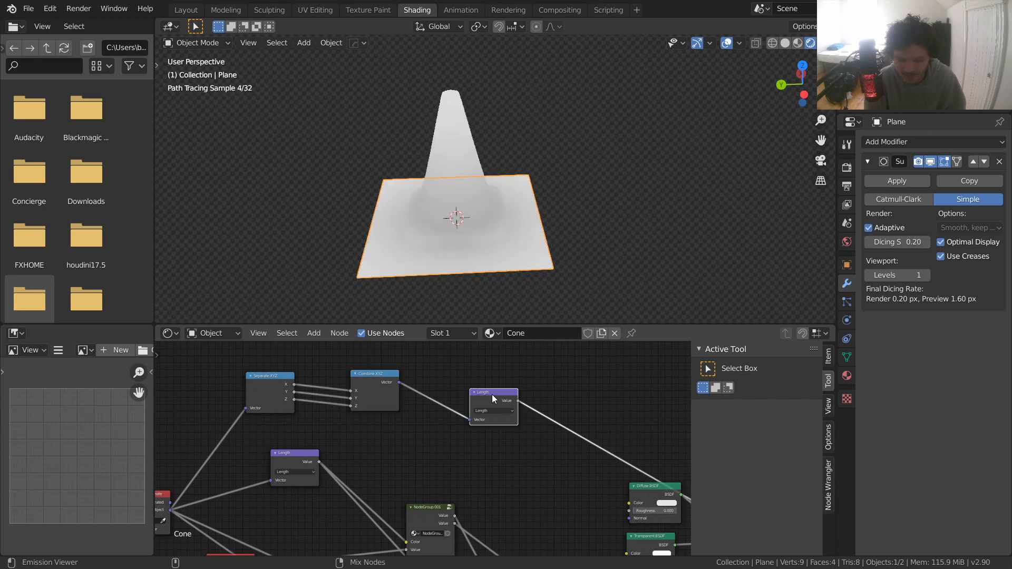
- Compare the previews of the original and the duplicated Length node on the cone
ctrl+shift+click(296, 455)
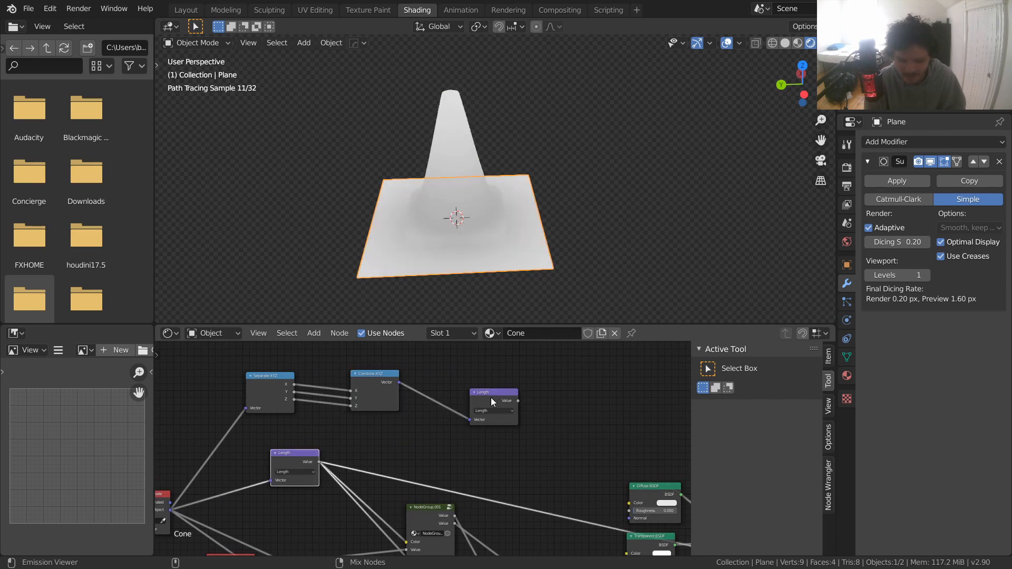
ctrl+shift+click(491, 398)
ctrl+shift+click(313, 451)
ctrl+shift+click(486, 394)
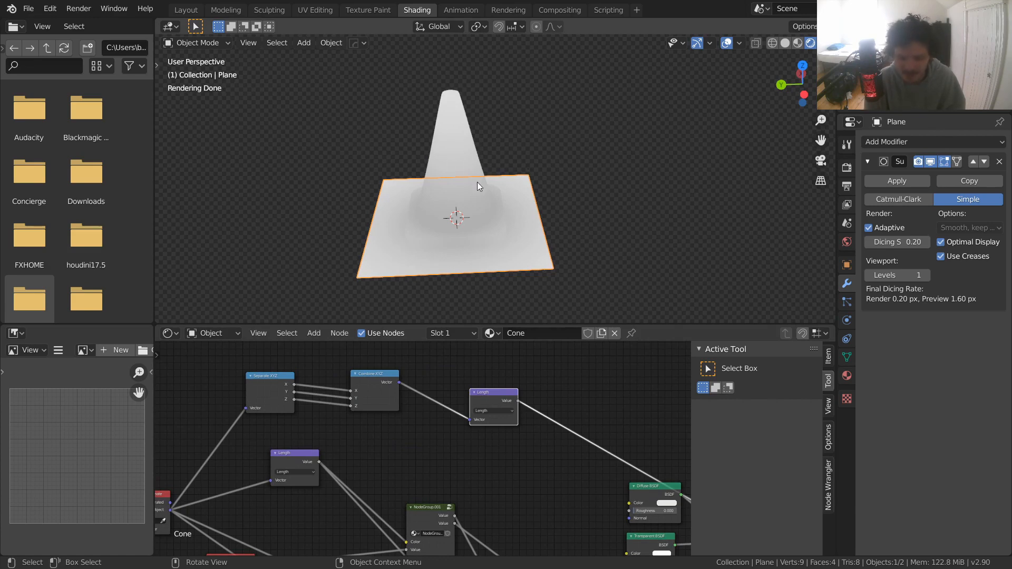
- Cut the Z link between the Separate XYZ and Combine XYZ nodes
middle_drag(476, 182, 453, 169)
middle_drag(311, 368, 362, 463)
scroll(409, 385, up, 4)
mouse_move(362, 463)
ctrl+right_down()
mouse_move(370, 425)
mouse_move(362, 428)
ctrl+right_up()
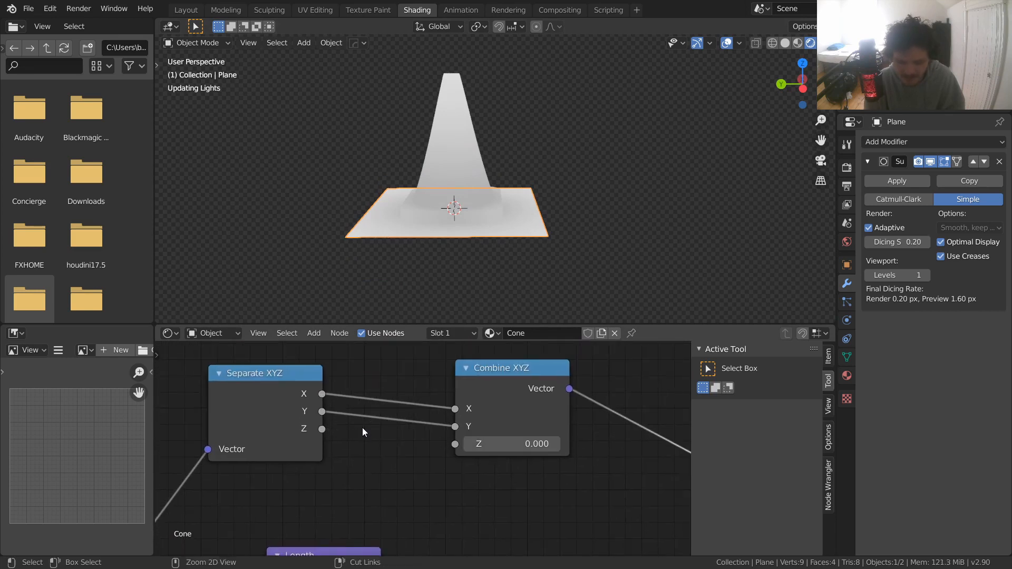
scroll(364, 439, down, 3)
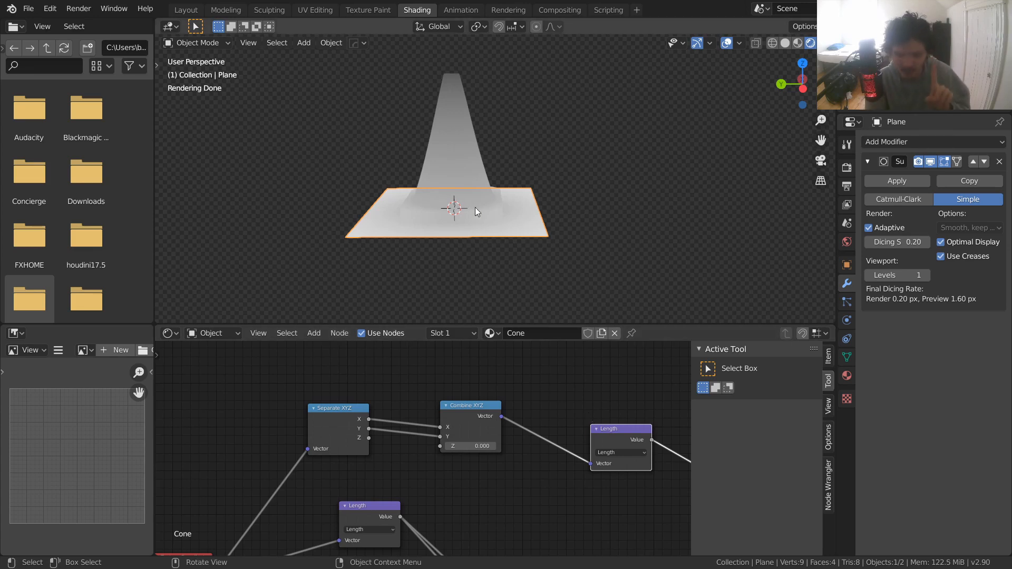
- Unlink the Displacement node from the Material Output and compare both Length nodes' previews on the flat plane
scroll(491, 462, down, 9)
middle_drag(558, 466, 337, 370)
ctrl+right_drag(465, 466, 464, 463)
middle_drag(295, 412, 378, 371)
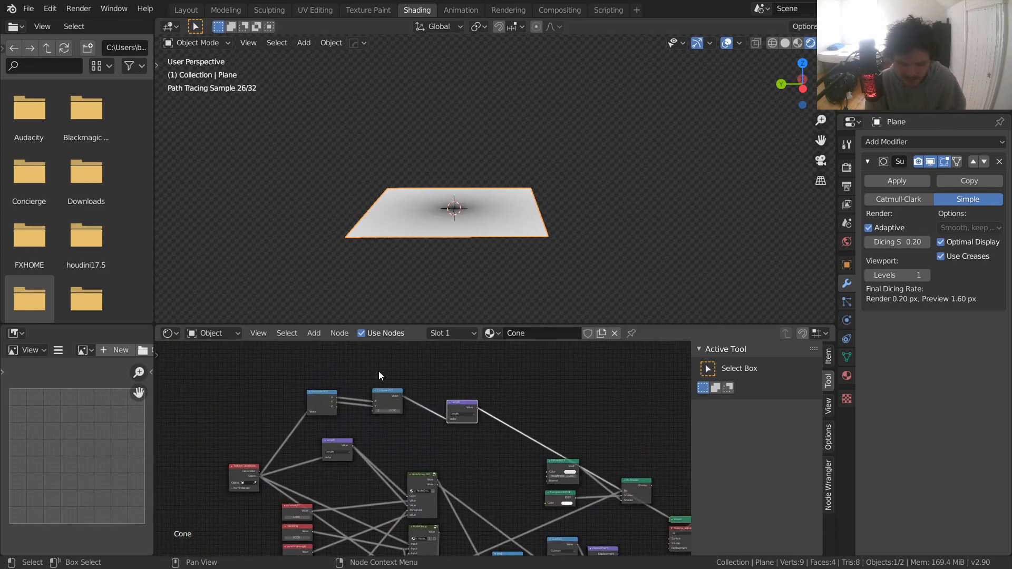
scroll(378, 371, up, 4)
middle_drag(511, 135, 485, 216)
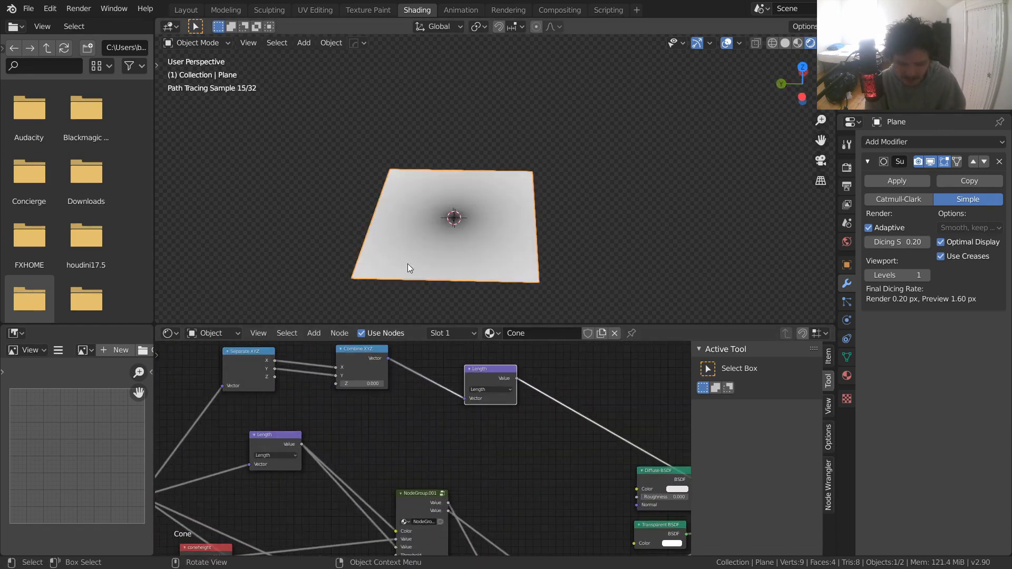
ctrl+shift+click(278, 440)
ctrl+shift+click(501, 369)
- Reconnect the Displacement node to the Material Output's Displacement input and compare both Length nodes' previews on the cone
middle_drag(588, 440, 318, 343)
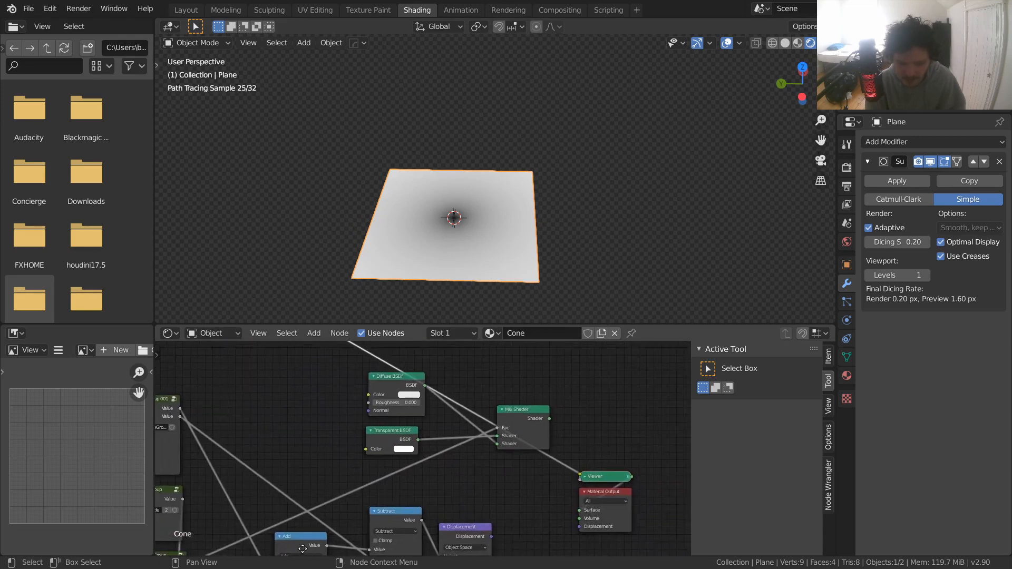
drag(490, 532, 577, 523)
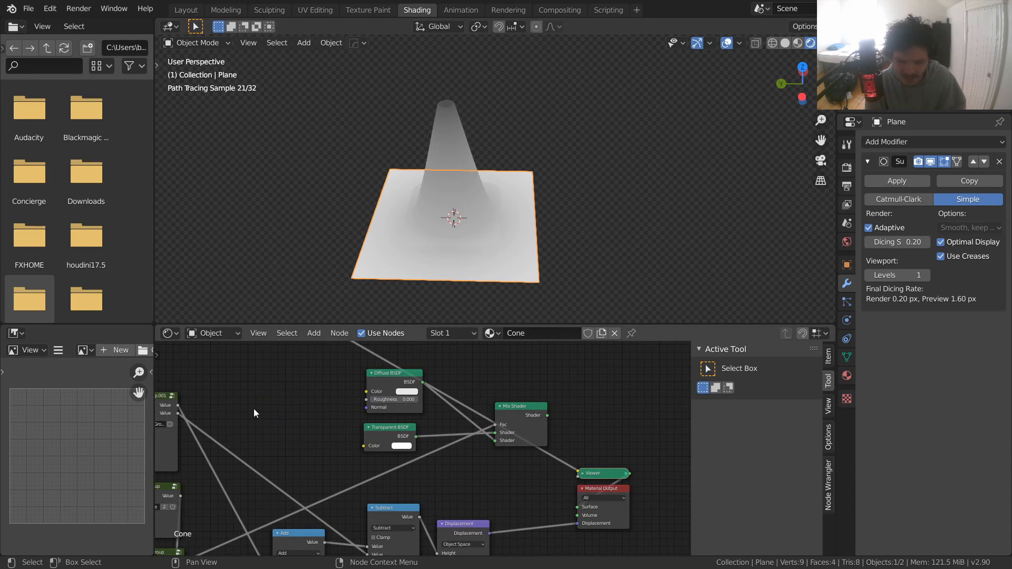
middle_drag(254, 409, 498, 532)
ctrl+shift+click(263, 458)
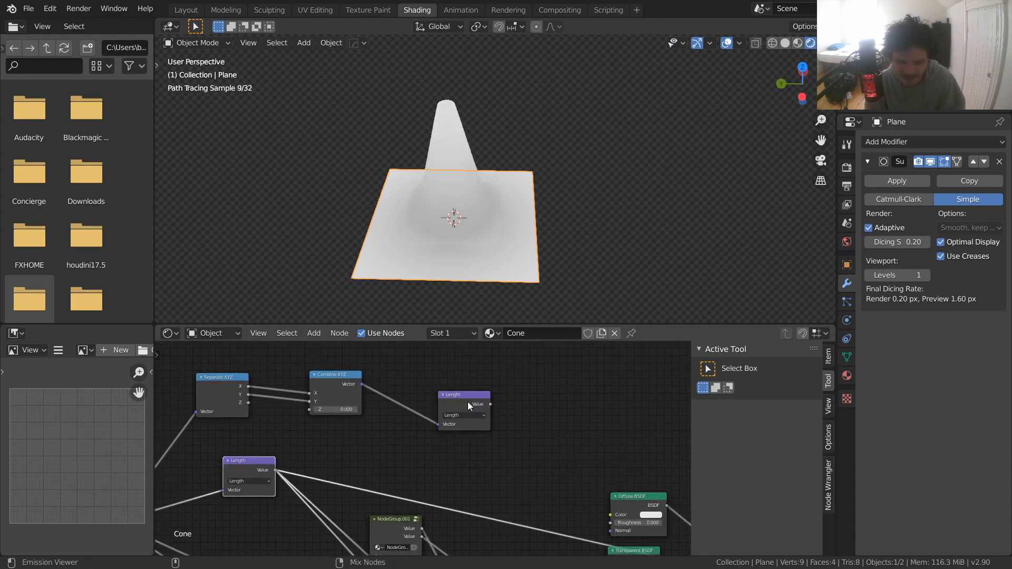
ctrl+shift+click(461, 398)
ctrl+shift+click(242, 459)
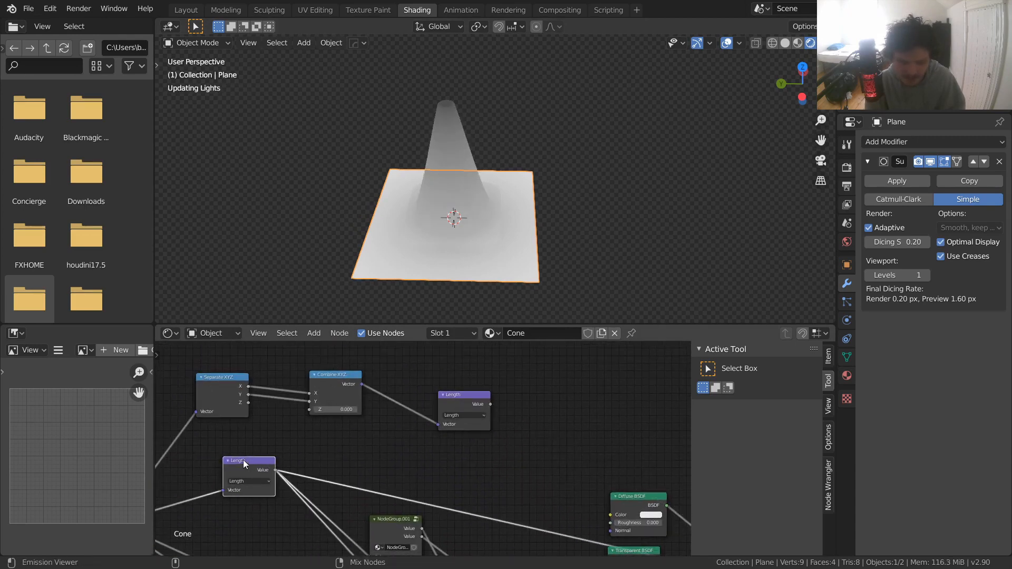
ctrl+shift+click(457, 396)
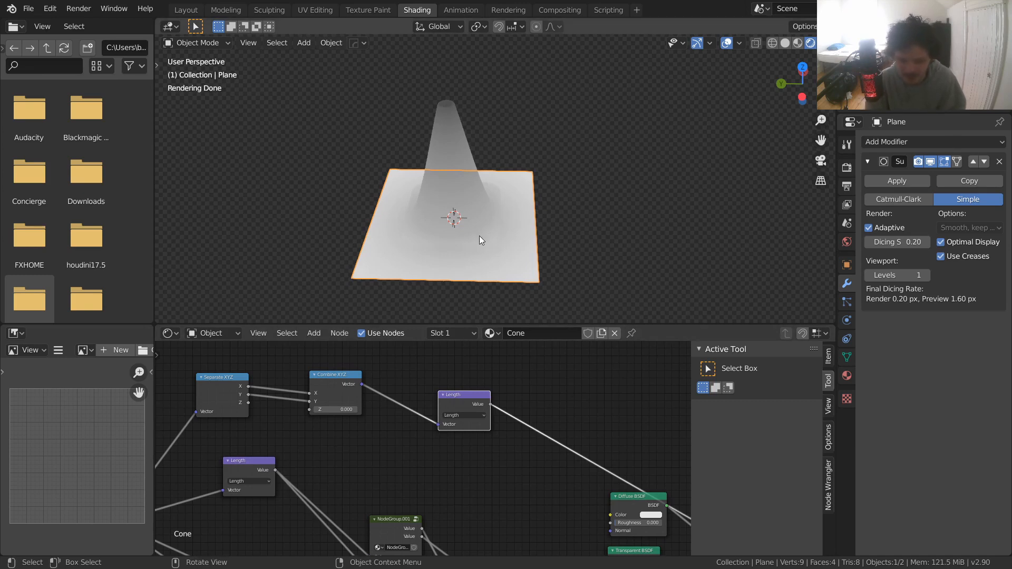
- Move the duplicated Length node close beside the Combine XYZ node and save the file
drag(459, 403, 415, 378)
key(ctrl+s)
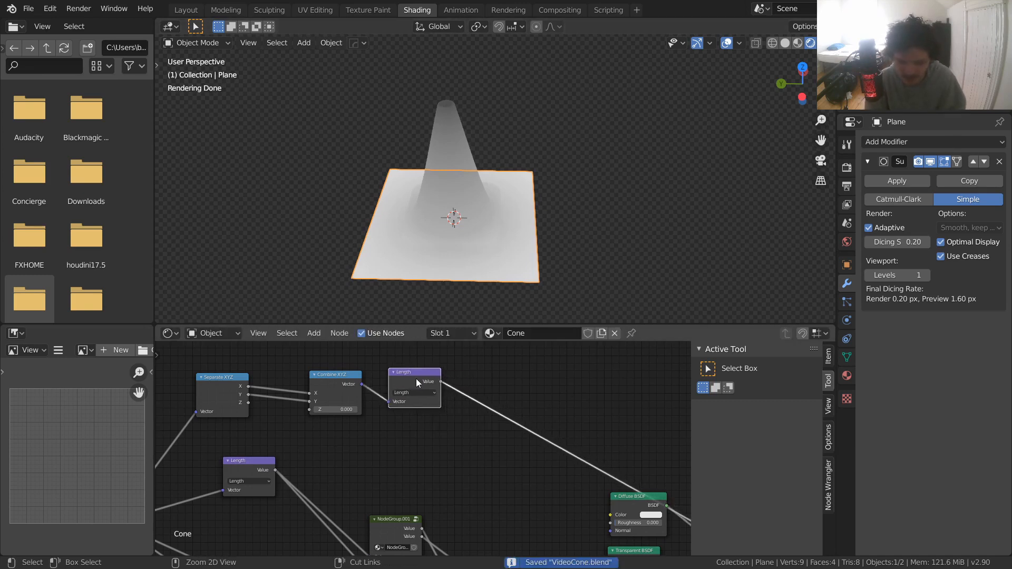
- Insert a ColorRamp node on the link after the duplicated Length node
middle_drag(523, 343, 398, 369)
key(shift+a)
click(399, 369)
text(colorr)
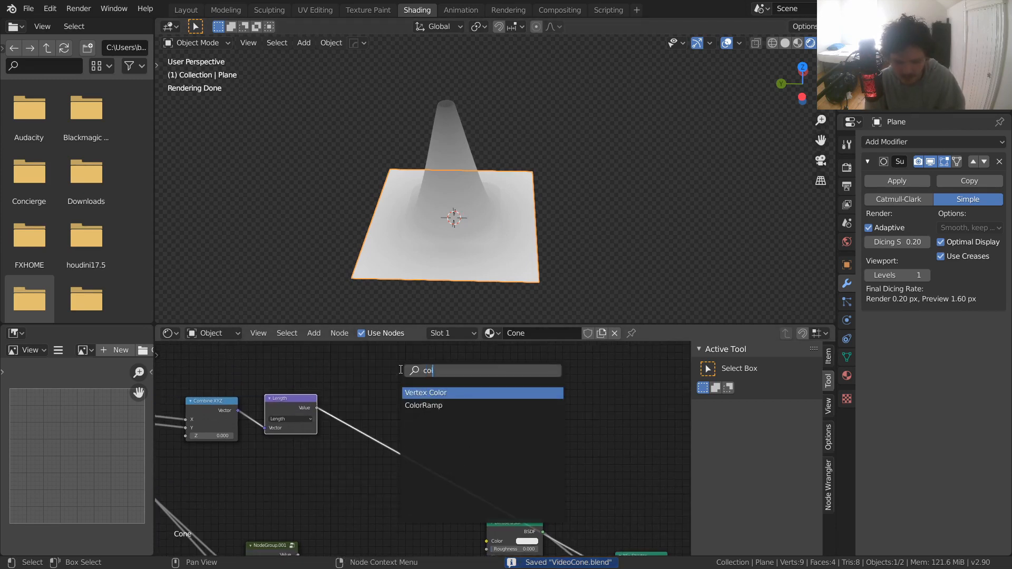
key(Return)
click(386, 401)
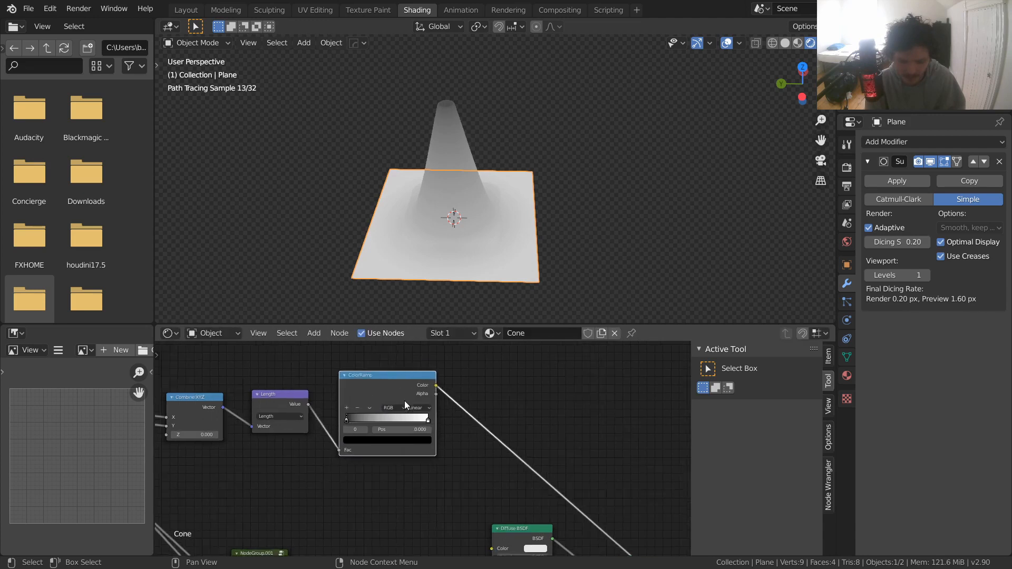
- Set the ColorRamp's interpolation to Constant and save the file
scroll(424, 463, up, 3)
click(418, 378)
click(432, 455)
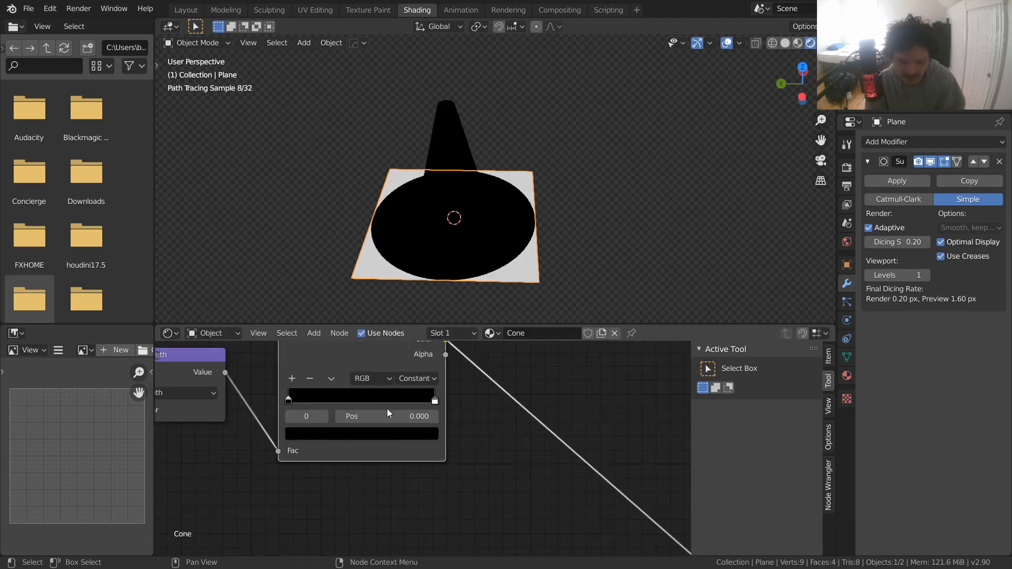
key(ctrl+s)
- Show the cone in the left orthographic view and save the file
middle_drag(464, 235, 470, 211)
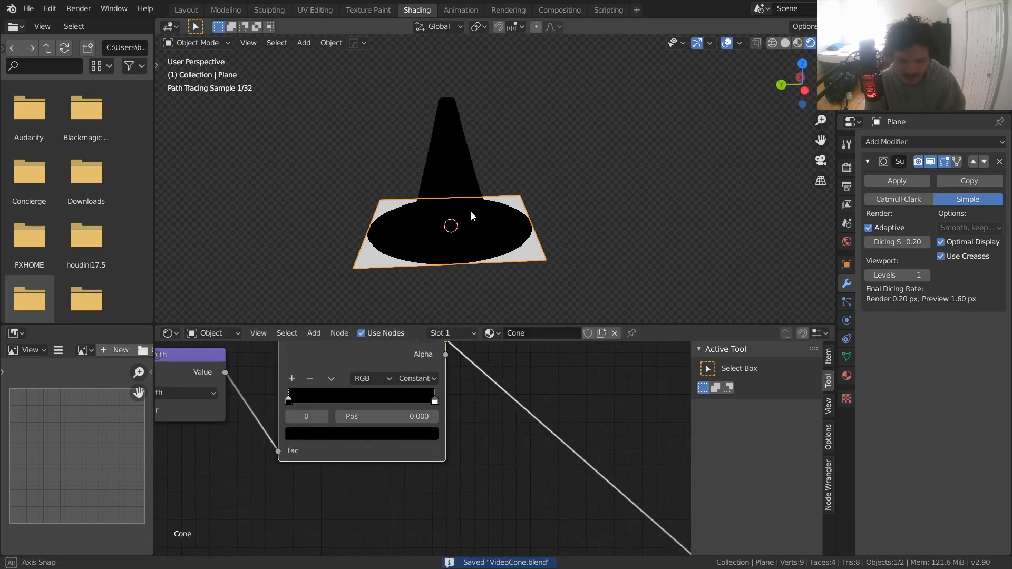
click(803, 91)
scroll(464, 198, up, 3)
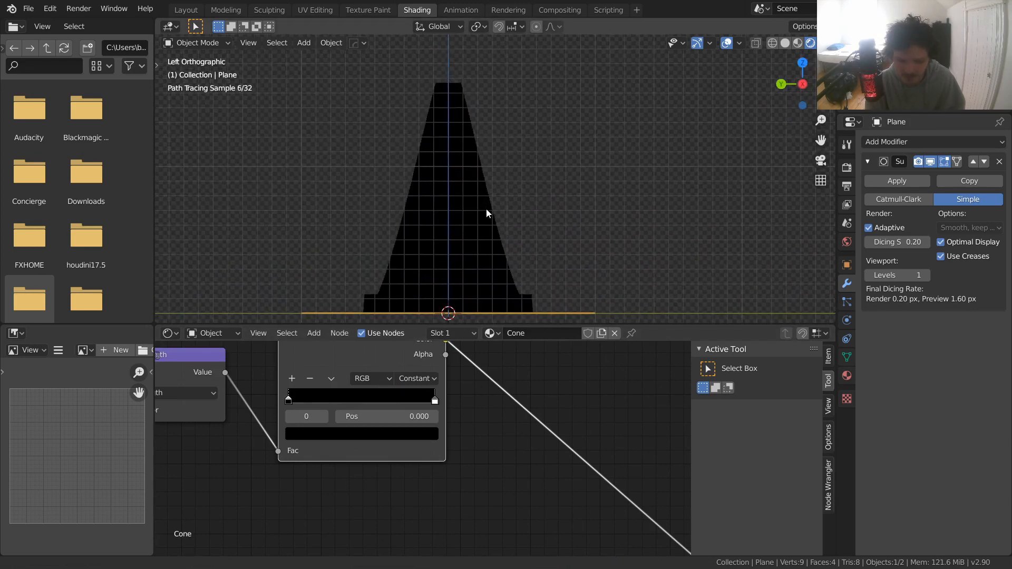
shift+middle_drag(486, 208, 486, 201)
key(ctrl+s)
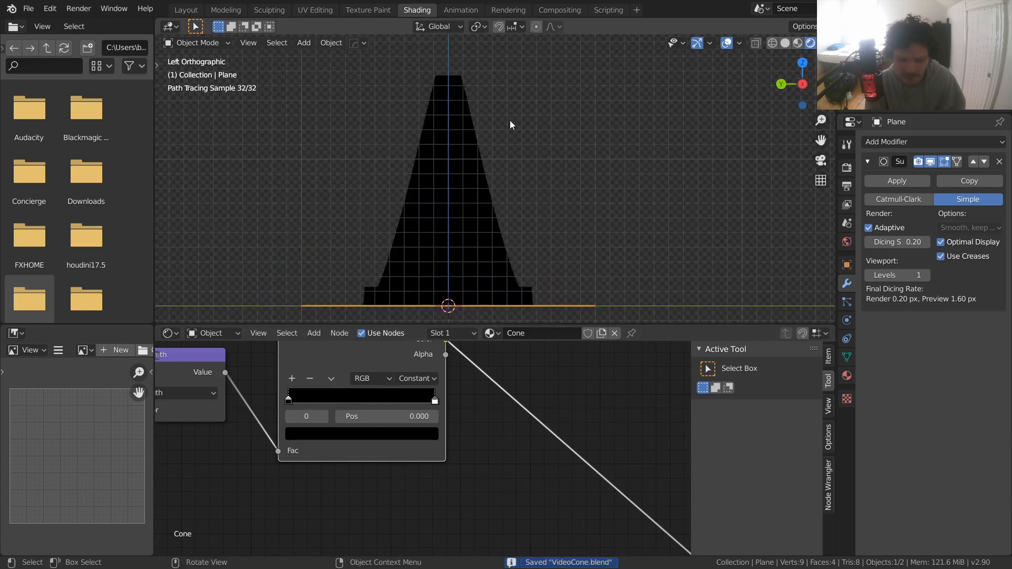
- Set the position of the ColorRamp's white stop to 0.156
click(324, 416)
mouse_move(387, 416)
mouse_down()
mouse_move(296, 416)
mouse_move(421, 416)
mouse_move(295, 417)
mouse_move(421, 416)
mouse_up()
click(289, 416)
click(325, 416)
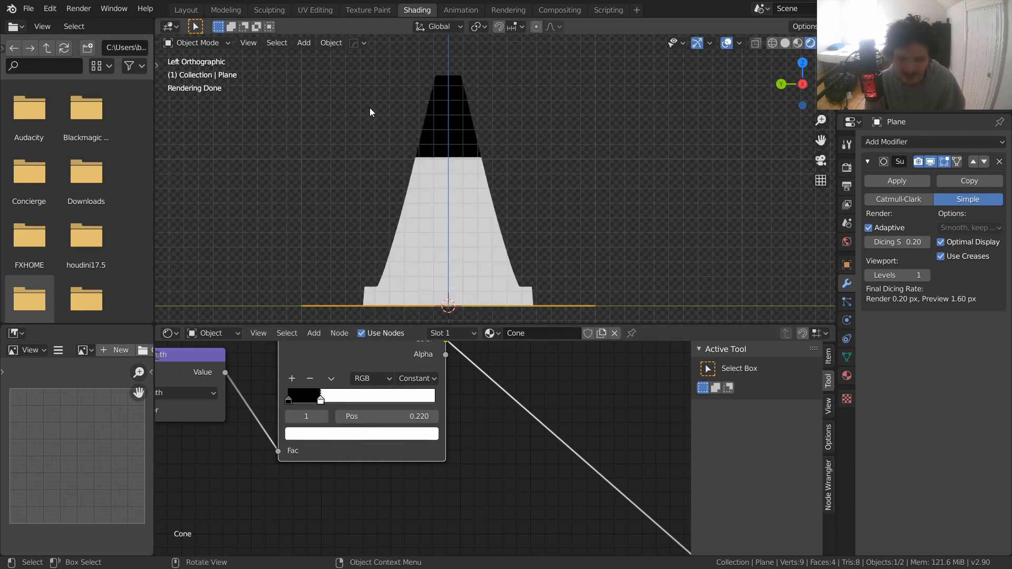
drag(381, 415, 373, 415)
- Add a black ColorRamp stop at position 0.208 to end the first white band
scroll(472, 161, down, 3)
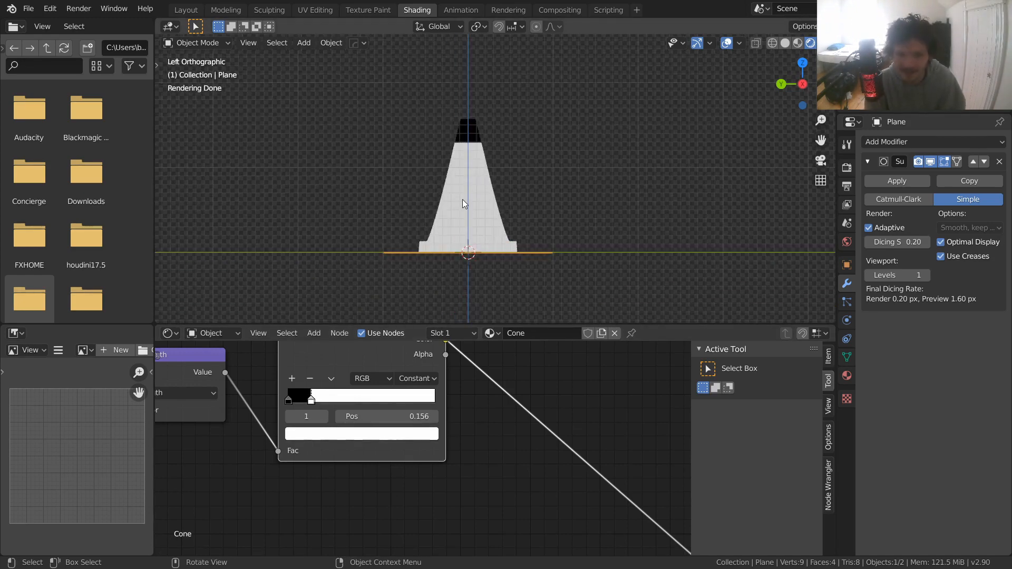
scroll(463, 204, up, 2)
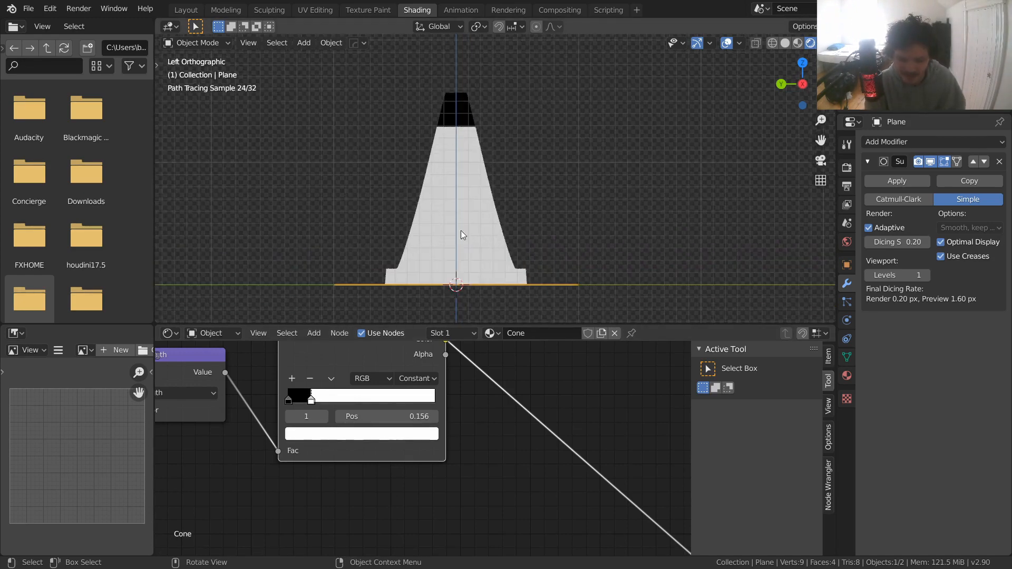
click(292, 378)
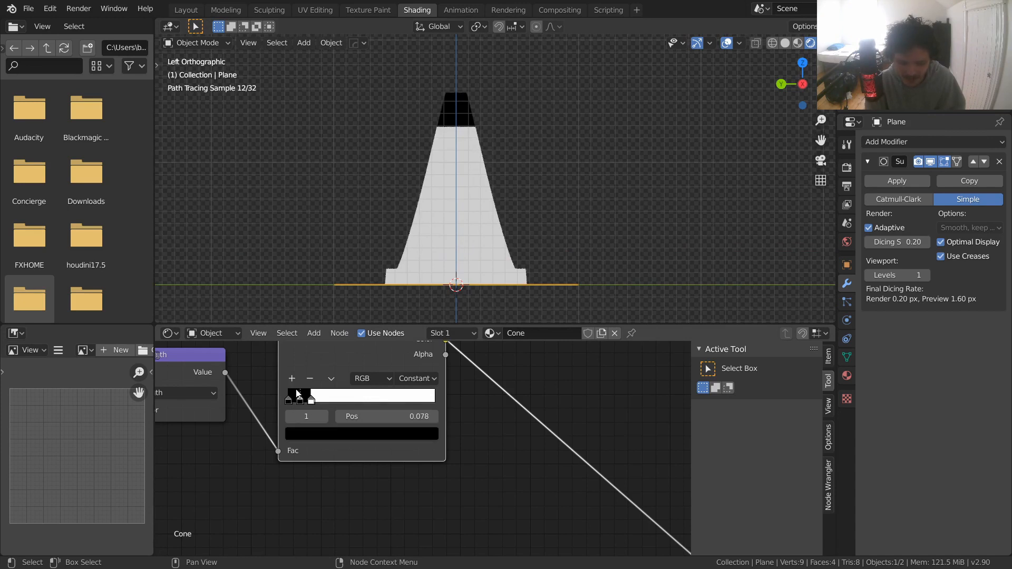
drag(390, 416, 433, 416)
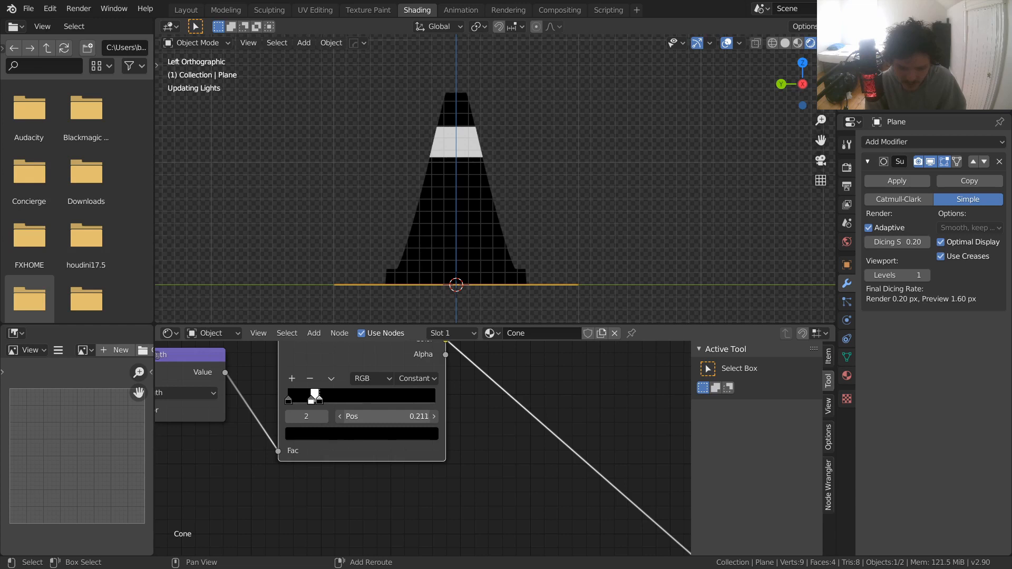
shift+drag(387, 416, 378, 416)
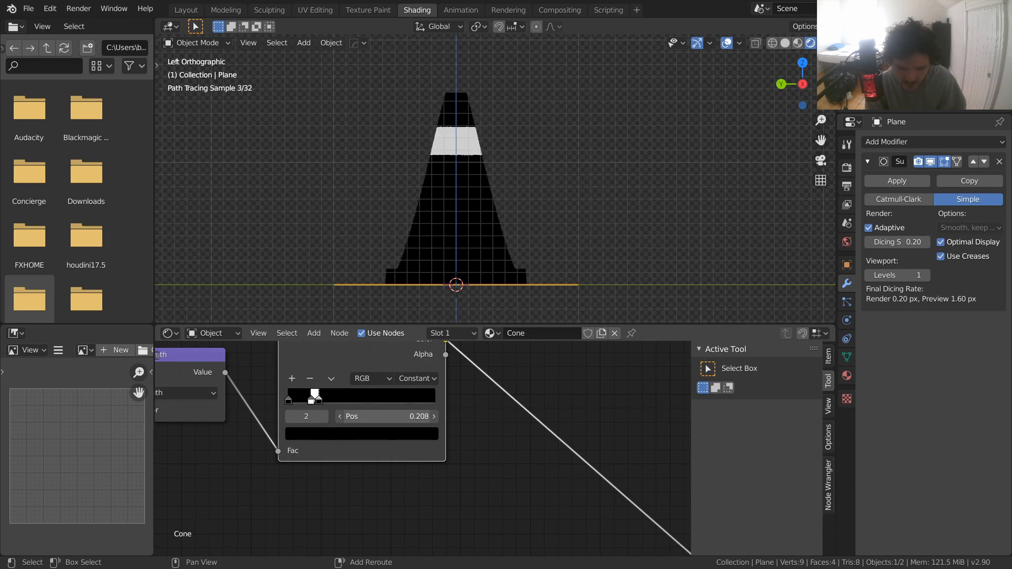
- Add a second white band to the ColorRamp, ended by a black stop at 0.326, and save the file
click(292, 378)
drag(369, 417, 417, 416)
click(292, 379)
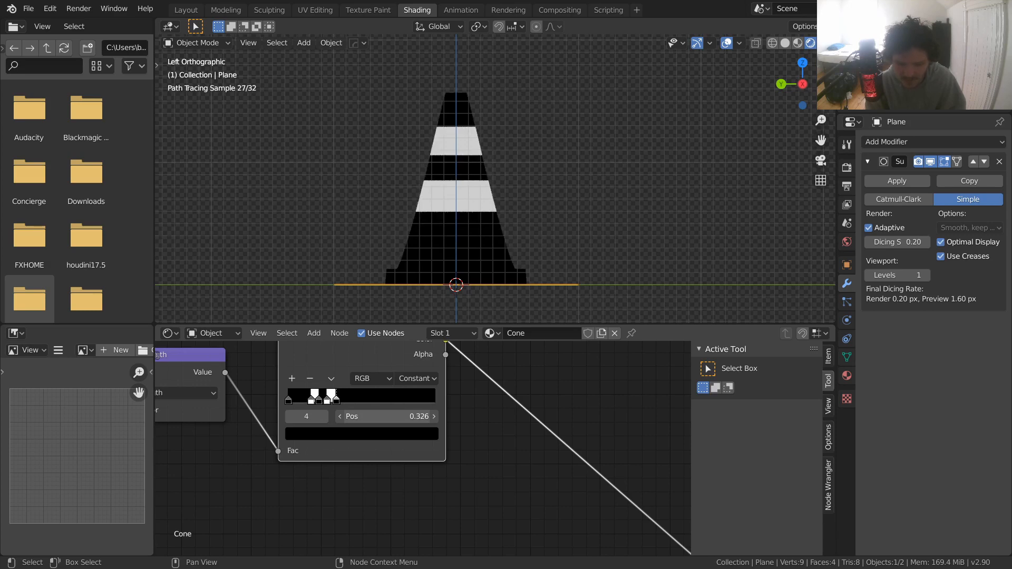
scroll(418, 441, down, 3)
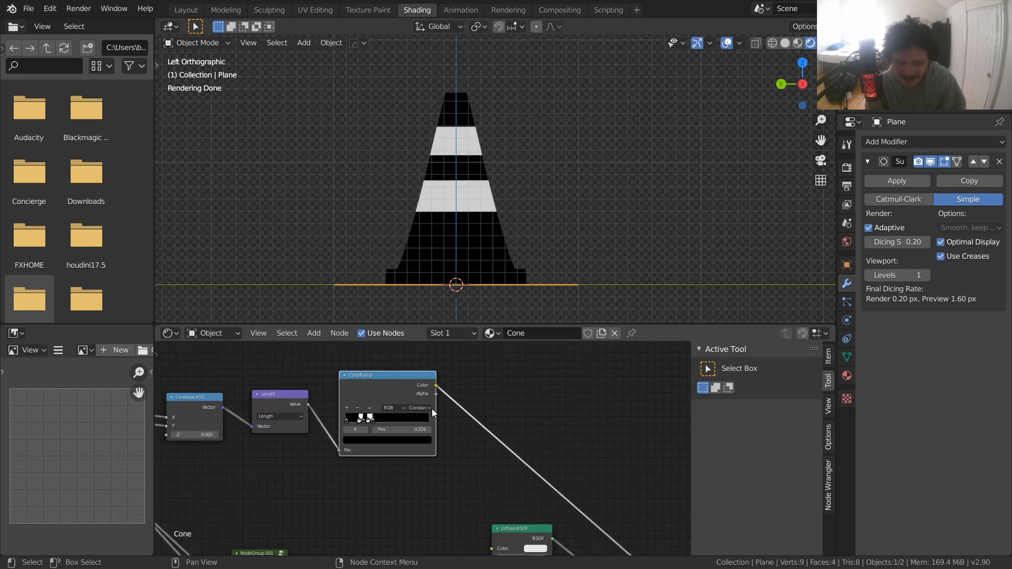
scroll(396, 457, down, 4)
middle_drag(396, 461, 441, 384)
key(ctrl+s)
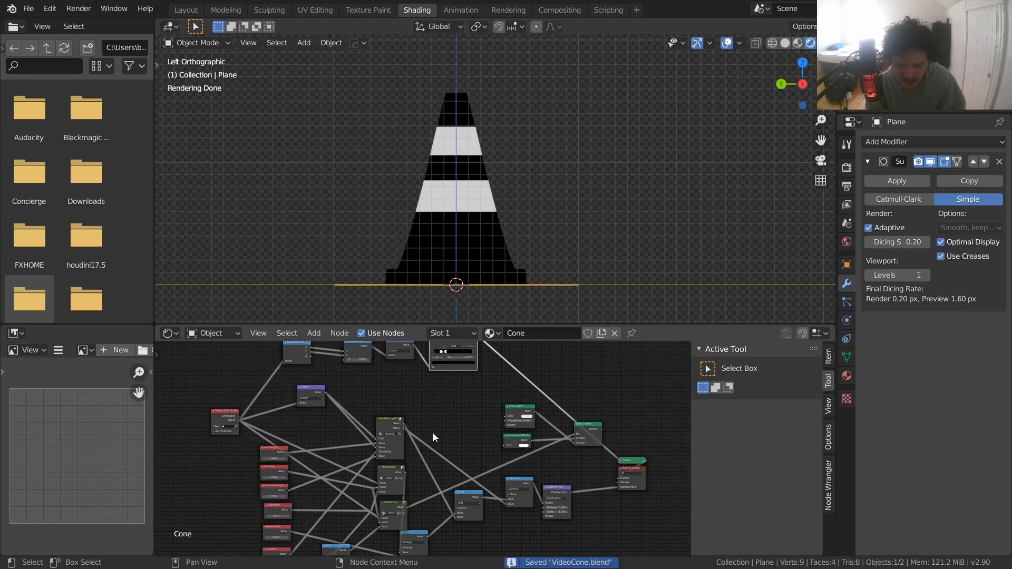
- Look inside NodeGroup.001 and return to the Cone material's main node tree
middle_drag(433, 432, 470, 416)
scroll(432, 416, up, 2)
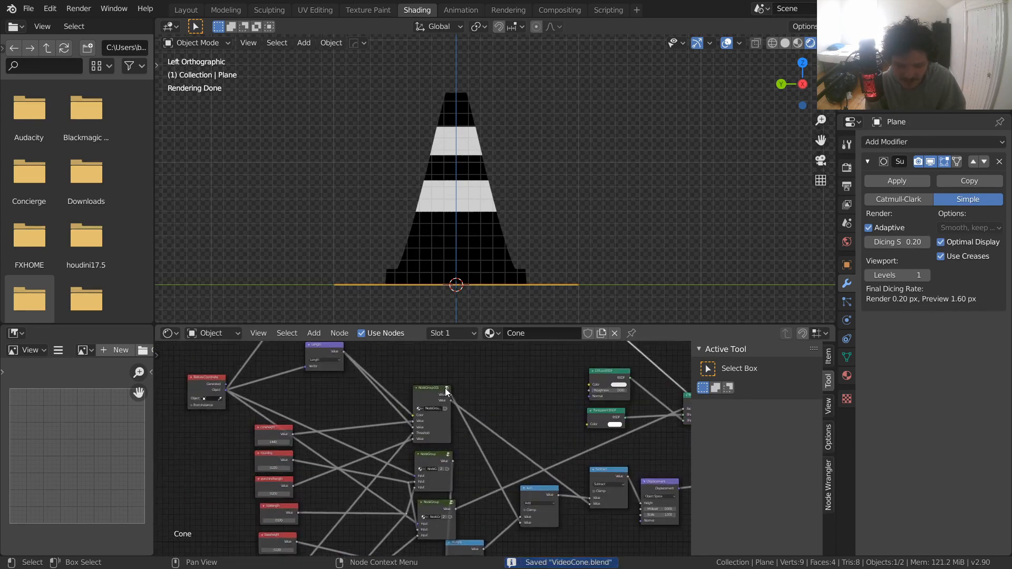
click(447, 388)
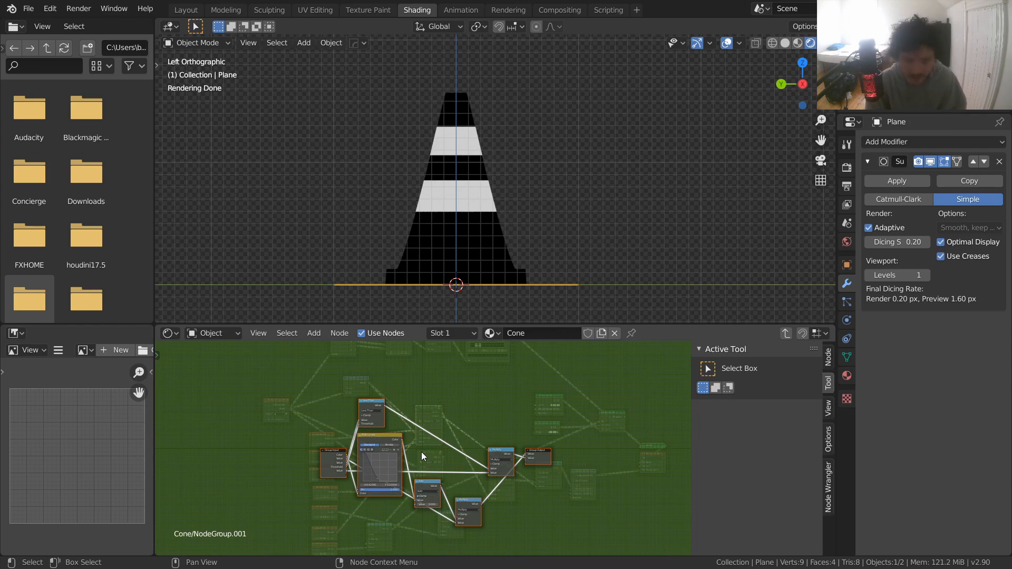
click(786, 333)
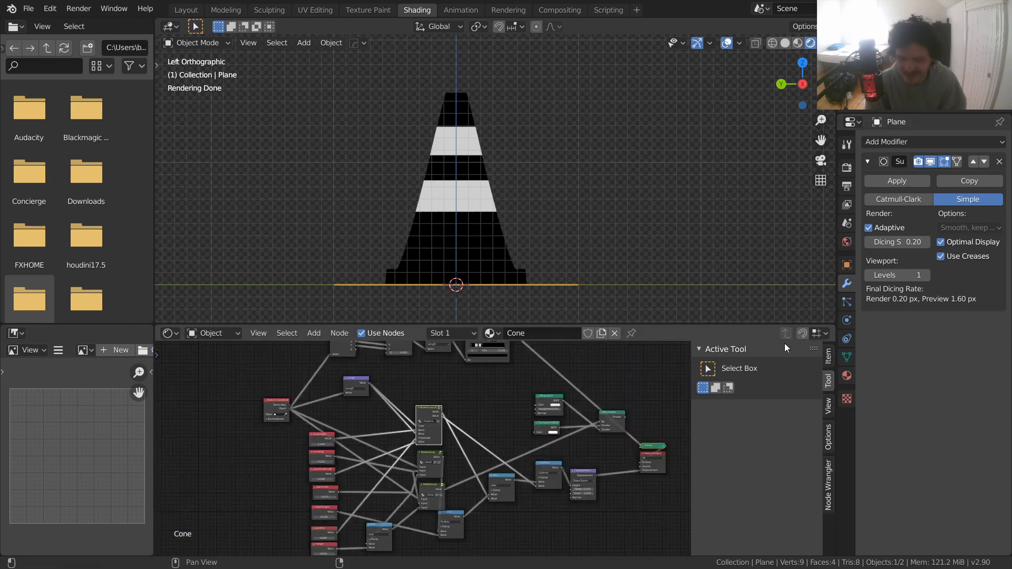
- Save the file and set the position of the ColorRamp's last black stop to 0.320
scroll(421, 450, up, 2)
middle_drag(589, 410, 341, 417)
scroll(530, 399, up, 5)
scroll(366, 426, up, 5)
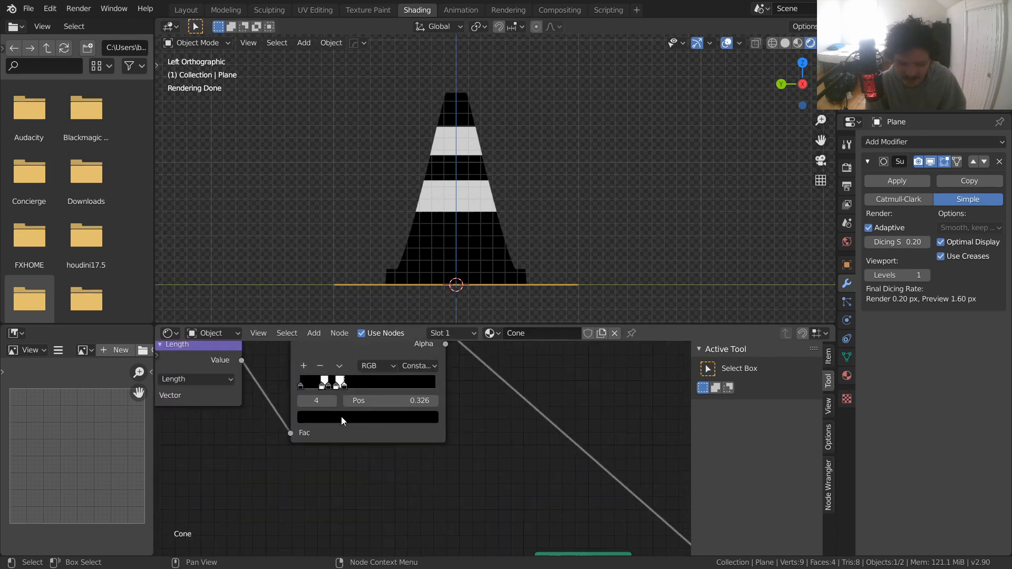
key(ctrl+s)
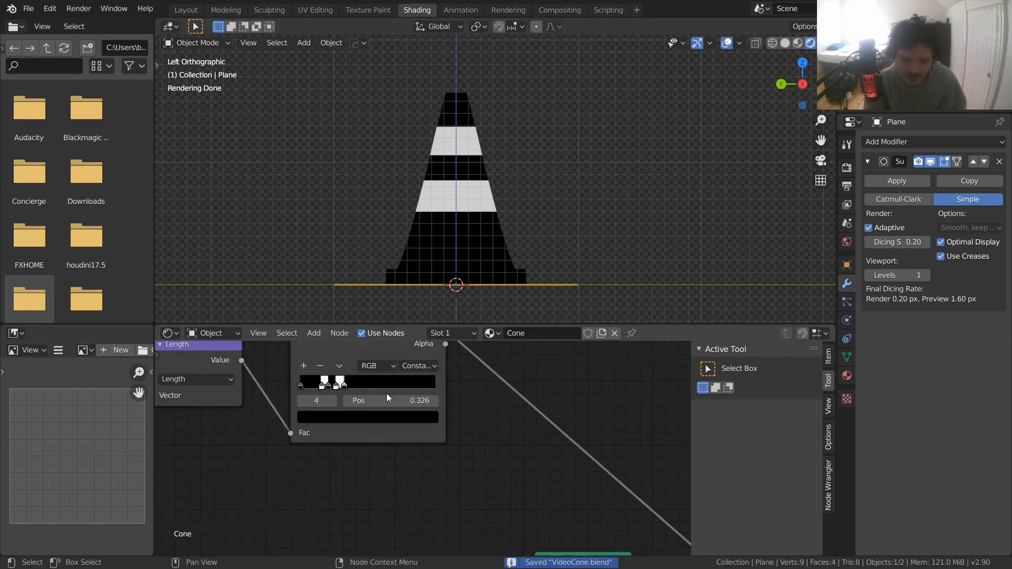
middle_drag(387, 393, 440, 475)
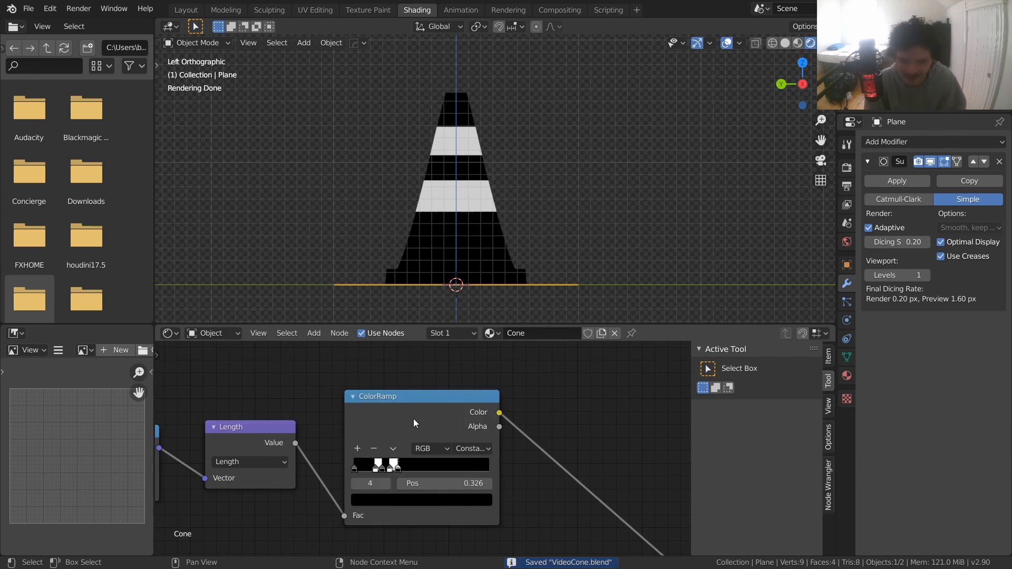
scroll(427, 454, up, 1)
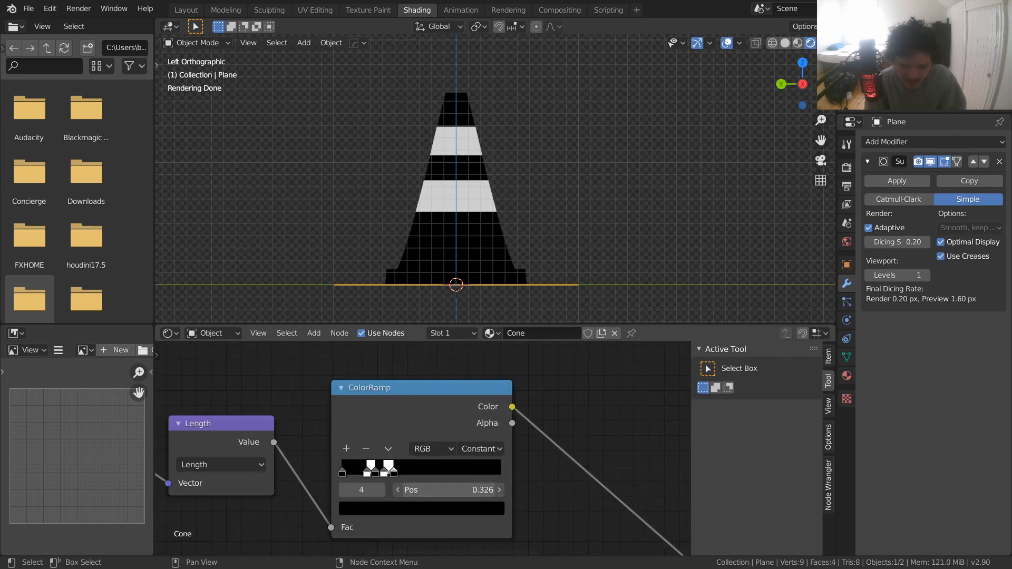
shift+drag(448, 491, 432, 490)
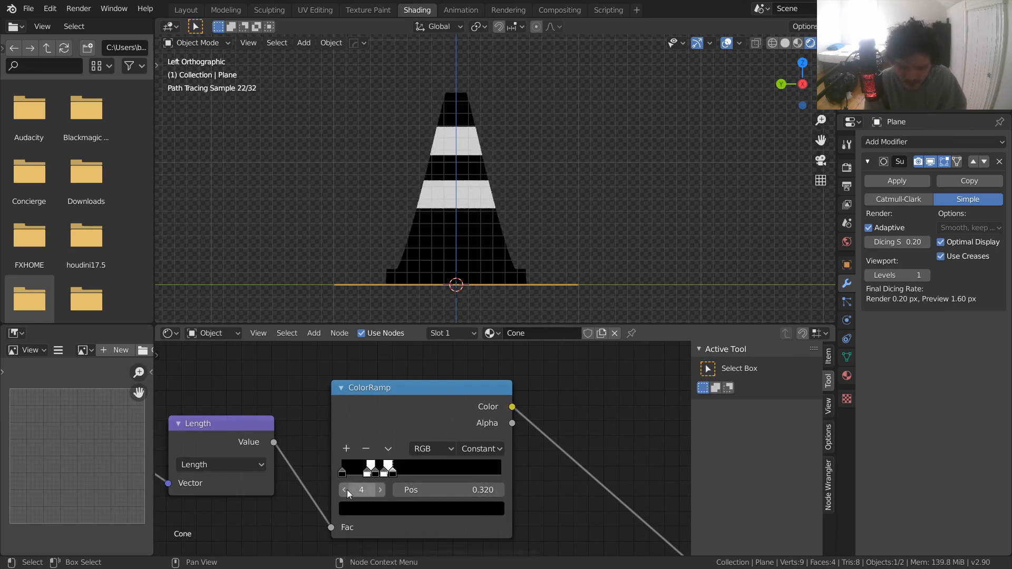
- Set the position of the ColorRamp's first white stop to 0.154 and save the file
click(346, 490)
scroll(422, 448, up, 3)
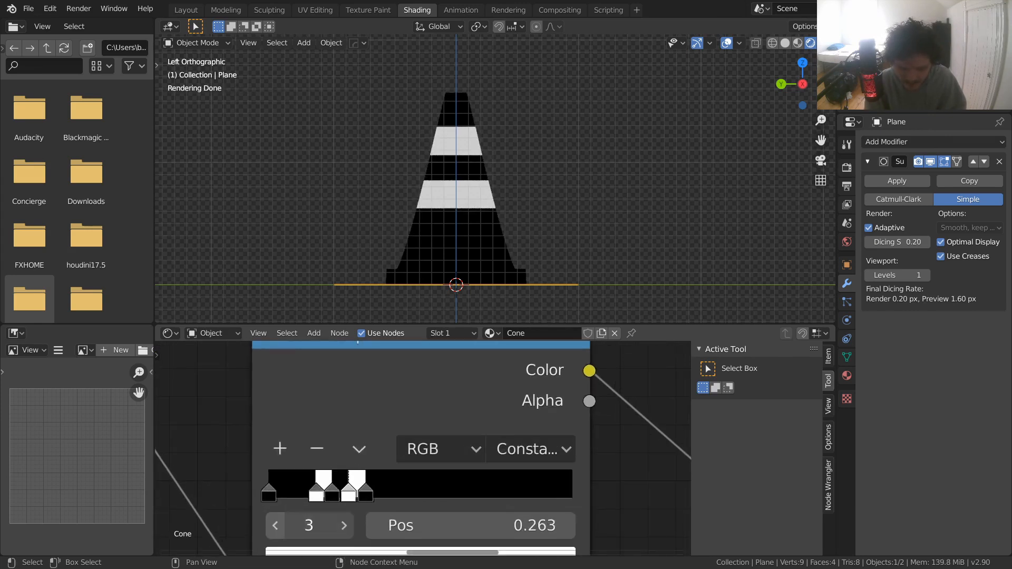
click(275, 526)
click(275, 526)
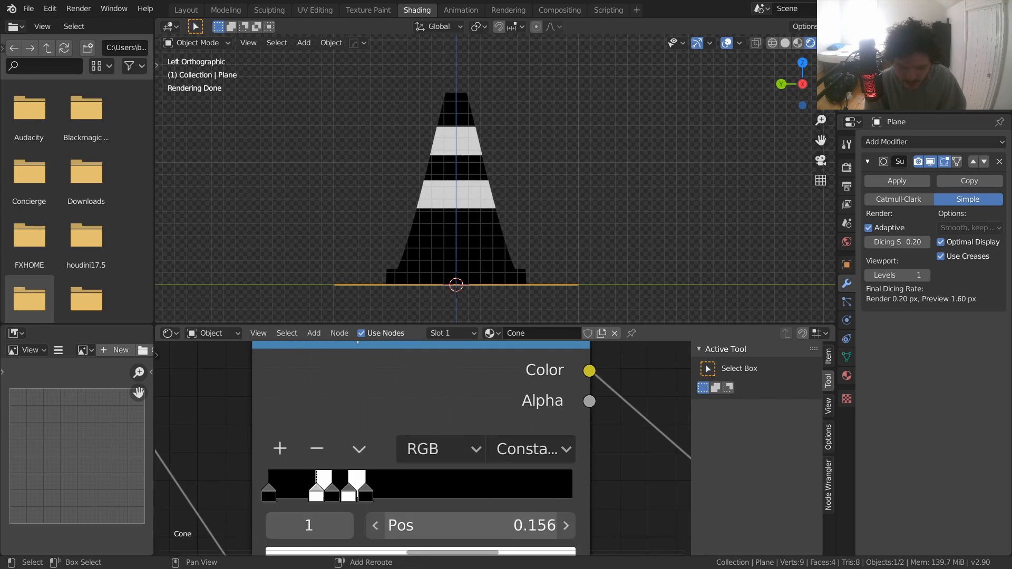
drag(462, 525, 459, 526)
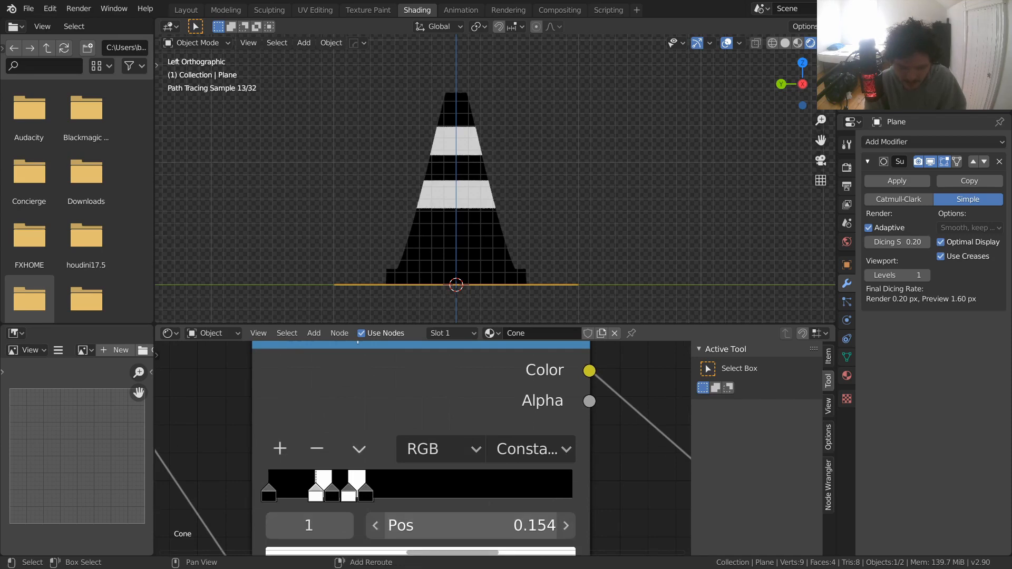
scroll(530, 222, down, 3)
middle_drag(496, 200, 379, 266)
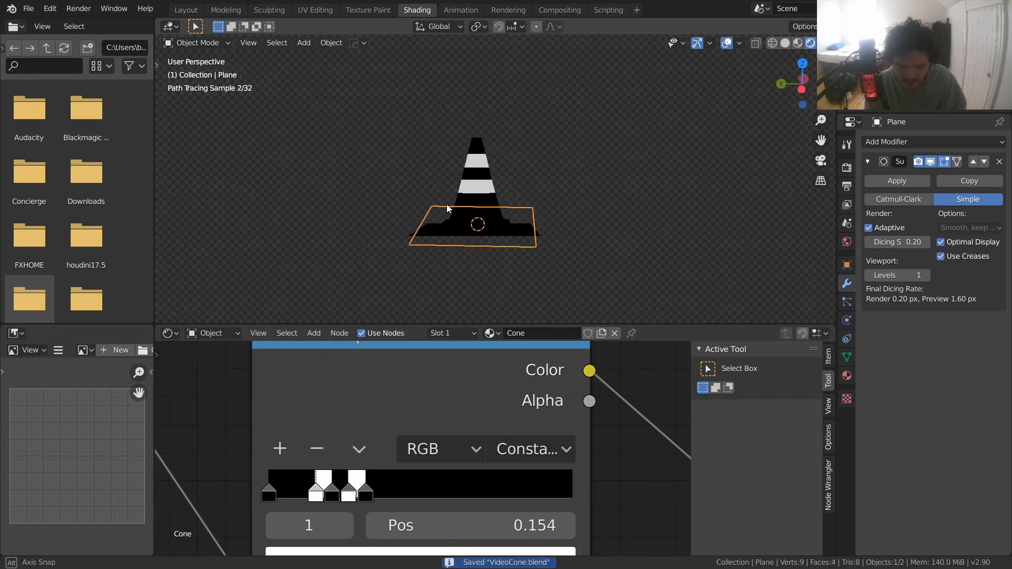
scroll(340, 468, down, 8)
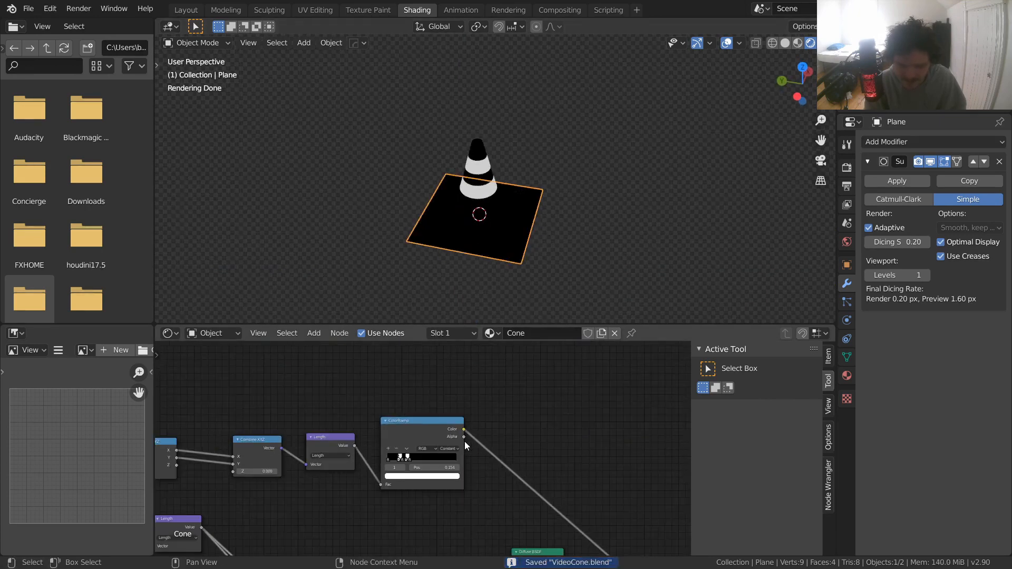
- Route the Mix Shader back into the Material Output's surface and save the file
middle_drag(466, 429, 359, 374)
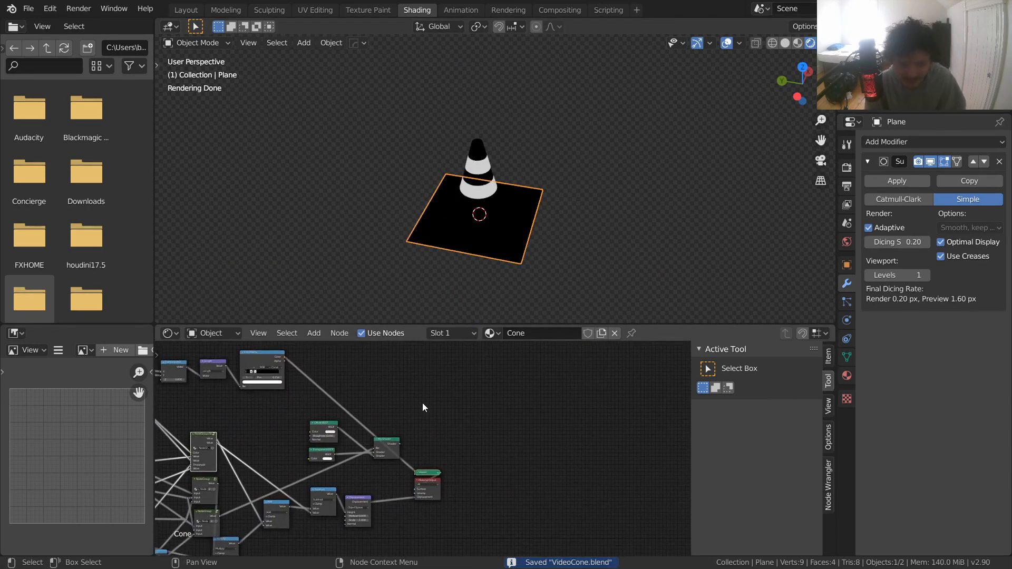
scroll(424, 447, up, 5)
ctrl+shift+click(365, 434)
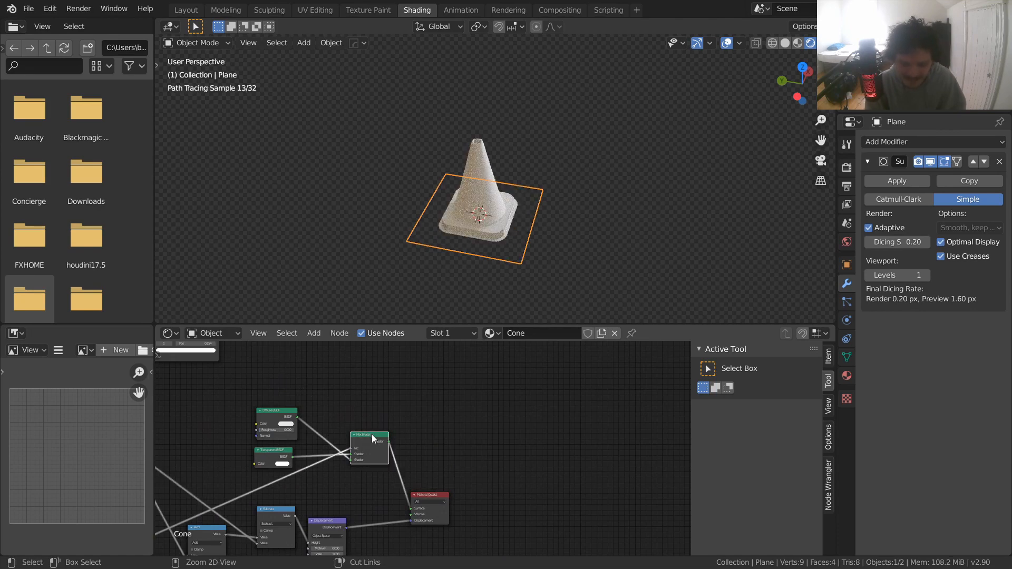
key(ctrl+s)
- Connect the ColorRamp's Color output to the Diffuse BSDF's Color input and deselect the plane
scroll(440, 440, down, 2)
middle_drag(296, 429, 437, 407)
scroll(440, 441, up, 3)
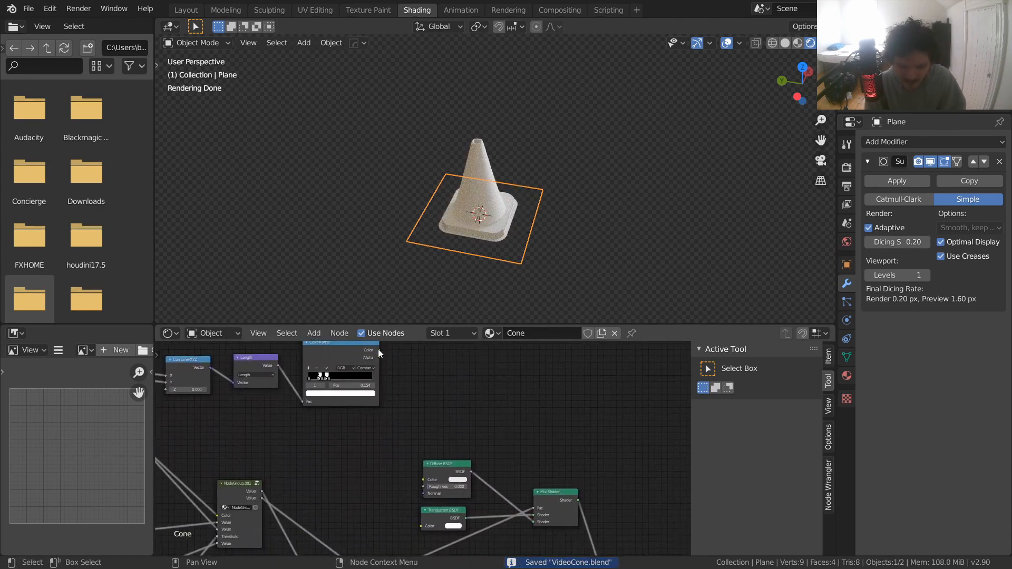
drag(378, 350, 425, 482)
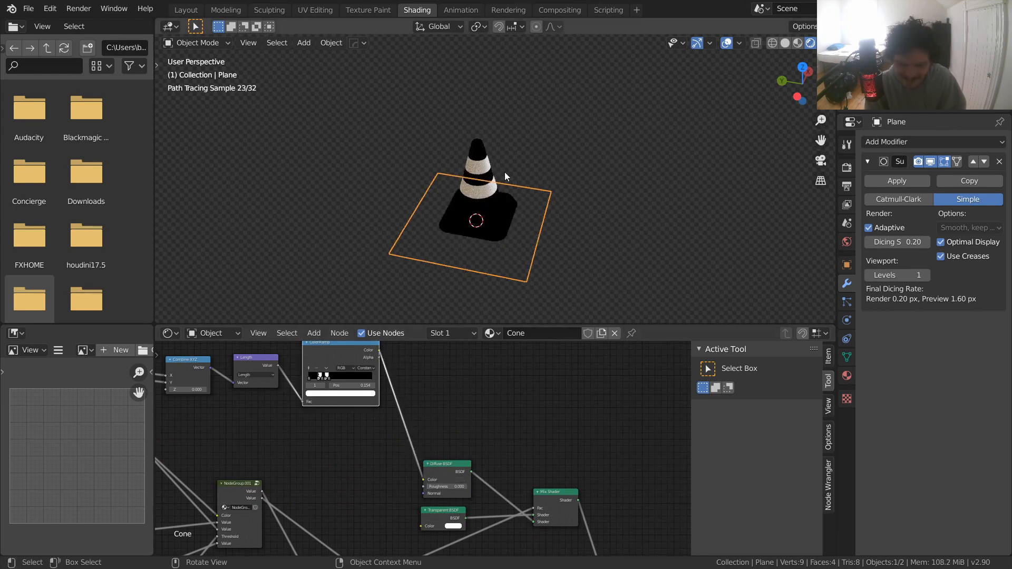
scroll(504, 171, up, 2)
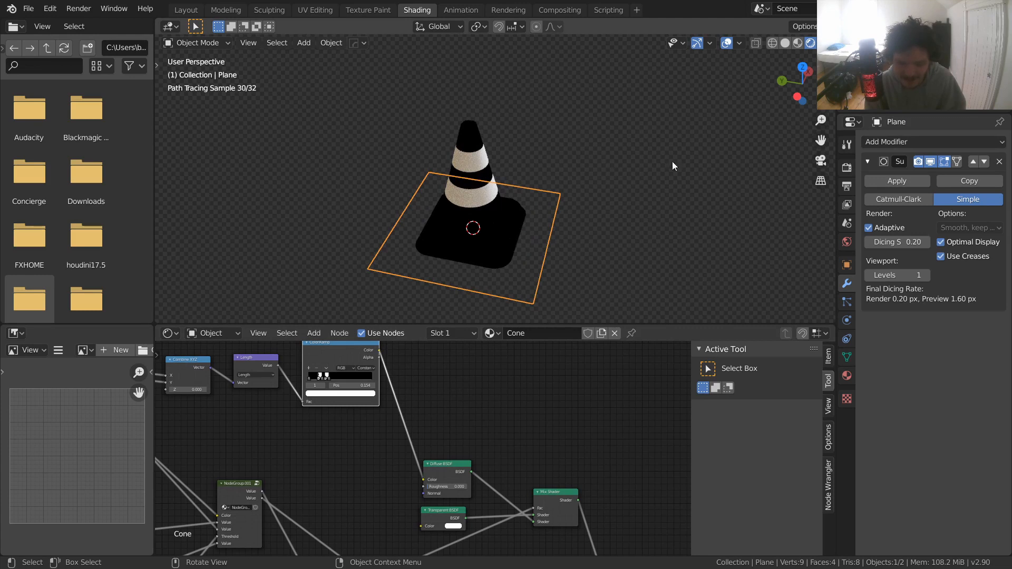
click(602, 179)
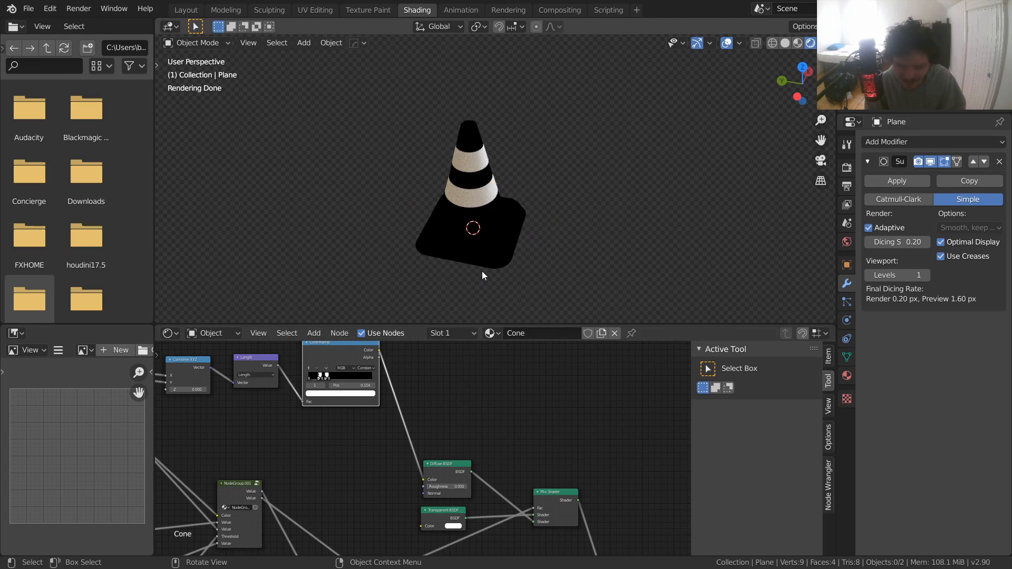
- Save the file and cut the link between the Displacement node and the Material Output
middle_drag(484, 446, 428, 282)
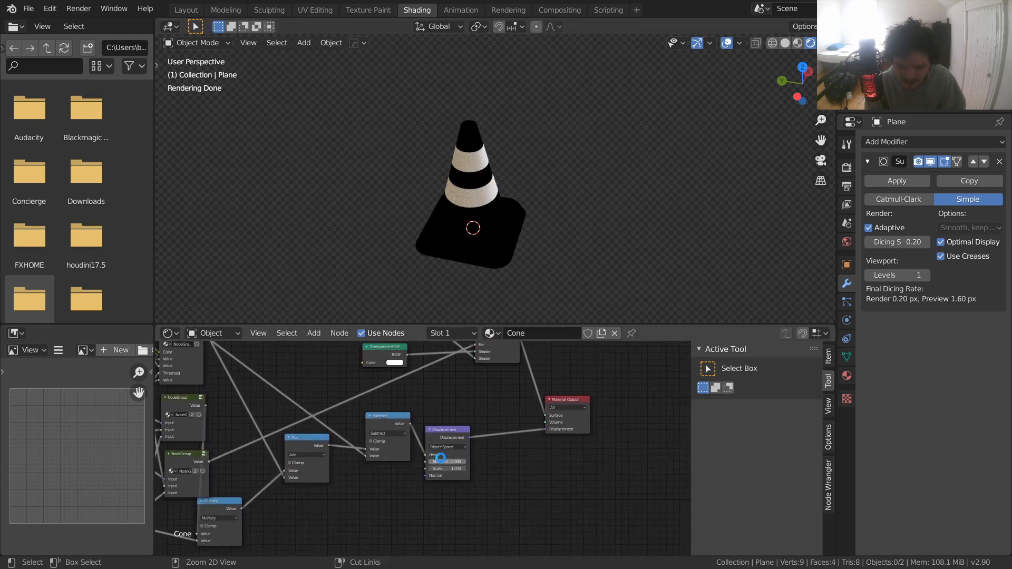
key(ctrl+s)
scroll(453, 459, up, 5)
middle_drag(516, 496, 488, 514)
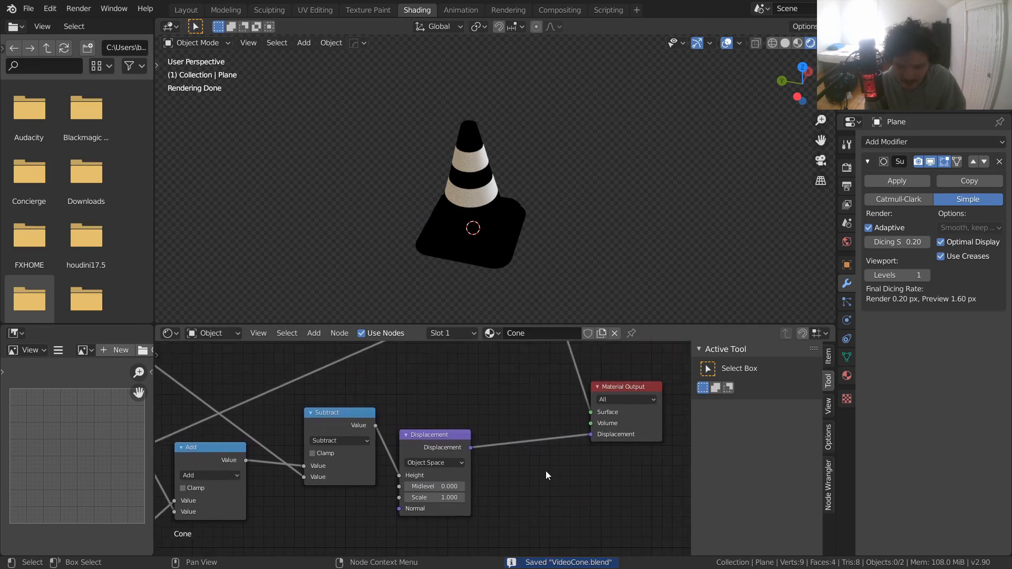
ctrl+right_drag(517, 389, 516, 389)
scroll(477, 279, up, 5)
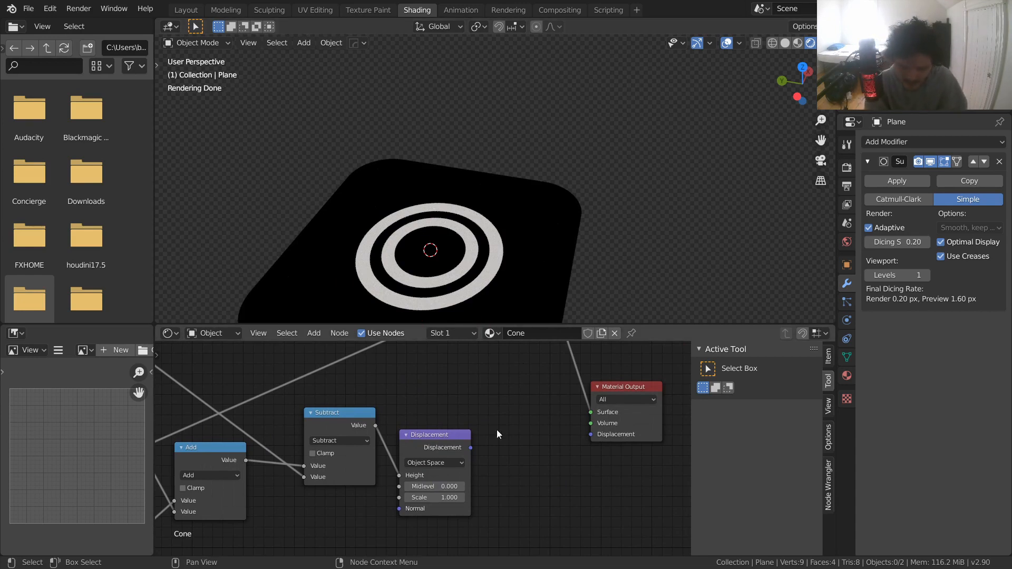
- Reconnect the Displacement node's output to the Material Output's Displacement input
drag(475, 444, 478, 448)
drag(598, 430, 595, 440)
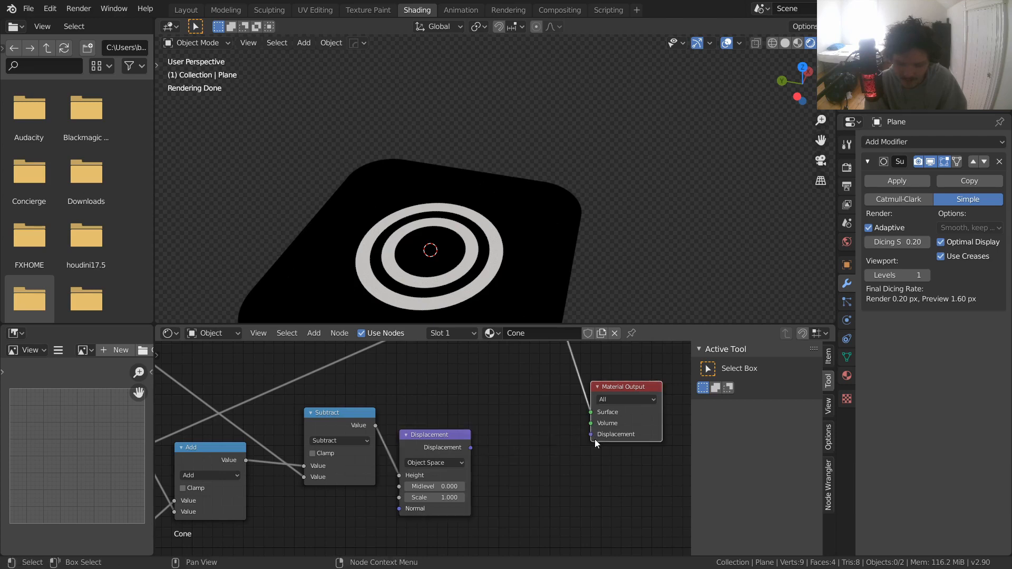
drag(470, 448, 591, 434)
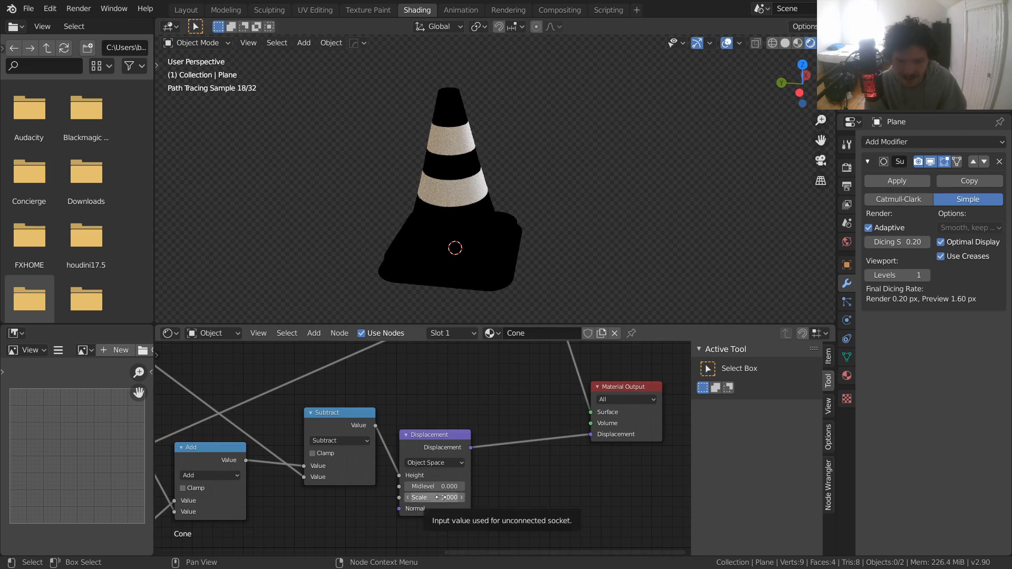
- Try a scale of 0.470 on the Displacement node and set the scale back to 1
drag(442, 497, 424, 497)
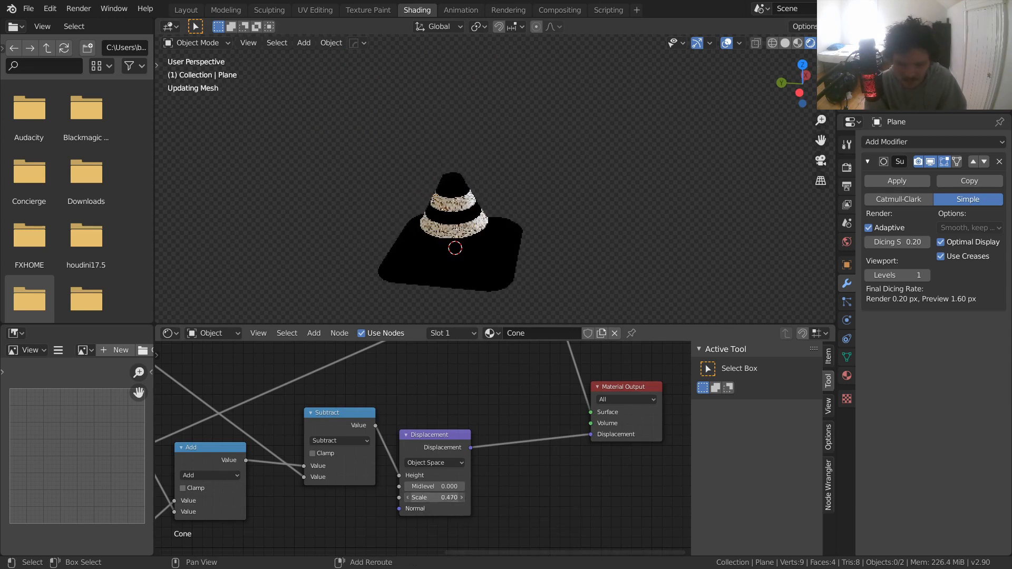
click(448, 498)
text(0.4)
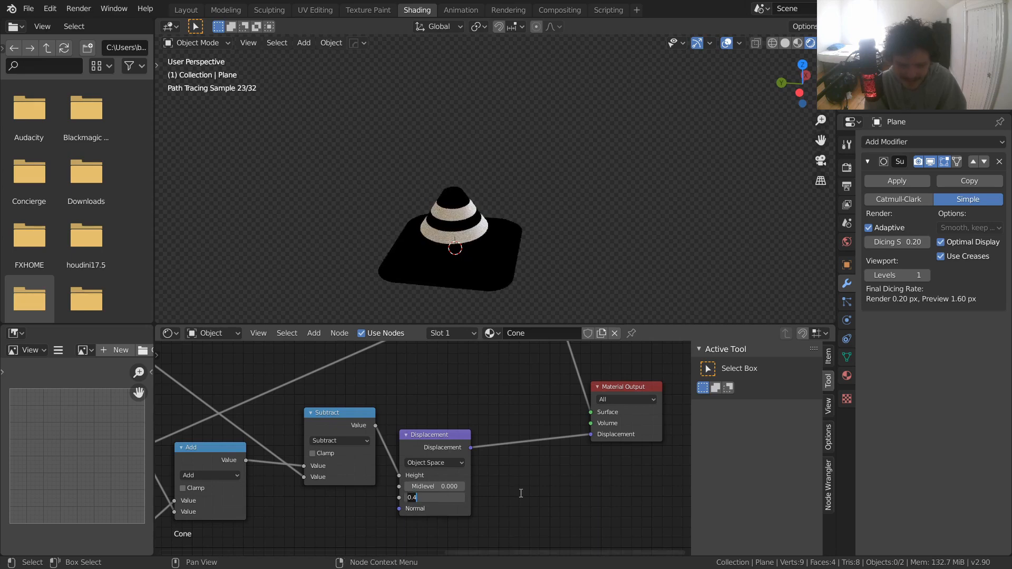
text(1)
key(Return)
- Try coneheight values of 2.380 and 3.010, and undo both changes
scroll(518, 491, down, 6)
middle_drag(377, 469, 633, 468)
scroll(342, 441, up, 5)
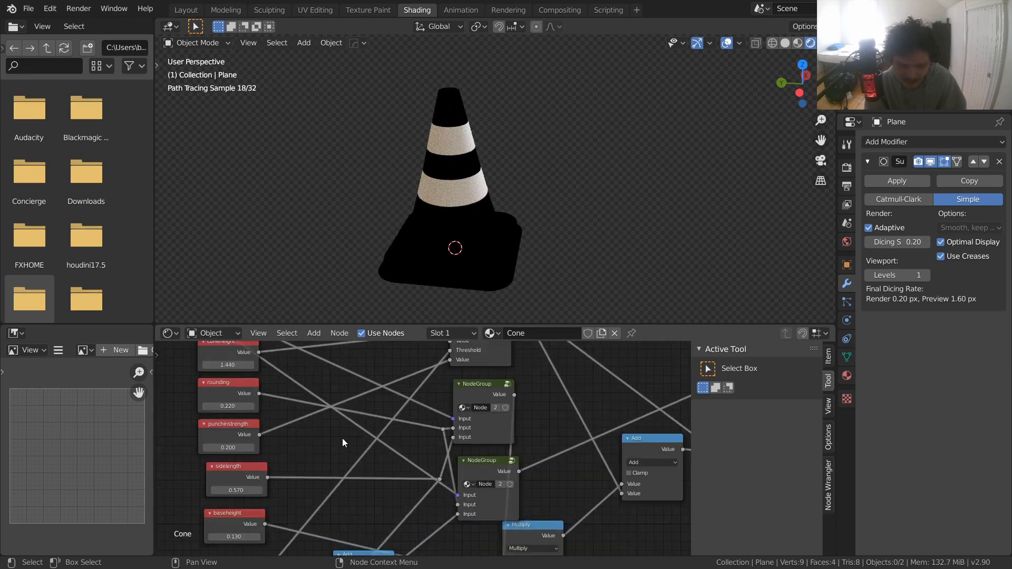
middle_drag(249, 411, 491, 474)
scroll(490, 474, up, 4)
drag(462, 413, 481, 413)
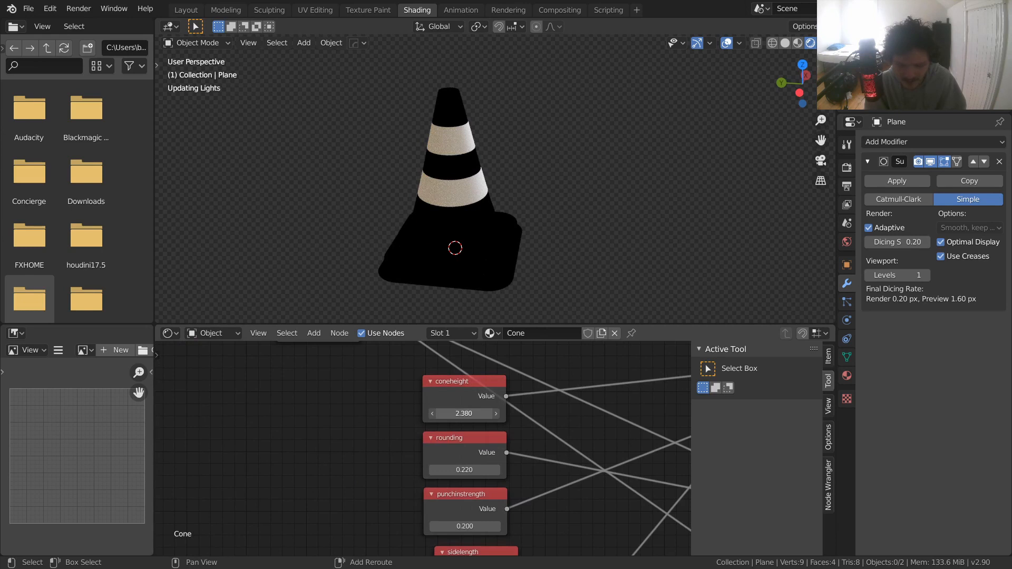
scroll(476, 150, down, 3)
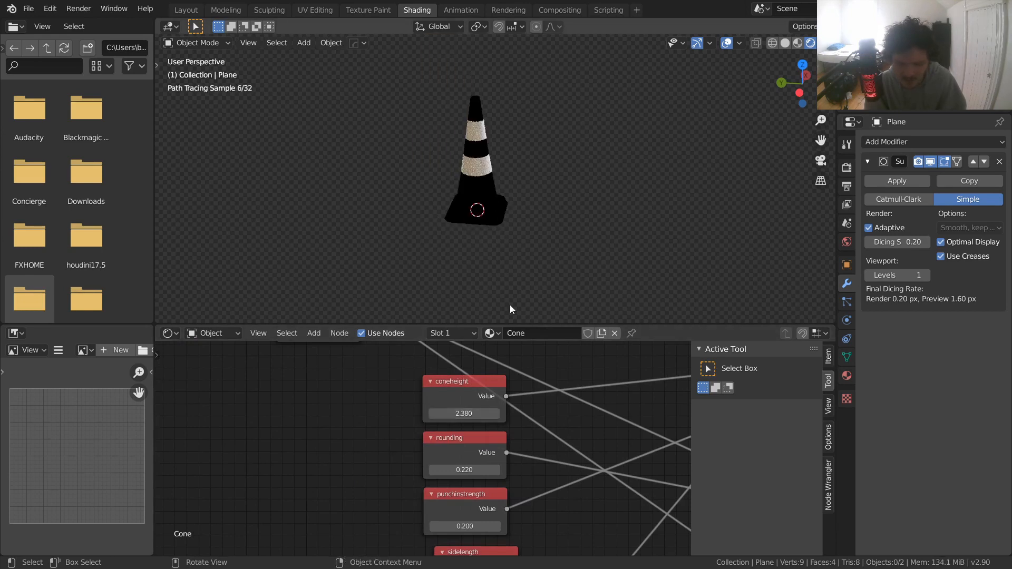
drag(464, 413, 503, 414)
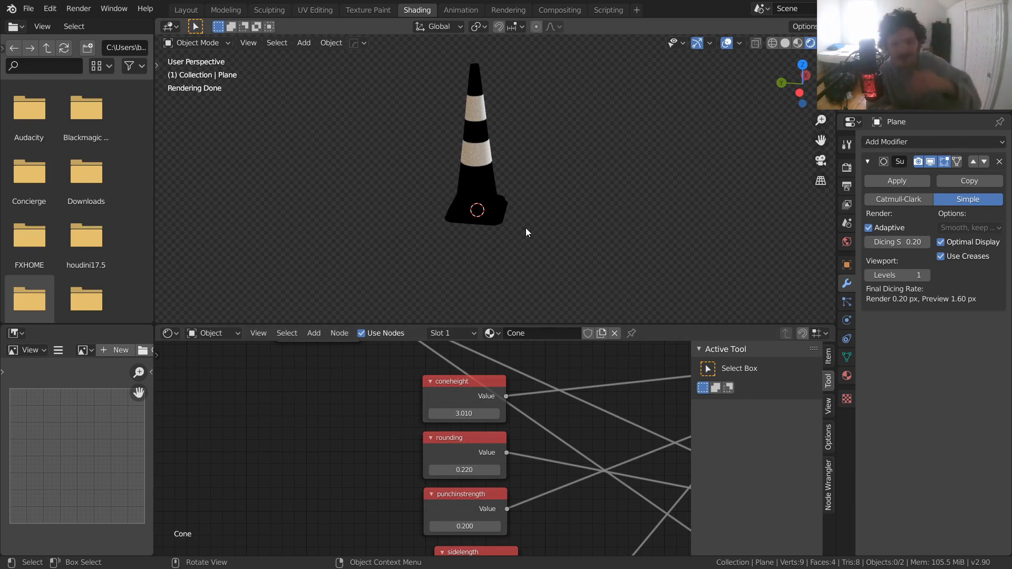
key(ctrl+z)
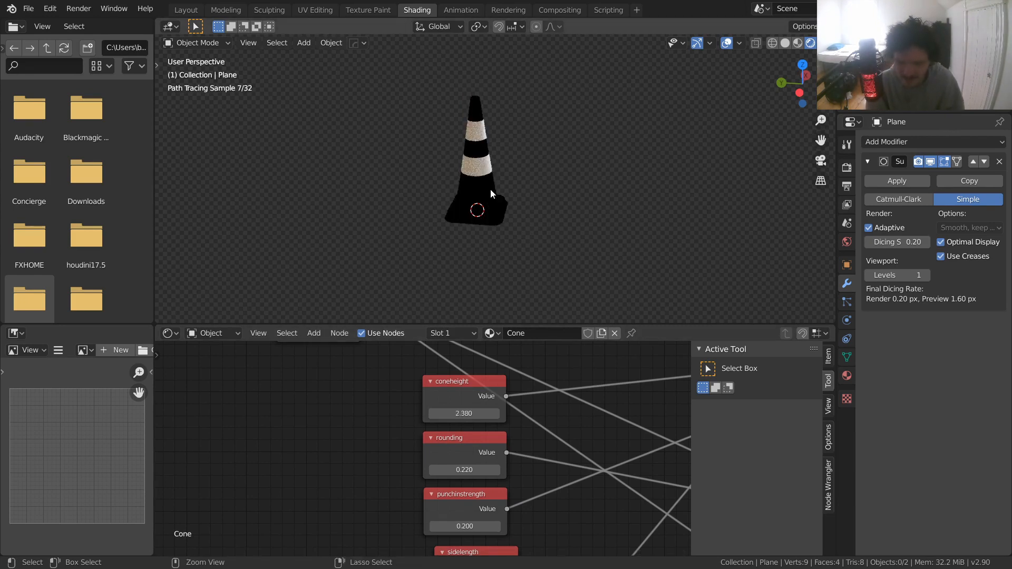
key(ctrl+z)
- Save the file and preview the Length node that feeds NodeGroup.001 on the cone
key(ctrl+s)
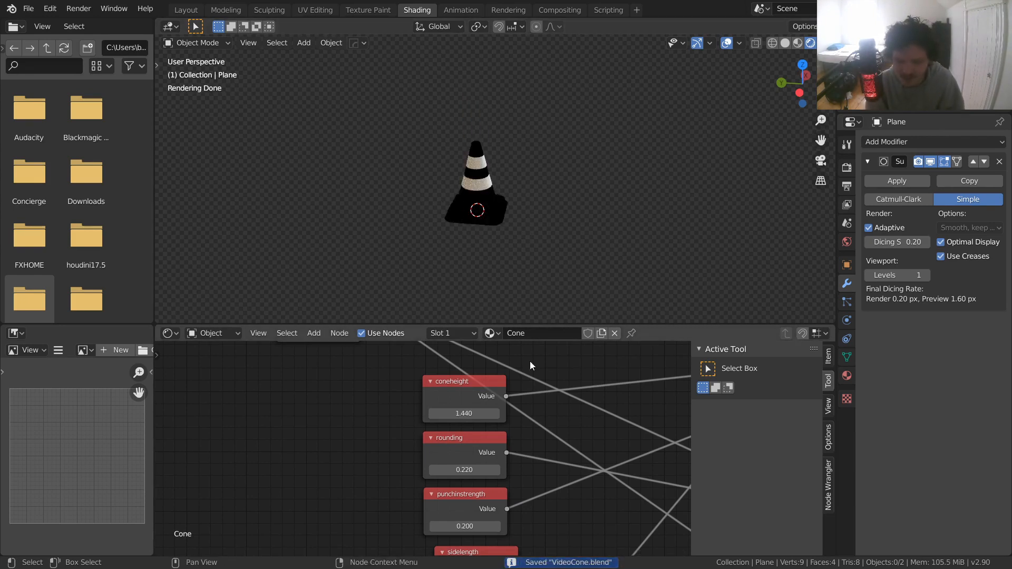
scroll(506, 423, down, 5)
middle_drag(543, 402, 440, 508)
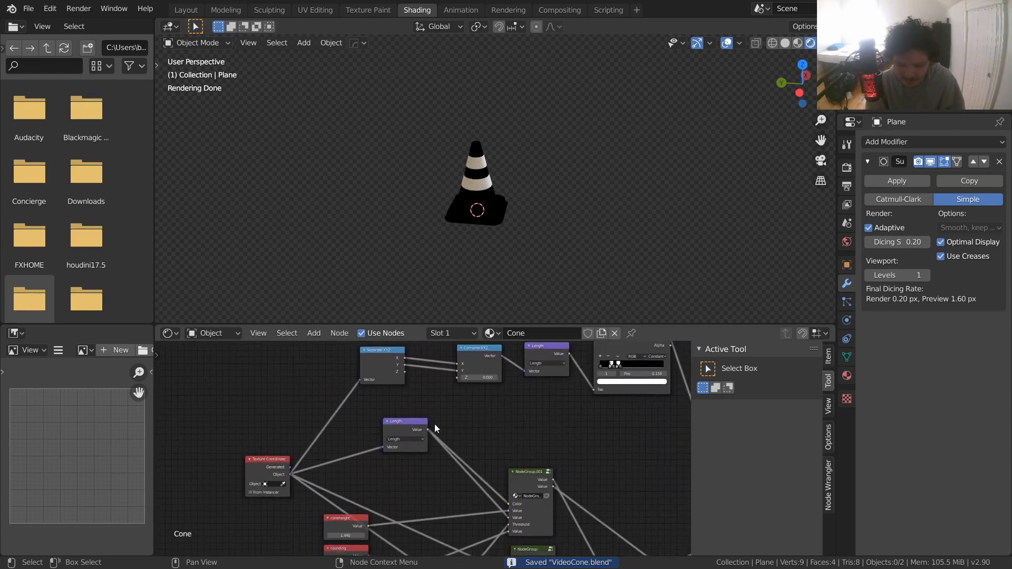
ctrl+shift+click(403, 427)
middle_drag(362, 436, 335, 451)
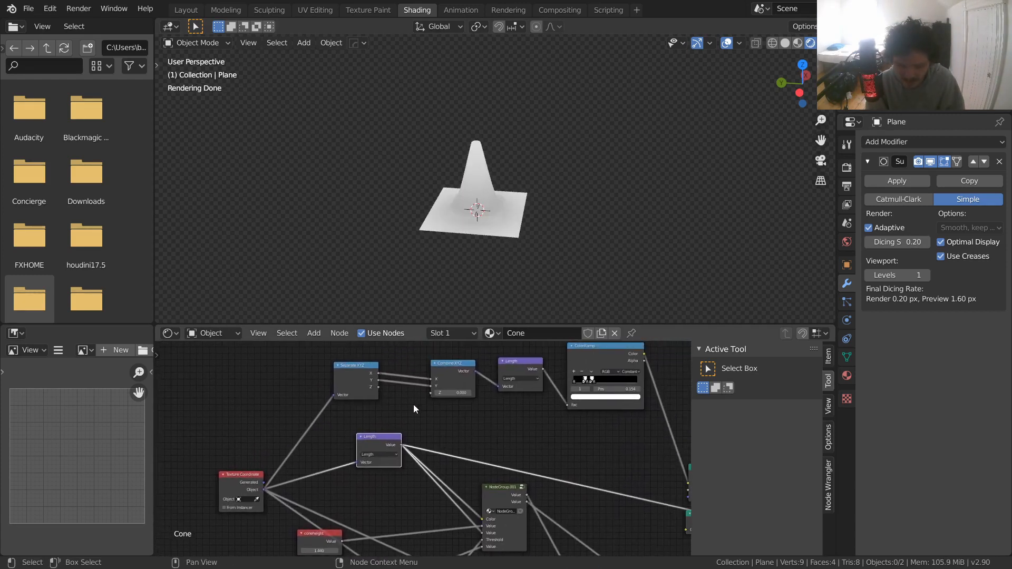
middle_drag(520, 446, 385, 431)
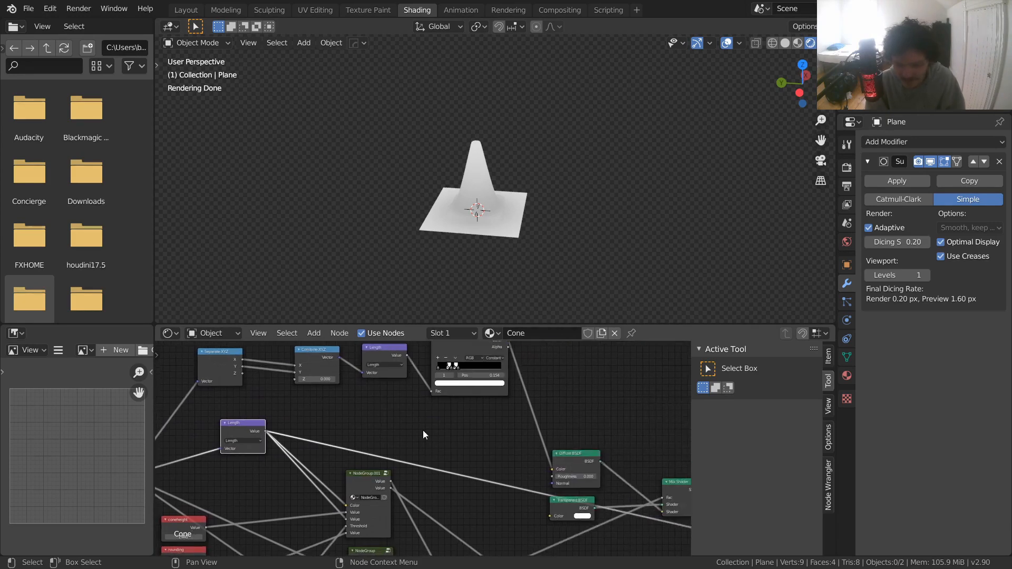
- Restore the Mix Shader as the material's surface output and save the file
scroll(432, 431, down, 3)
middle_drag(574, 449, 475, 421)
ctrl+shift+click(476, 445)
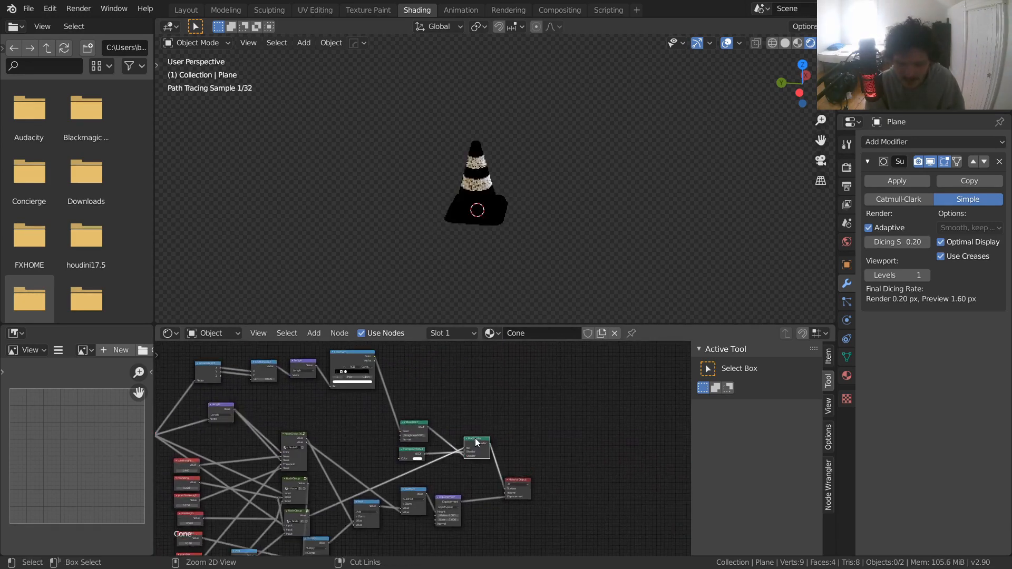
key(ctrl+s)
scroll(505, 205, up, 2)
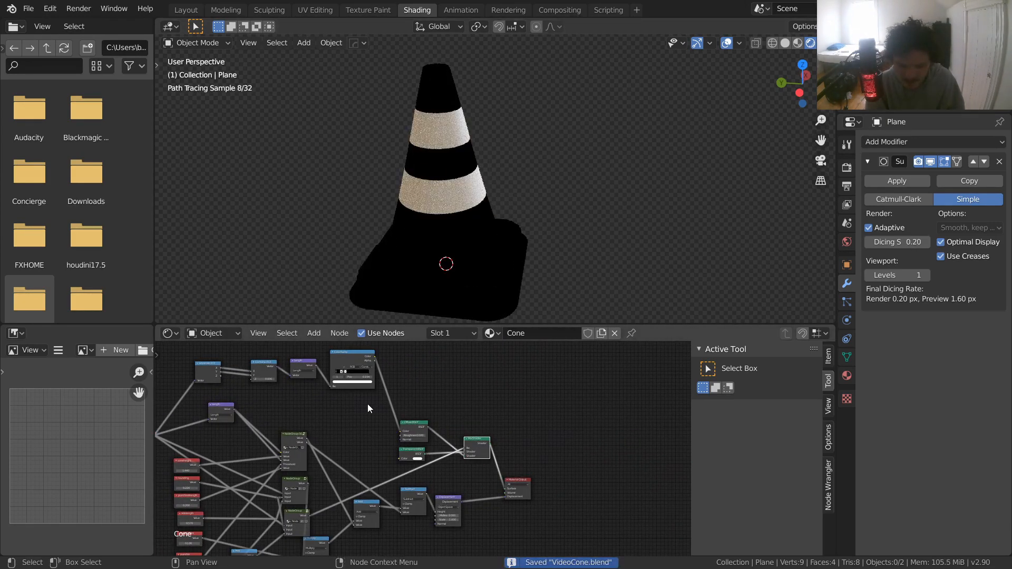
- Try Ease interpolation on the stripe ColorRamp and undo the change
scroll(368, 403, up, 3)
middle_drag(372, 402, 467, 453)
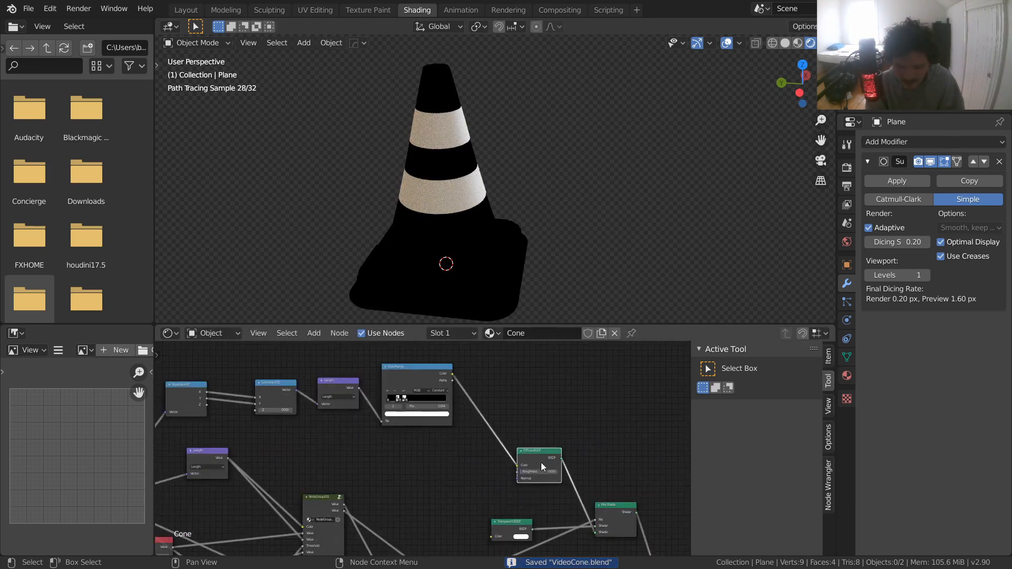
scroll(541, 463, up, 2)
middle_drag(385, 381, 364, 382)
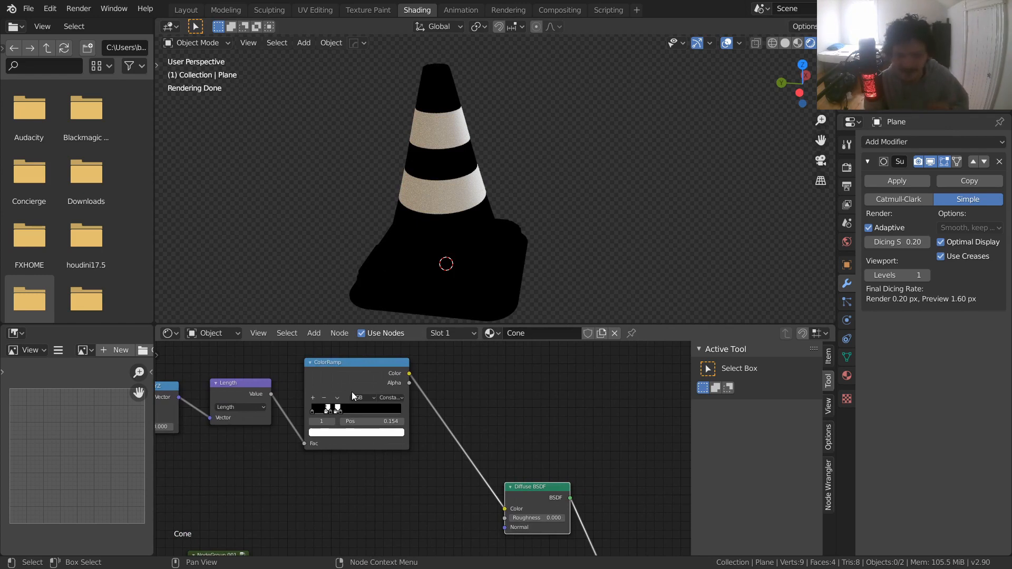
click(398, 399)
click(401, 407)
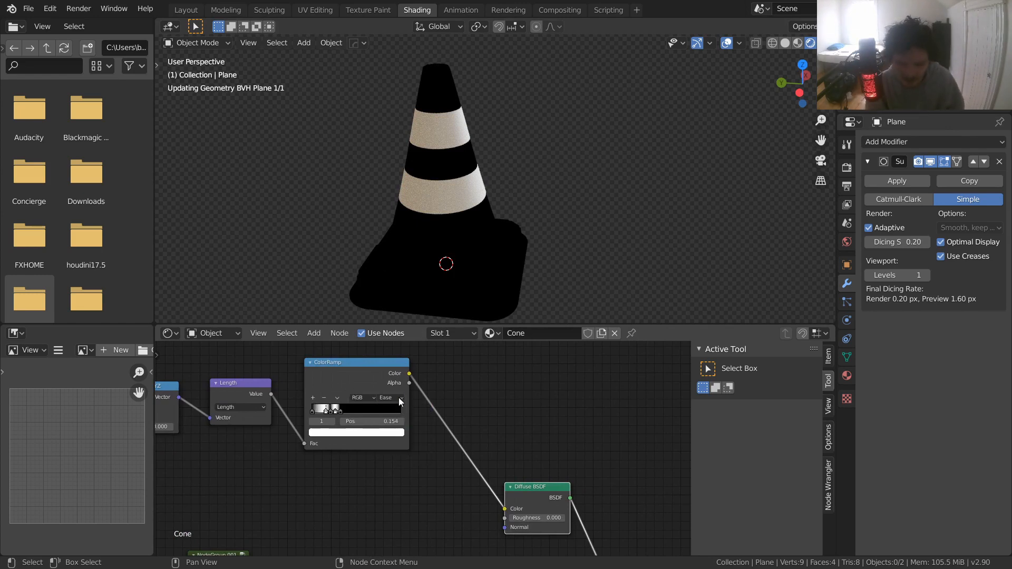
key(ctrl+z)
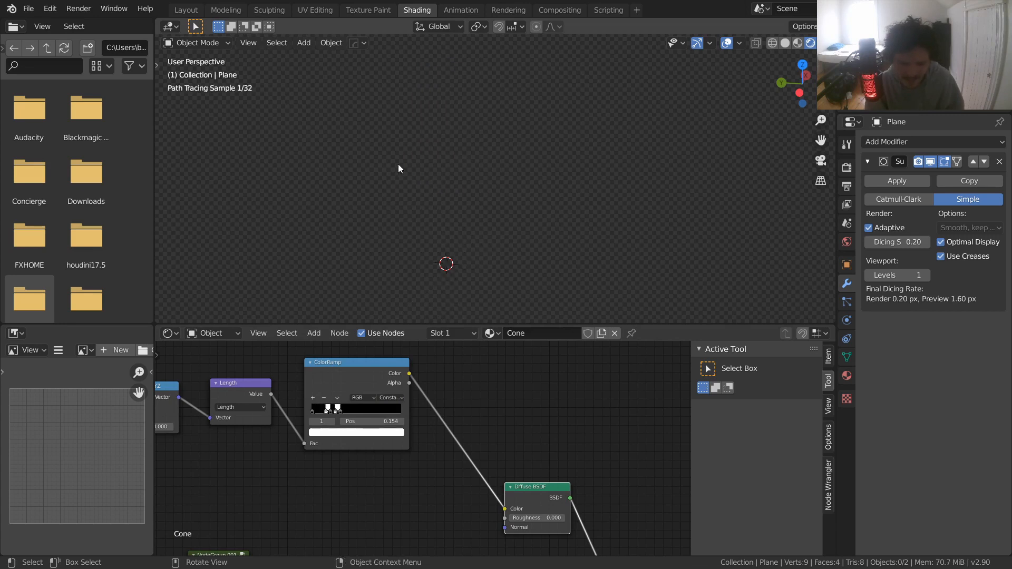
- Insert a MixRGB node between the stripe ColorRamp and the Diffuse BSDF, and feed the ColorRamp color into its Fac
scroll(468, 386, up, 1)
middle_drag(424, 412, 371, 392)
key(shift+a)
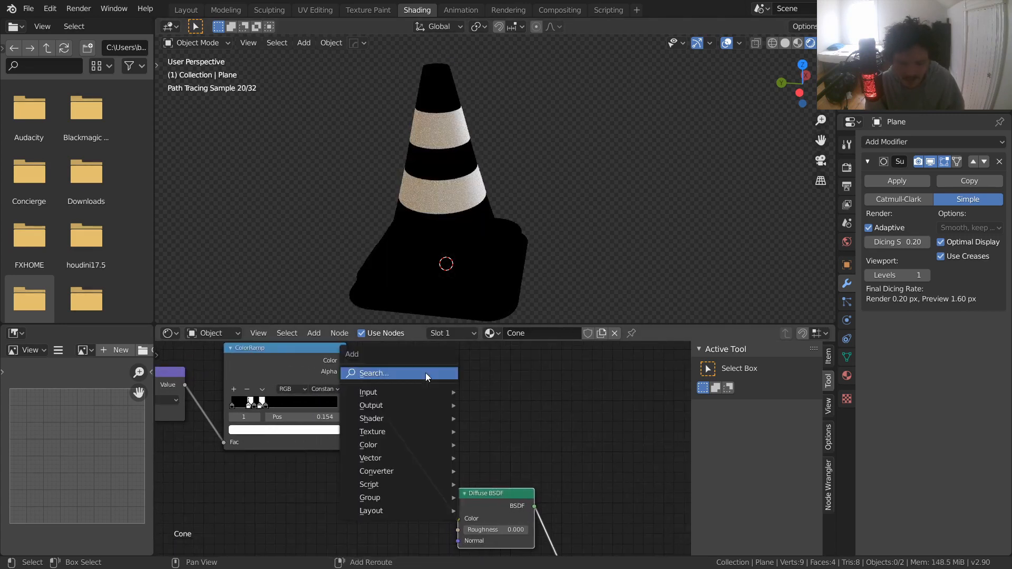
click(425, 372)
text(mi)
click(444, 421)
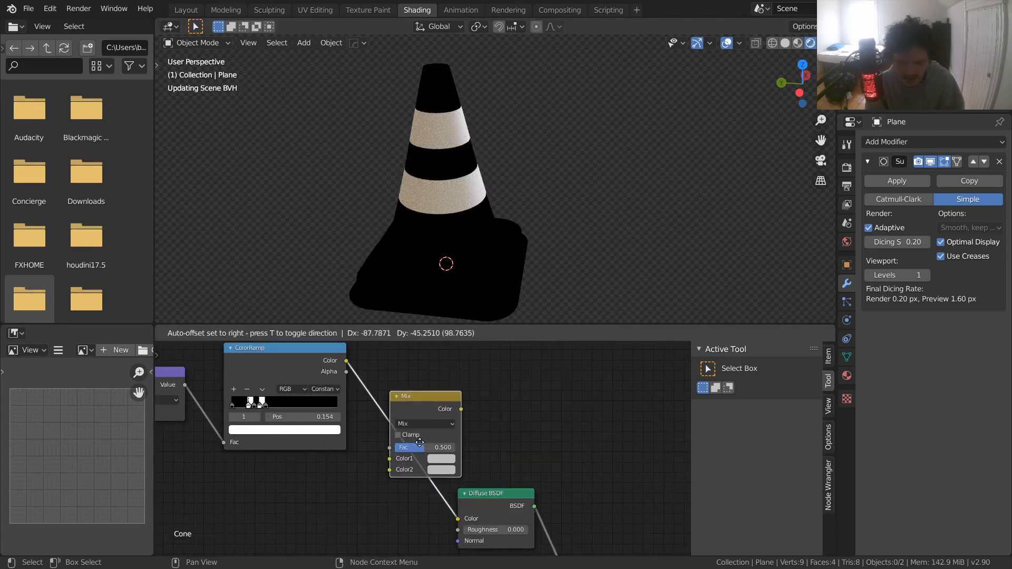
click(432, 452)
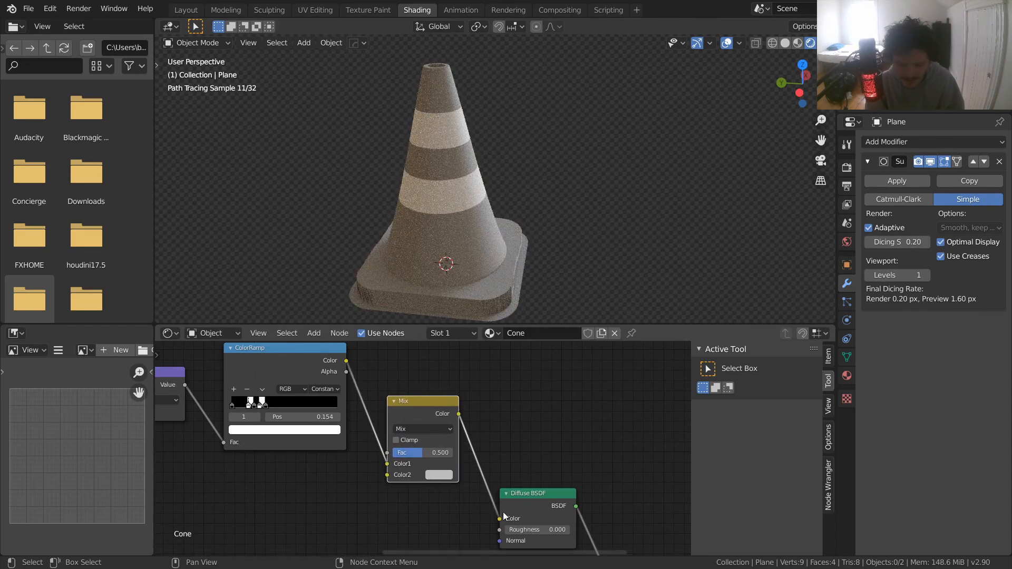
drag(387, 466, 385, 453)
- Set the Mix node's Color1 to a saturated orange and its Color2 to a light grey with value 0.890
scroll(425, 450, up, 2)
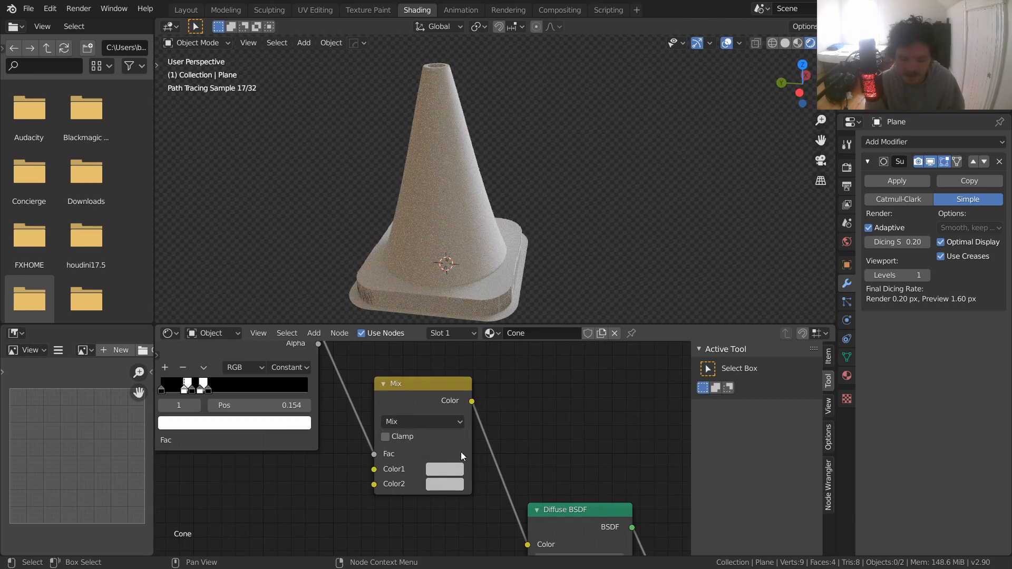
click(452, 470)
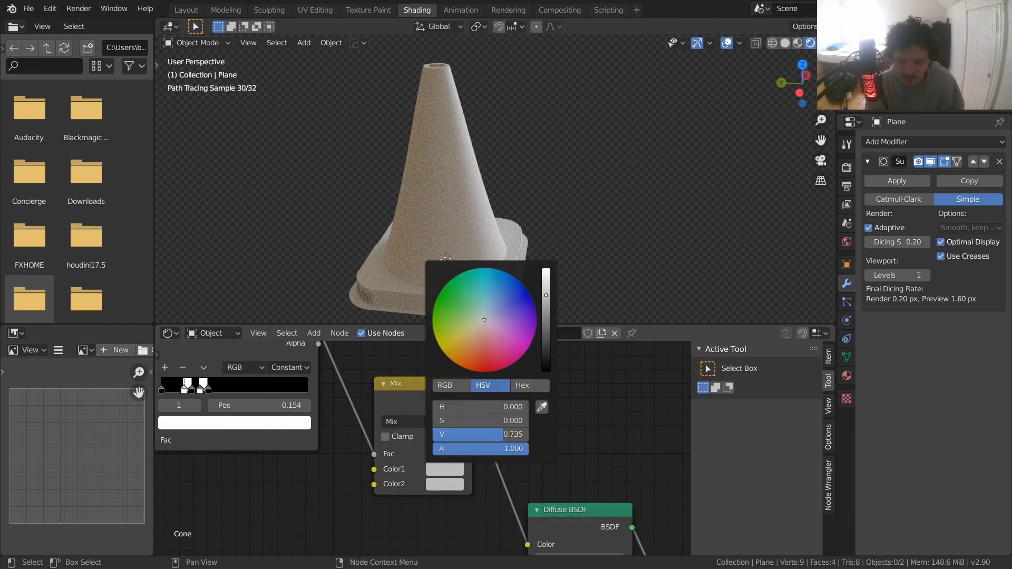
drag(546, 295, 546, 267)
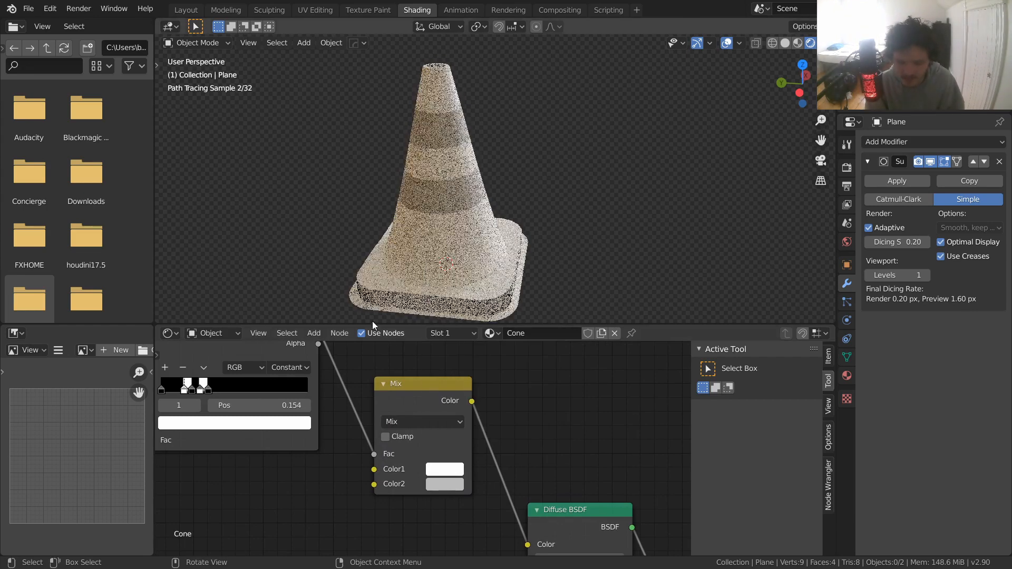
click(442, 470)
click(471, 353)
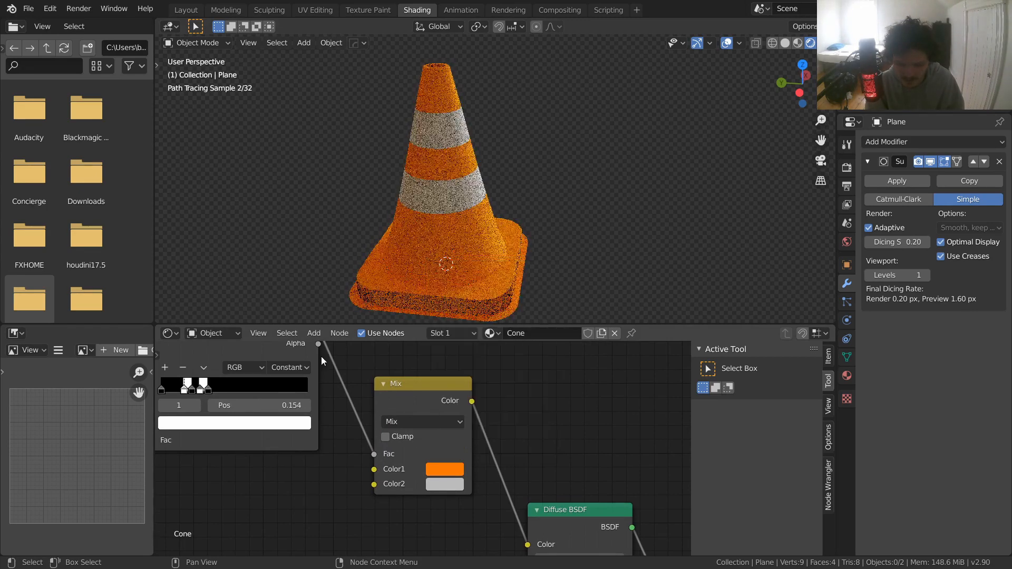
click(442, 483)
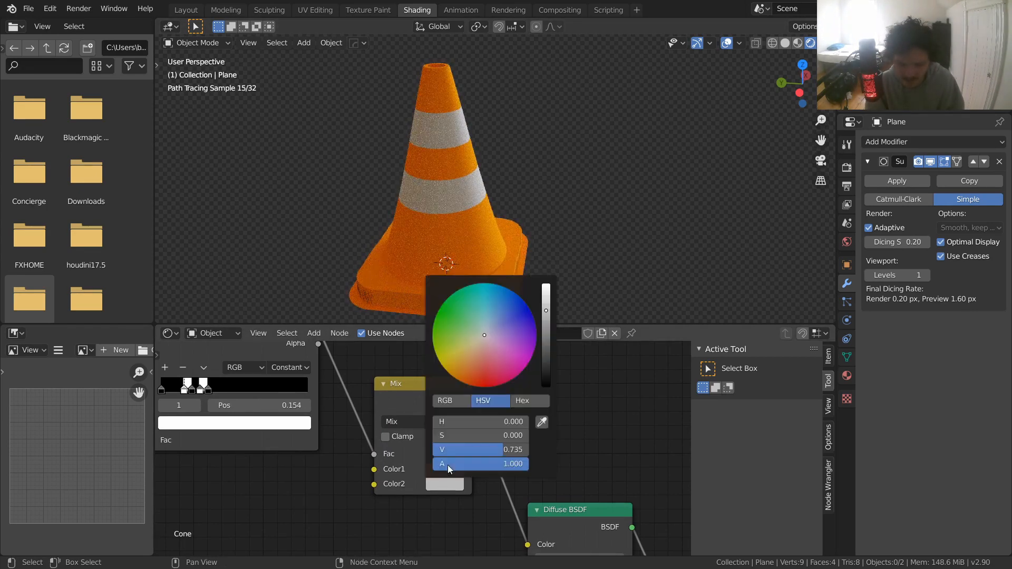
drag(541, 307, 545, 295)
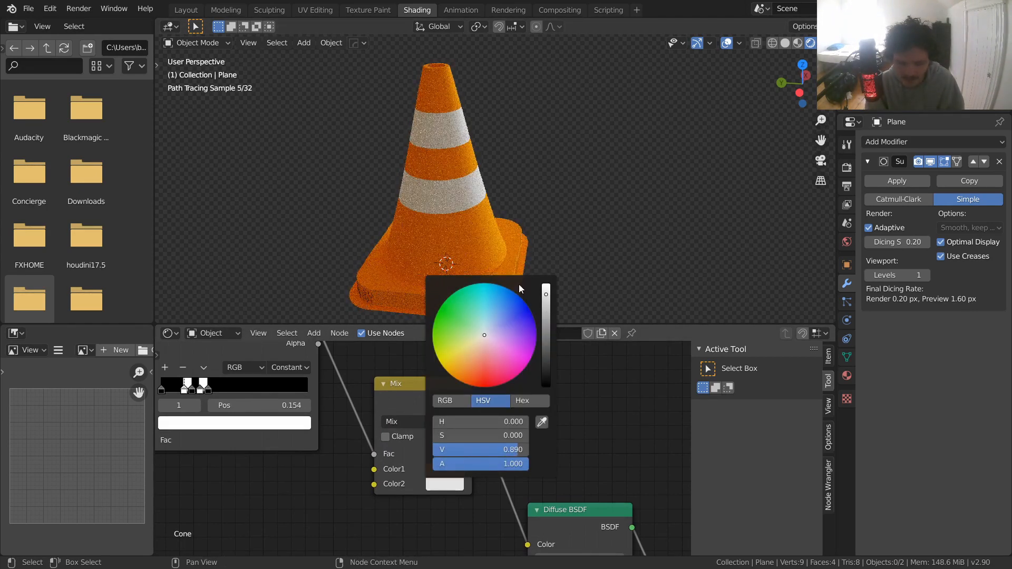
- Shift Color1 to a redder orange with hue 0.054 and saturation 0.997, and save the file
click(795, 99)
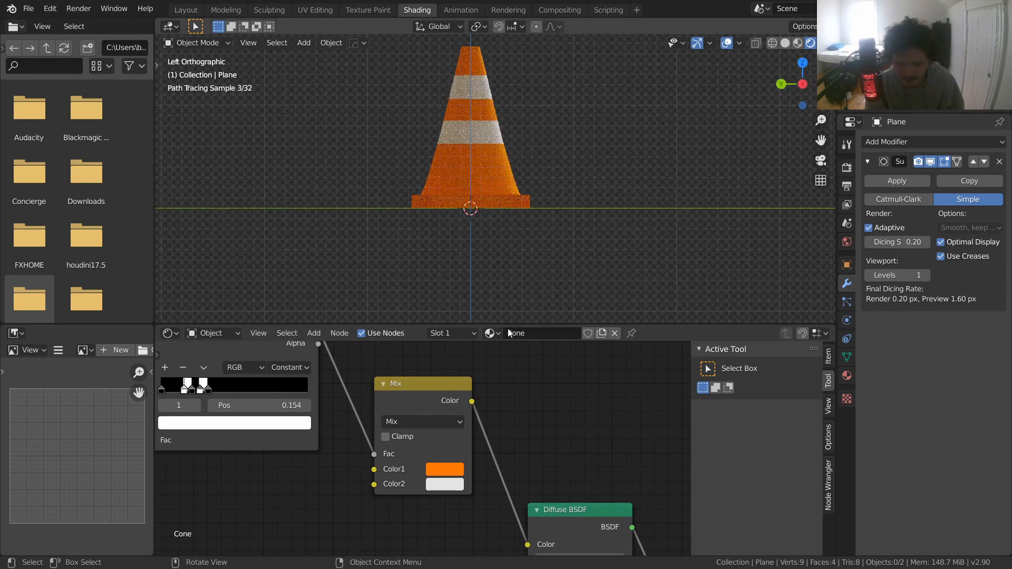
click(448, 465)
click(463, 367)
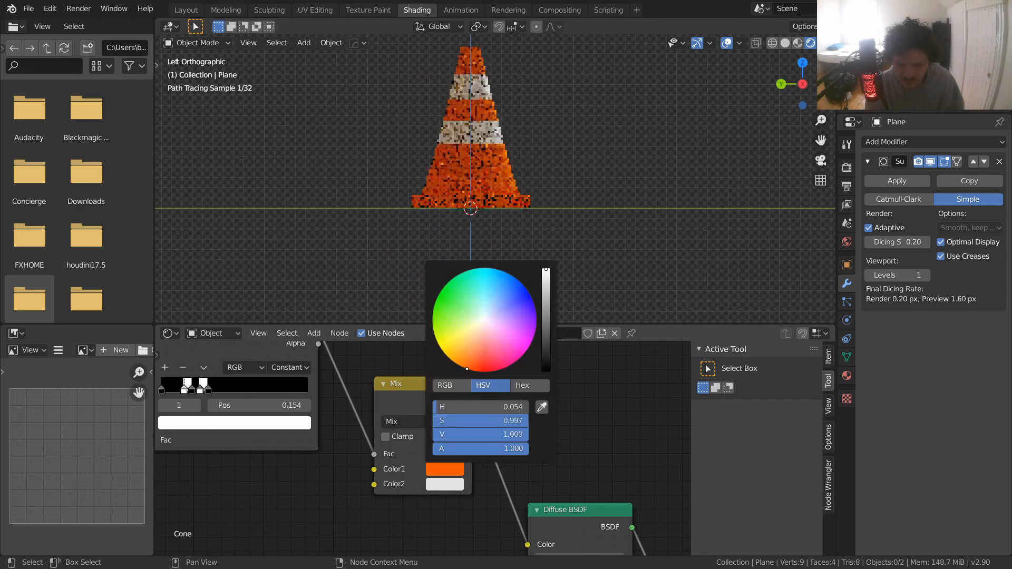
middle_drag(465, 136, 457, 162)
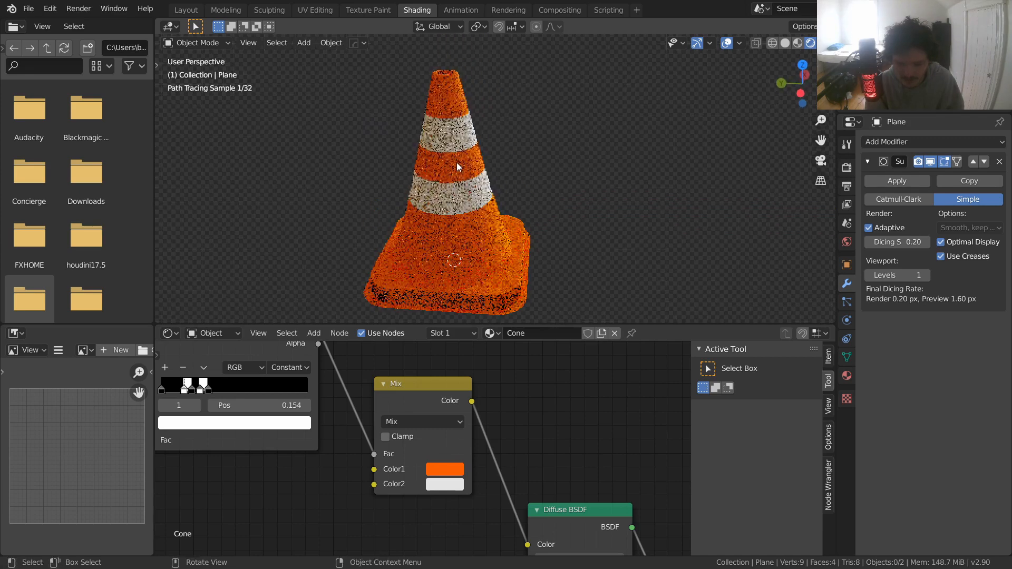
key(ctrl+s)
- Examine the cone's stripes close up and from the left side, and save the file
scroll(457, 163, down, 3)
scroll(457, 162, down, 2)
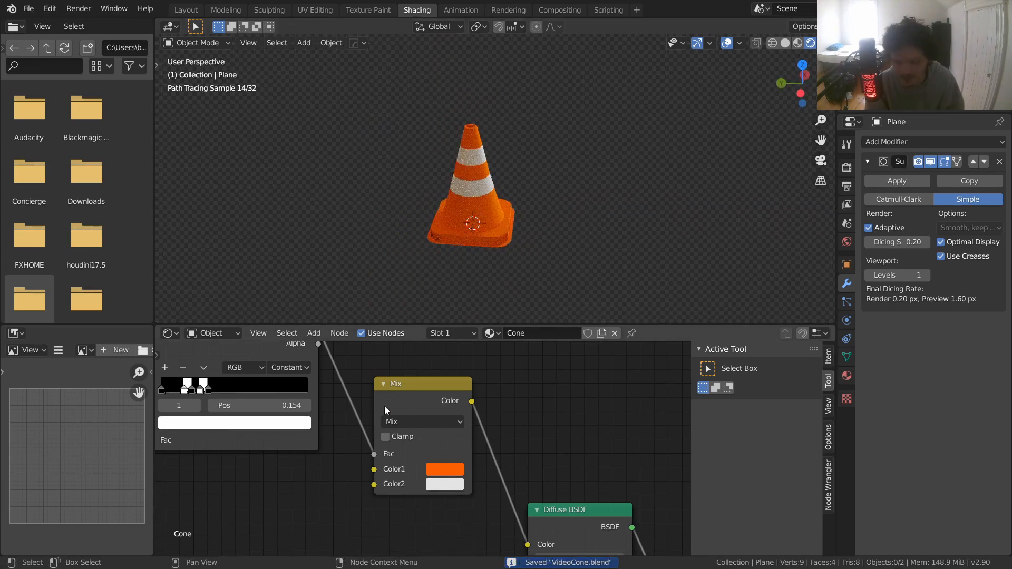
middle_drag(326, 425, 534, 482)
scroll(493, 211, up, 2)
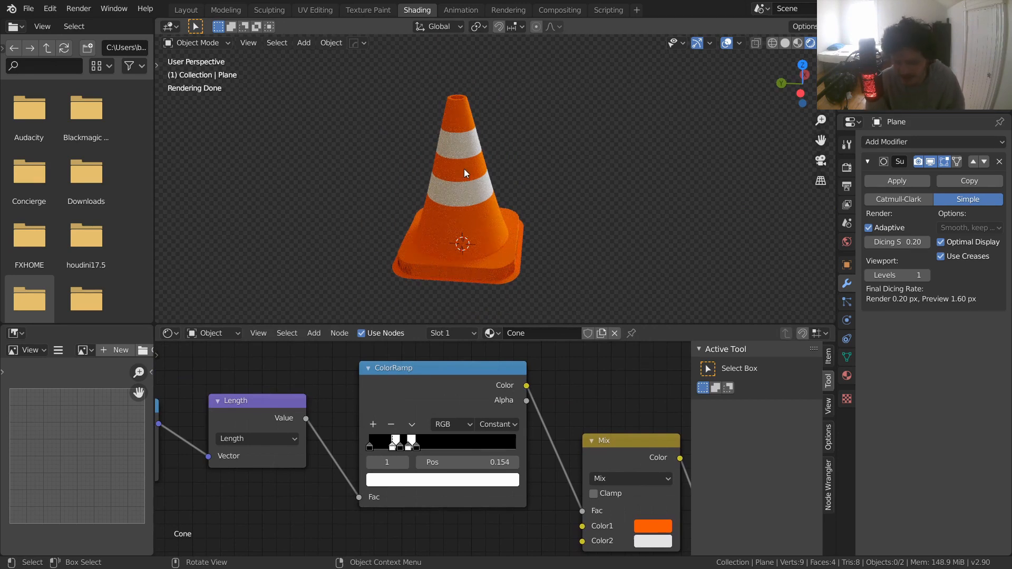
scroll(464, 173, up, 5)
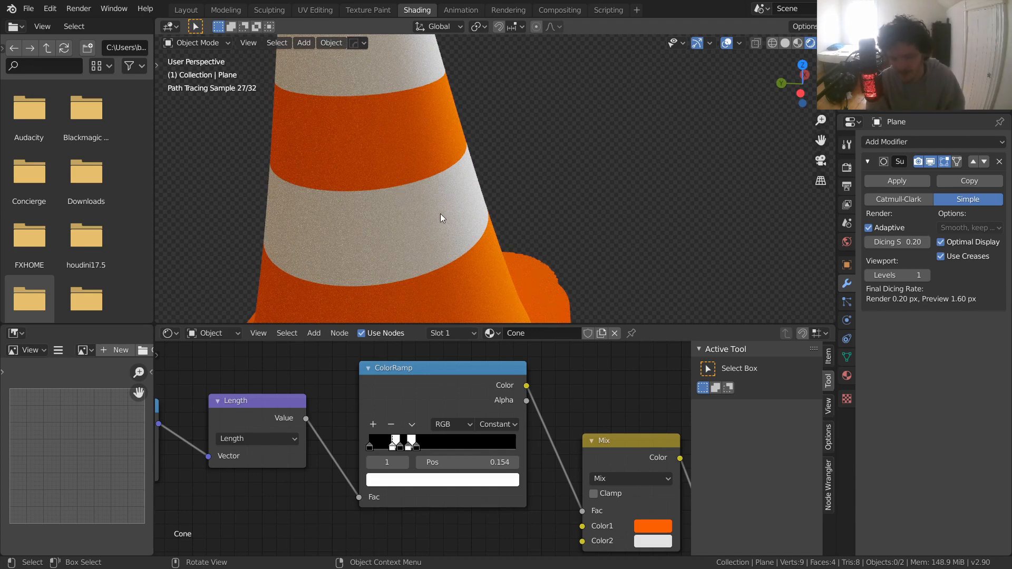
click(805, 74)
shift+middle_drag(447, 146, 447, 153)
key(ctrl+s)
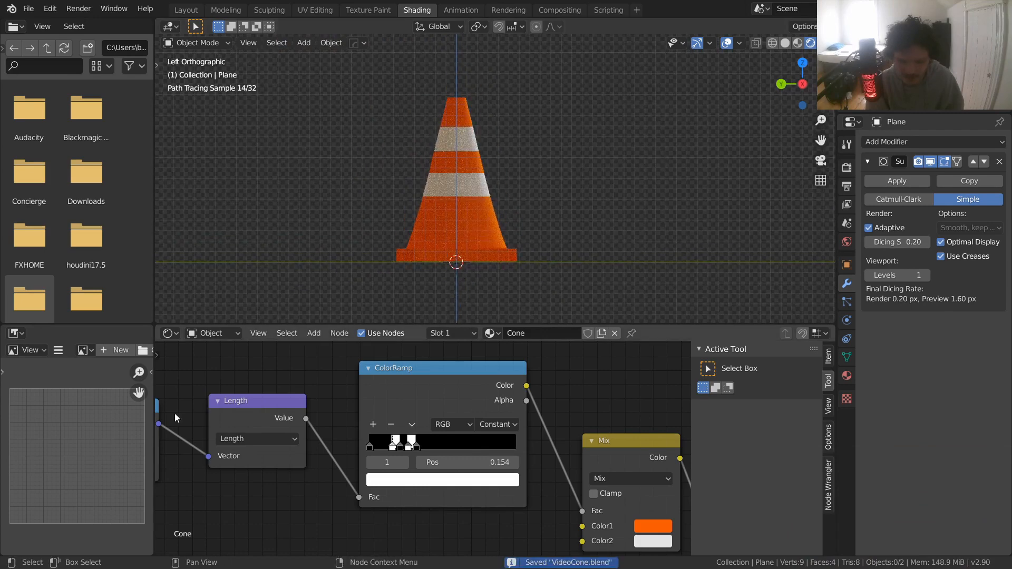
- Tidy the node tree by moving the stripe ColorRamp slightly up and the Texture Coordinate node up and to the left
middle_drag(176, 418, 622, 374)
scroll(545, 350, down, 8)
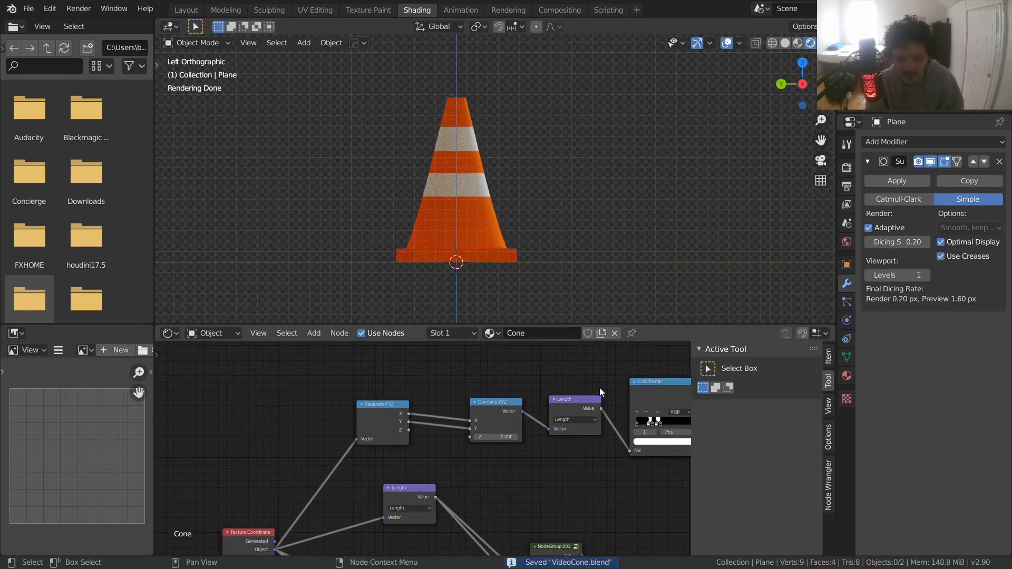
middle_drag(599, 387, 425, 392)
drag(495, 389, 493, 378)
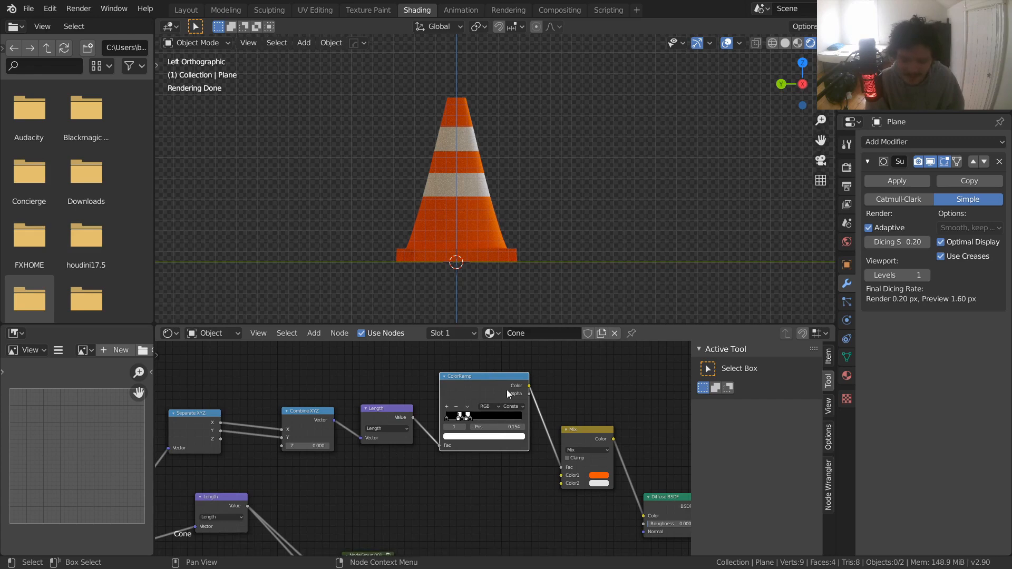
middle_drag(362, 409, 488, 396)
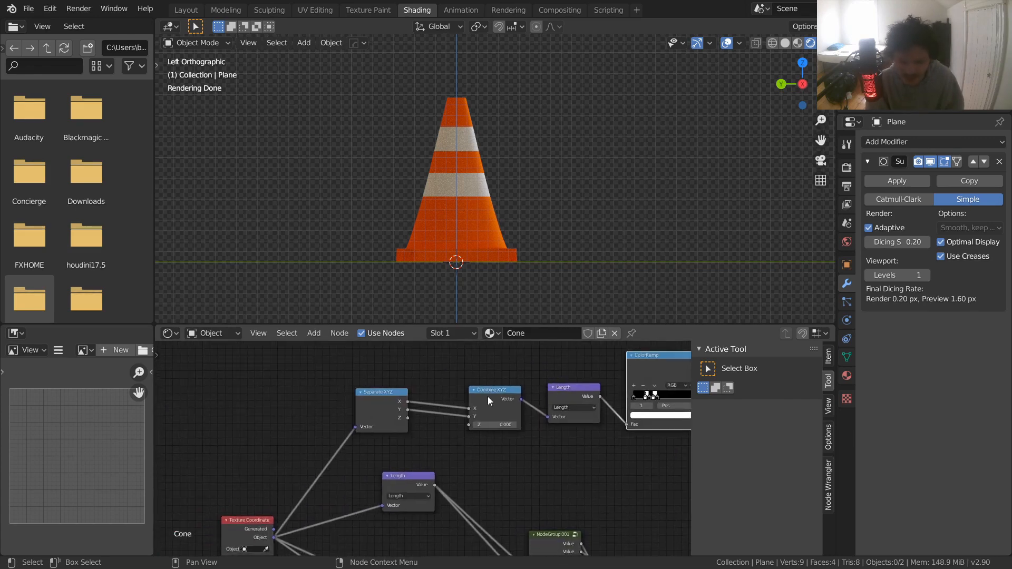
drag(240, 522, 196, 478)
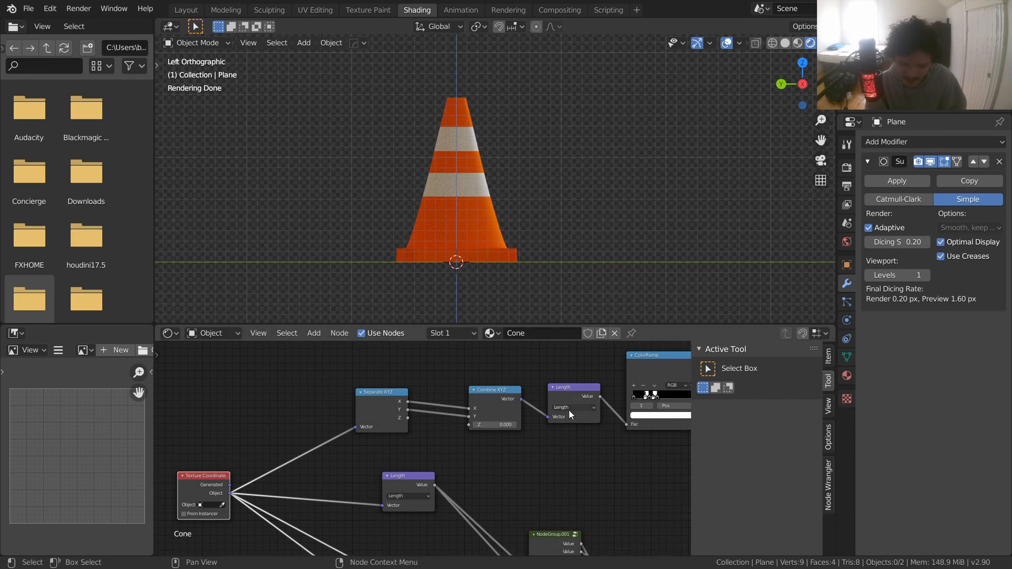
- Detach the Texture Coordinate link from the Separate XYZ node's Vector input and undo the change
middle_drag(569, 410, 342, 429)
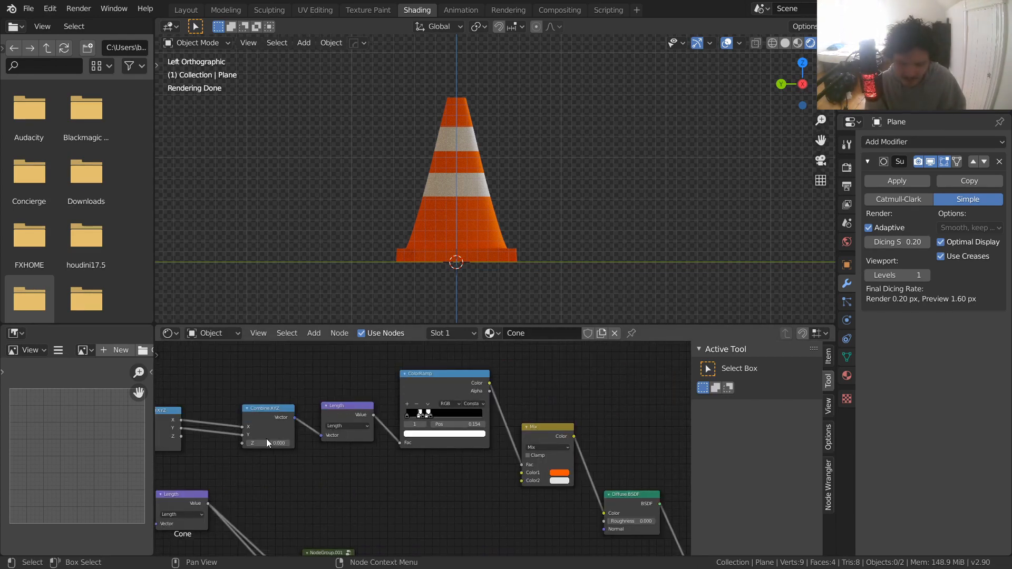
middle_drag(266, 438, 434, 431)
scroll(434, 431, up, 2)
drag(428, 415, 359, 401)
key(ctrl+z)
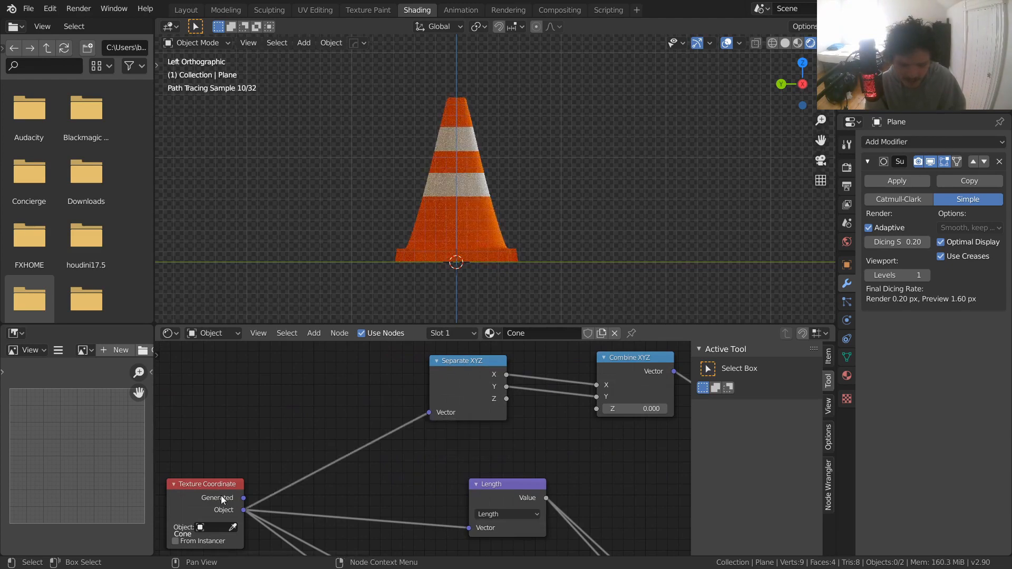
- Move the Texture Coordinate node farther left and add a Noise Texture node above it
drag(220, 497, 180, 483)
middle_drag(216, 416, 363, 436)
key(shift+a)
text(noi)
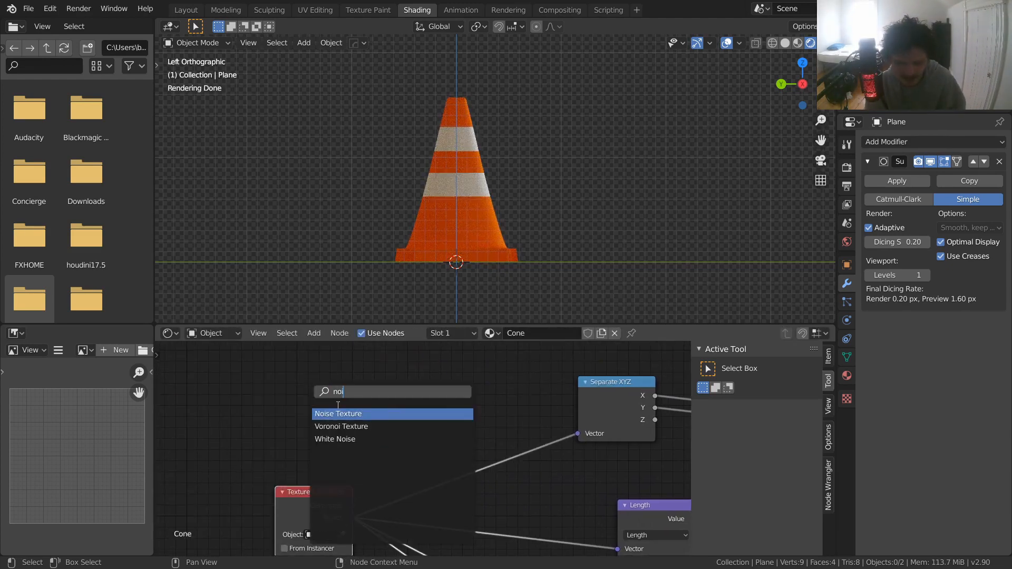
key(Return)
click(298, 371)
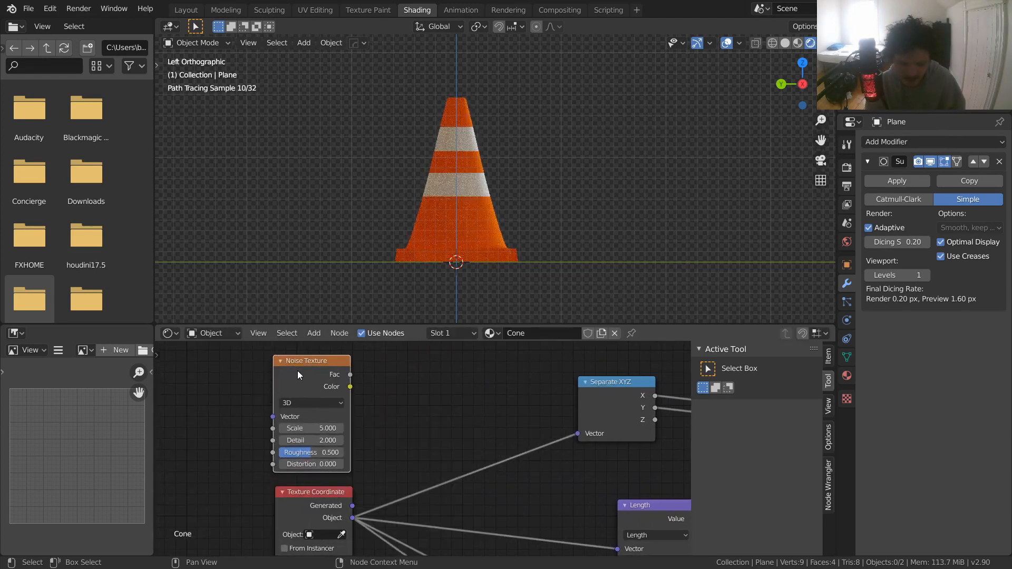
- Insert a Vector Math Add node between Texture Coordinate and Separate XYZ, and connect the Noise Texture's Color to its second Vector input
middle_drag(398, 404, 330, 403)
key(Caps_Lock)
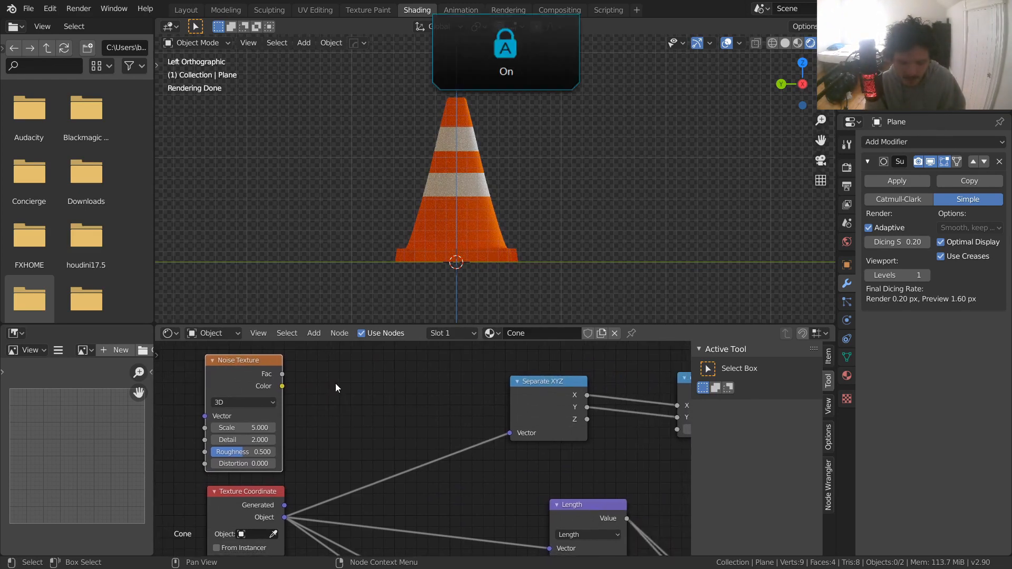
key(Caps_Lock)
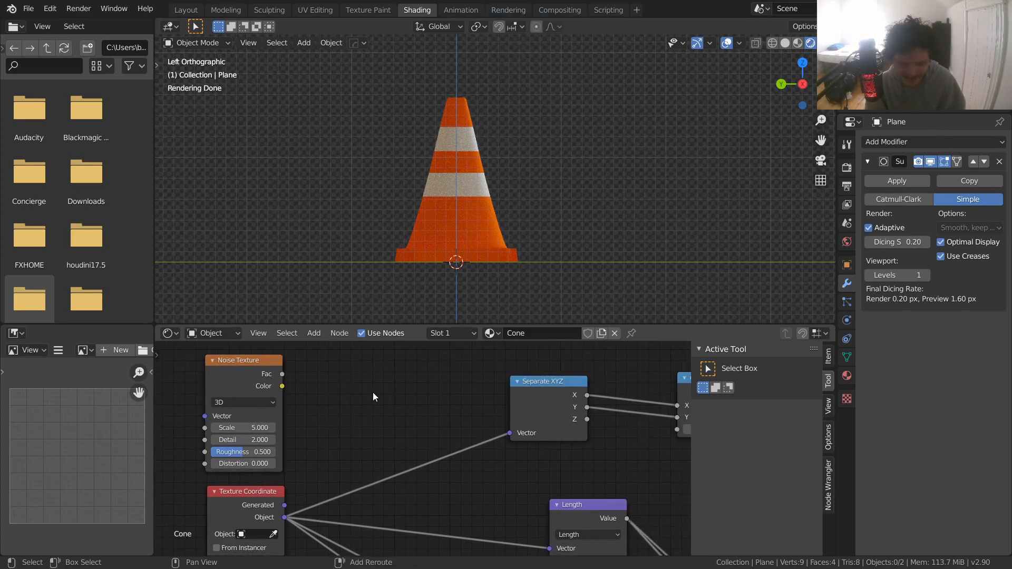
key(shift+a)
text(vector)
key(Down)
key(Down)
key(Down)
key(Down)
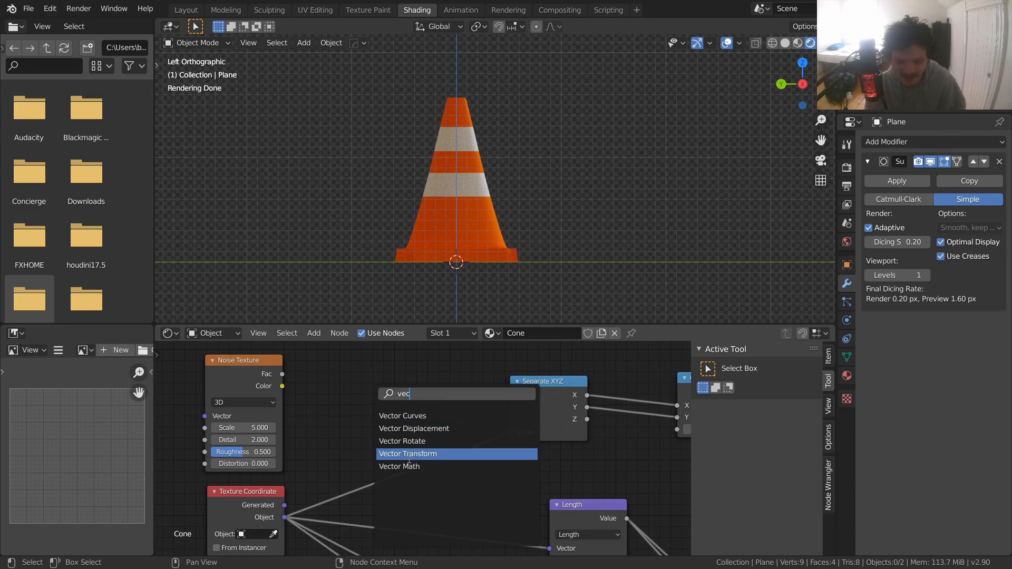
key(Return)
click(384, 430)
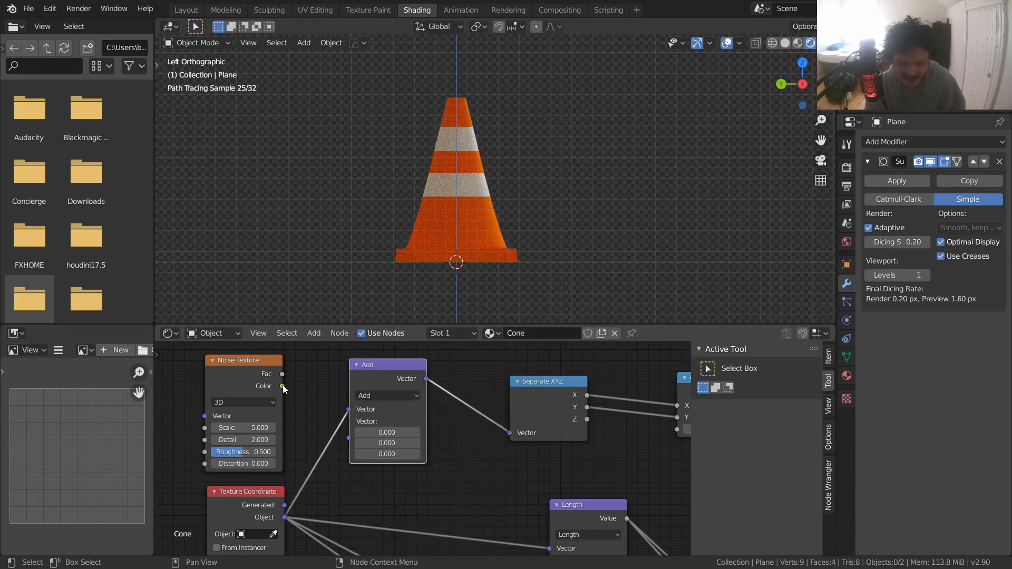
drag(282, 386, 352, 440)
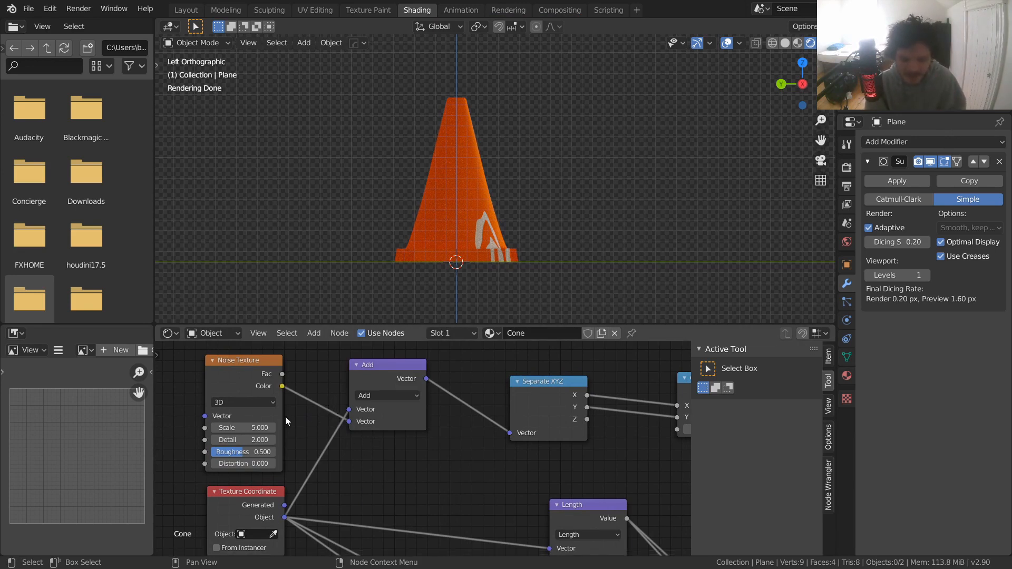
- Check the distorted stripes on the cone's base, and space out the Texture Coordinate, Add and Noise Texture nodes
scroll(440, 255, up, 2)
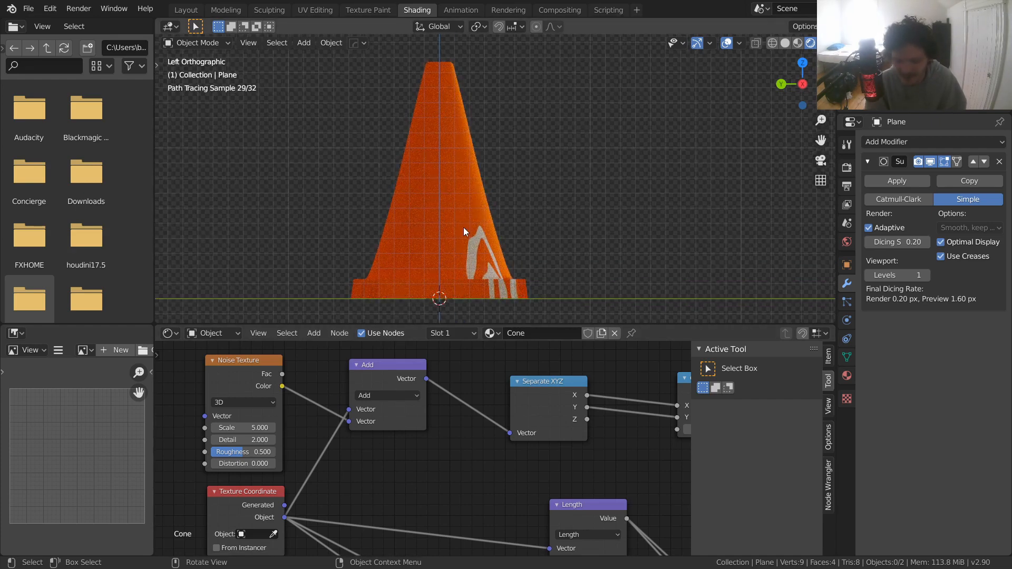
middle_drag(465, 221, 479, 205)
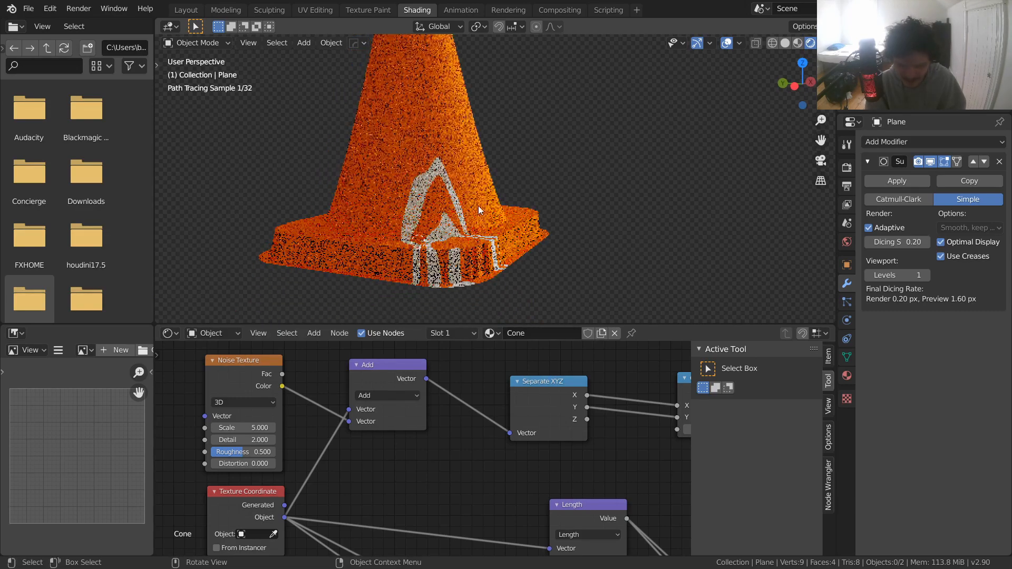
click(796, 86)
shift+middle_drag(463, 143, 447, 201)
drag(239, 501, 230, 503)
drag(377, 376, 376, 374)
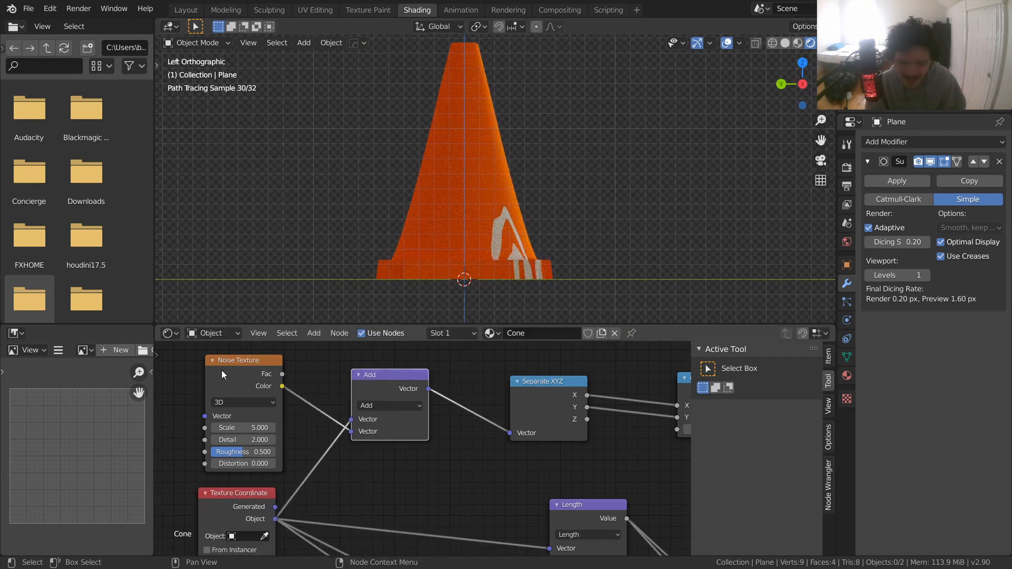
drag(239, 361, 229, 366)
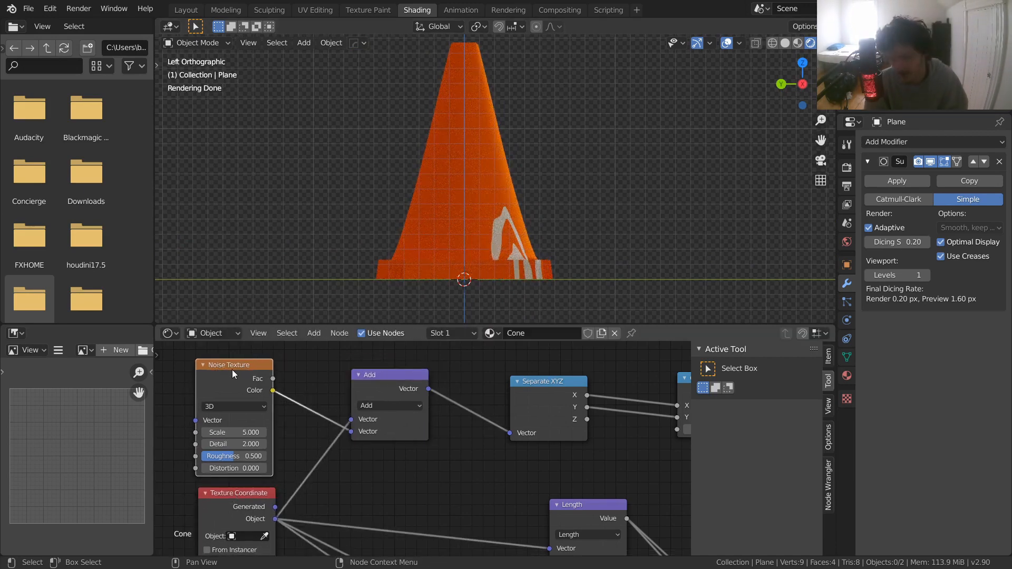
- Try a Noise Texture scale of 5.300 and undo the change
middle_drag(241, 420, 264, 418)
mouse_move(261, 427)
mouse_down()
mouse_move(252, 428)
mouse_move(262, 427)
mouse_up()
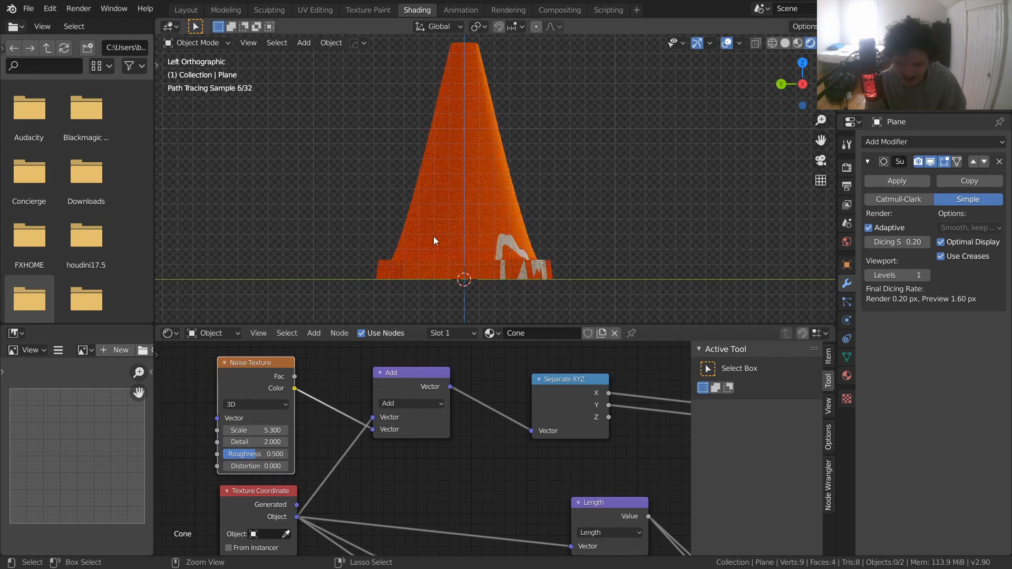
key(ctrl+z)
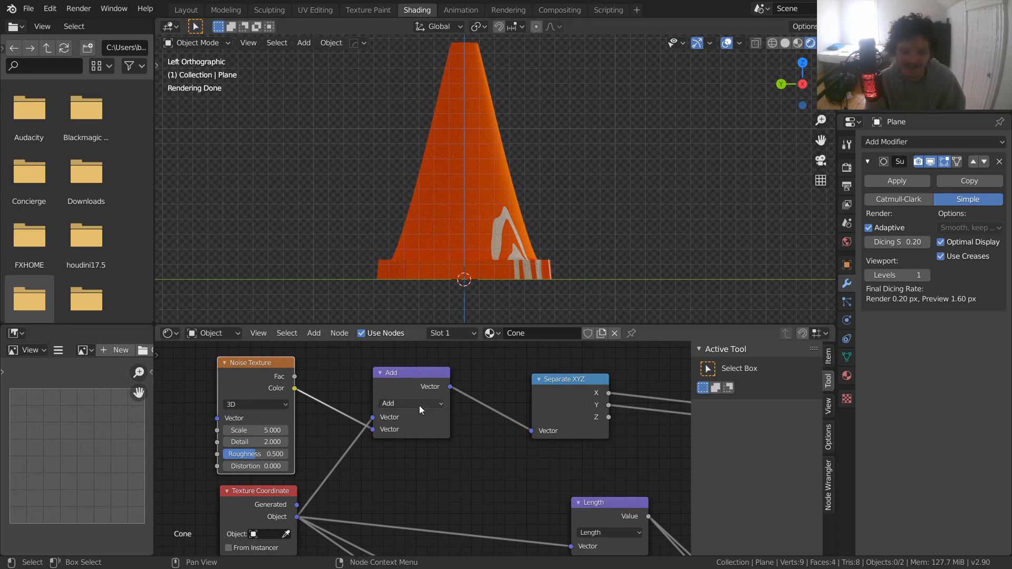
- Preview the Noise Texture's output and the Add node's vector output on the cone
middle_drag(373, 413, 465, 423)
drag(351, 381, 362, 378)
ctrl+shift+click(362, 377)
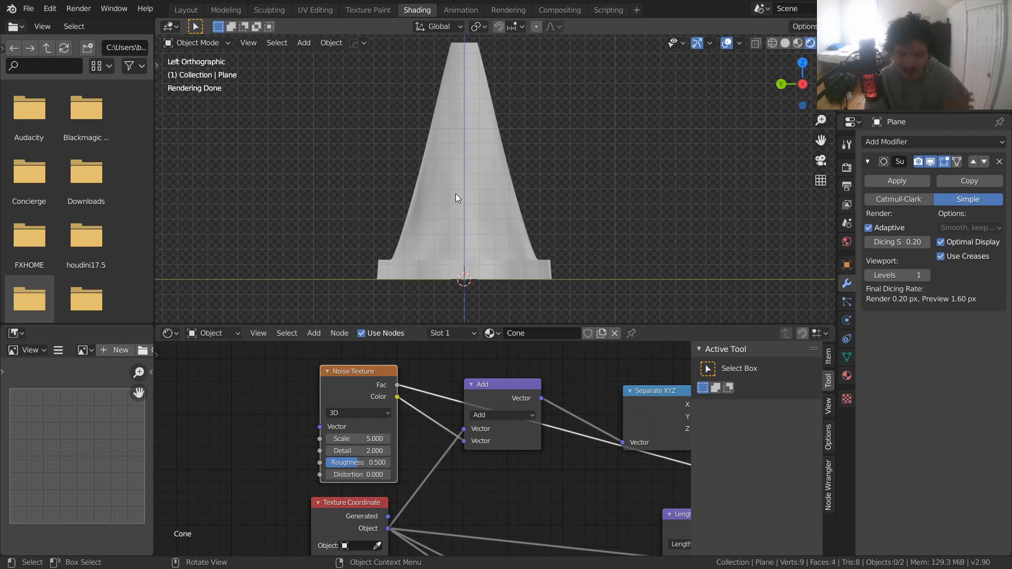
ctrl+shift+click(505, 387)
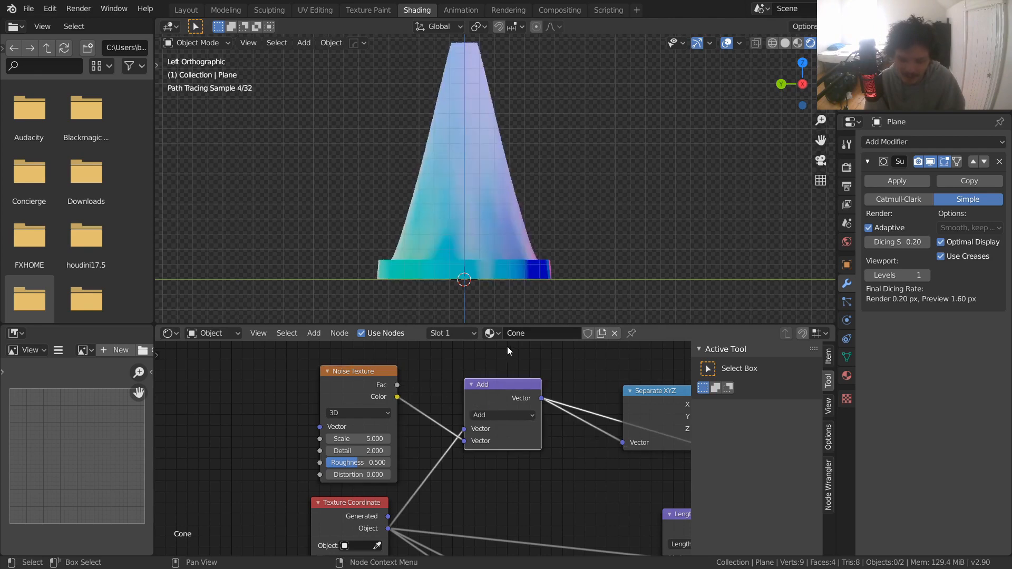
- Preview the Mix Shader's output on the cone
scroll(527, 416, down, 8)
middle_drag(622, 427, 490, 417)
middle_drag(609, 432, 497, 422)
middle_drag(651, 455, 468, 419)
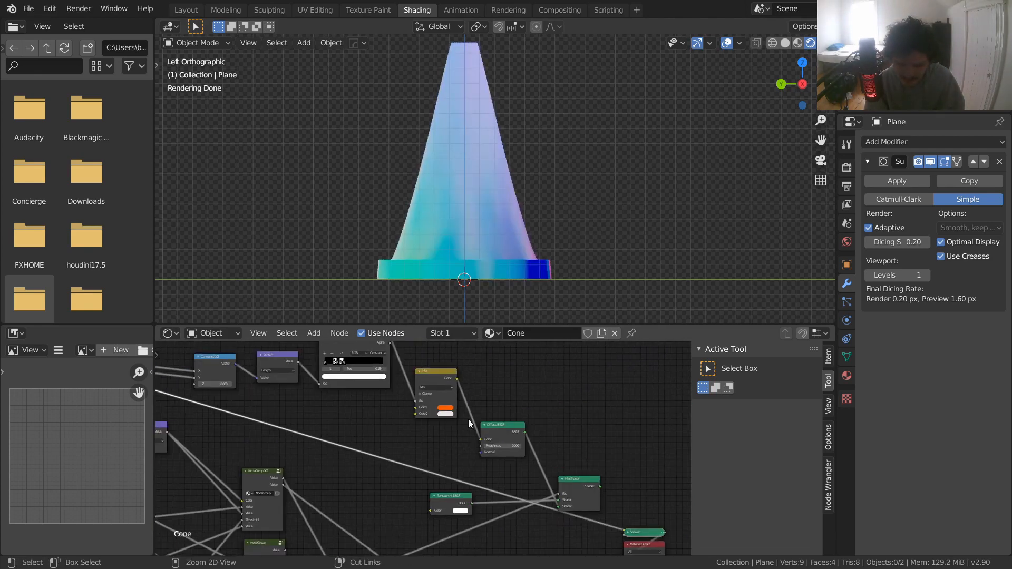
ctrl+shift+click(577, 481)
middle_drag(329, 394, 641, 435)
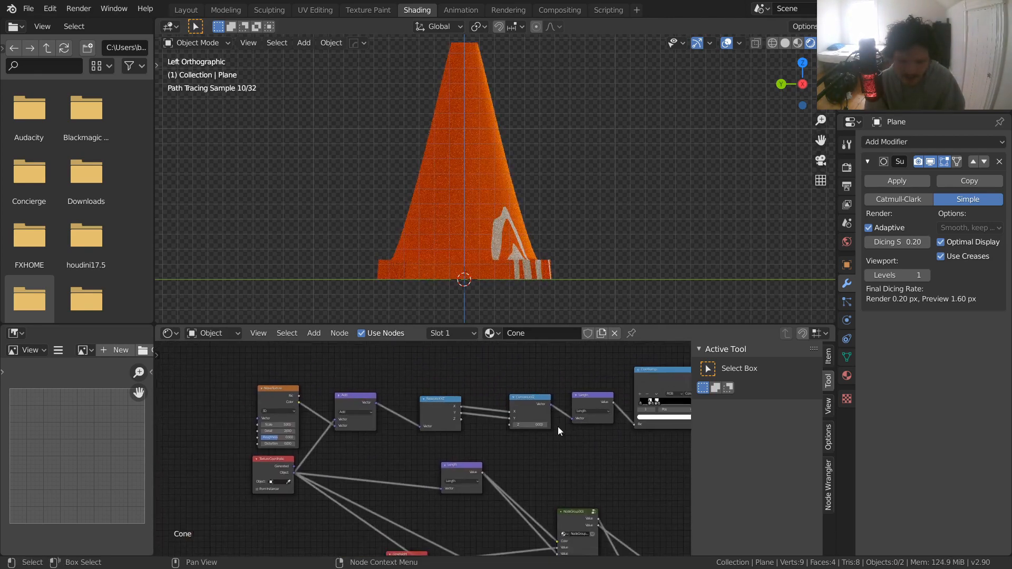
- Look inside the NodeGroup.001 and NodeGroup node groups and return to the main Cone node tree
scroll(372, 392, up, 3)
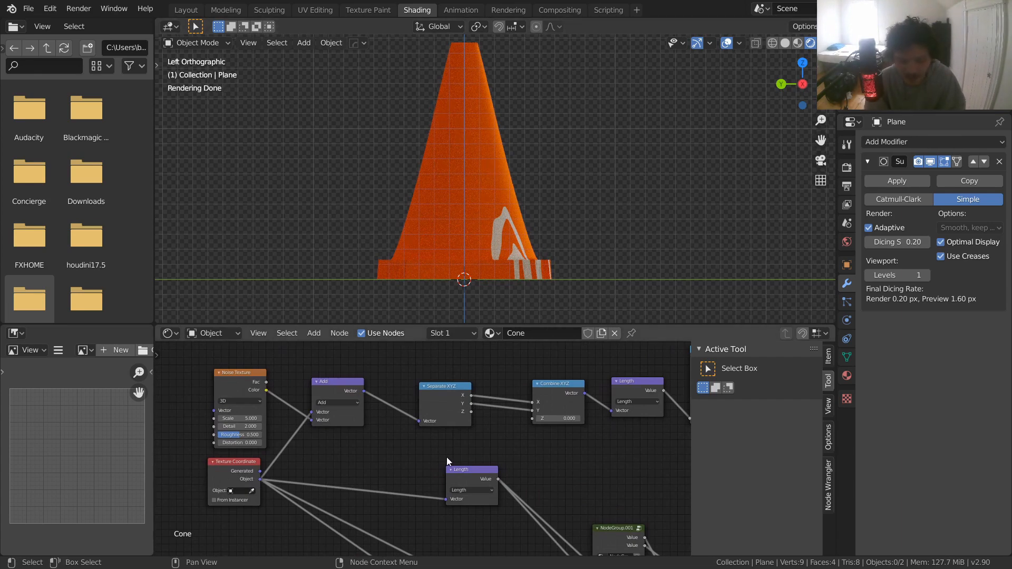
middle_drag(447, 457, 295, 496)
click(497, 352)
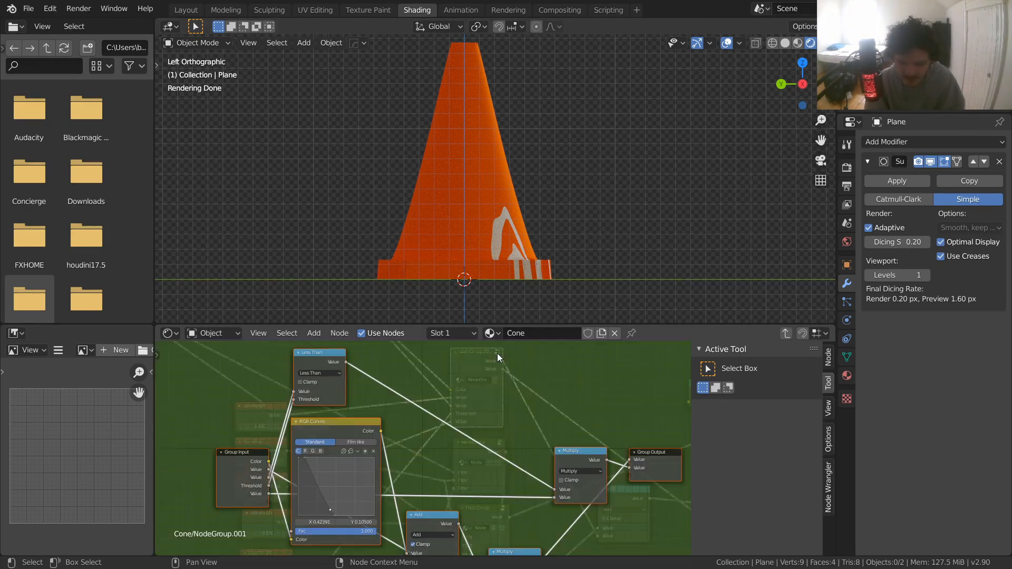
scroll(371, 408, up, 1)
click(785, 334)
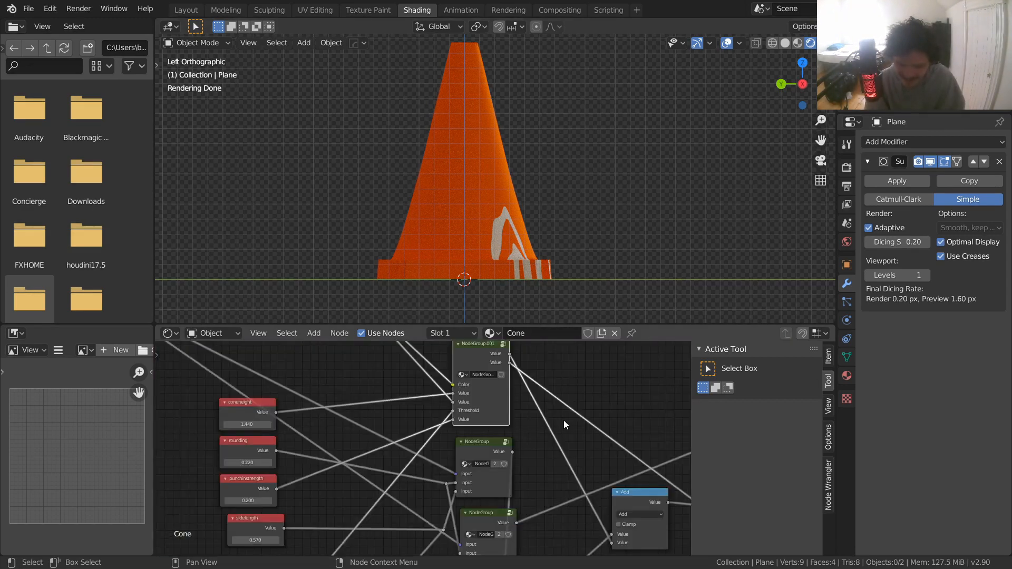
click(467, 457)
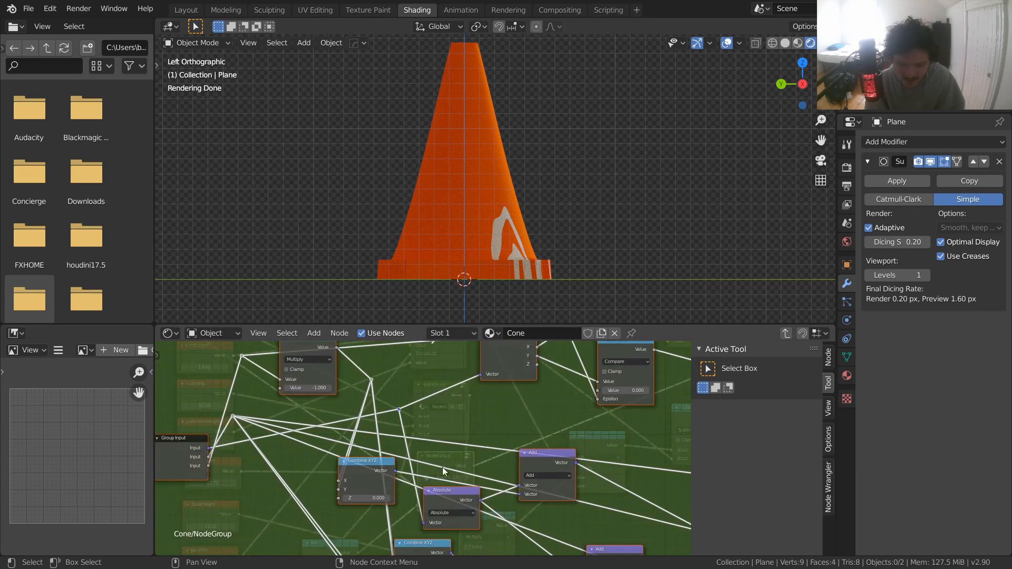
drag(563, 458, 585, 450)
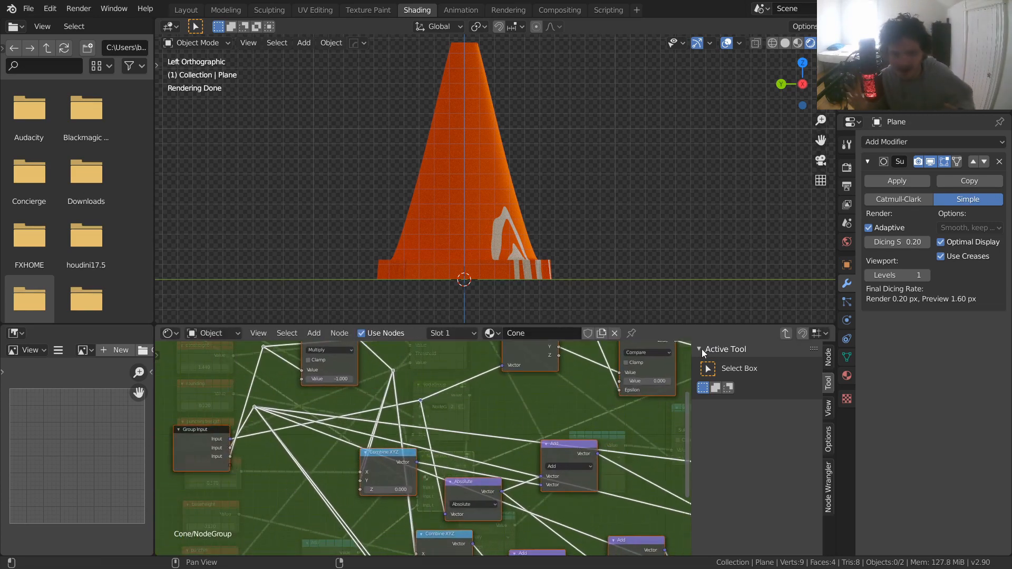
click(786, 333)
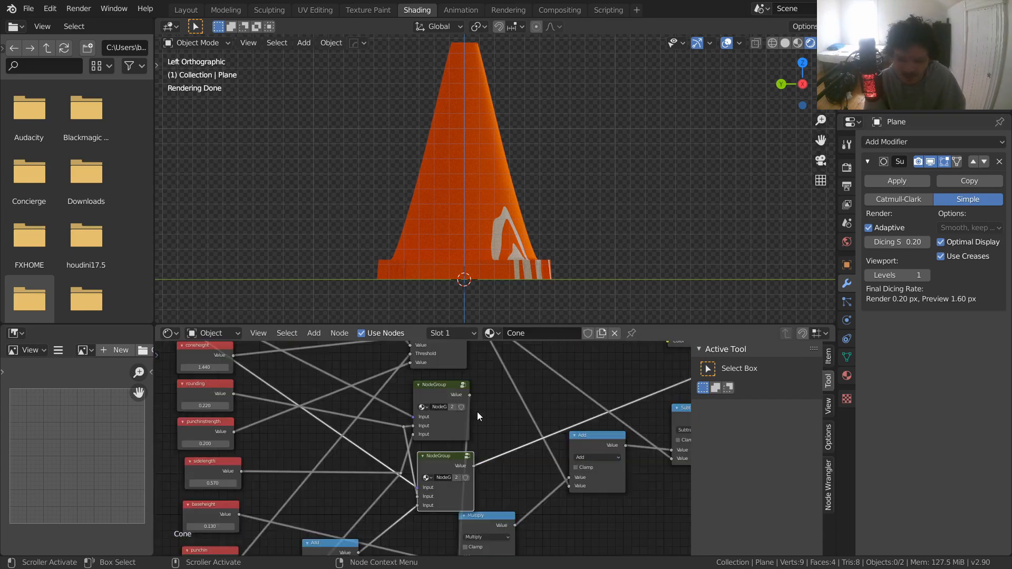
- Move the Noise Texture, Texture Coordinate and Add nodes away from Separate XYZ to make room for another node
middle_drag(443, 530, 444, 533)
middle_drag(349, 410, 442, 435)
scroll(443, 432, down, 3)
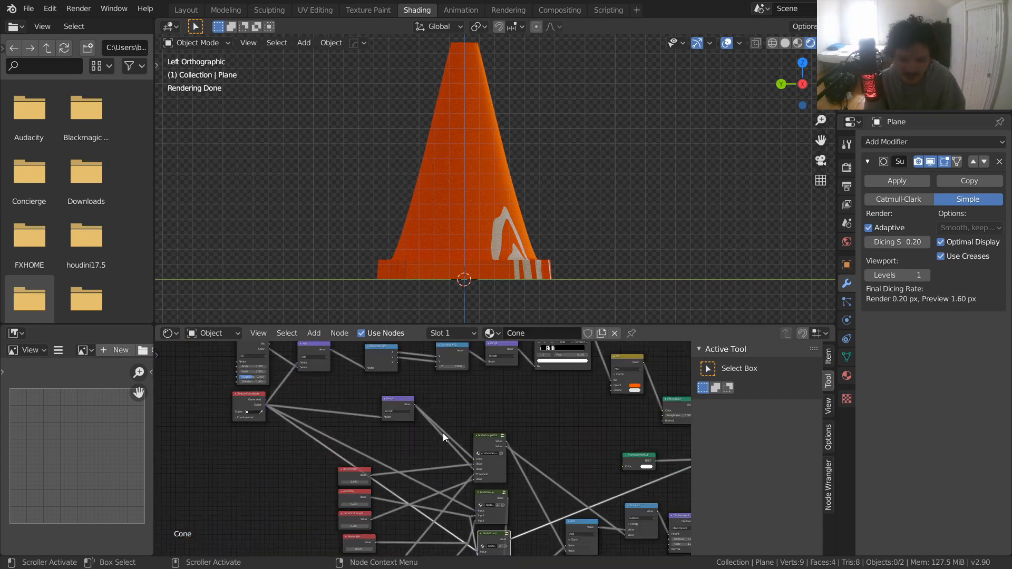
middle_drag(402, 400, 437, 468)
scroll(390, 416, up, 5)
middle_drag(331, 420, 435, 428)
drag(399, 500, 267, 396)
key(g)
click(331, 407)
click(359, 470)
middle_drag(330, 426, 377, 460)
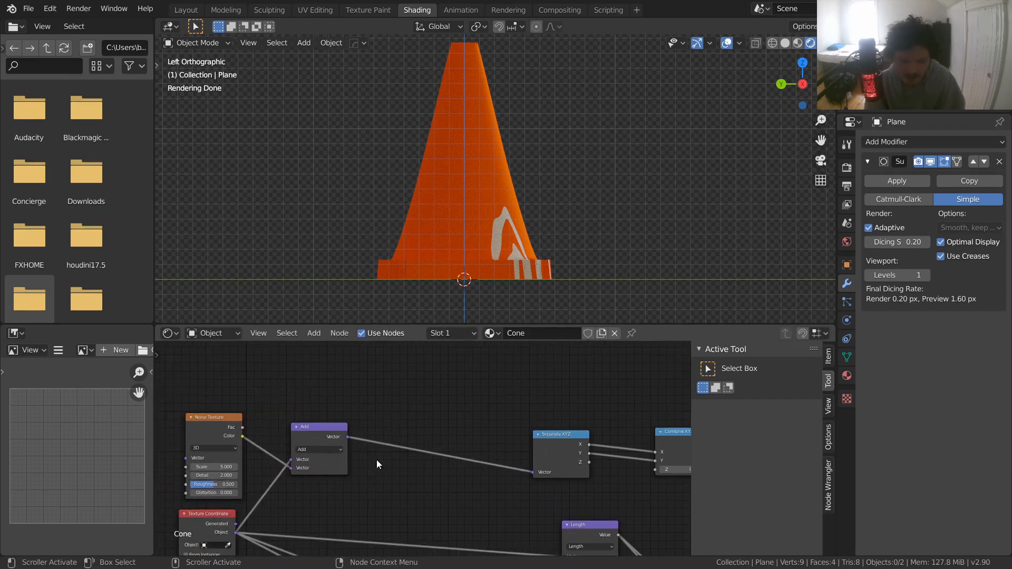
- Duplicate the Add node, insert the copy before Separate XYZ, and set its three vector components to -0.5
click(316, 425)
key(shift+d)
click(422, 416)
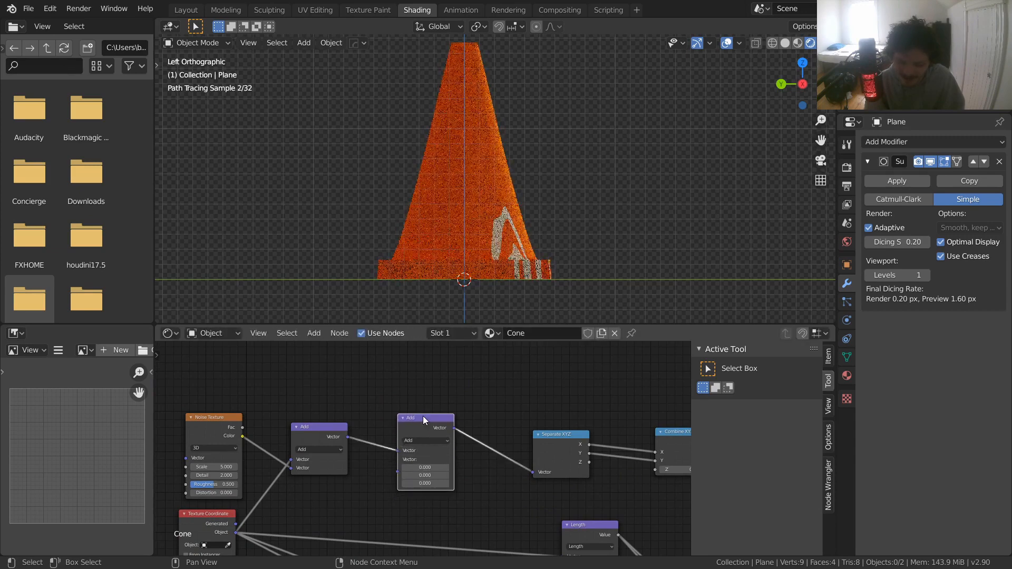
click(435, 467)
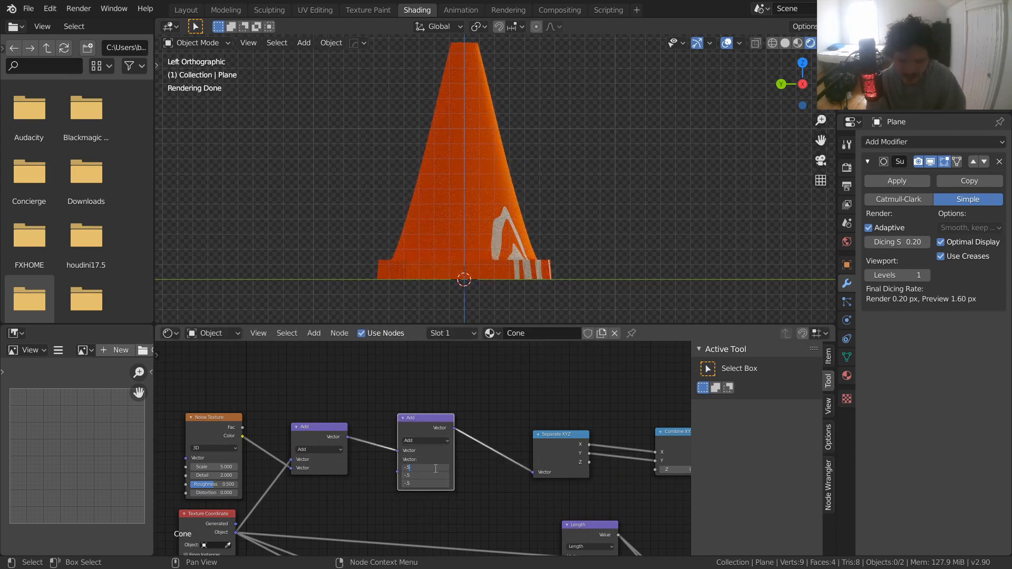
text(-.5)
key(Return)
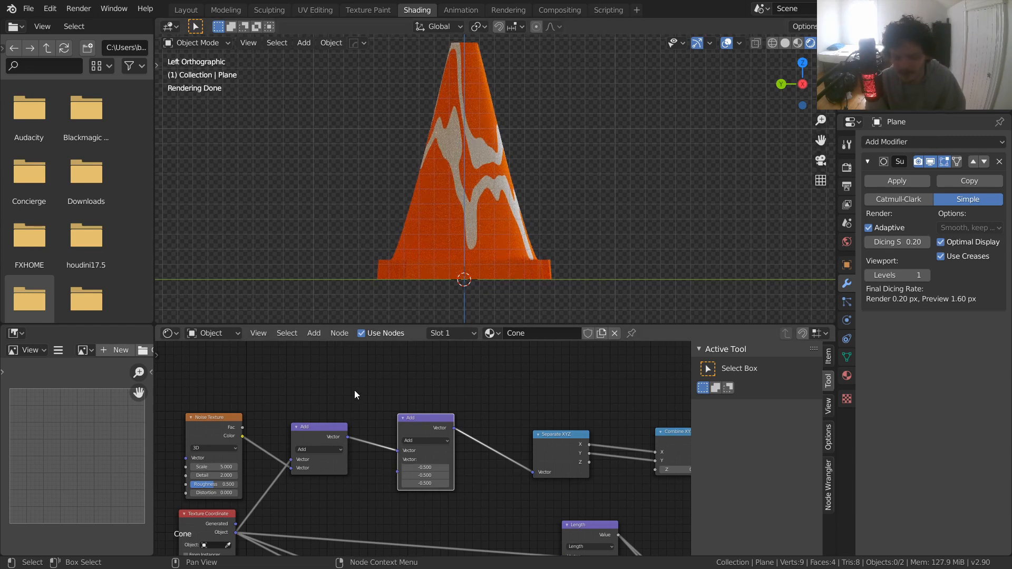
- Try a lower Noise Texture scale and undo the change
middle_drag(356, 401, 530, 351)
scroll(452, 355, up, 7)
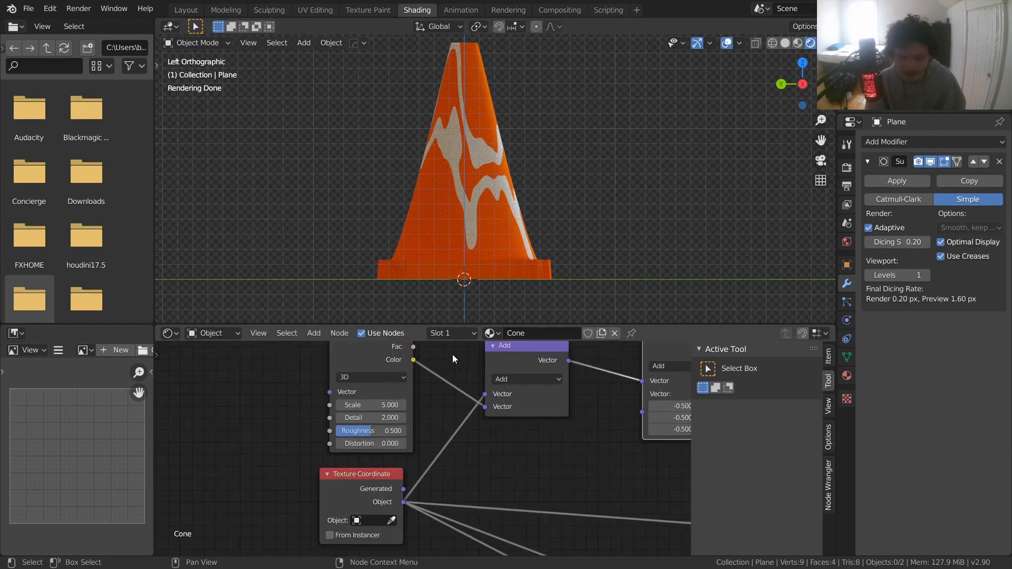
middle_drag(433, 373, 429, 393)
mouse_move(379, 414)
mouse_down()
mouse_move(345, 414)
mouse_move(383, 419)
mouse_up()
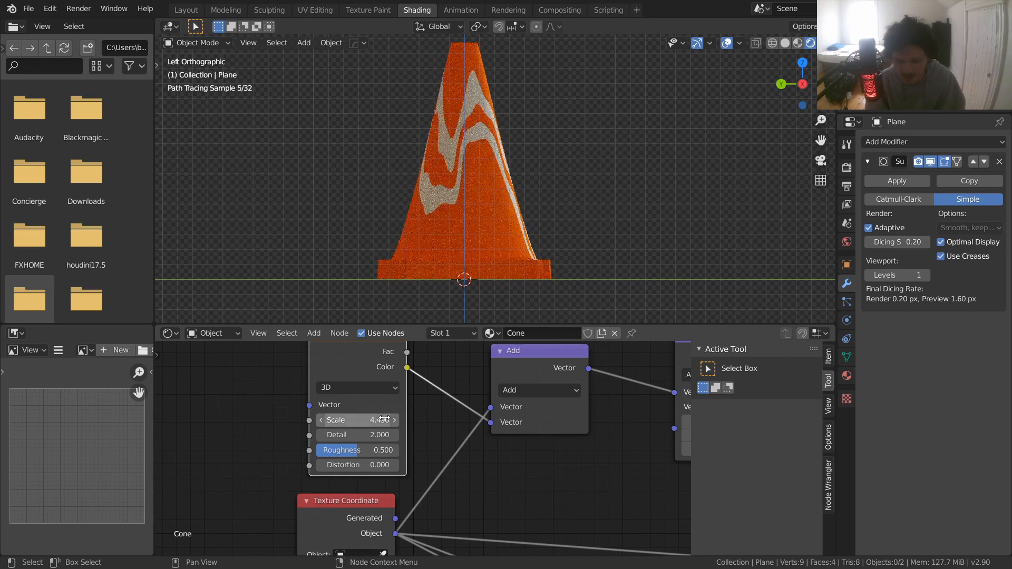
key(ctrl+z)
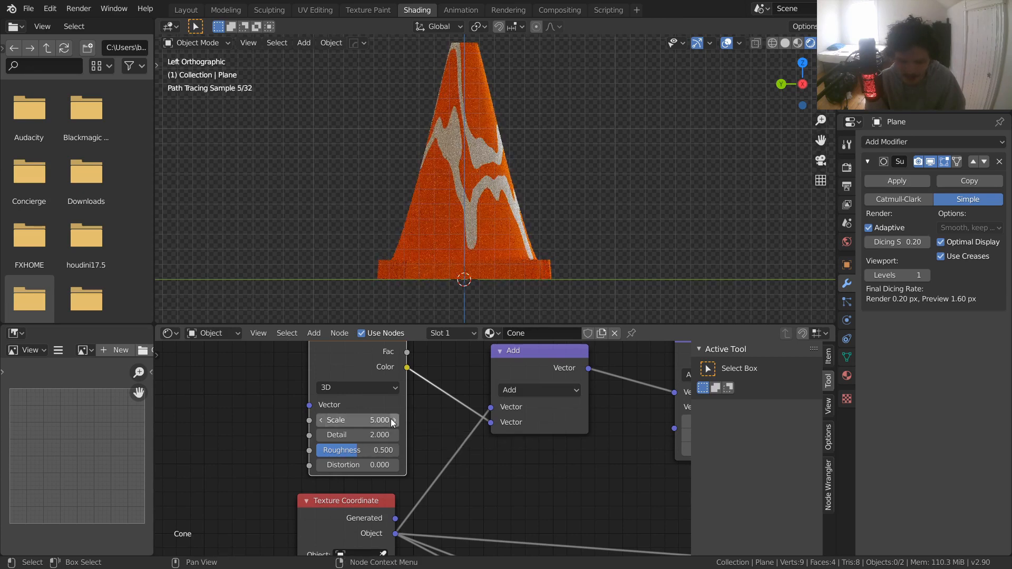
- Move the -0.5 Add node closer to the first Add node, and collapse and re-expand it
scroll(424, 424, down, 3)
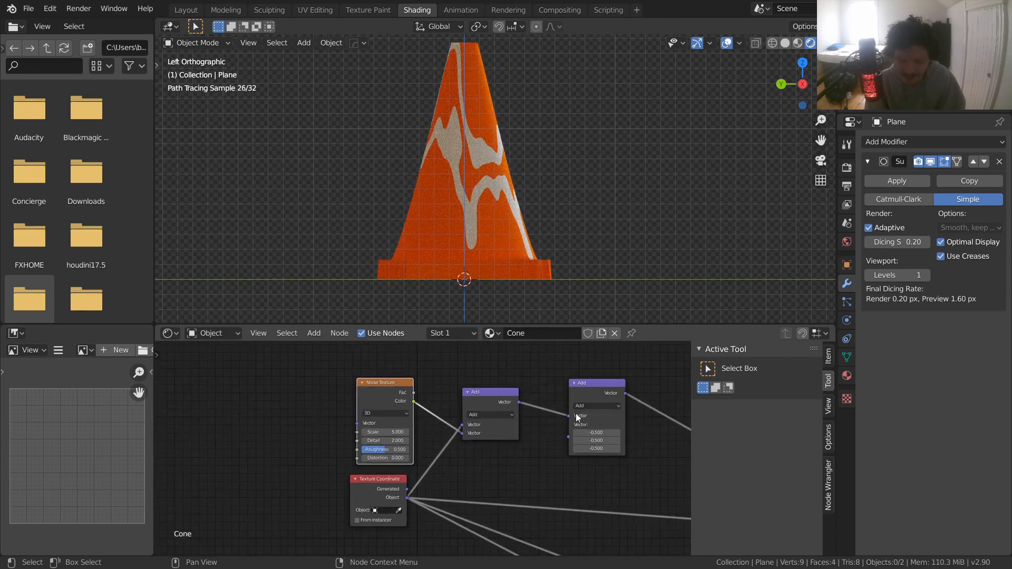
drag(583, 386, 558, 389)
key(h)
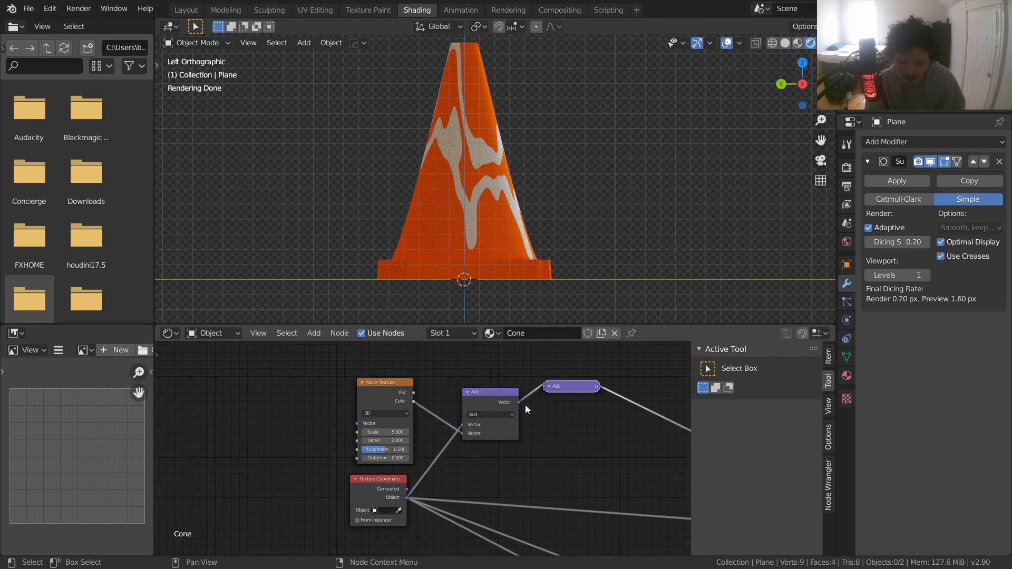
click(383, 483)
click(389, 386)
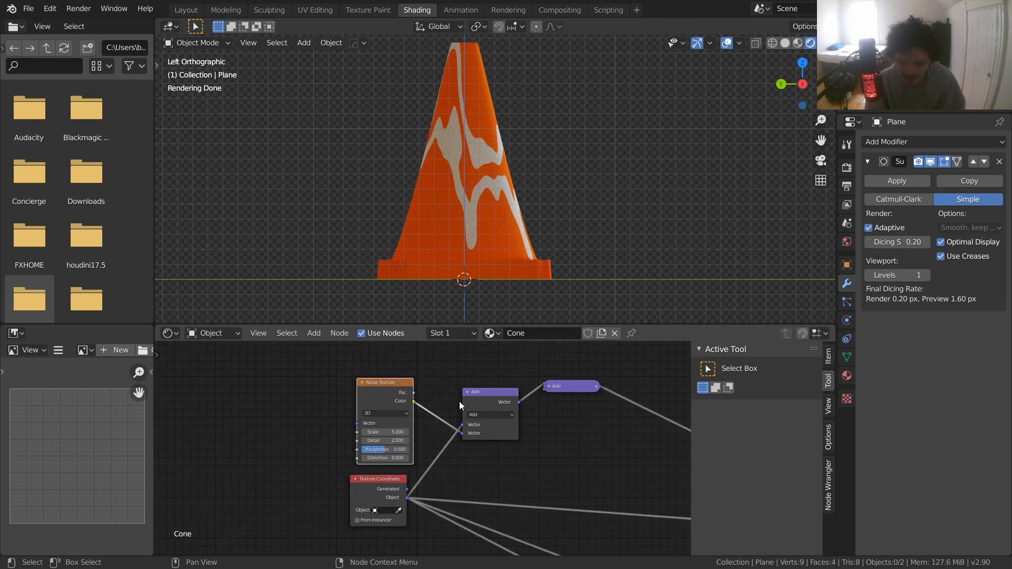
middle_drag(518, 428, 406, 435)
click(438, 394)
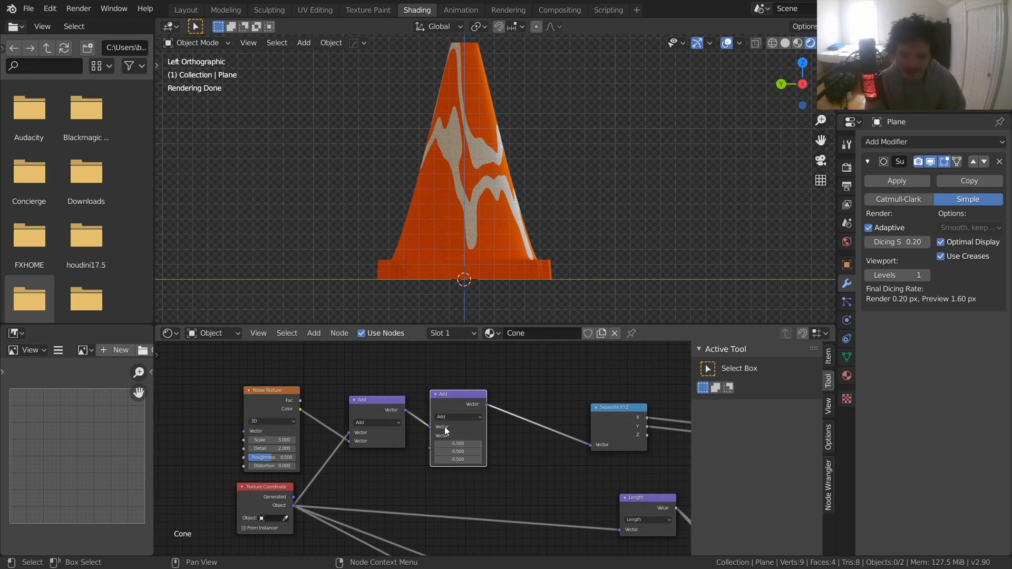
- Try a Noise Texture scale of 1000 and set it back to 5
scroll(311, 443, up, 2)
middle_drag(311, 443, 378, 448)
double_click(380, 443)
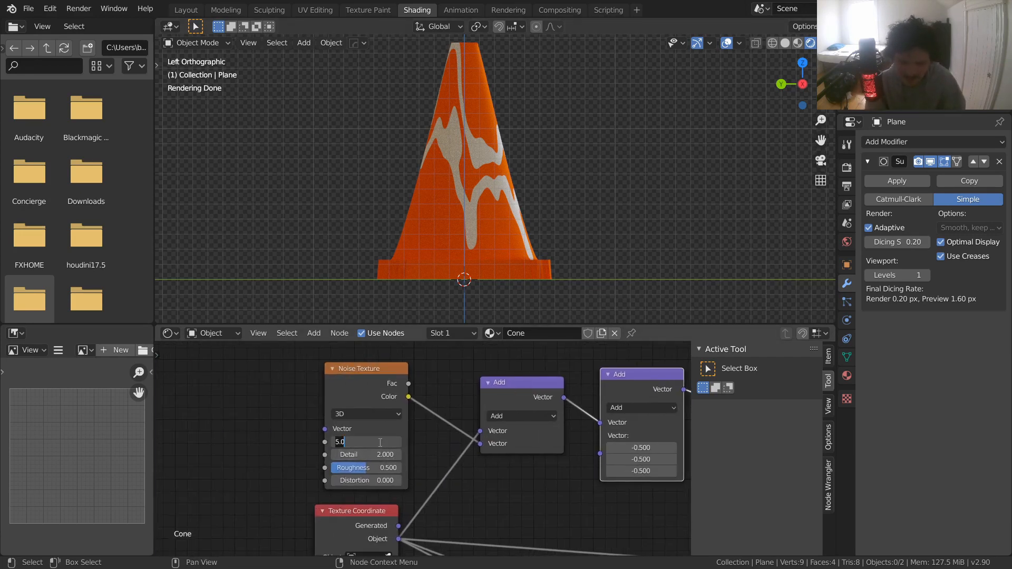
key(Return)
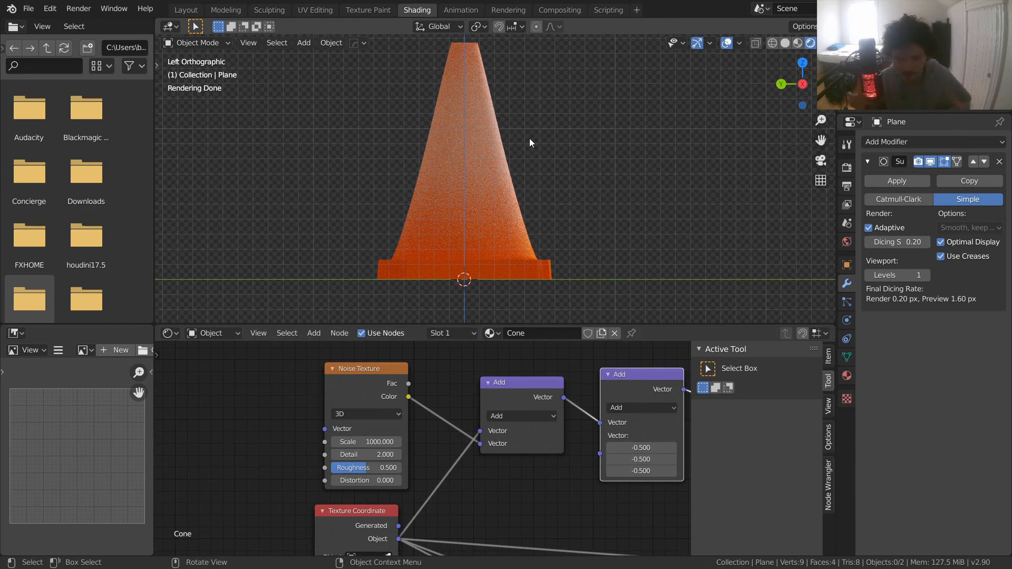
click(371, 440)
text(5)
key(Return)
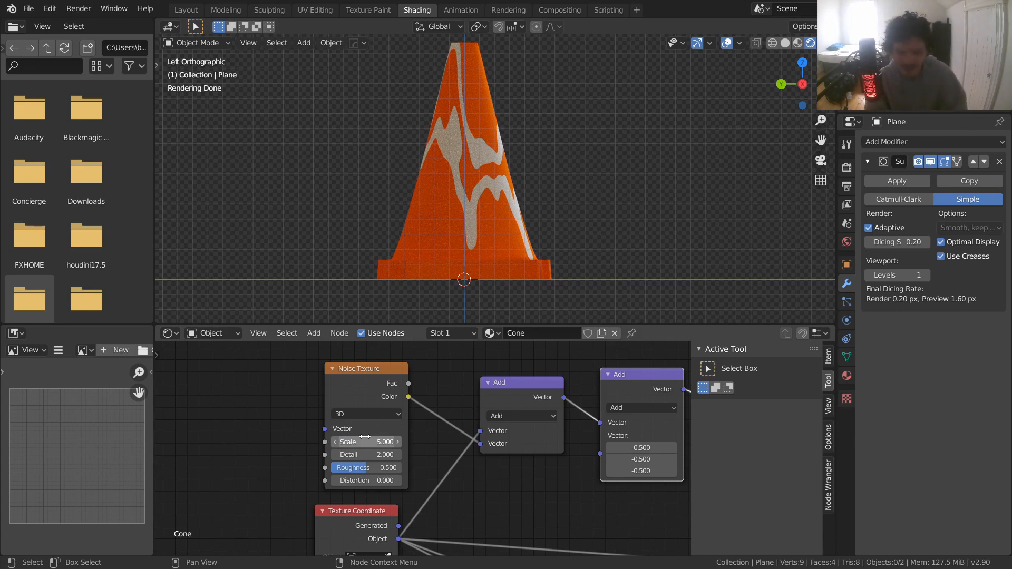
middle_drag(460, 350, 441, 447)
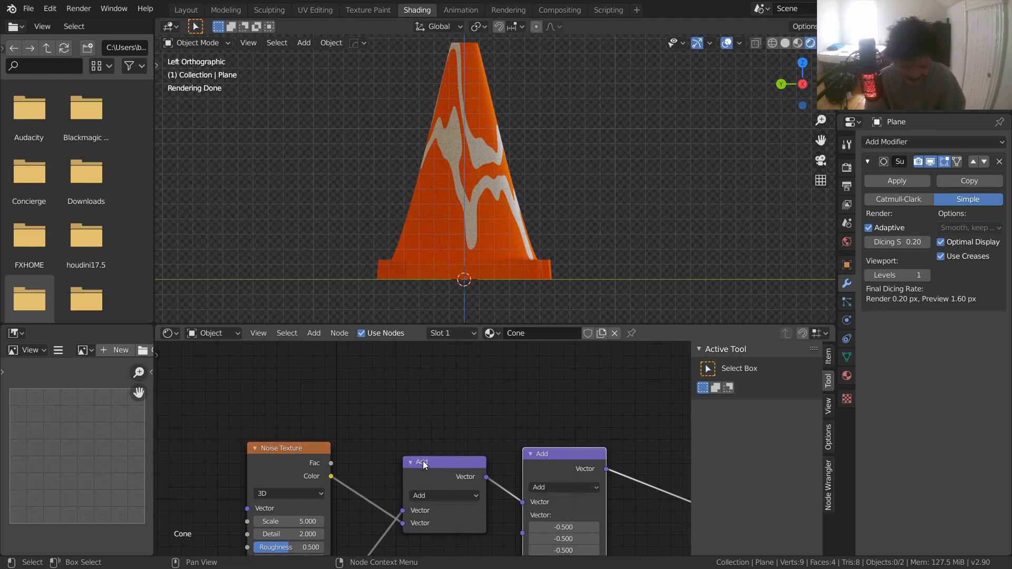
middle_drag(432, 463, 437, 473)
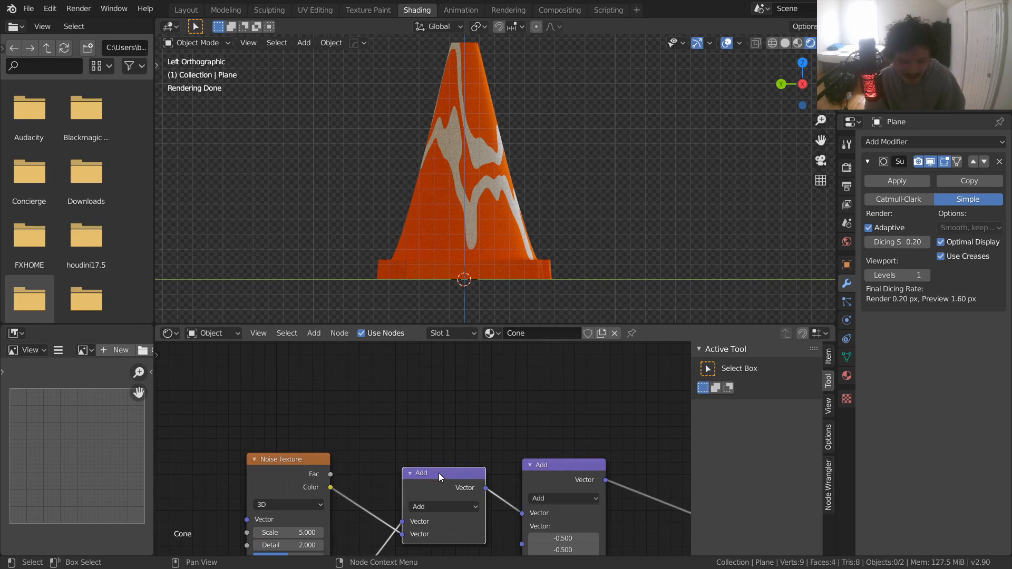
key(shift+d)
click(393, 394)
scroll(409, 417, down, 9)
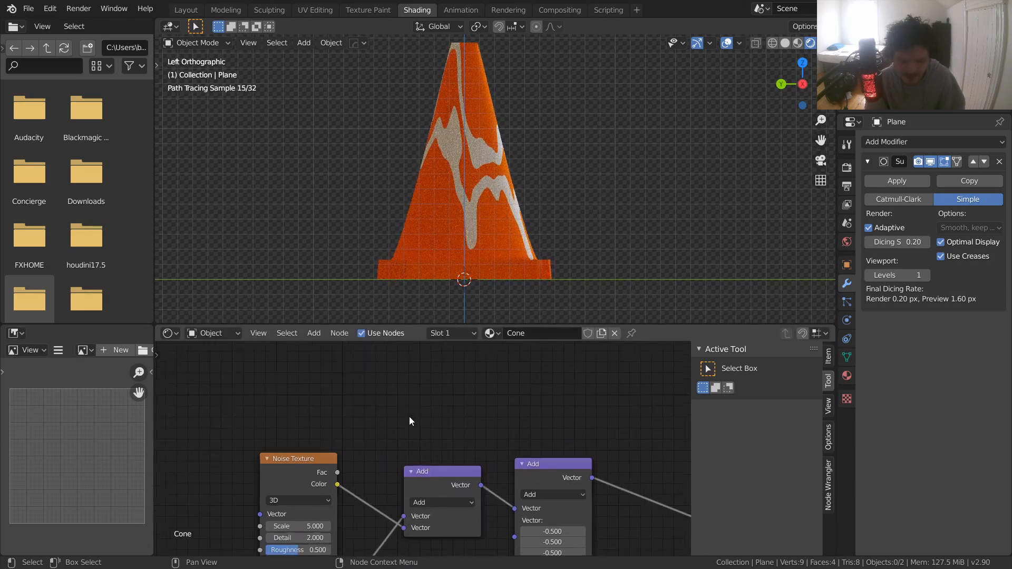
key(x)
- Duplicate the first Add node above the node chain and move the Noise Texture node farther from the Add nodes
scroll(422, 448, up, 6)
click(431, 469)
key(shift+d)
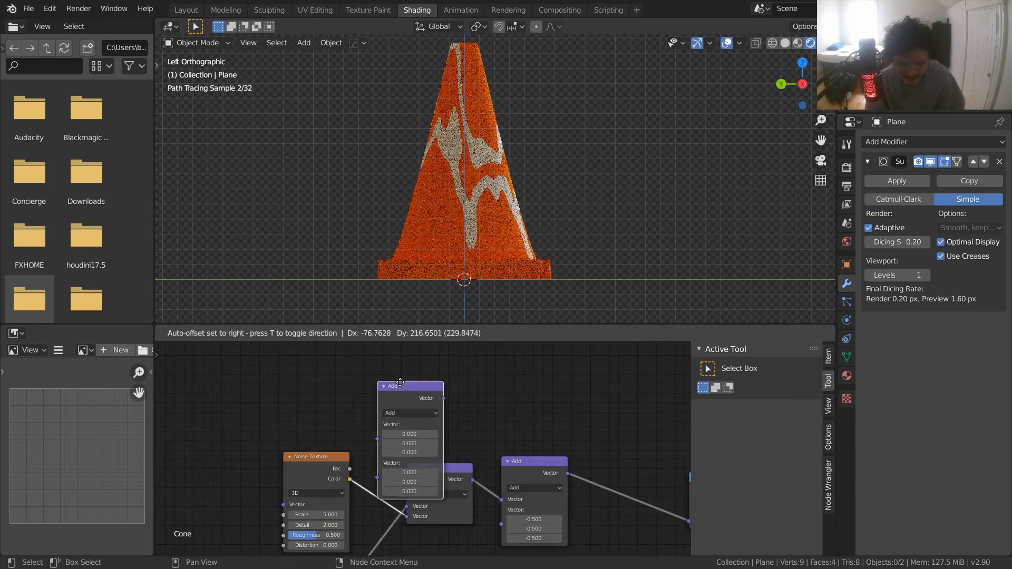
click(395, 546)
middle_drag(369, 497, 423, 498)
drag(380, 471, 282, 467)
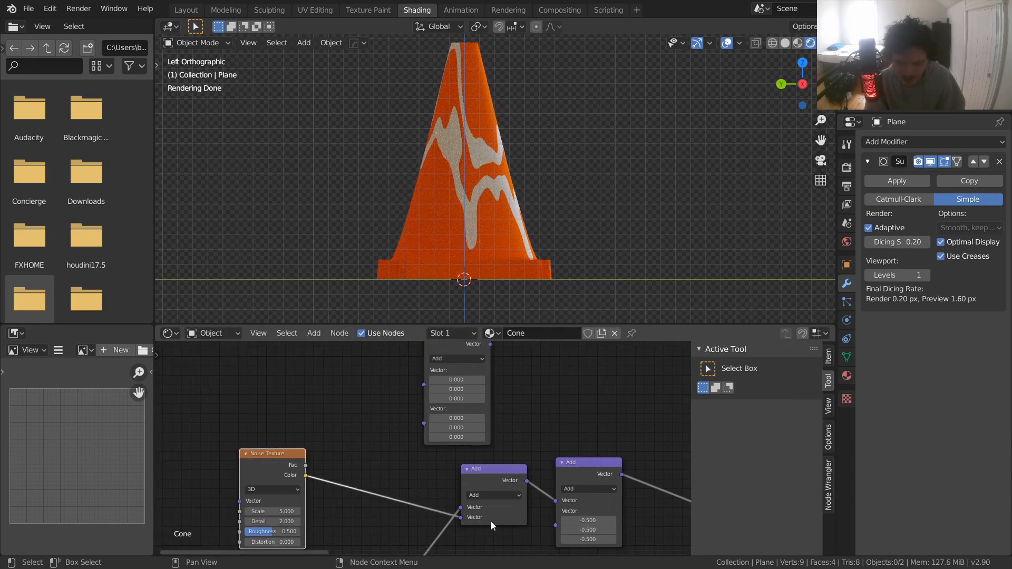
middle_drag(491, 521, 491, 412)
middle_drag(331, 384, 303, 505)
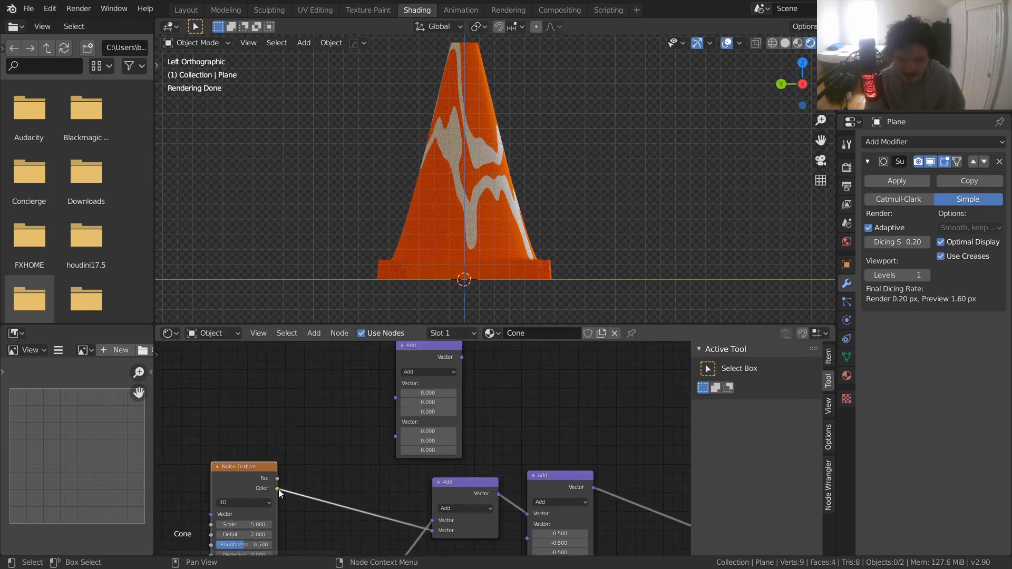
- Connect the Noise Texture's Color to the duplicated node's Vector input and change its operation to Scale
drag(277, 488, 418, 382)
middle_drag(418, 382, 376, 426)
click(383, 415)
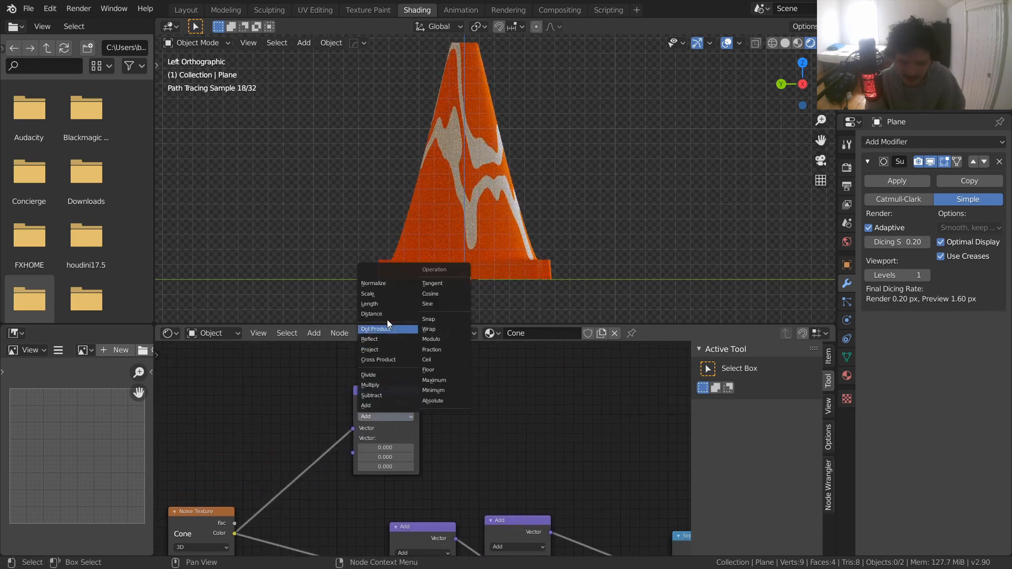
click(372, 296)
scroll(395, 416, up, 2)
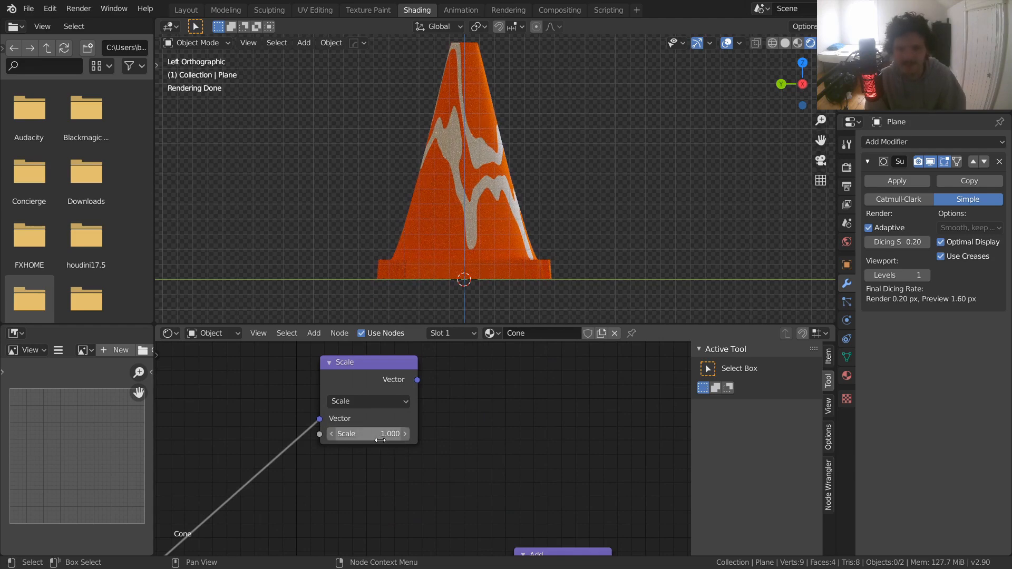
scroll(382, 433, down, 3)
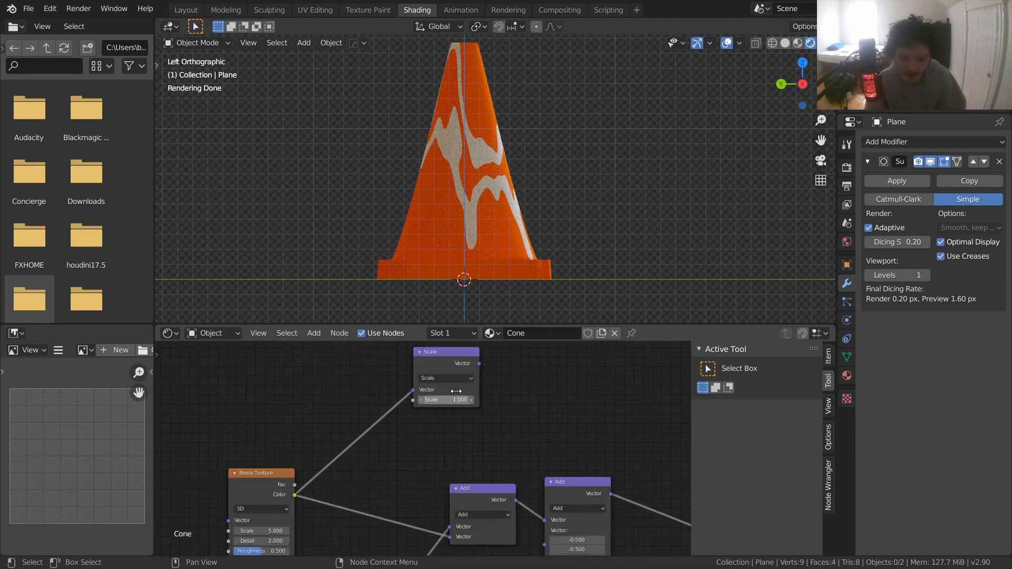
- Place the Scale node between Noise Texture and the first Add node, and connect its output to that node's second Vector input
middle_drag(479, 416, 441, 464)
drag(438, 392, 356, 459)
middle_drag(433, 466, 400, 391)
drag(350, 391, 404, 493)
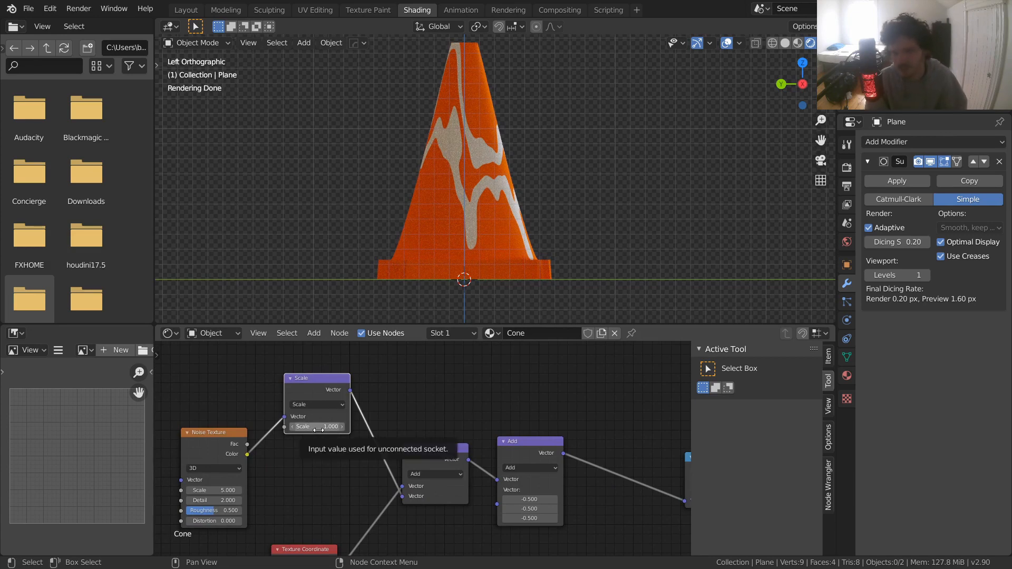
- Try adjusting the Scale node's factor, undo it, and move the second Add node farther from the first one
mouse_move(320, 431)
mouse_down()
mouse_move(337, 427)
mouse_move(322, 427)
mouse_up()
key(ctrl+z)
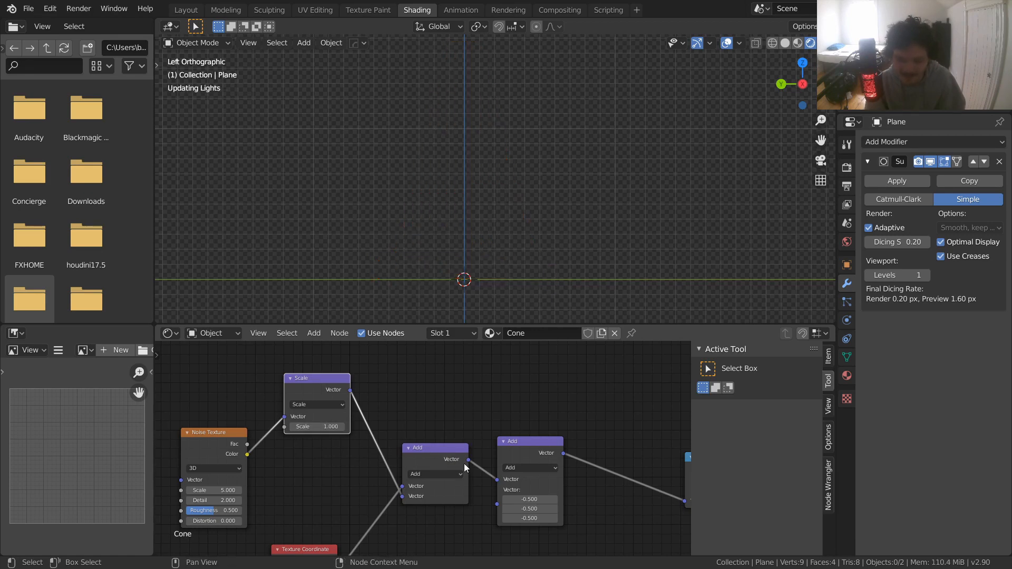
drag(523, 448, 527, 423)
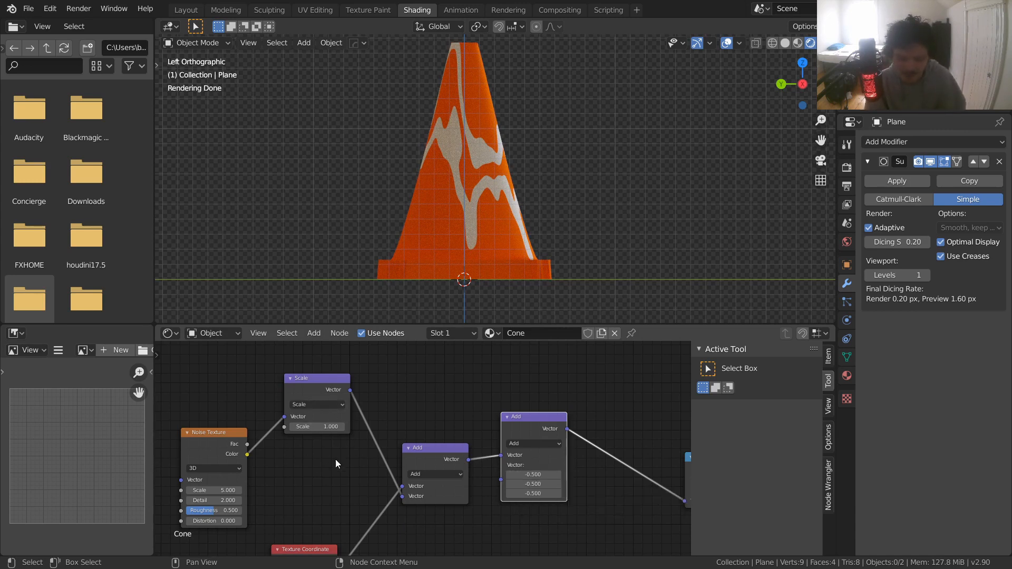
drag(536, 420, 587, 406)
- Duplicate the Scale node below the Add nodes and connect its output to the last Add node's second Vector input
middle_drag(361, 414, 347, 367)
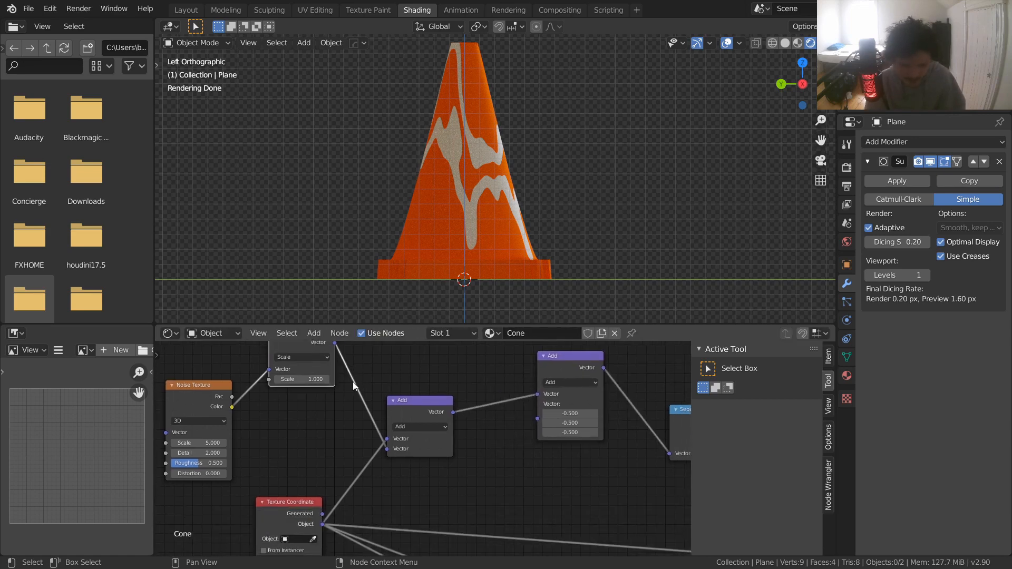
key(shift+d)
click(525, 477)
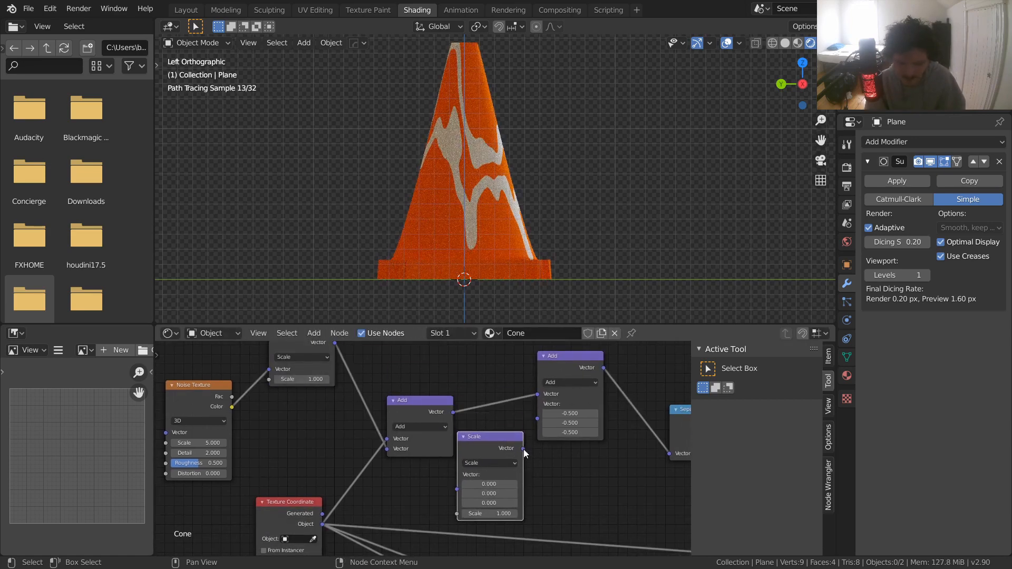
drag(523, 449, 537, 418)
- Set all three Vector components of the duplicated Scale node to -0.5
scroll(511, 472, up, 2)
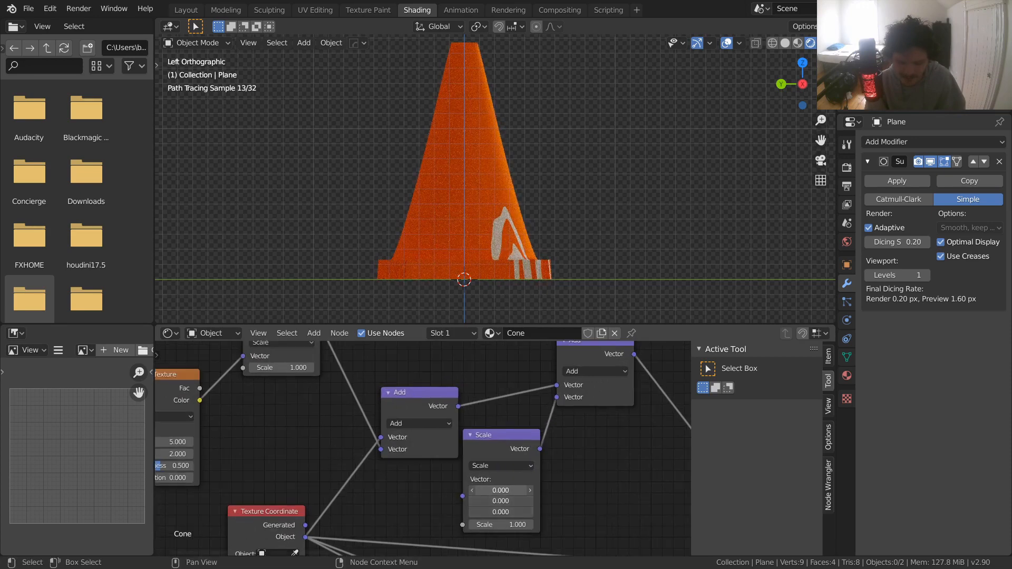
text(5)
key(Return)
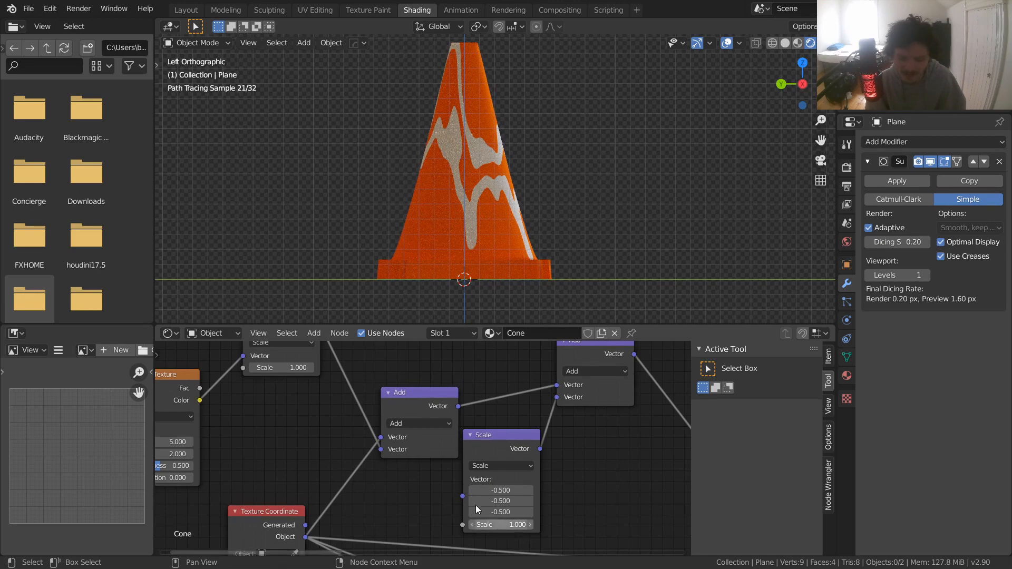
- Add a Value node beside the Noise Texture and connect it to the first Scale node's Scale input
middle_drag(319, 436, 438, 476)
key(shift+a)
click(383, 421)
text(va)
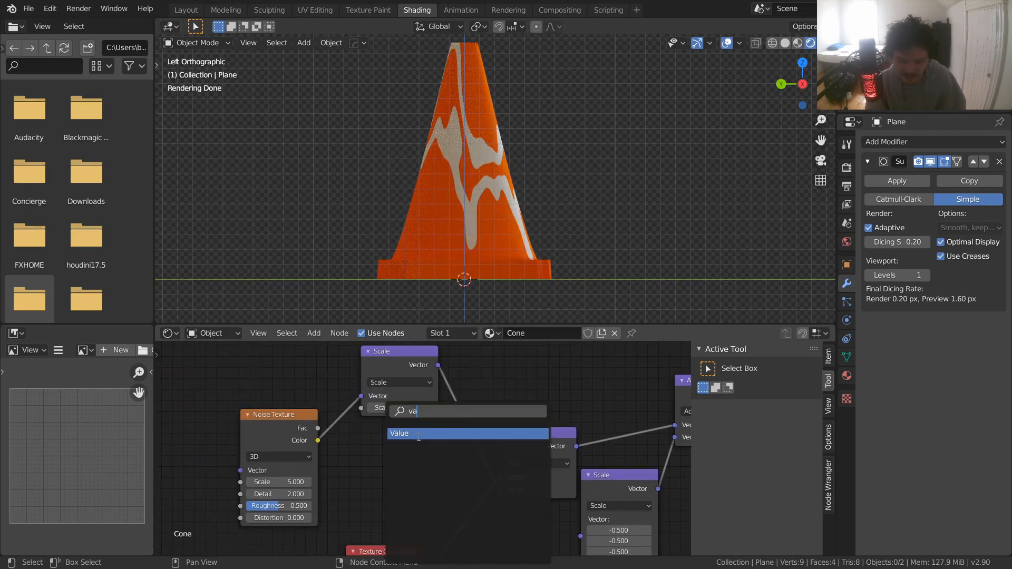
click(418, 433)
click(407, 468)
drag(361, 412, 361, 409)
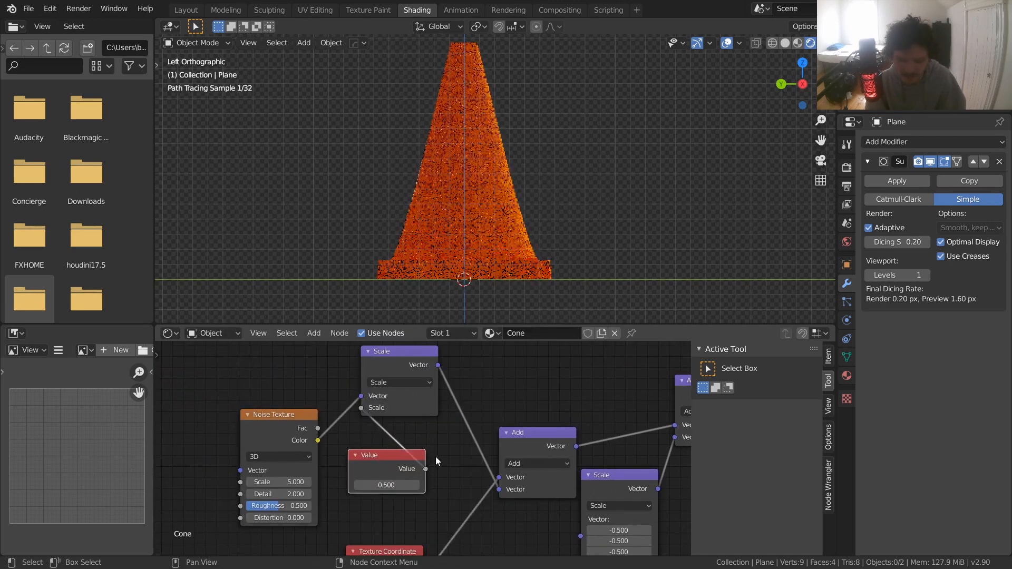
- Connect the Value node's output to the second Scale node's Scale input as well
middle_drag(337, 425, 284, 402)
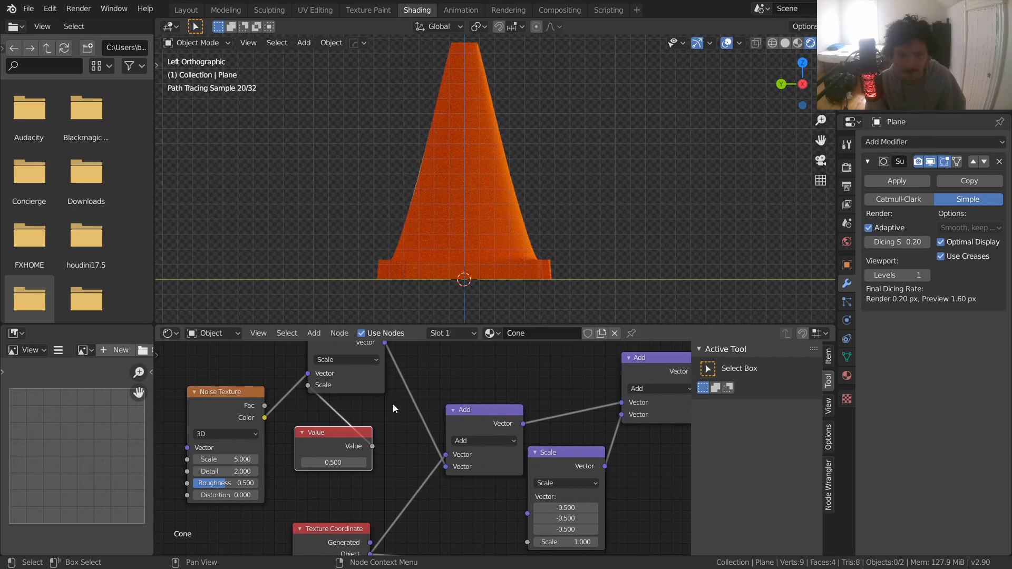
drag(374, 448, 524, 545)
middle_drag(372, 419, 385, 449)
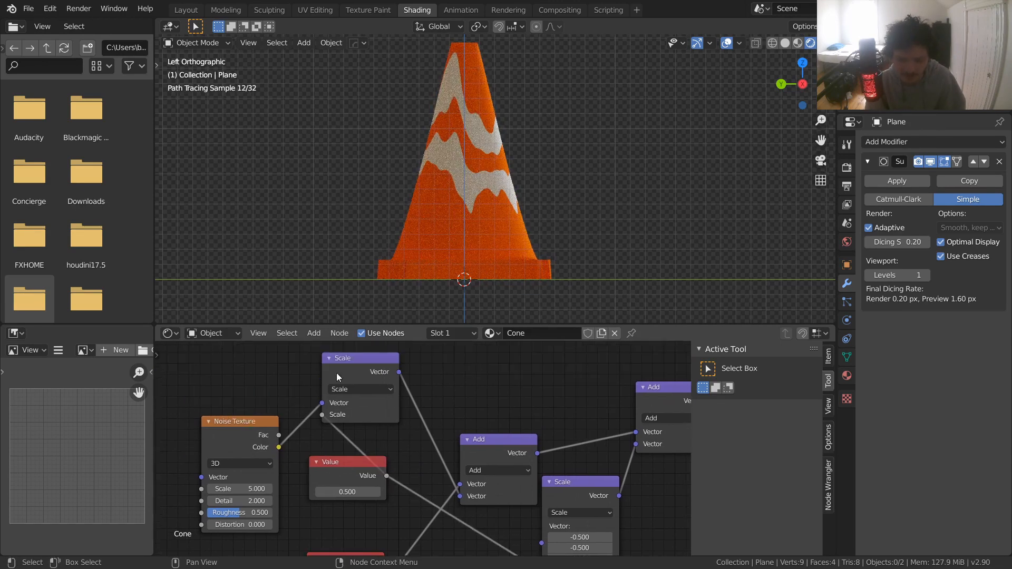
middle_drag(554, 533, 401, 440)
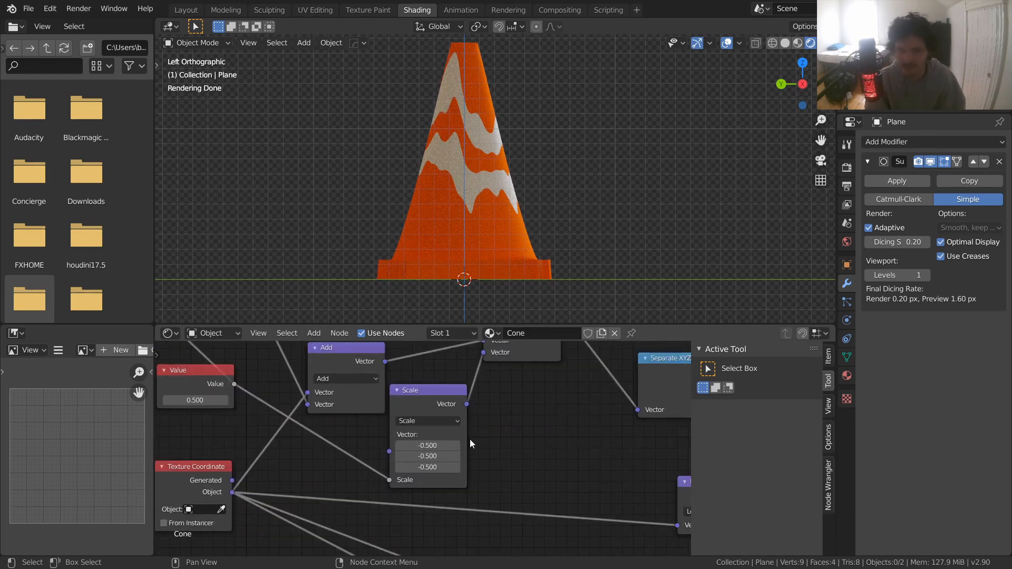
- Try the shared Value node at 1, lower it to 0.03, and save the file
middle_drag(329, 463, 466, 491)
text(1)
key(Return)
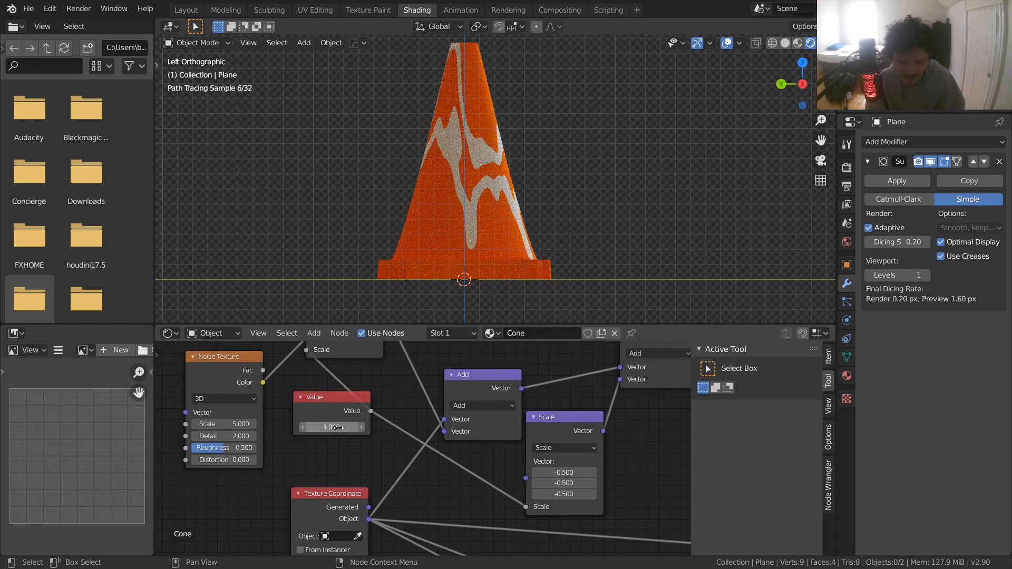
shift+drag(338, 427, 277, 428)
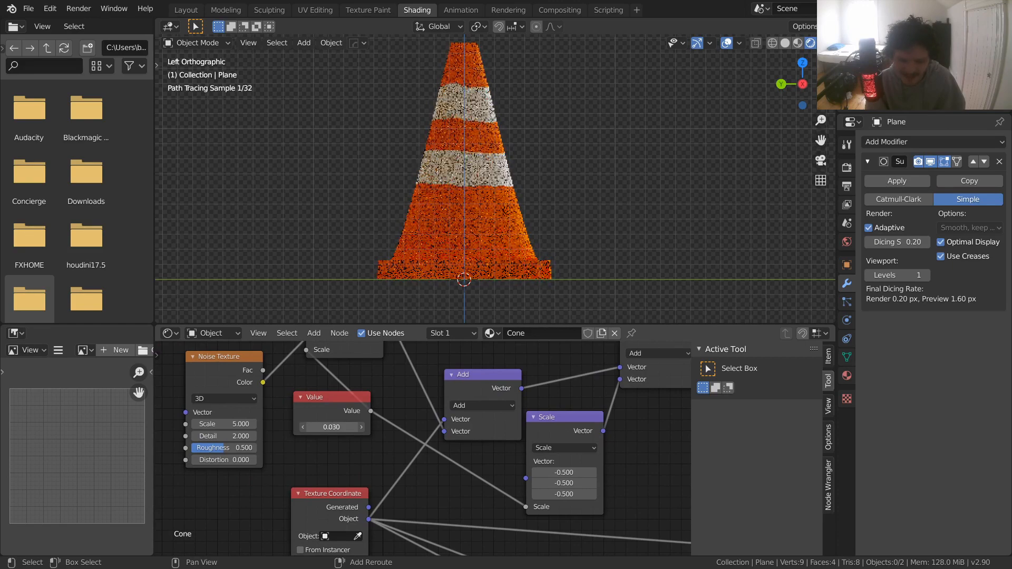
scroll(455, 135, up, 5)
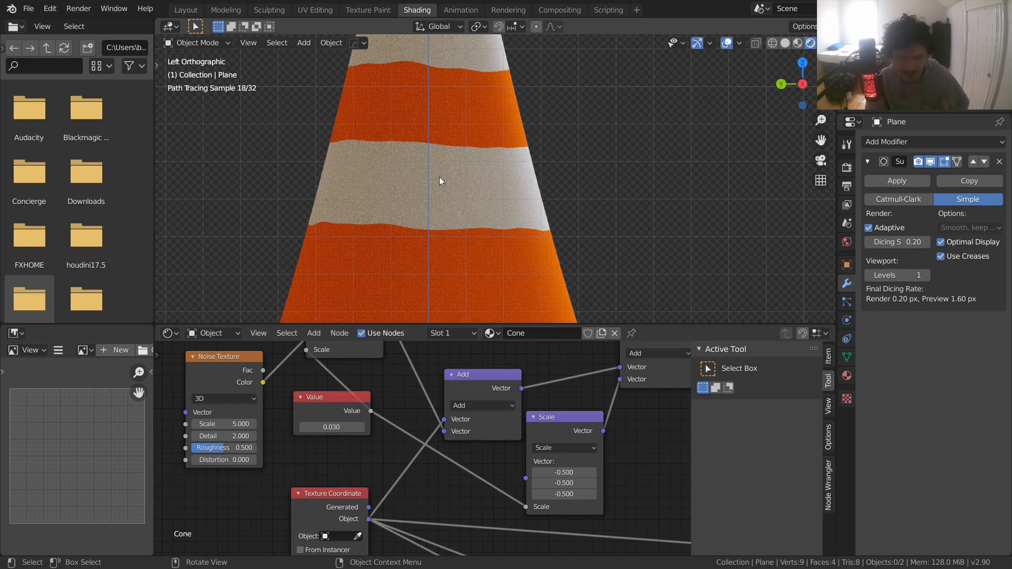
scroll(471, 239, up, 4)
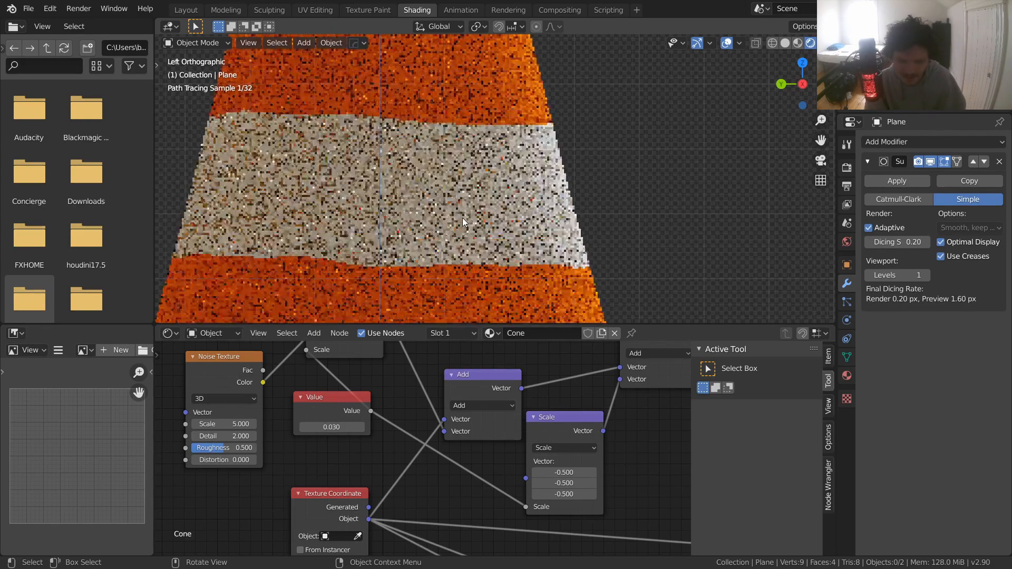
key(ctrl+s)
- Try a Noise Texture scale of 50 and detail of 16, and undo both changes
scroll(238, 414, up, 3)
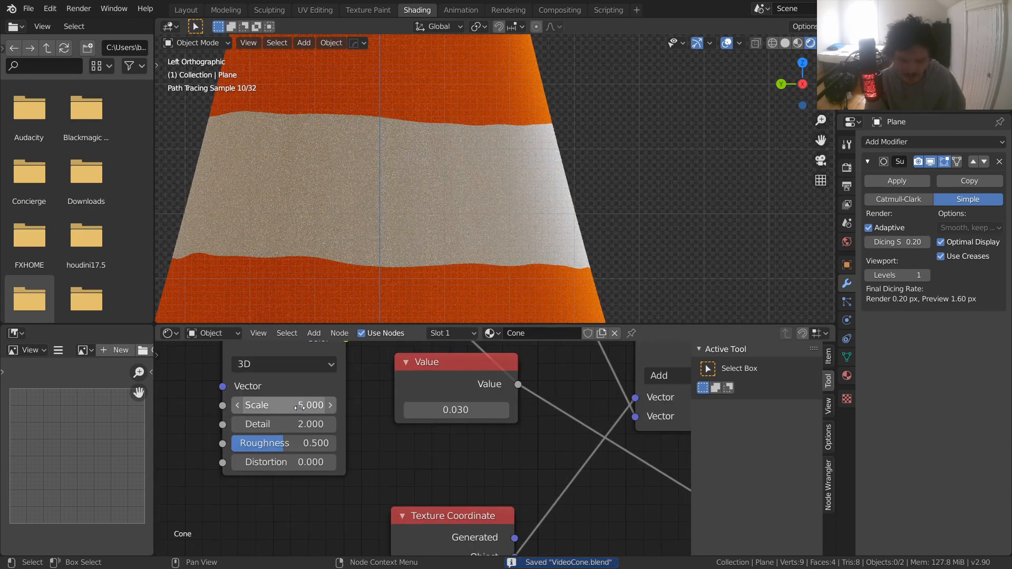
click(298, 407)
text(50)
key(Return)
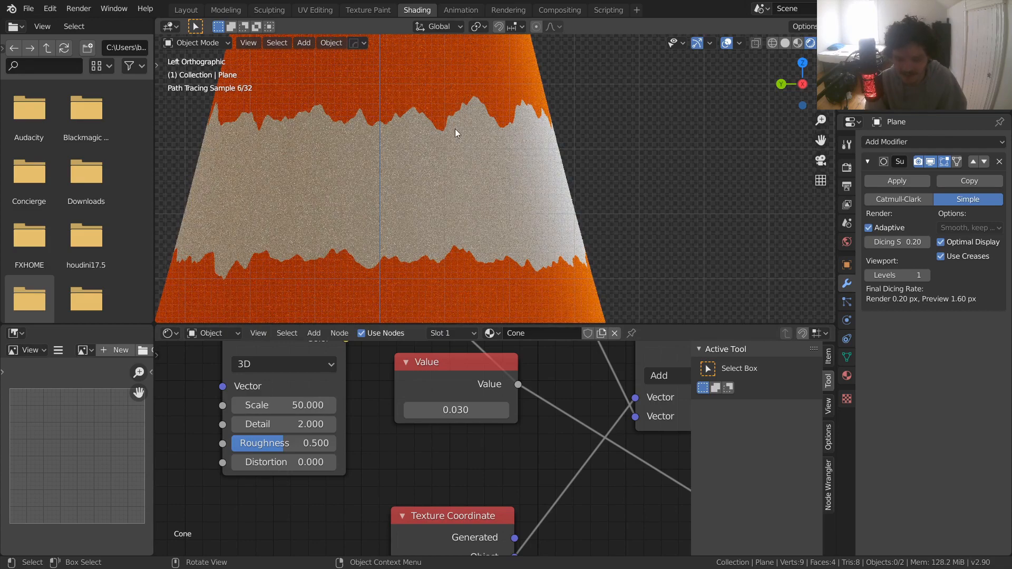
click(308, 425)
text(16)
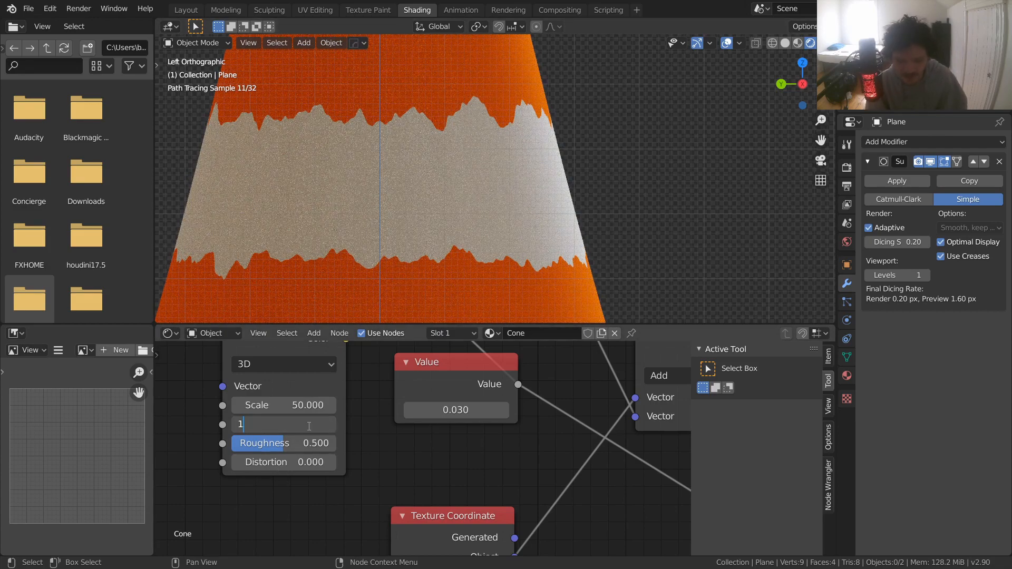
key(Return)
scroll(475, 97, up, 3)
scroll(477, 92, down, 6)
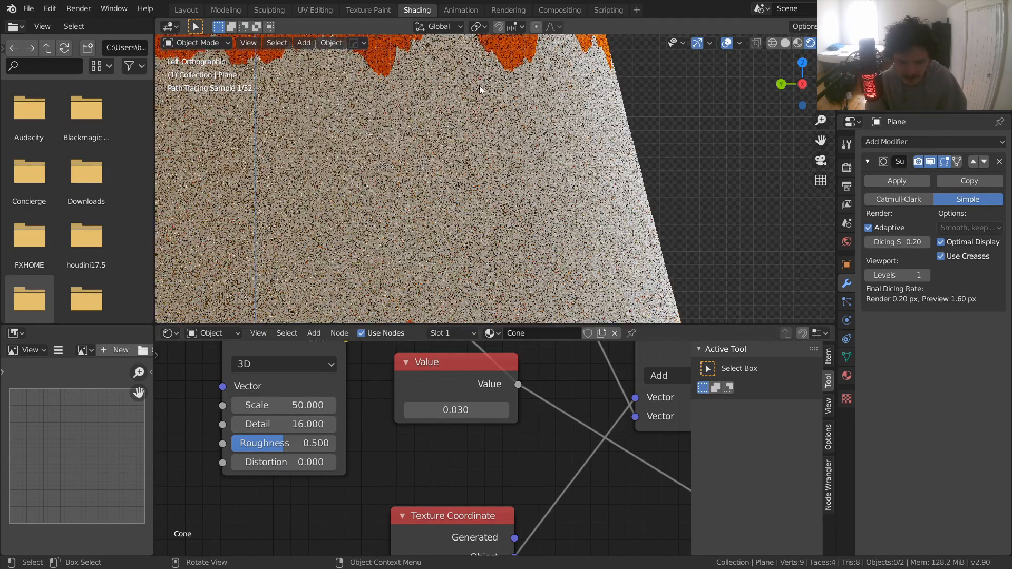
key(ctrl+z)
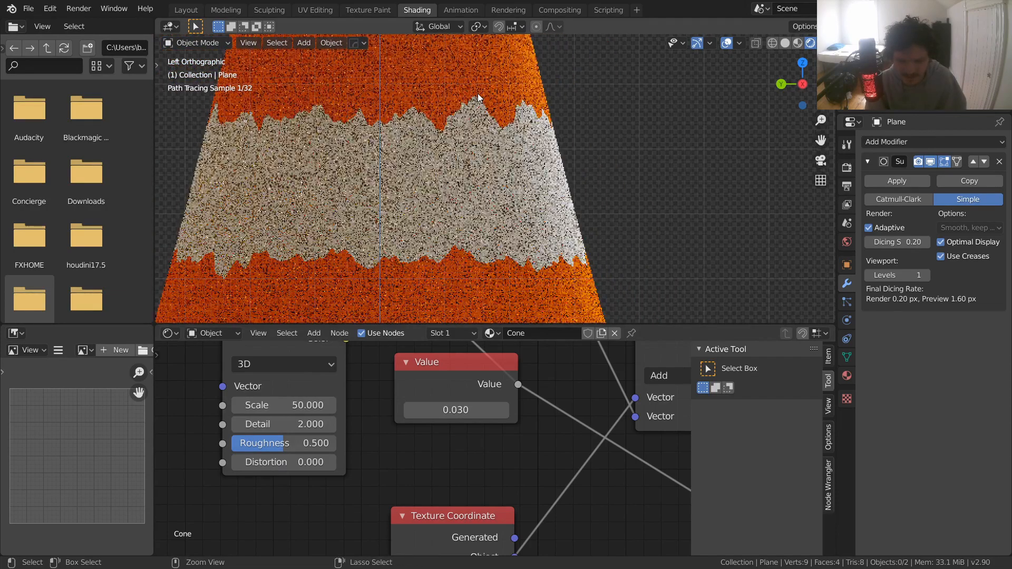
key(ctrl+z)
- Move the Value node before the Noise Texture and add a reroute that splits its link near the two Scale nodes
scroll(442, 403, down, 3)
drag(447, 410, 207, 483)
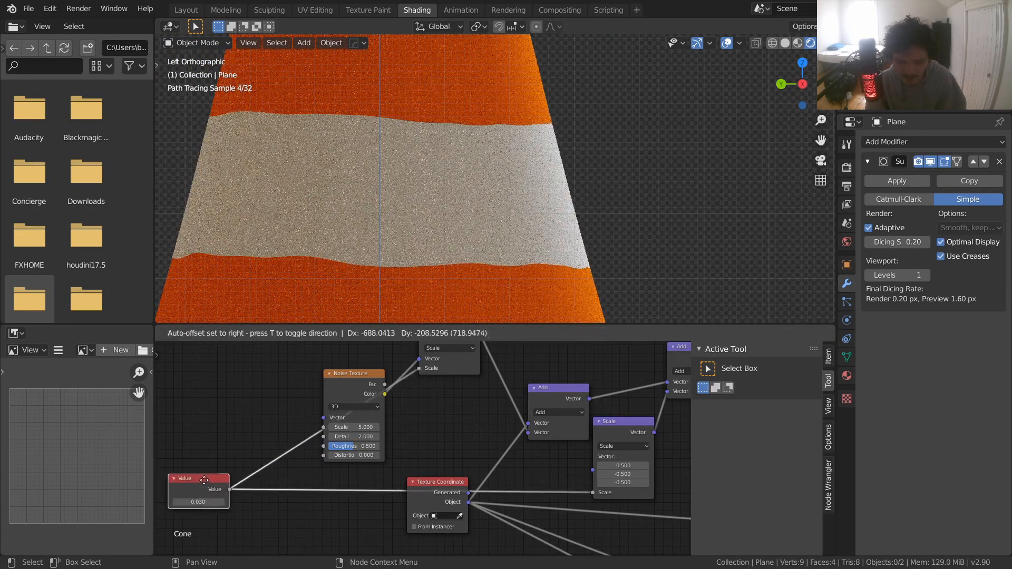
shift+right_drag(291, 519, 259, 422)
drag(280, 480, 458, 435)
scroll(425, 446, down, 3)
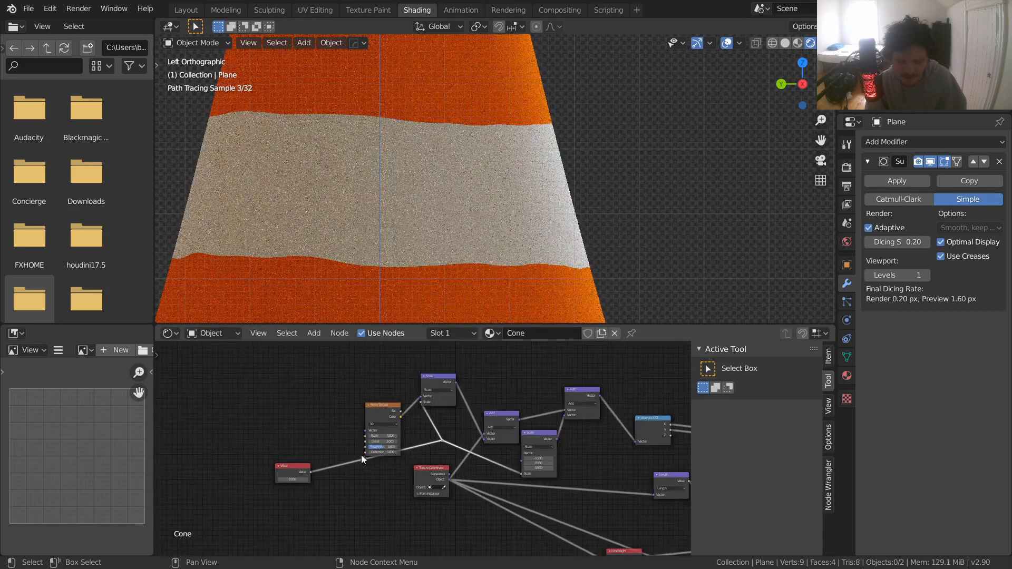
- Move the Value node into the column of parameter nodes, directly above coneheight
middle_drag(323, 500, 289, 377)
click(331, 419)
key(g)
click(610, 476)
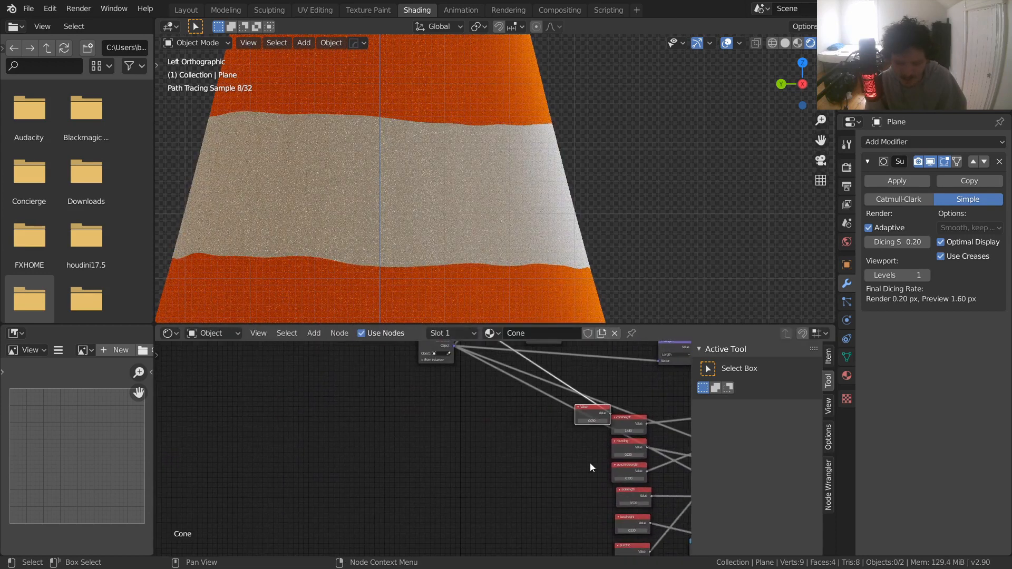
middle_drag(590, 458, 392, 489)
key(g)
click(429, 459)
scroll(453, 434, up, 3)
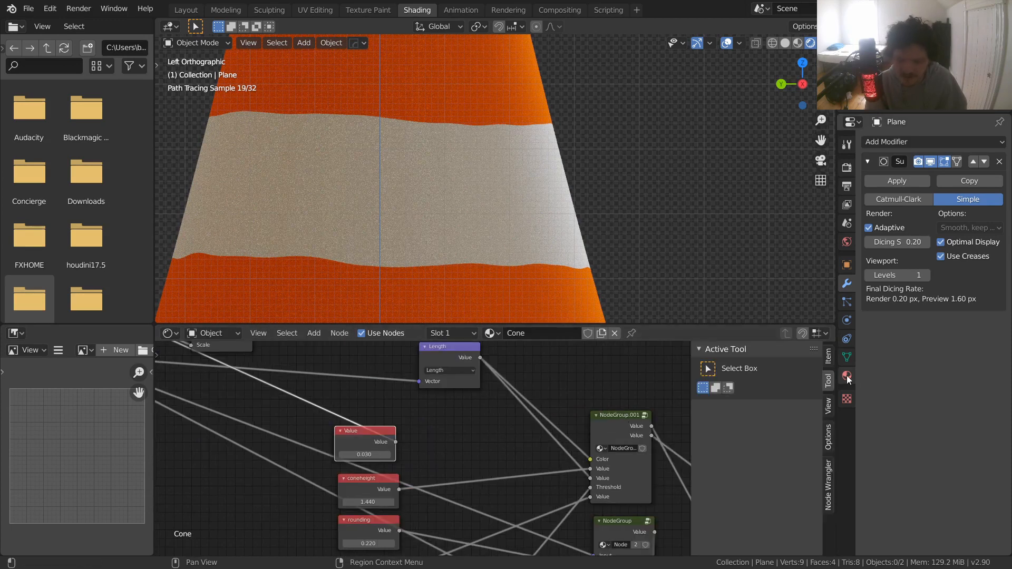
- Name the moved Value node "stripe", use the same label, and save the file
click(830, 358)
click(768, 391)
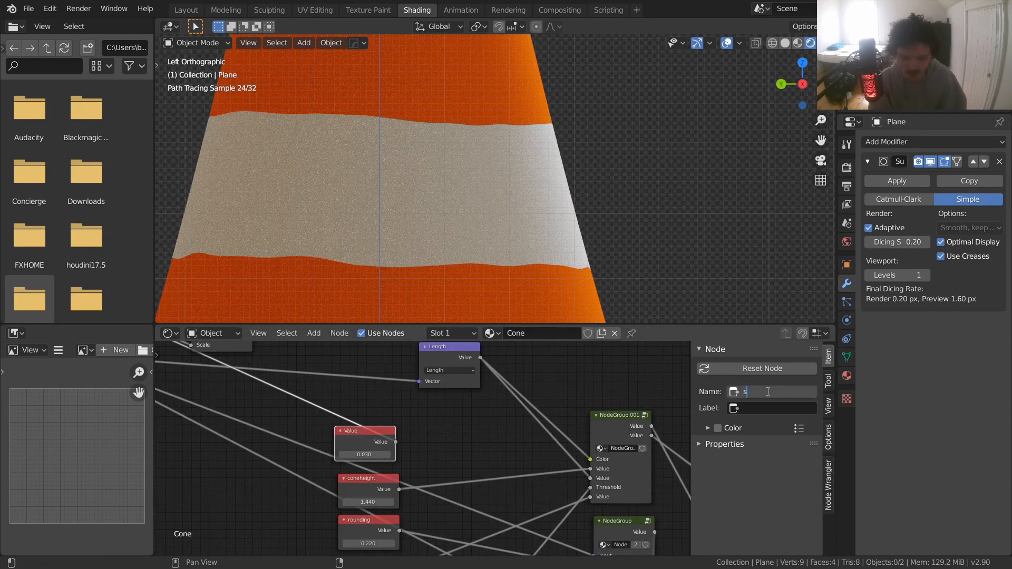
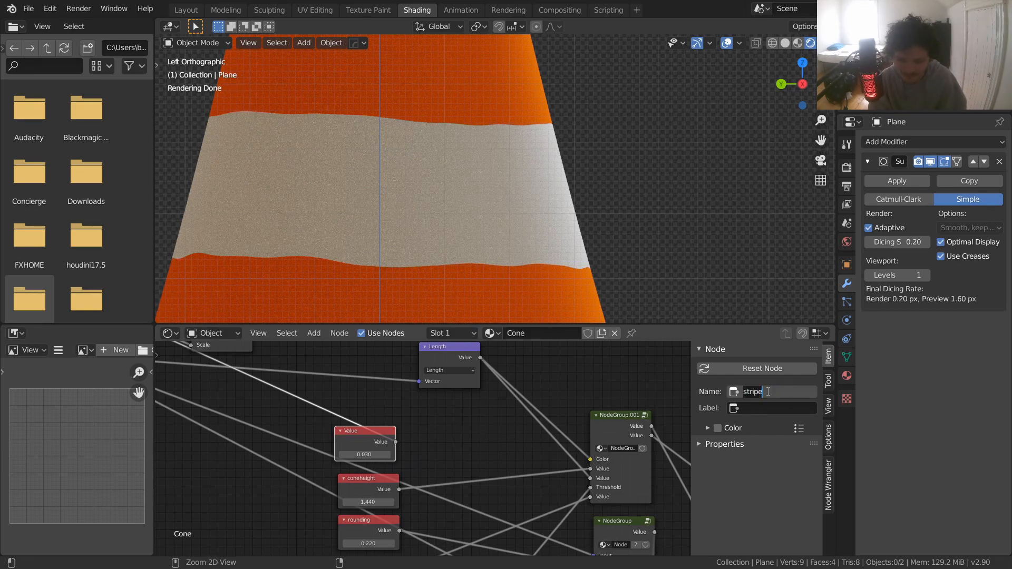
text(stripe)
key(Return)
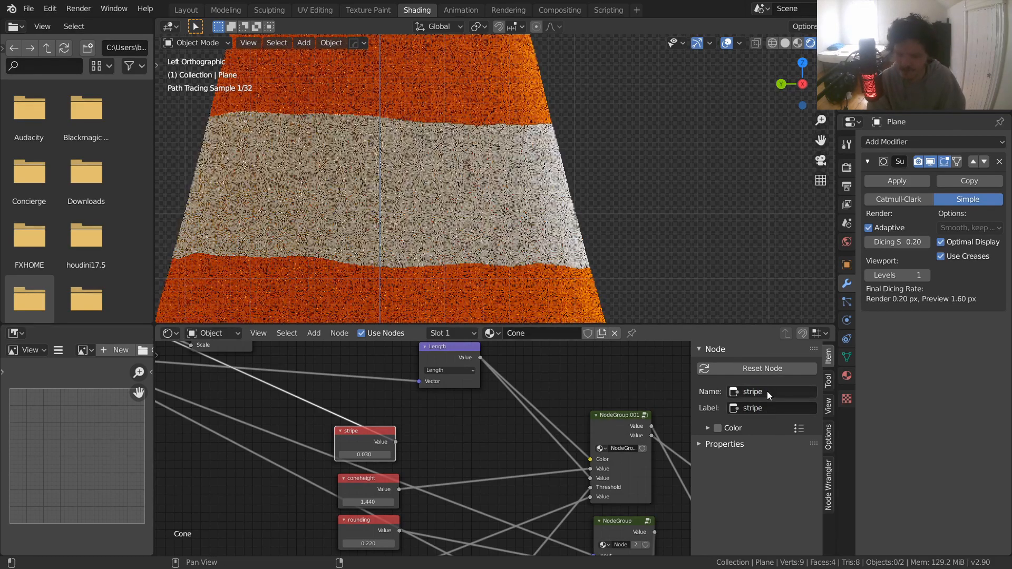
scroll(403, 425, down, 3)
key(ctrl+s)
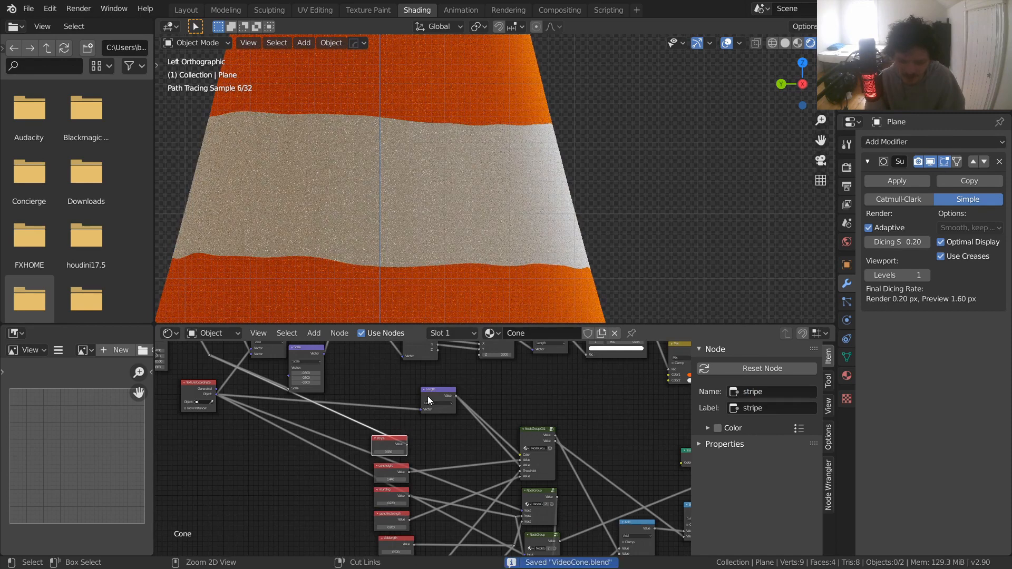
- Move the Length node against Combine XYZ and insert a Math Add node between it and the ColorRamp
middle_drag(428, 396, 430, 431)
scroll(462, 458, down, 1)
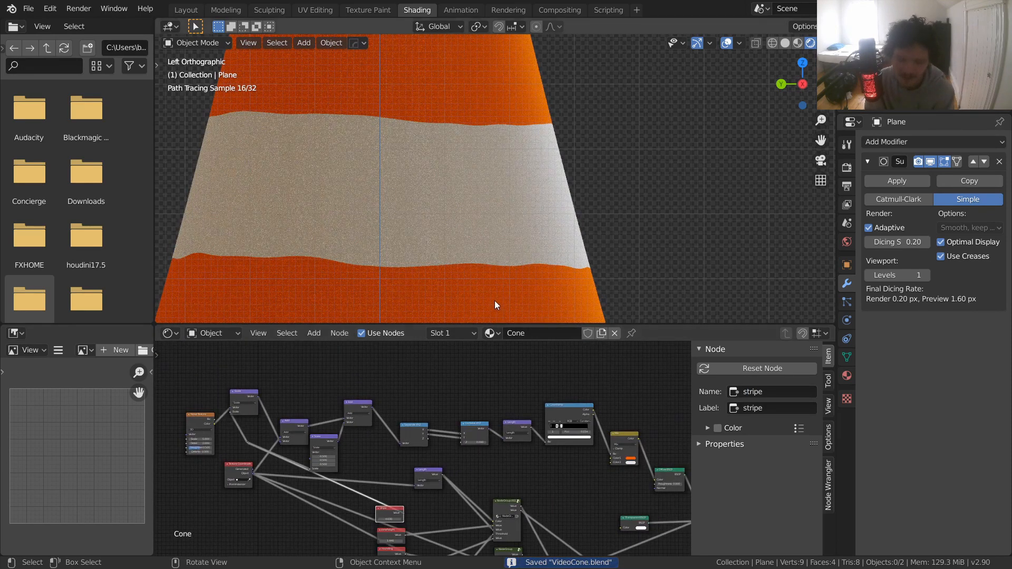
scroll(495, 301, down, 5)
scroll(494, 301, down, 3)
scroll(584, 451, up, 4)
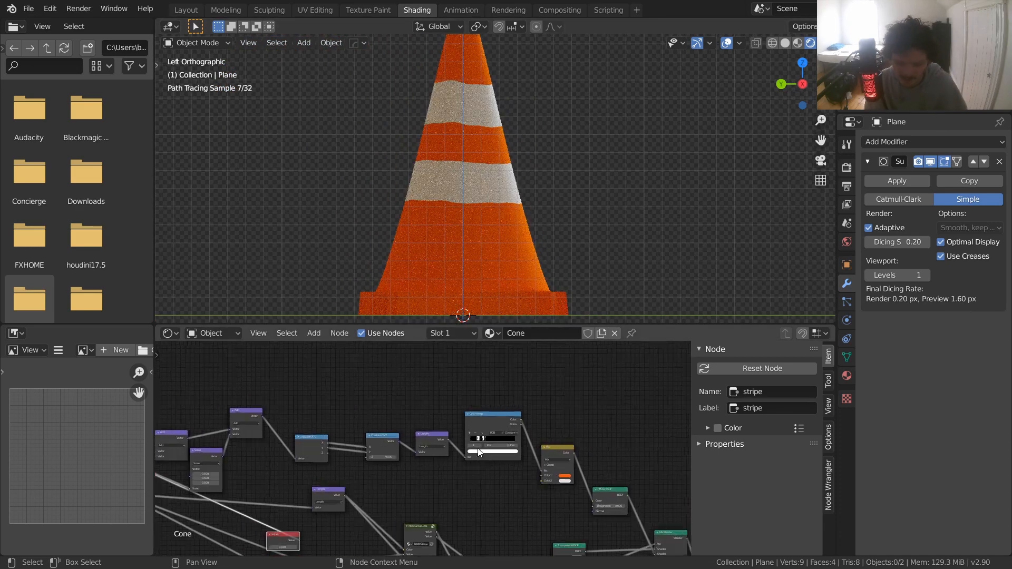
drag(444, 414, 408, 418)
key(shift+a)
click(430, 379)
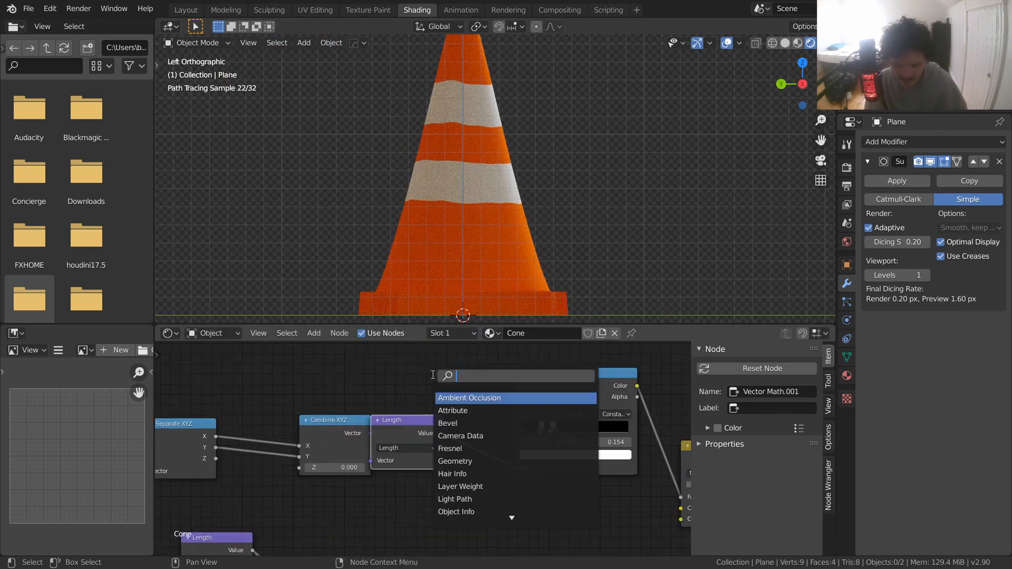
text(math)
key(Return)
click(488, 429)
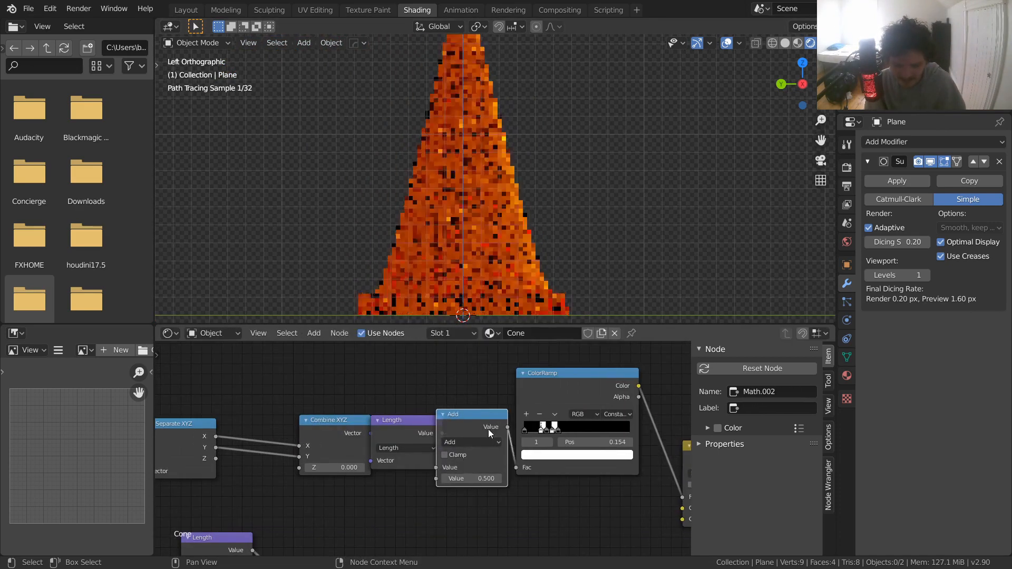
- Try a small offset in the new Add node's second value and set that value to 0
text(0)
key(Return)
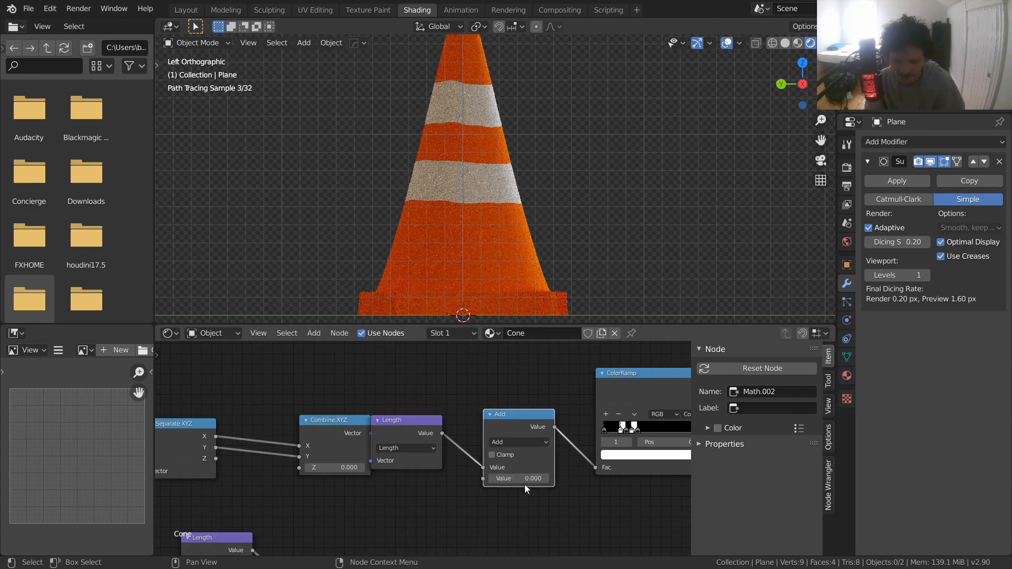
mouse_move(524, 480)
shift+mouse_down()
mouse_move(545, 481)
mouse_move(481, 481)
mouse_move(525, 477)
shift+mouse_up()
scroll(525, 465, down, 3)
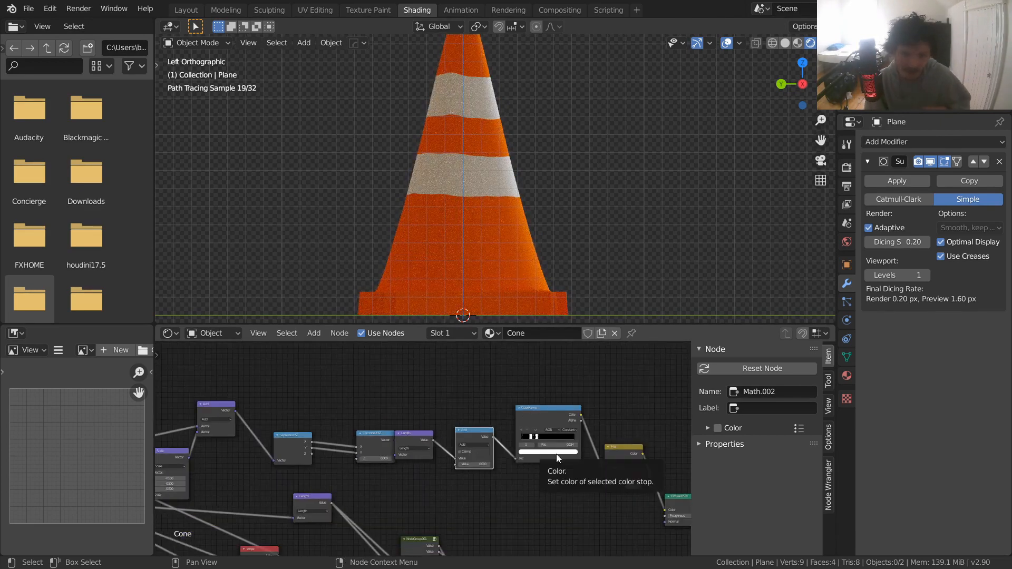
scroll(495, 473, up, 2)
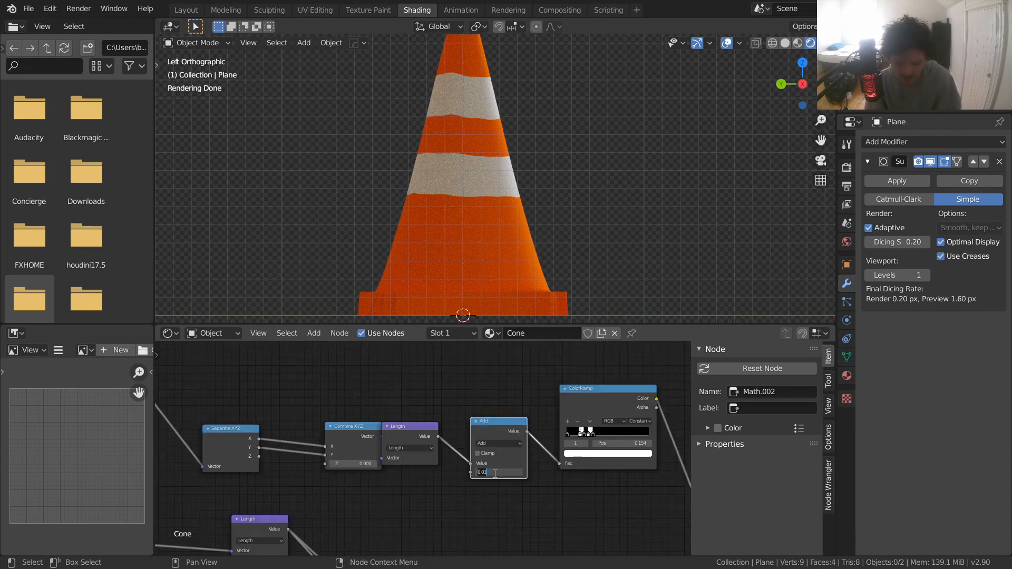
text(0)
key(Return)
- Add a Value node below the Length node and connect it to the Add node's second value input
key(shift+a)
click(438, 371)
text(val)
key(Return)
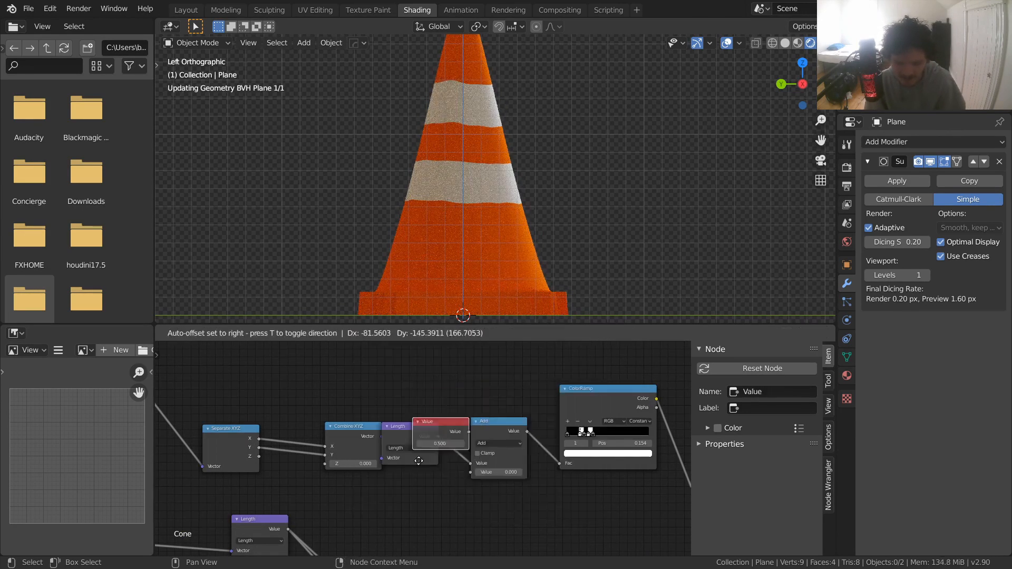
click(384, 519)
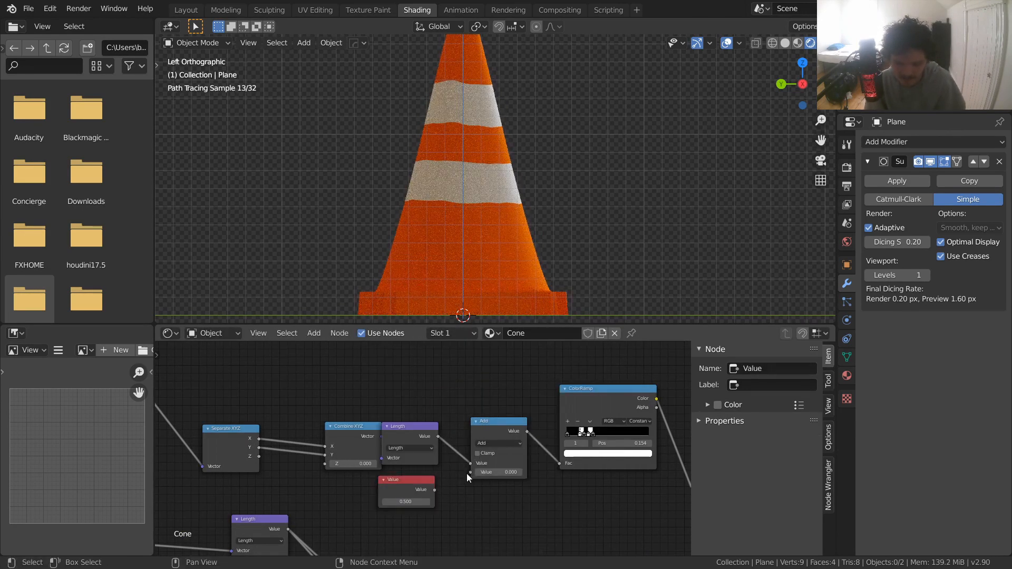
drag(434, 489, 470, 472)
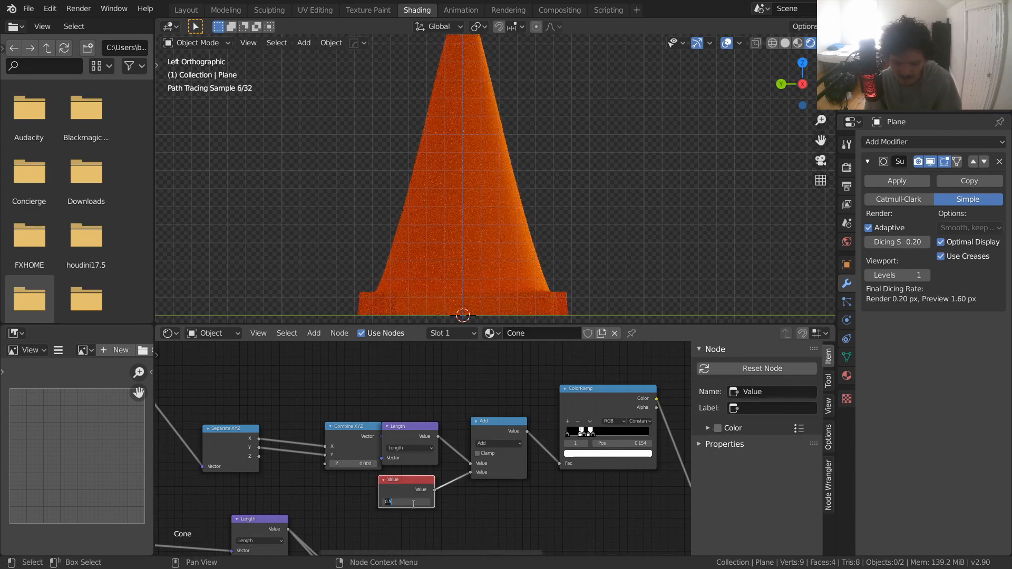
- Set the new Value node to 0 and use "stripe" for both its name and label
text(0)
key(Return)
click(753, 393)
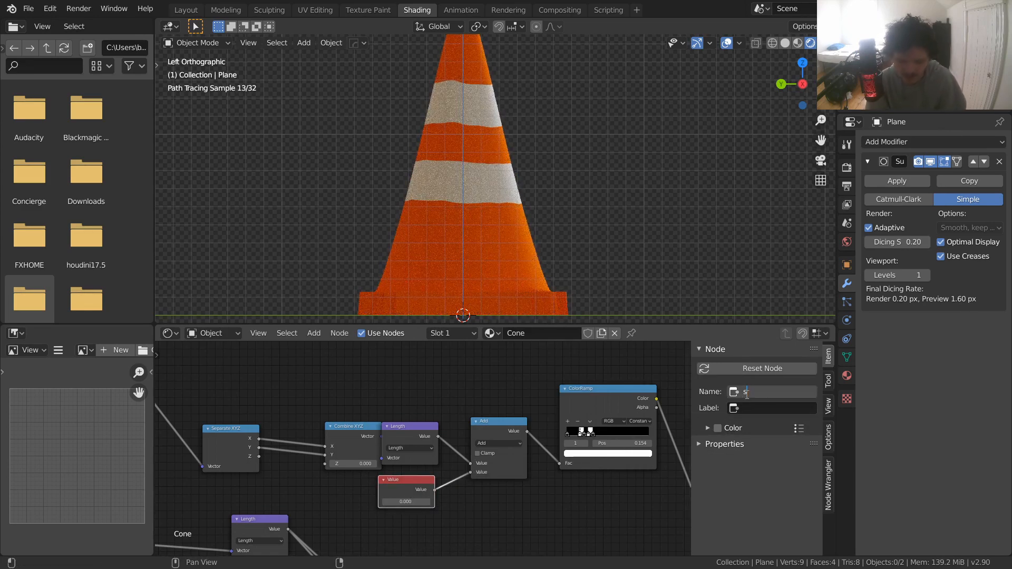
key(Tab)
text(stripe)
key(Return)
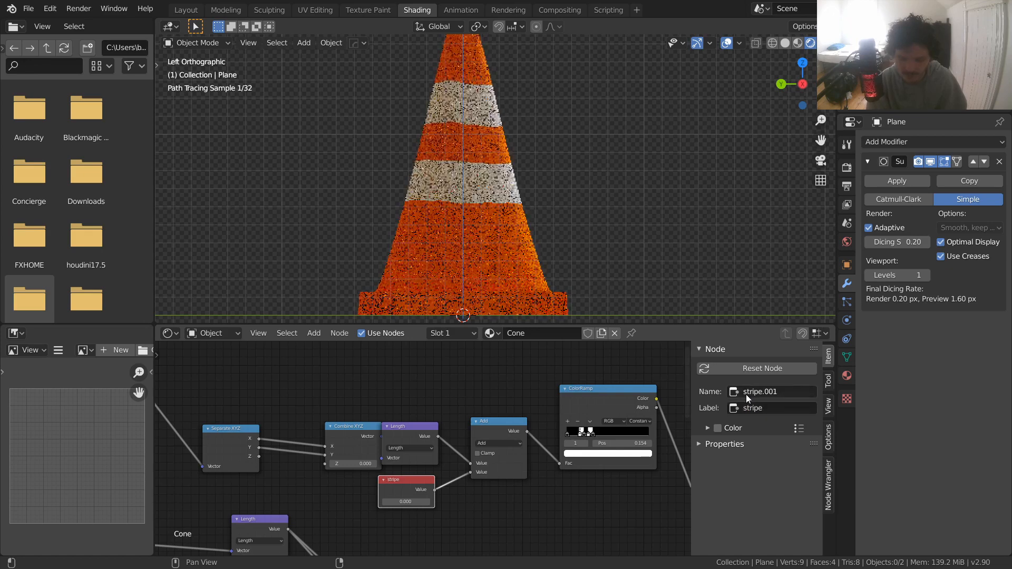
- Move the new stripe node to the head of the parameter node column, above the existing stripe node
scroll(488, 457, down, 6)
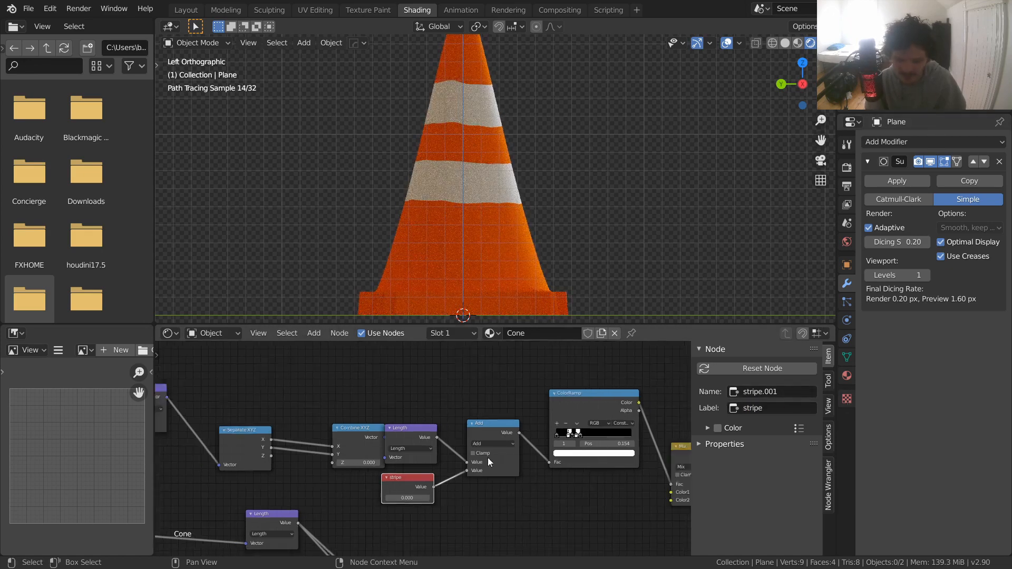
middle_drag(387, 468, 540, 380)
scroll(527, 401, up, 5)
key(g)
click(406, 457)
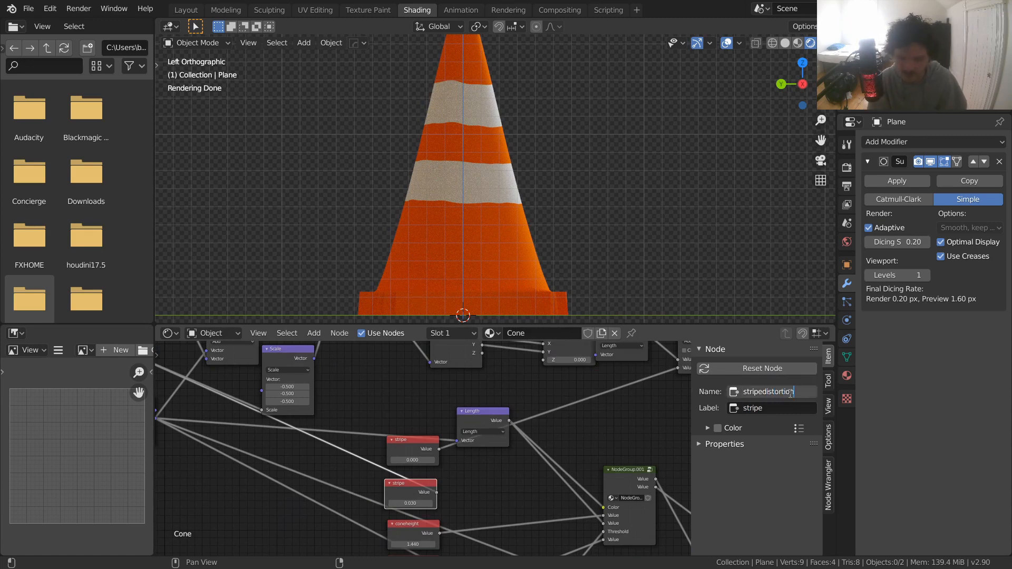
- Rename the older stripe node with the 0.030 value to "stripedistortion" and use the same label
key(Tab)
text(stripedistortion)
key(Return)
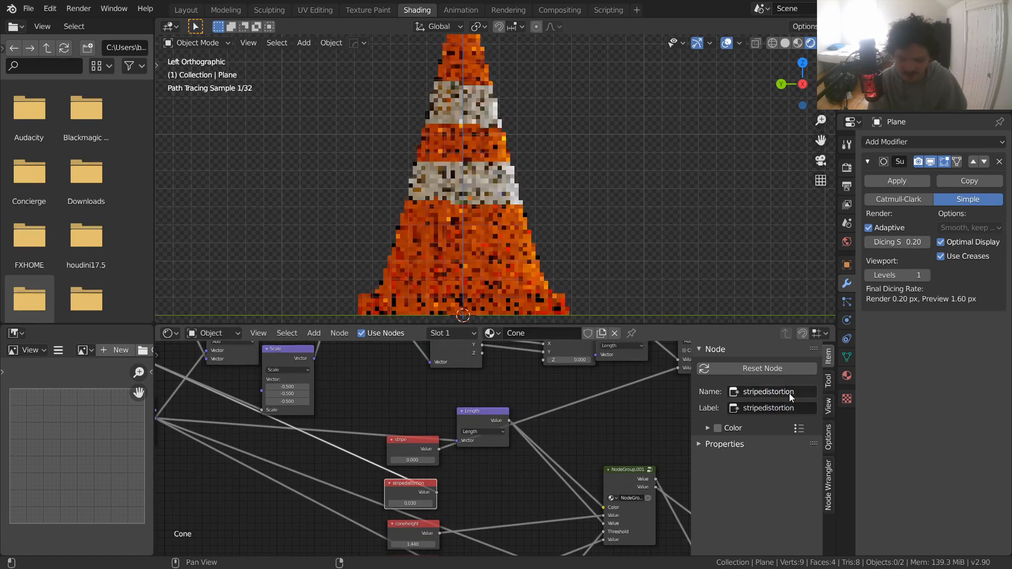
- Align the stripe node directly above stripedistortion, try a different stripe value, and undo the value change
scroll(423, 438, up, 1)
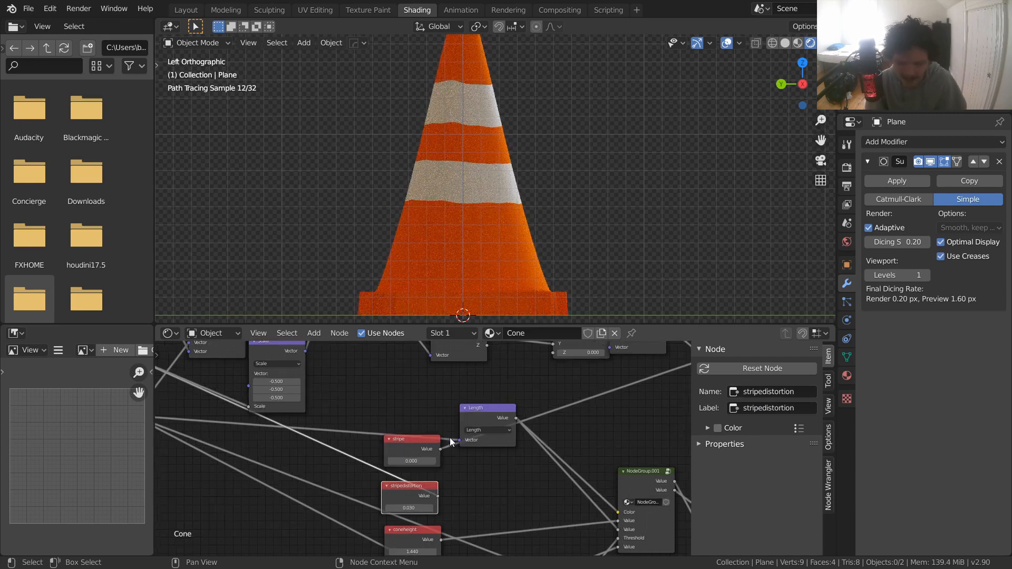
click(421, 435)
drag(420, 444, 430, 466)
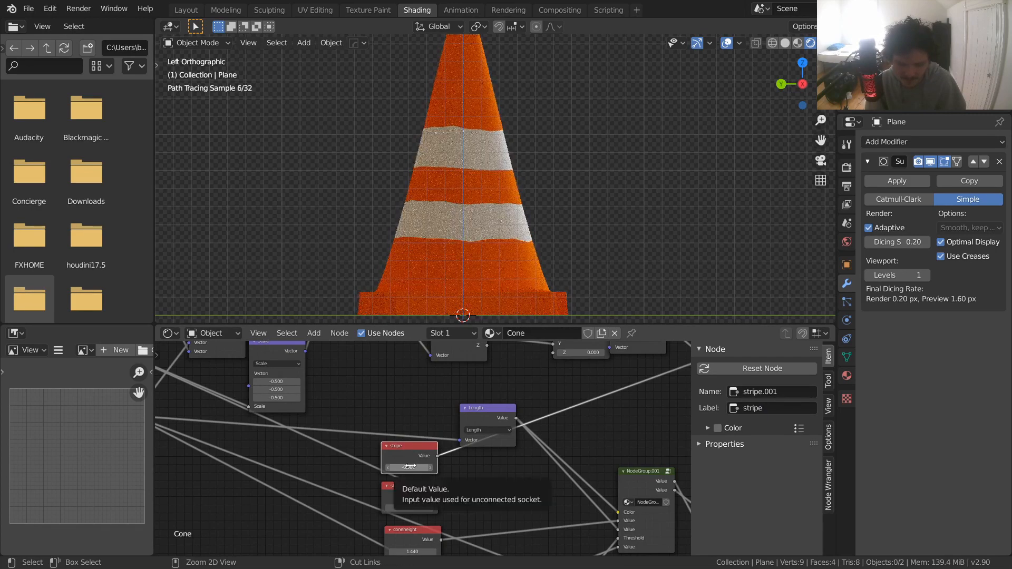
key(ctrl+z)
- Try a stripedistortion value of 0.060, undo it, and save the file
mouse_move(408, 505)
shift+mouse_down()
mouse_move(423, 504)
mouse_move(404, 504)
mouse_move(414, 508)
shift+mouse_up()
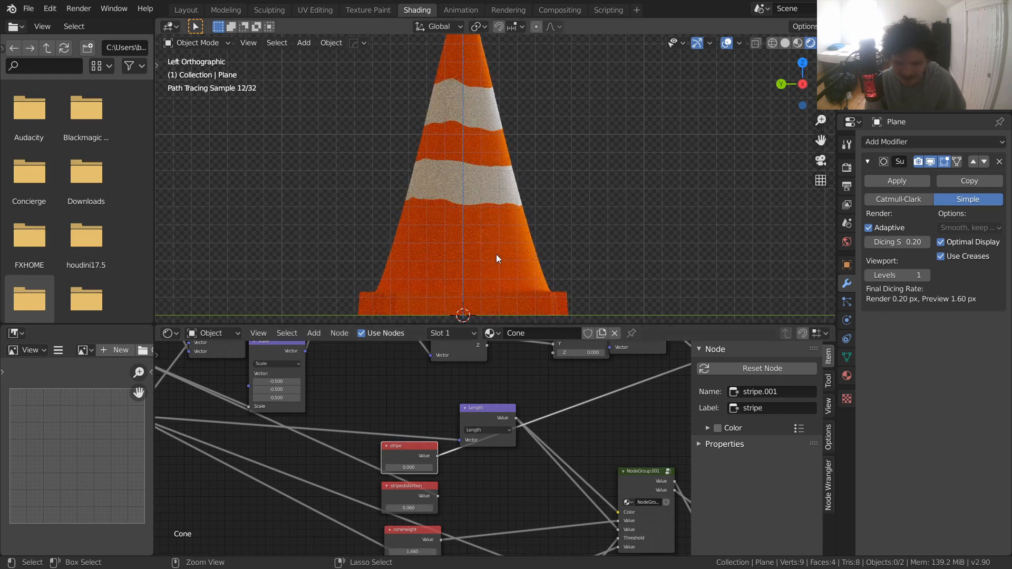
key(ctrl+z)
key(ctrl+s)
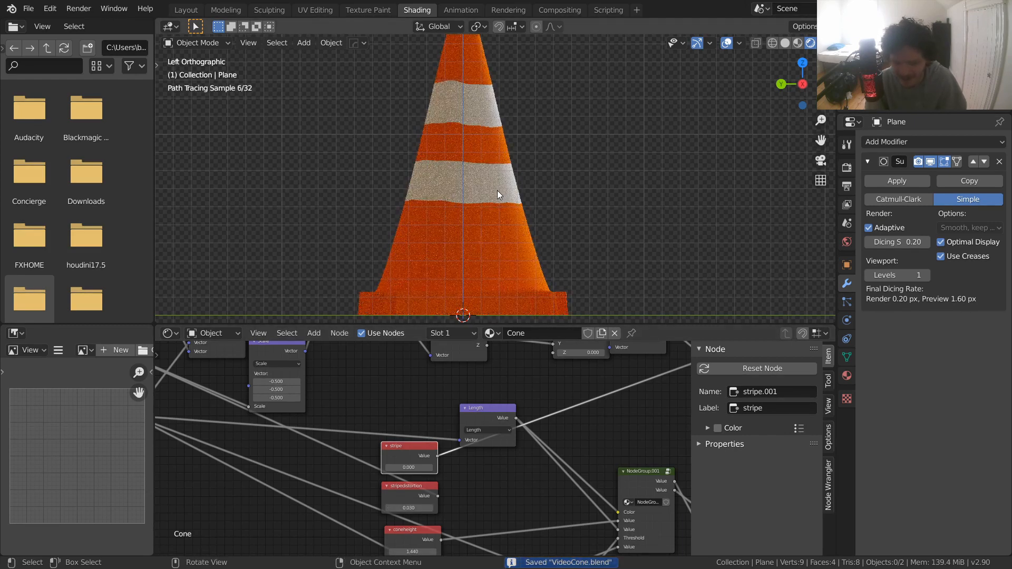
- Set the stripedistortion value to 0.02 and check the stripe edges on the whole cone
scroll(498, 190, up, 4)
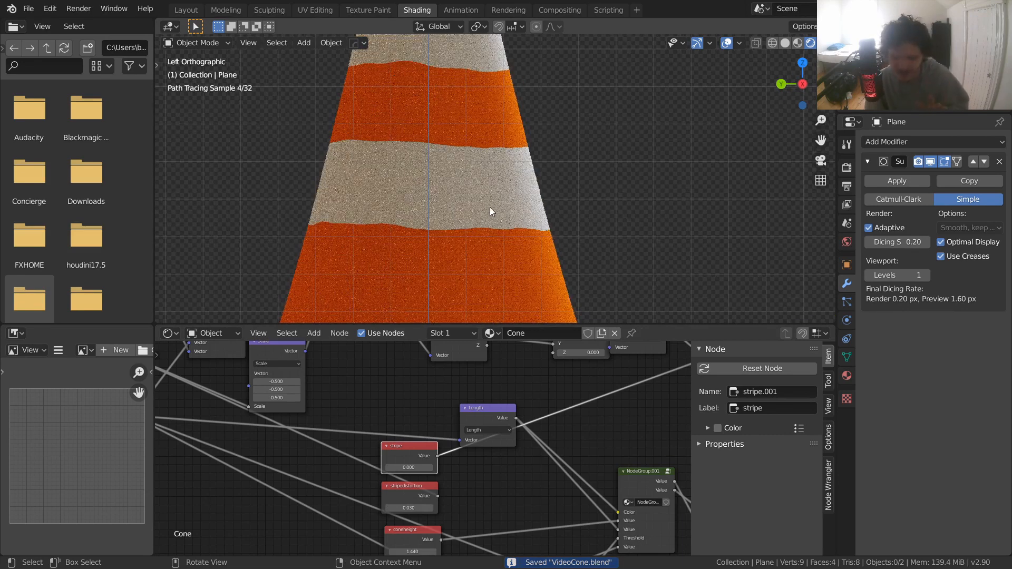
scroll(417, 506, up, 2)
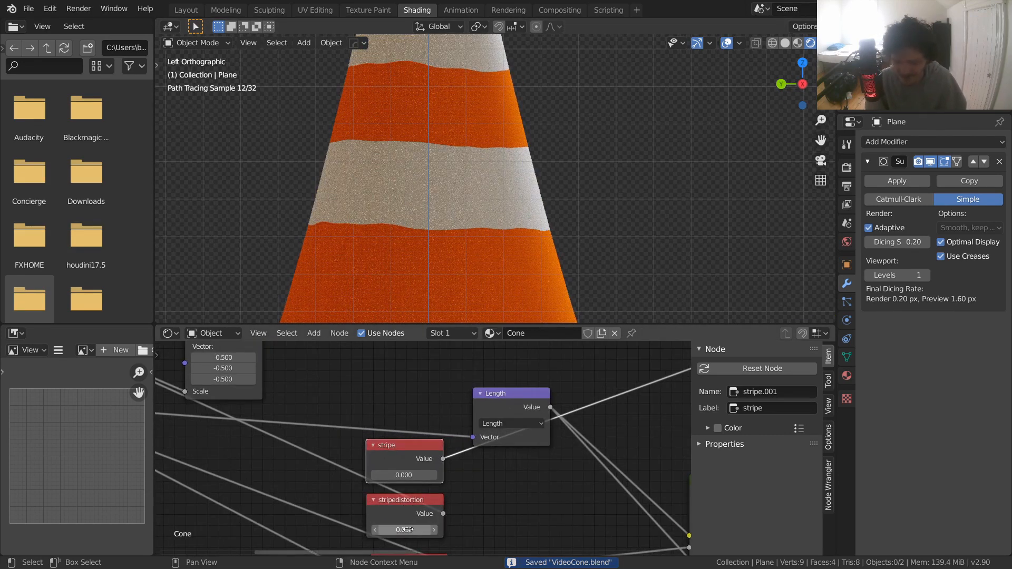
click(406, 529)
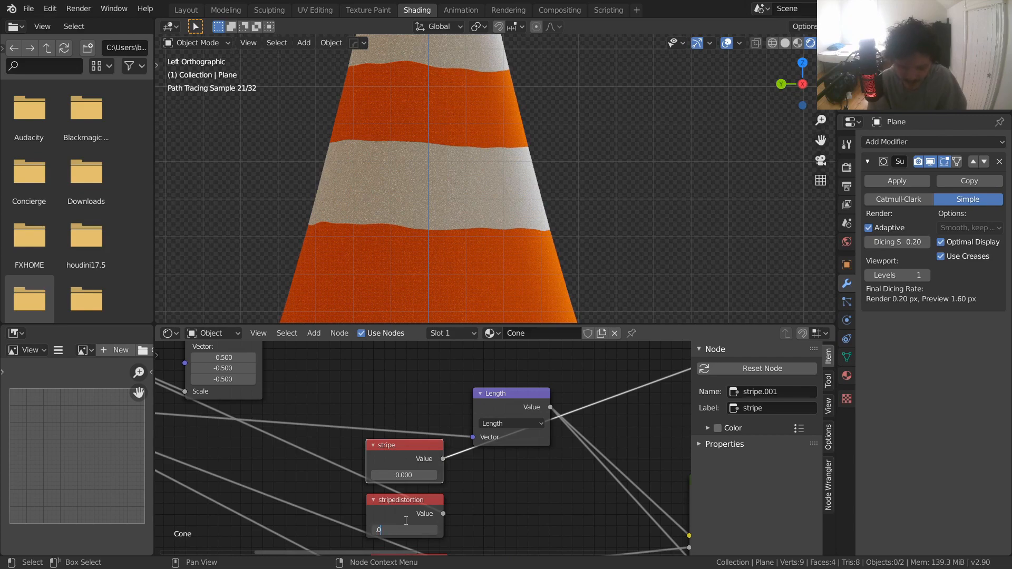
key(Return)
scroll(574, 171, down, 7)
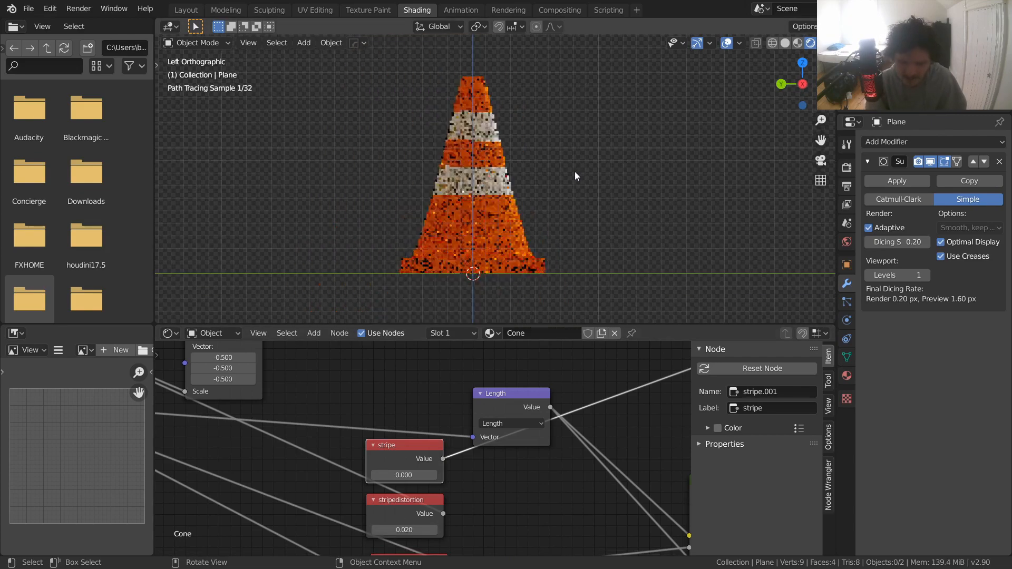
- Hide the viewport overlays, set the stripedistortion value to 0.01, and save the file
click(727, 44)
middle_drag(478, 178, 578, 186)
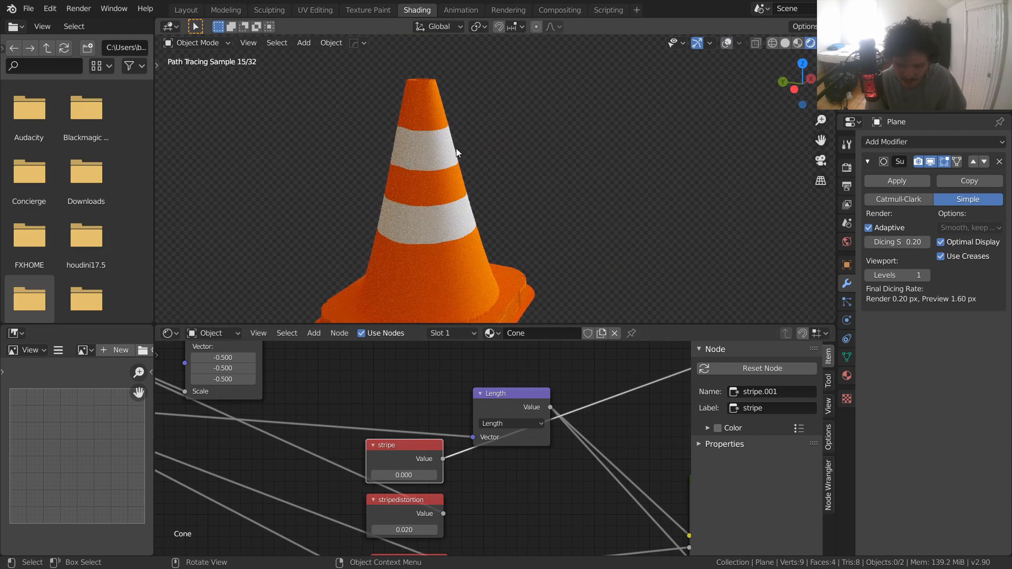
text(.01)
key(Return)
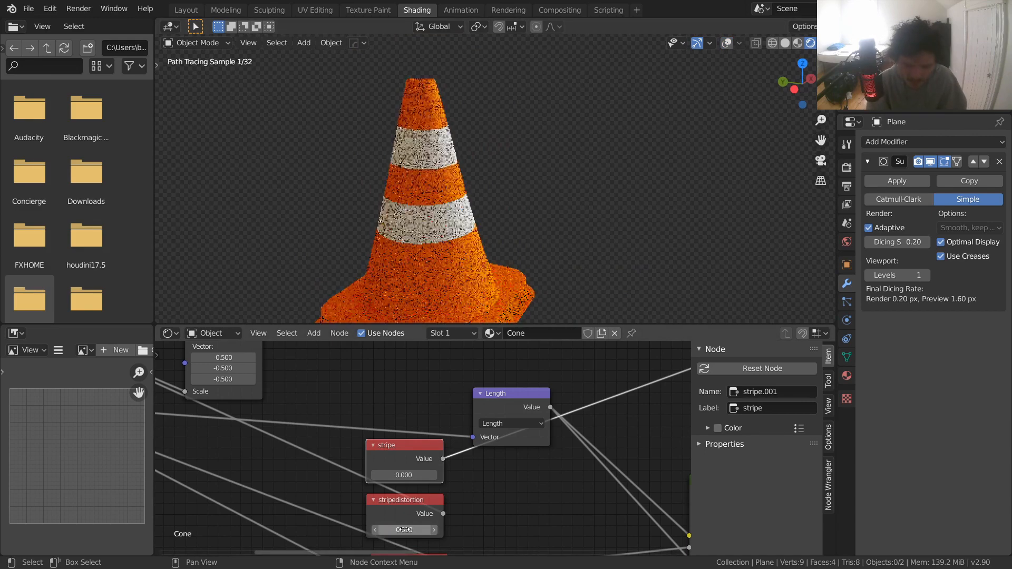
key(ctrl+s)
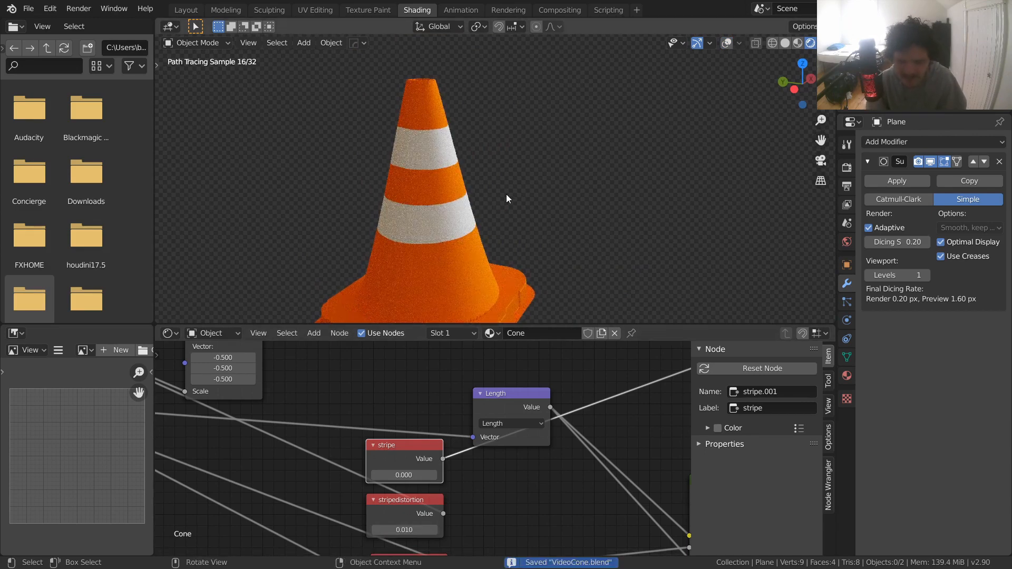
- Preview the stripe ColorRamp's output directly on the cone
scroll(506, 194, down, 3)
middle_drag(506, 193, 527, 209)
key(Home)
scroll(525, 405, up, 4)
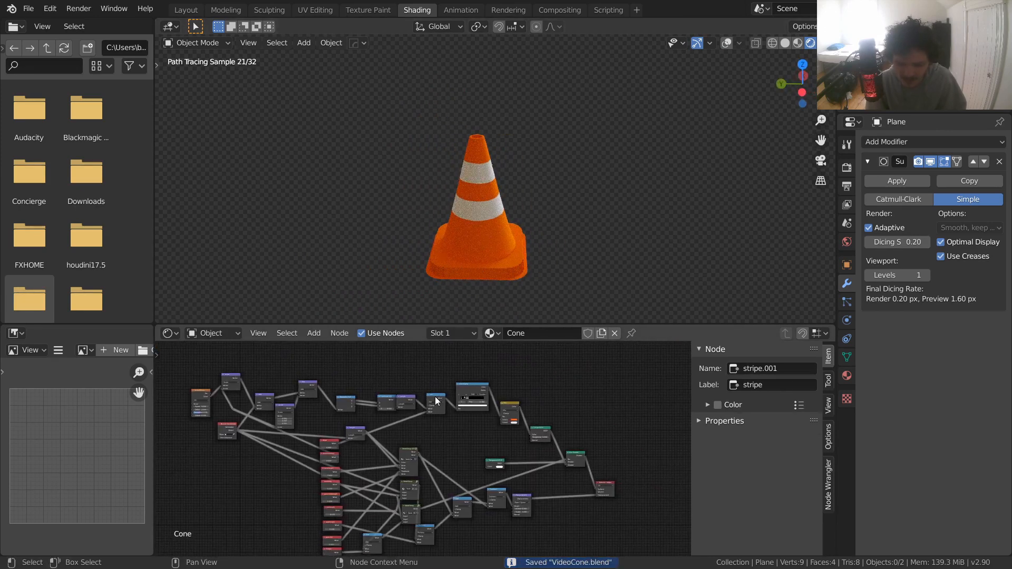
ctrl+shift+click(488, 378)
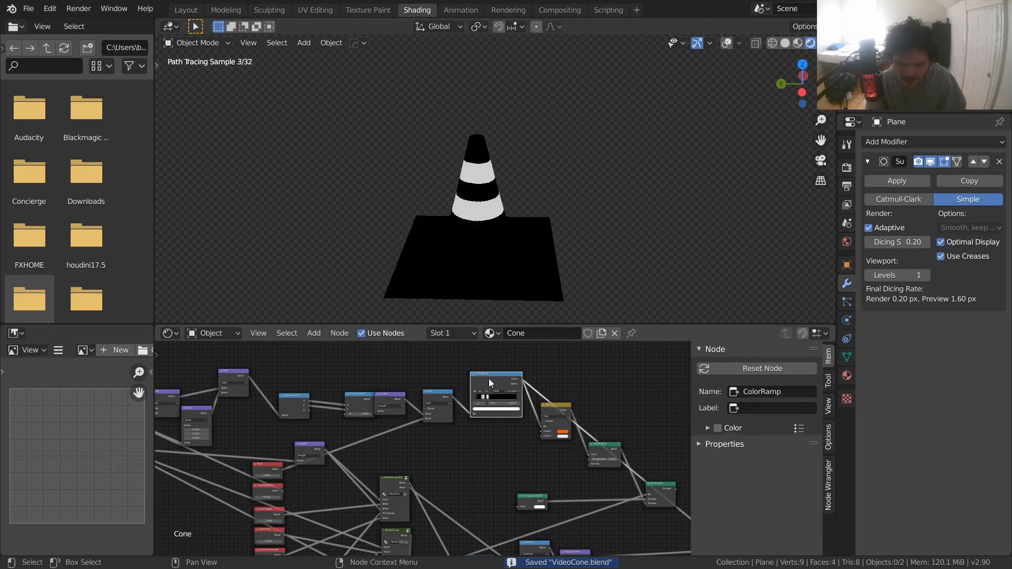
- Cut the link between the Displacement node and the Material Output to flatten the cone into a plane
middle_drag(320, 406, 436, 380)
scroll(346, 433, up, 5)
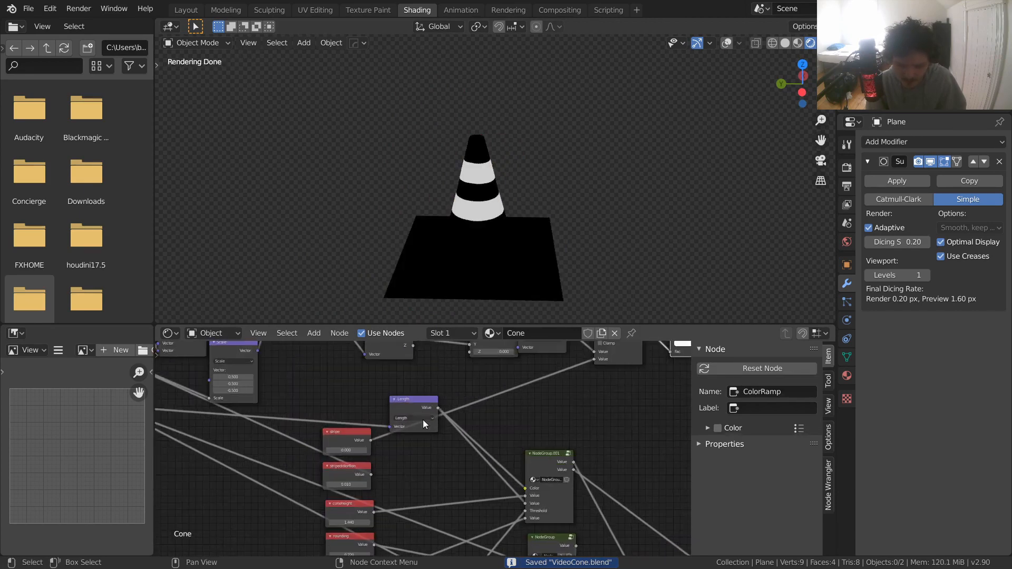
middle_drag(540, 424, 317, 399)
scroll(428, 440, down, 4)
middle_drag(549, 450, 473, 427)
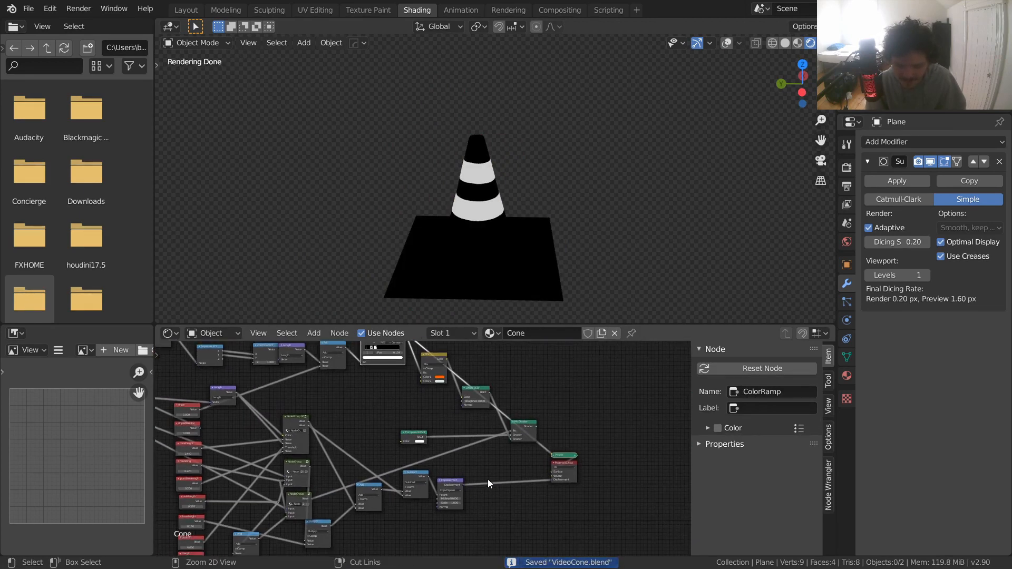
ctrl+right_drag(488, 479, 488, 519)
scroll(508, 256, up, 3)
shift+middle_drag(474, 268, 514, 162)
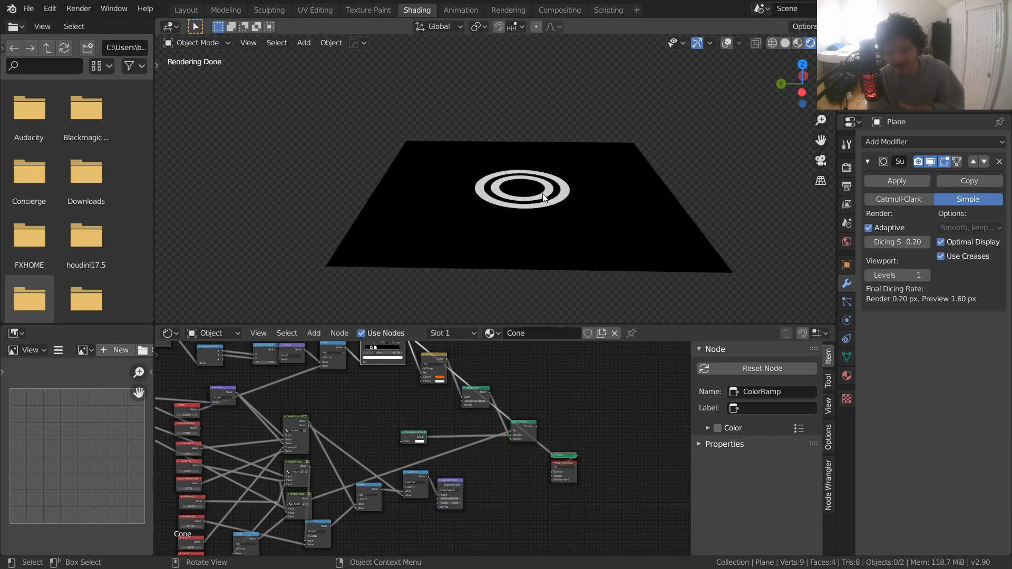
- Show the flat plane's stripe rings close up in top view and save the file
scroll(435, 428, up, 8)
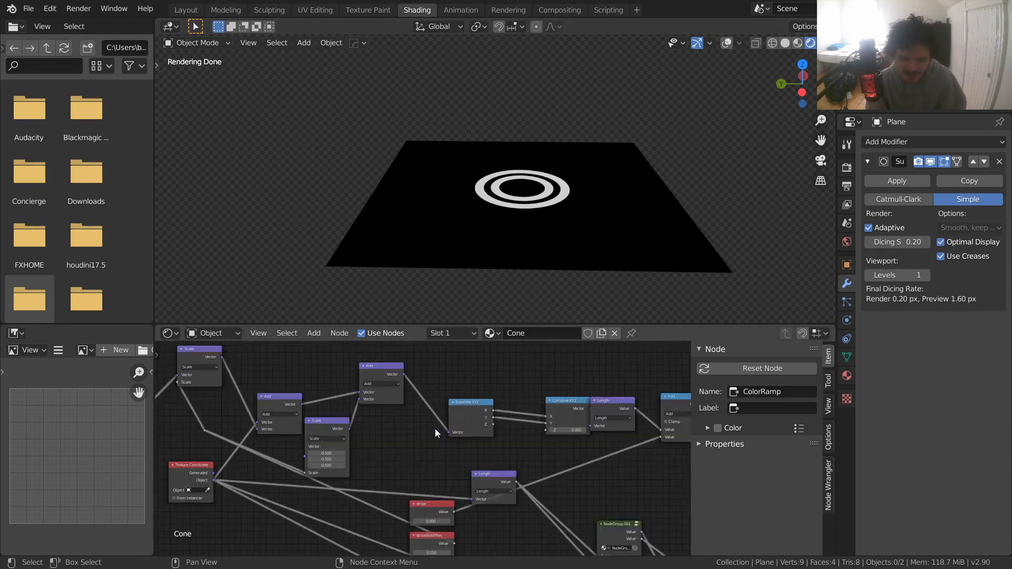
drag(382, 413, 438, 435)
scroll(448, 448, down, 7)
middle_drag(508, 480, 542, 411)
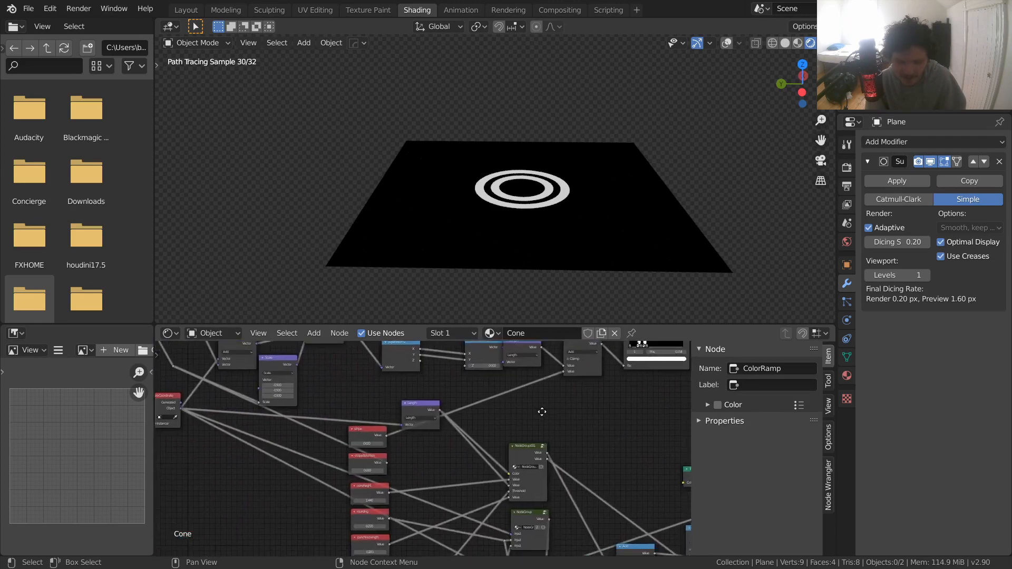
scroll(454, 454, up, 6)
click(802, 63)
scroll(439, 210, up, 5)
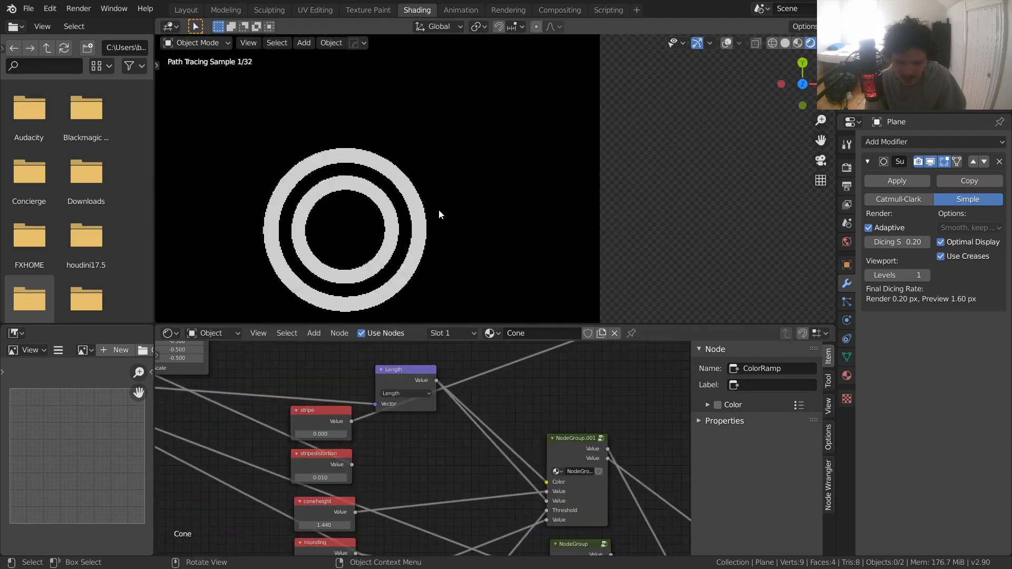
key(ctrl+s)
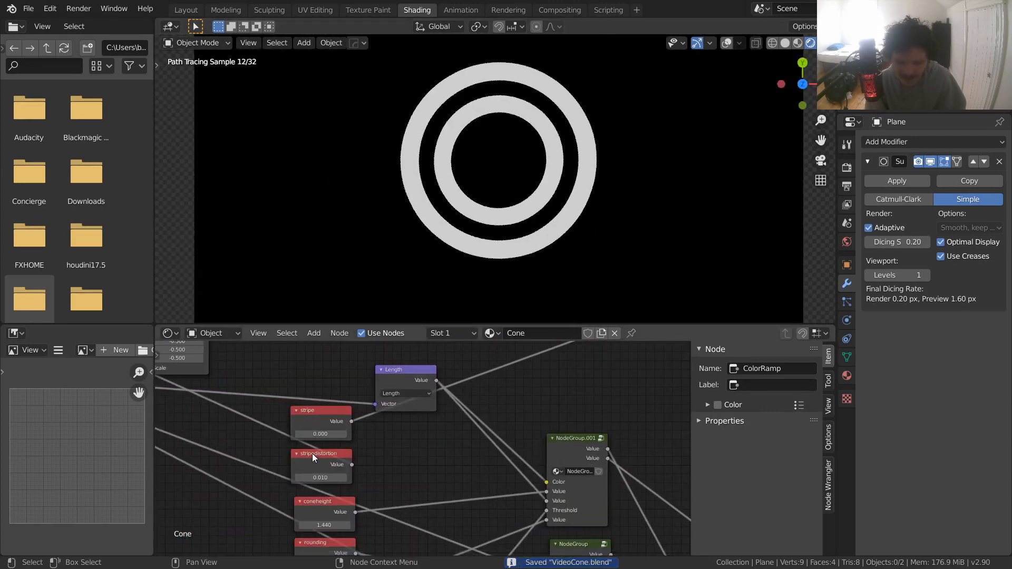
- Try a different value on the stripe node to resize the rings, and undo it
scroll(311, 452, up, 4)
middle_drag(286, 435, 372, 468)
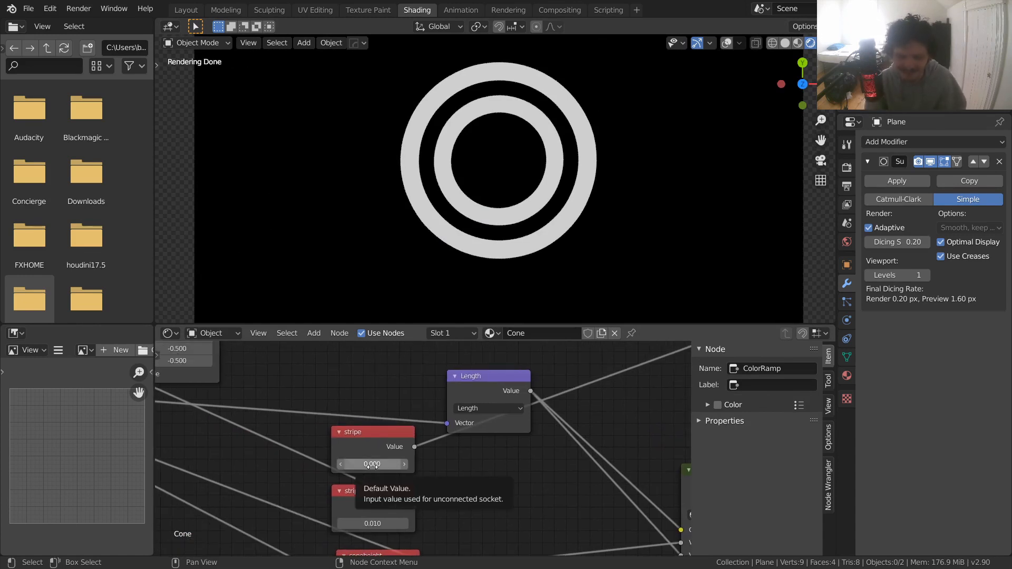
mouse_move(371, 464)
mouse_down()
mouse_move(436, 465)
mouse_move(366, 463)
mouse_up()
key(ctrl+z)
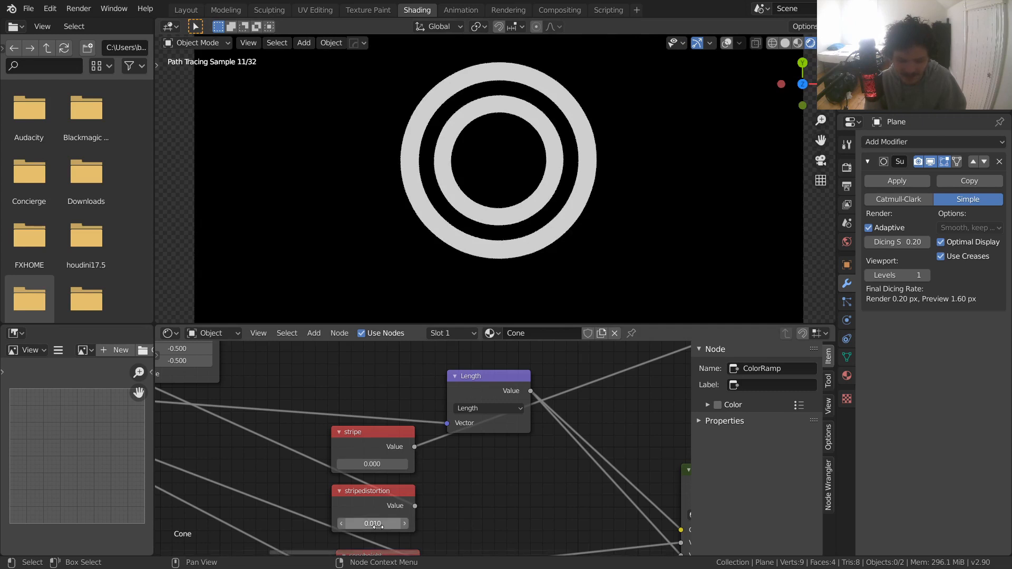
- Raise the stripedistortion value to 0.510 to distort the rings strongly
drag(378, 527, 378, 527)
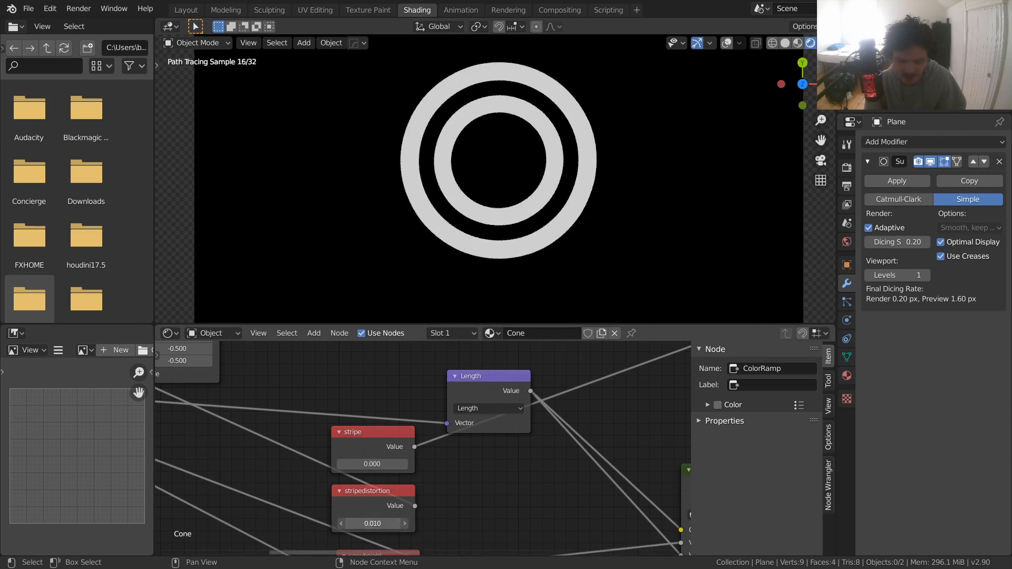
mouse_move(384, 524)
mouse_down()
mouse_move(367, 523)
mouse_move(385, 524)
mouse_up()
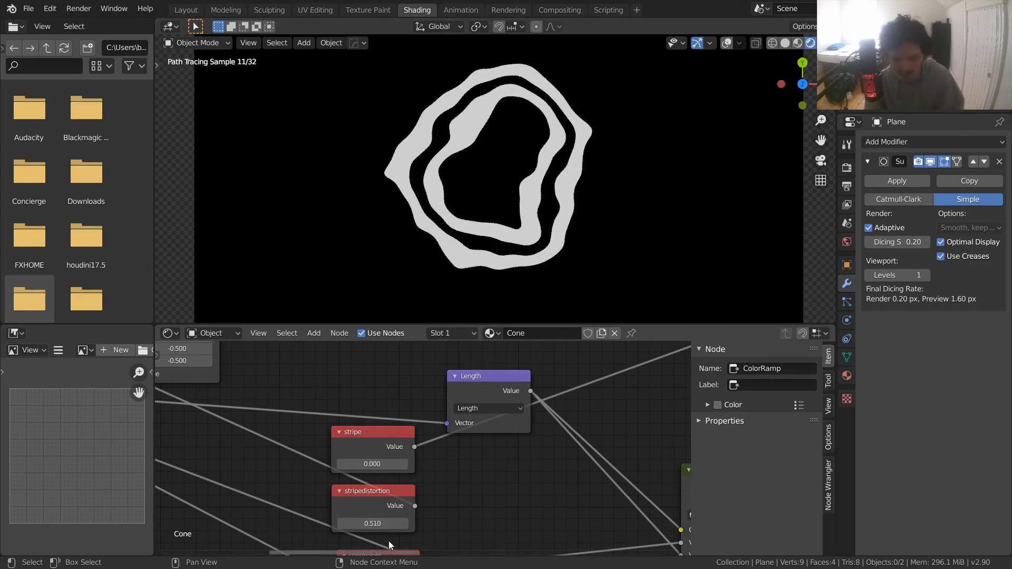
- Undo the strong stripedistortion change, save the file, and route the Mix Shader back into the Material Output's Surface
key(ctrl+z)
key(ctrl+s)
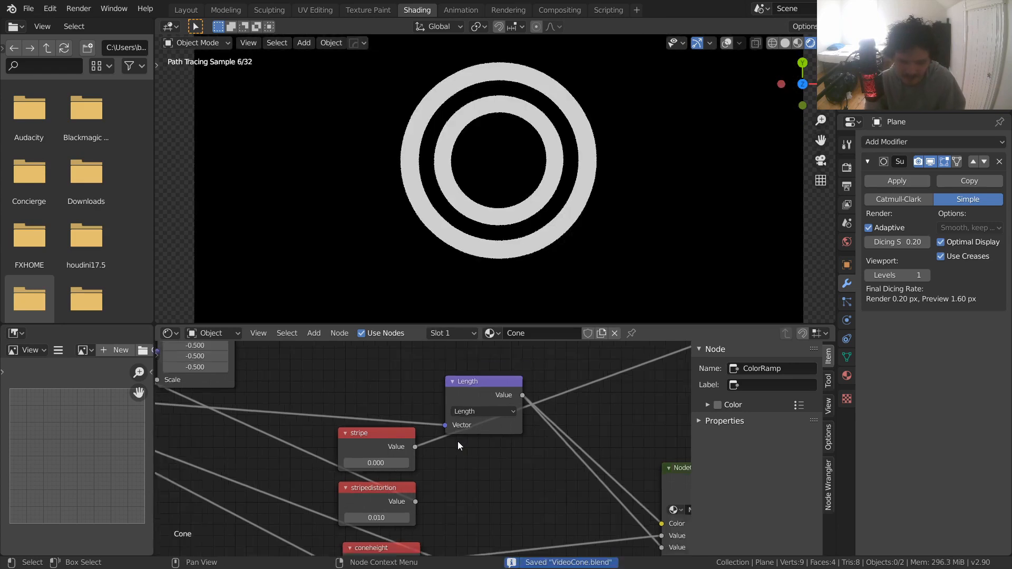
scroll(457, 441, down, 5)
ctrl+scroll(524, 431, right, 3)
ctrl+shift+click(488, 425)
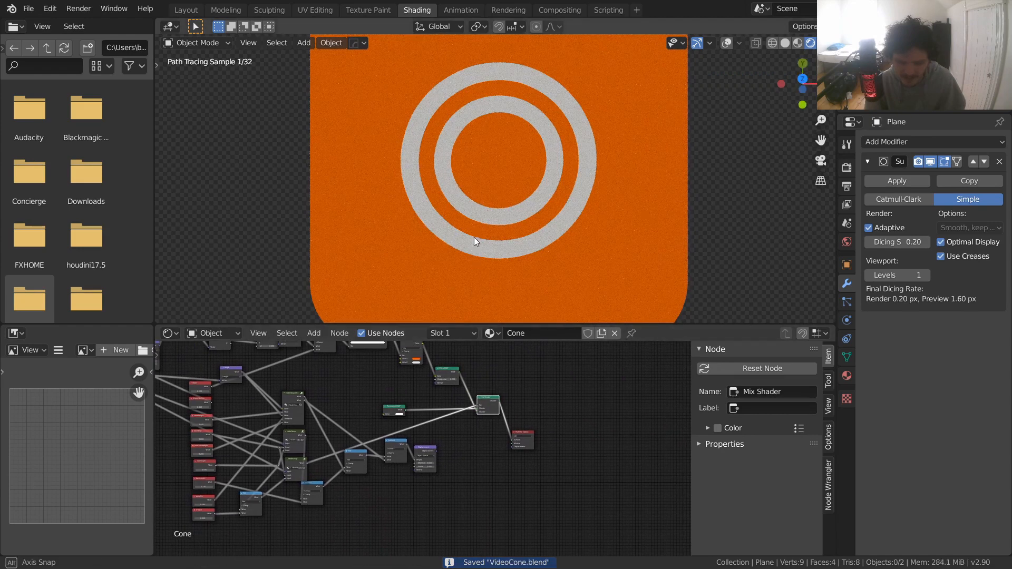
- Reconnect the Displacement node to the Material Output to bring back the full cone, and save the file
middle_drag(473, 237, 475, 216)
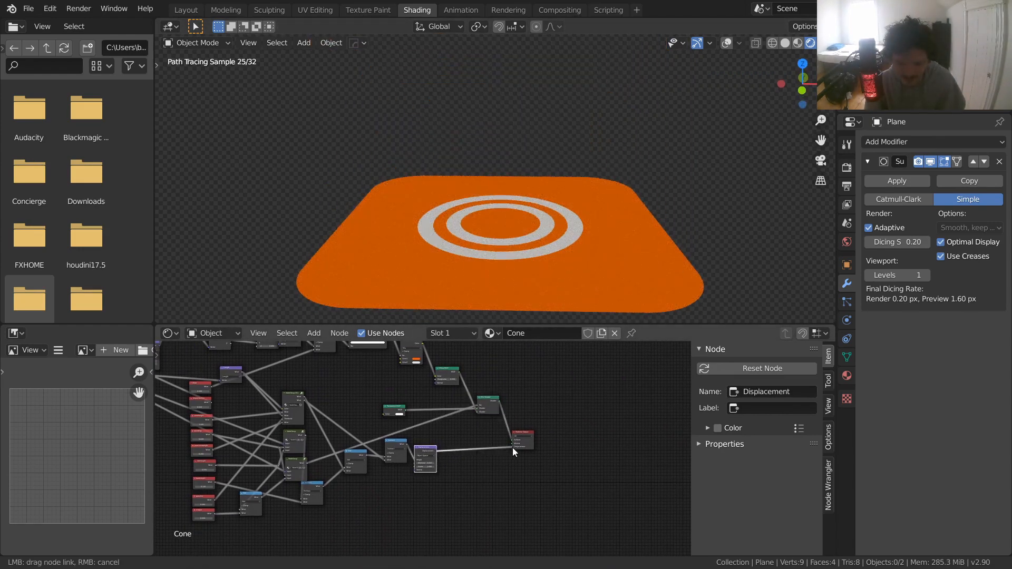
drag(512, 448, 513, 447)
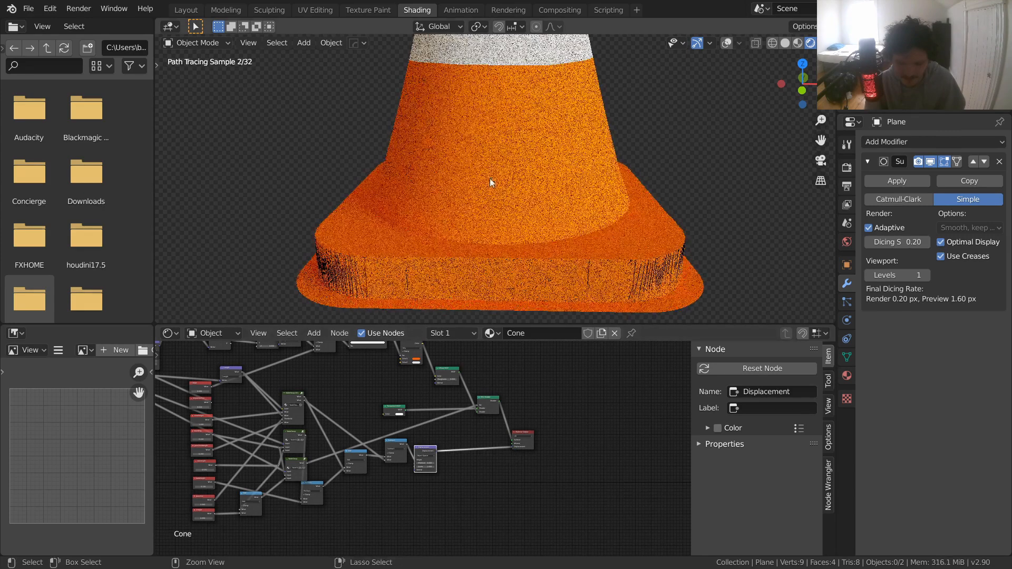
scroll(491, 174, down, 8)
key(ctrl+s)
shift+middle_drag(492, 168, 470, 198)
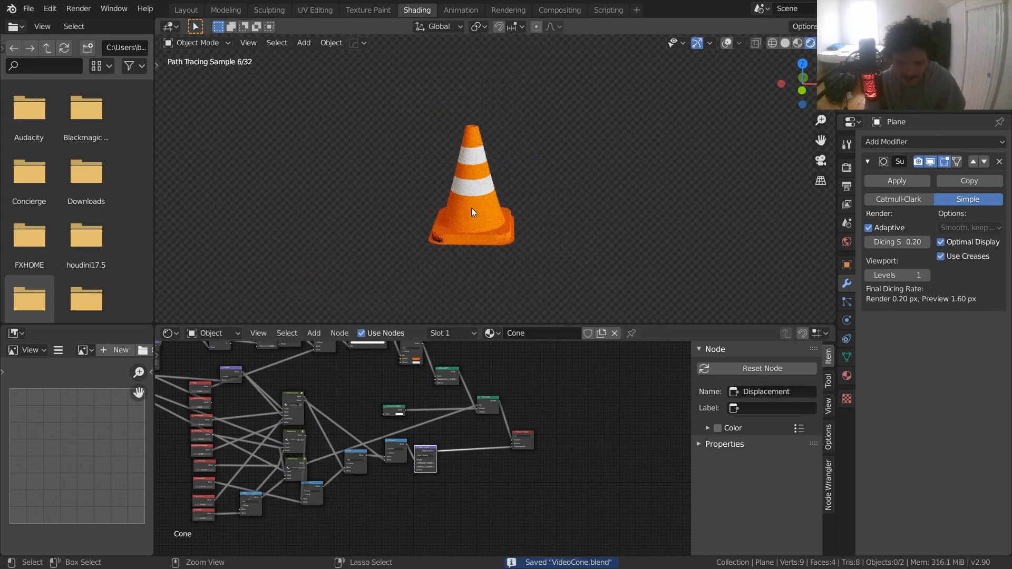
- Add a Value node of 1.000 below the Subtract node and connect it to the Displacement node's Scale
scroll(425, 446, up, 4)
drag(425, 445, 487, 450)
scroll(464, 448, up, 3)
middle_drag(454, 429, 407, 419)
key(shift+a)
click(423, 395)
text(val)
key(Return)
click(282, 511)
middle_drag(410, 488, 406, 434)
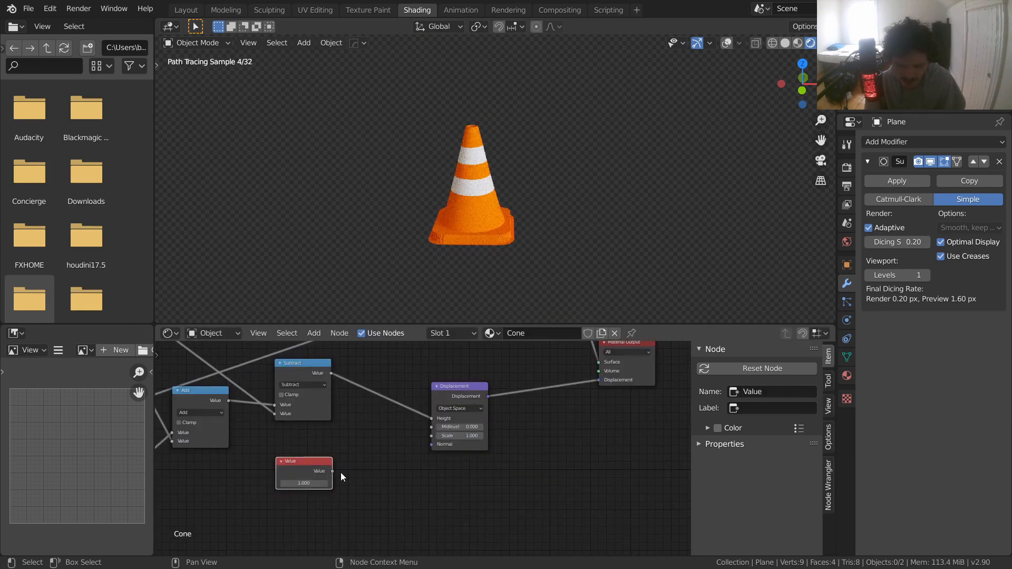
drag(332, 471, 431, 435)
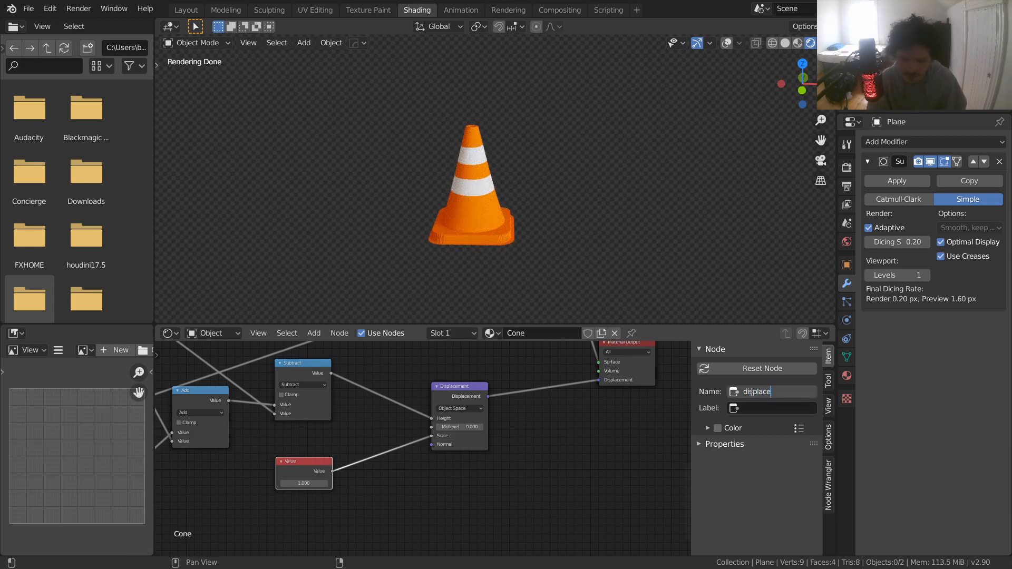
- Name and label the new Value node displacement
key(Tab)
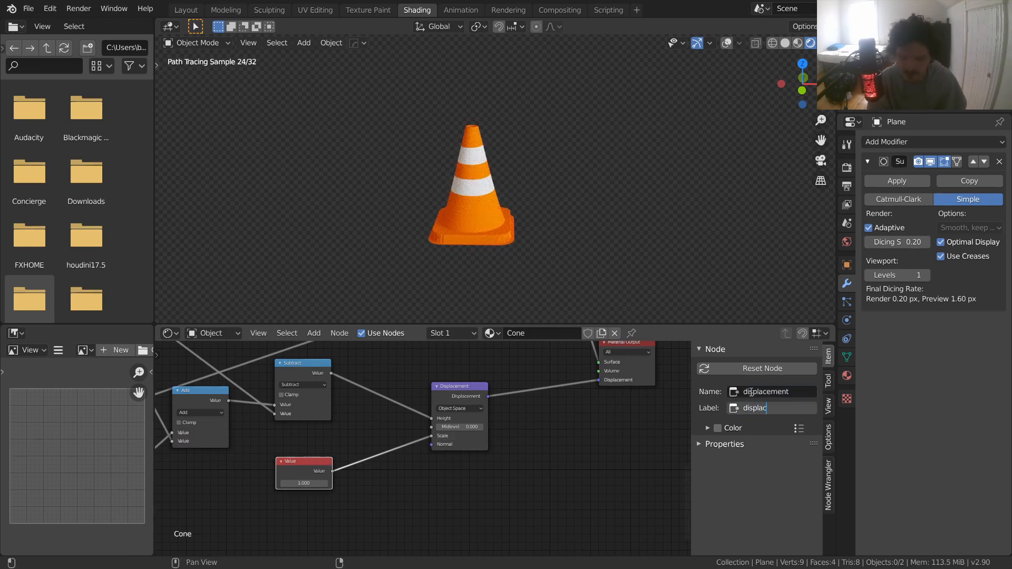
text(displacement)
key(Return)
scroll(417, 392, down, 3)
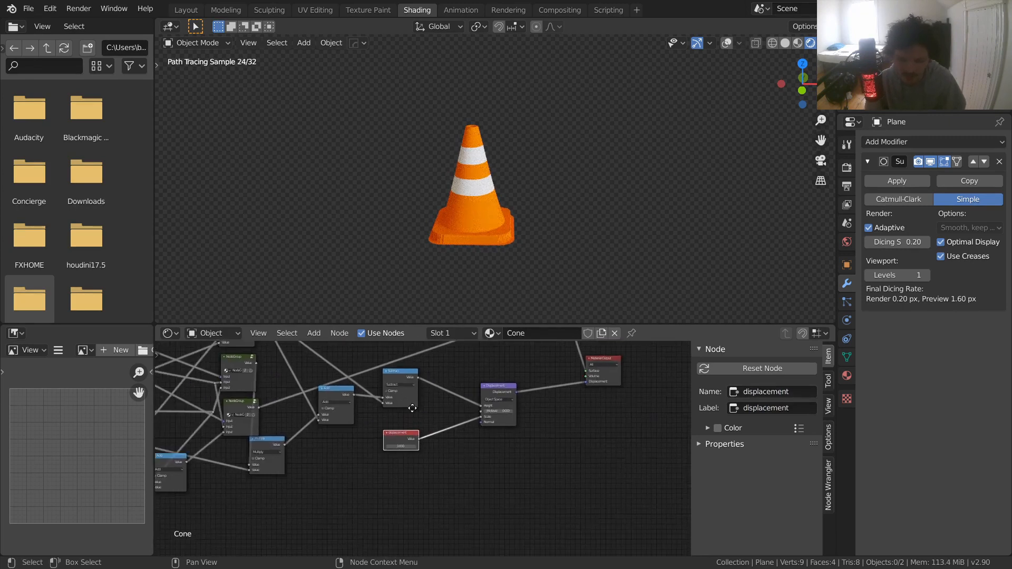
- Nudge the Displacement node up and place the displacement value node beneath the margin node in the red value column
scroll(417, 392, up, 2)
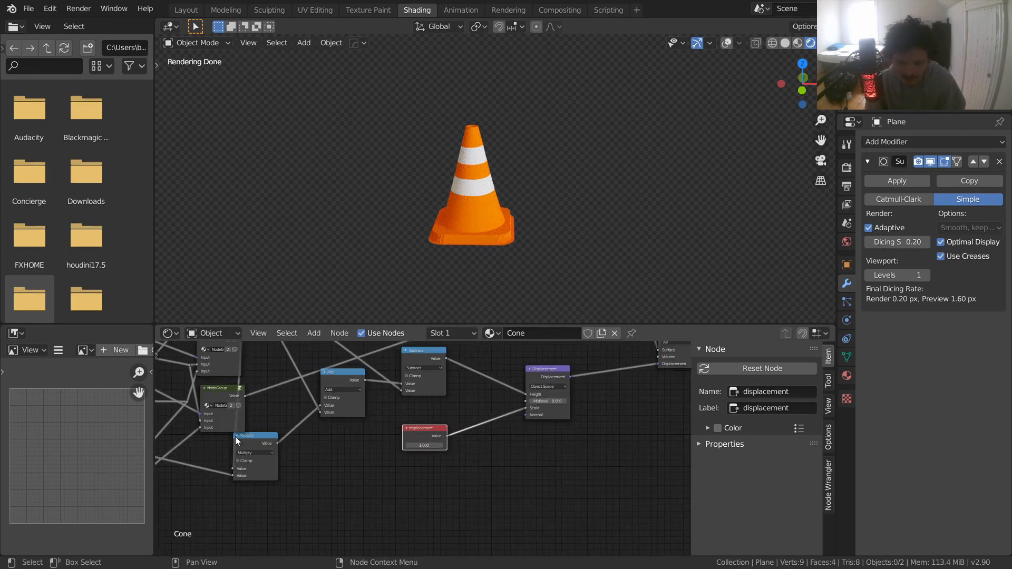
drag(540, 375, 548, 355)
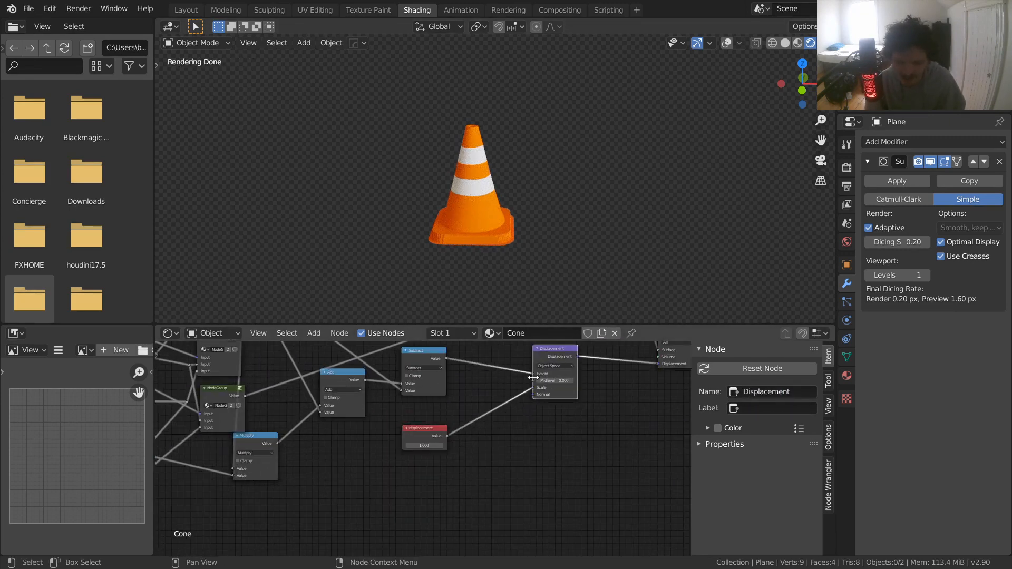
scroll(426, 418, down, 4)
drag(501, 473, 435, 437)
key(g)
click(248, 502)
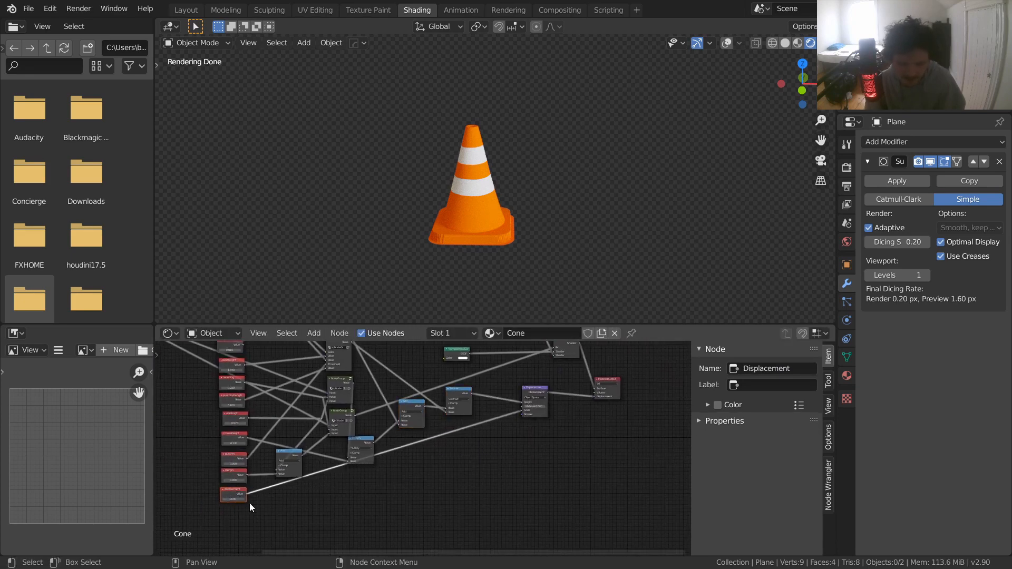
- Try a different value on the displacement value node and reset it to 1
scroll(249, 504, up, 5)
middle_drag(248, 500, 454, 480)
scroll(406, 482, up, 5)
middle_drag(358, 512, 443, 461)
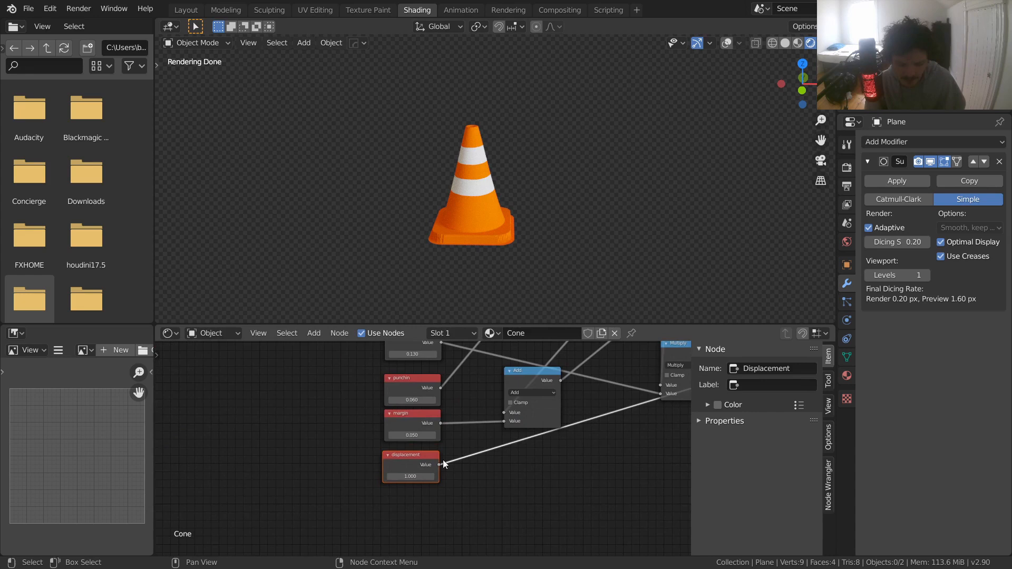
drag(420, 477, 473, 477)
double_click(416, 477)
text(1)
key(Return)
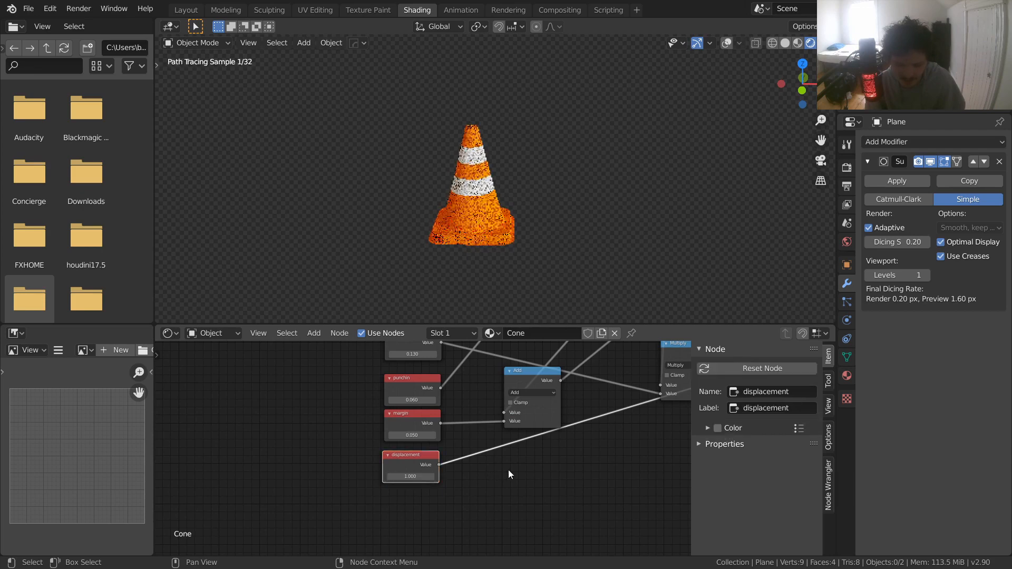
- Shift the Mix Shader, Material Output and Diffuse BSDF nodes over to make room after the colour Mix node
scroll(595, 448, down, 8)
middle_drag(643, 435, 229, 507)
middle_drag(434, 412, 481, 481)
scroll(447, 400, up, 5)
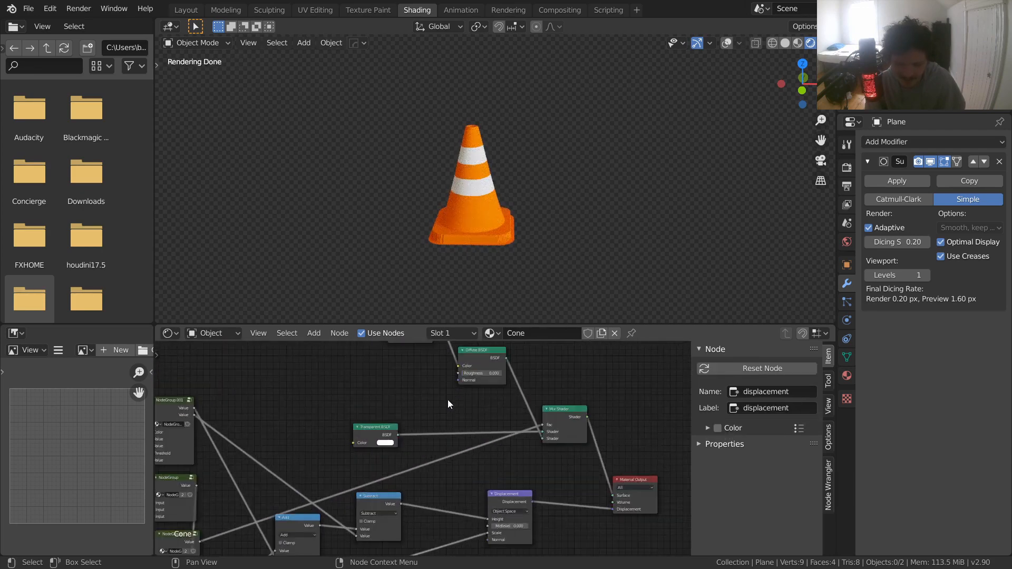
middle_drag(448, 390, 376, 423)
drag(603, 536, 484, 414)
drag(493, 449, 561, 456)
drag(403, 395, 471, 399)
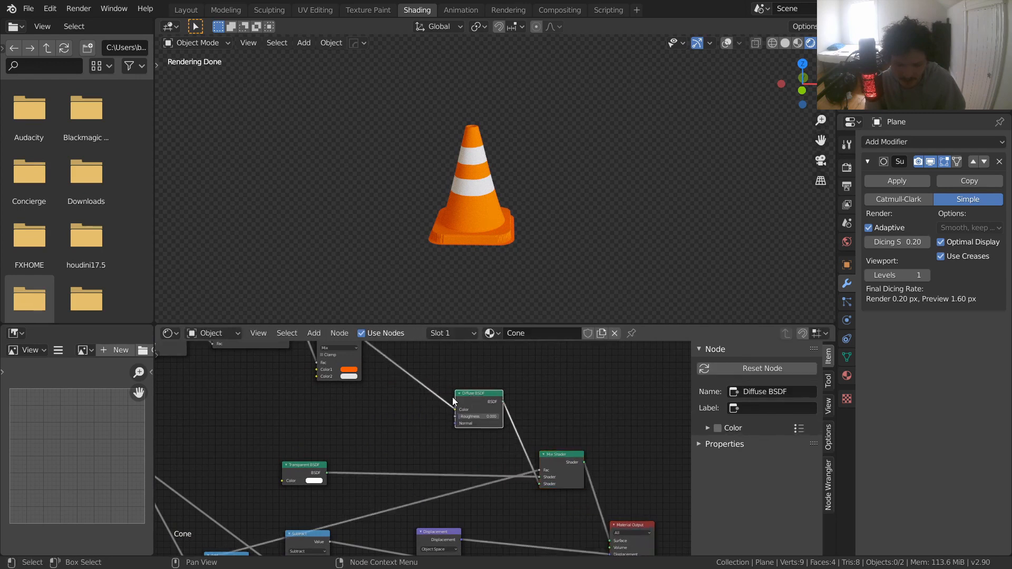
- Duplicate the orange-and-white Mix node onto the link before the Diffuse BSDF and set the duplicate's Color2 to pure white
middle_drag(349, 346, 365, 404)
key(shift+d)
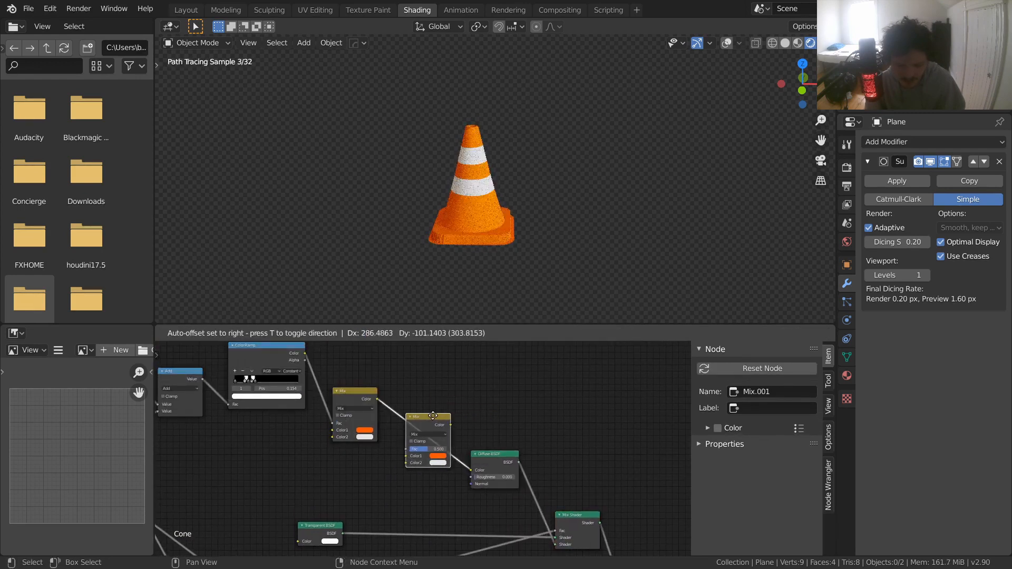
click(446, 448)
scroll(424, 450, up, 2)
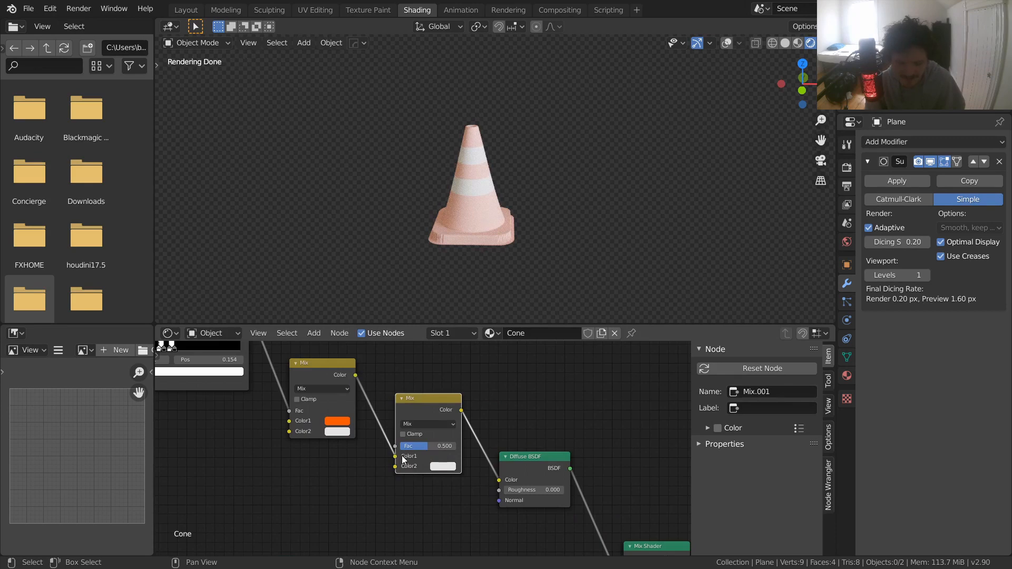
scroll(399, 462, down, 2)
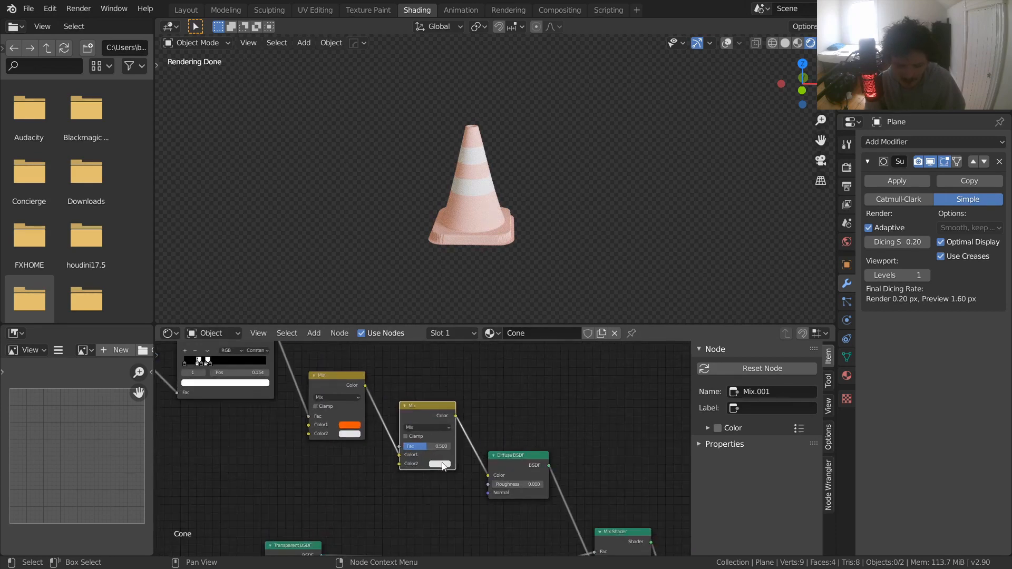
click(440, 464)
drag(498, 354, 499, 346)
- Connect the displacement value node to the second Mix node's Fac and save the file
scroll(308, 458, down, 10)
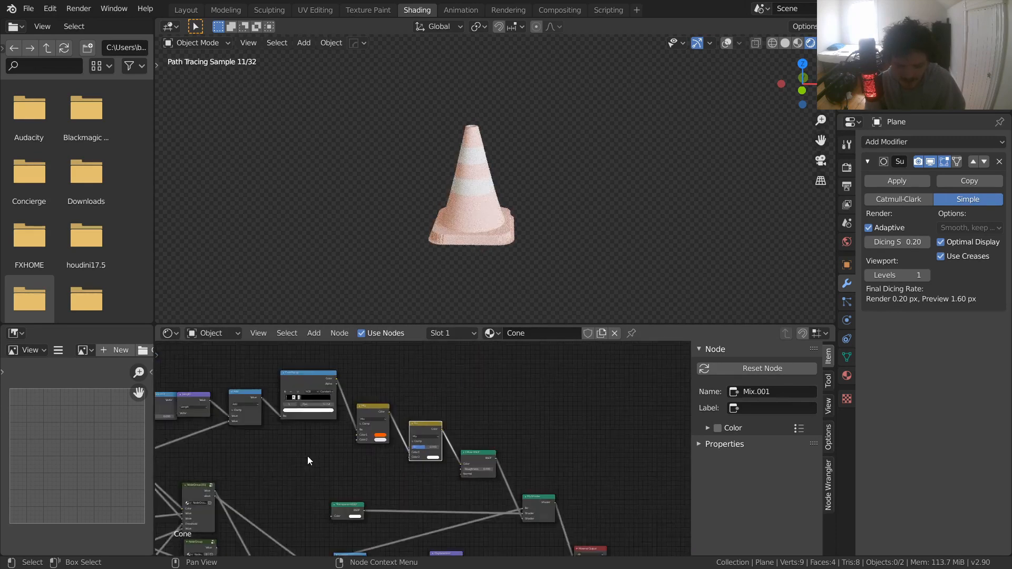
middle_drag(263, 486, 359, 422)
click(303, 533)
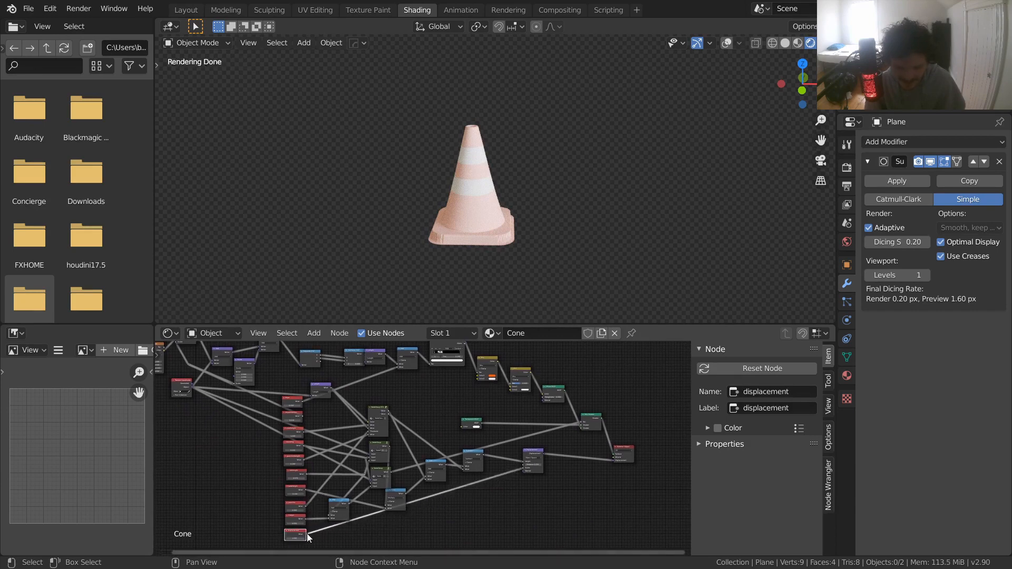
drag(304, 533, 513, 386)
key(ctrl+s)
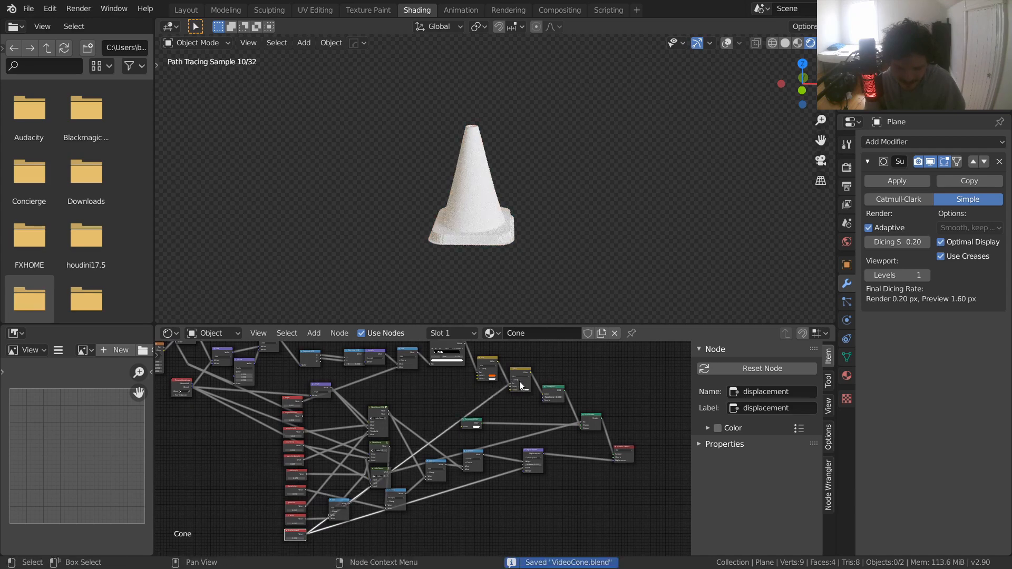
- Move the first Mix node's colour link from Color1 to Color2 on the second Mix node
scroll(527, 380, up, 5)
middle_drag(559, 357, 337, 437)
scroll(342, 436, up, 9)
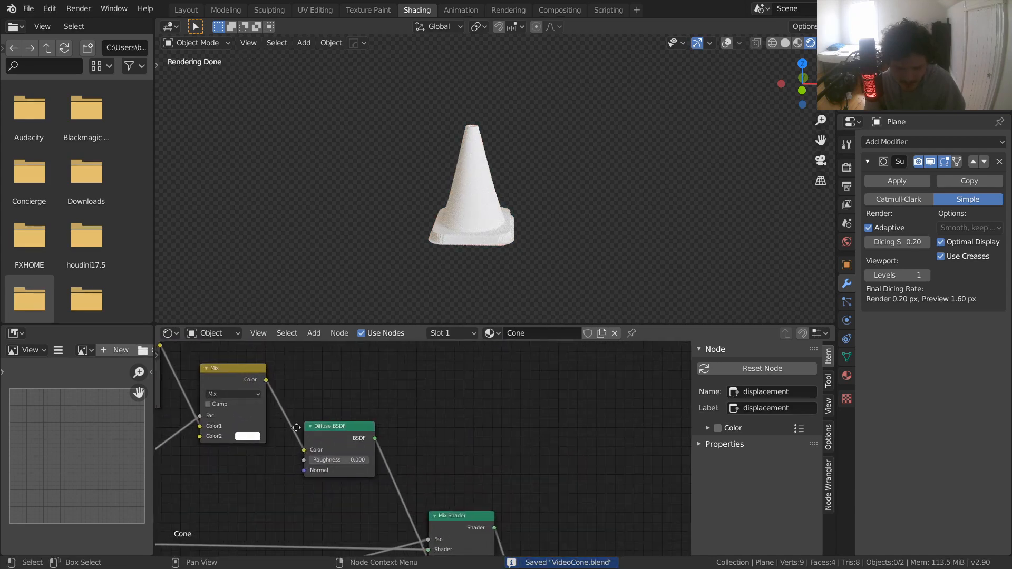
middle_drag(231, 381, 353, 395)
click(352, 384)
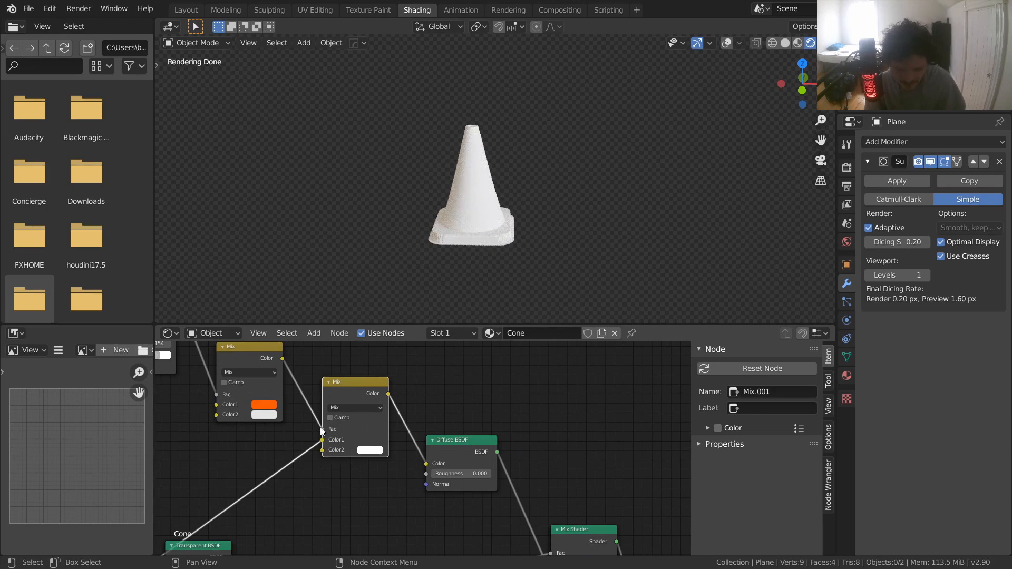
key(alt+s)
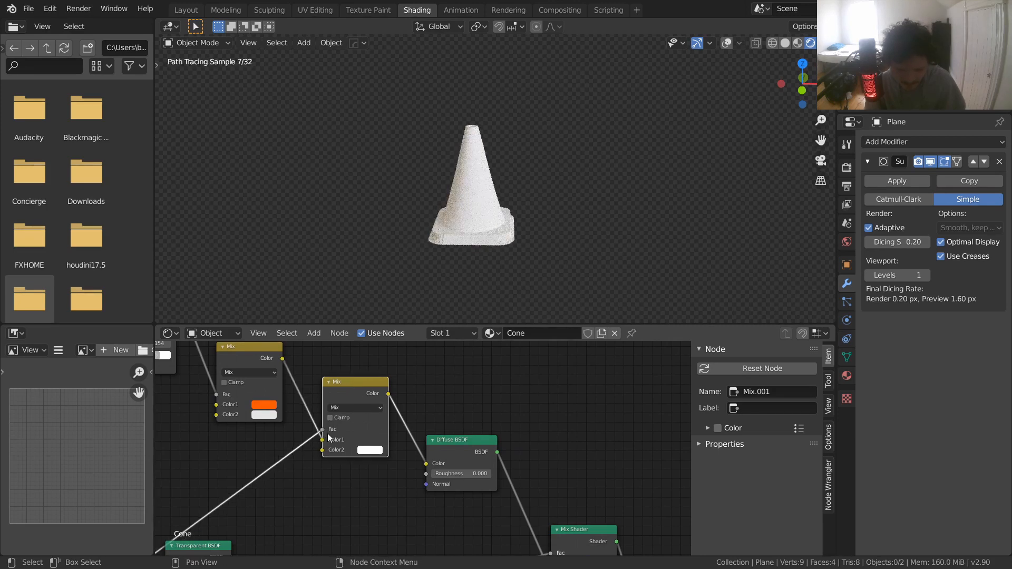
middle_drag(324, 440, 368, 438)
drag(365, 438, 365, 448)
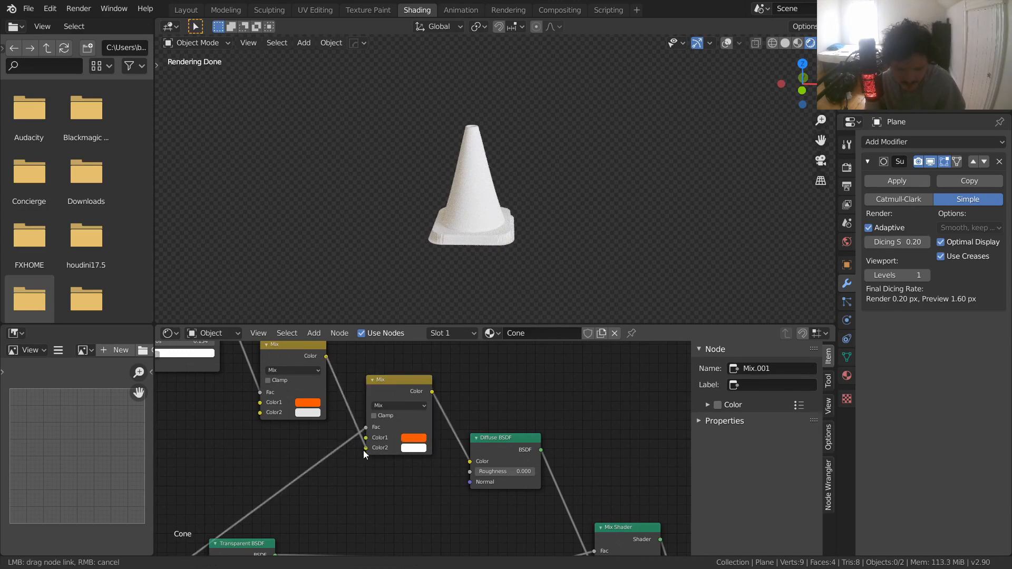
- Save the file and lower the displacement value to 0 to flatten the cone into a plane
mouse_move(342, 460)
middle_down()
mouse_move(419, 404)
mouse_move(331, 471)
mouse_move(339, 457)
middle_up()
scroll(340, 457, up, 5)
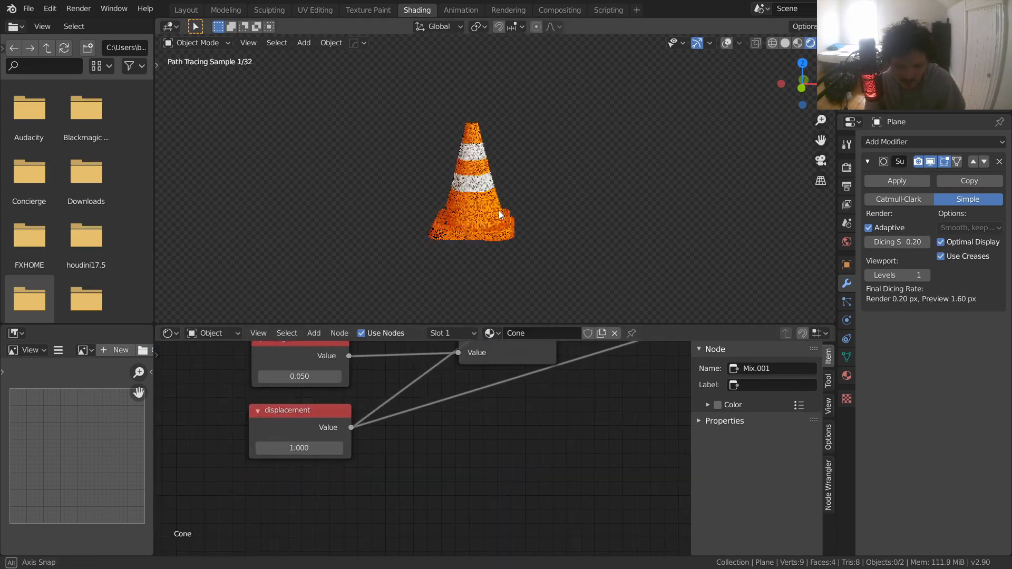
key(ctrl+s)
scroll(490, 207, up, 3)
drag(299, 448, 261, 448)
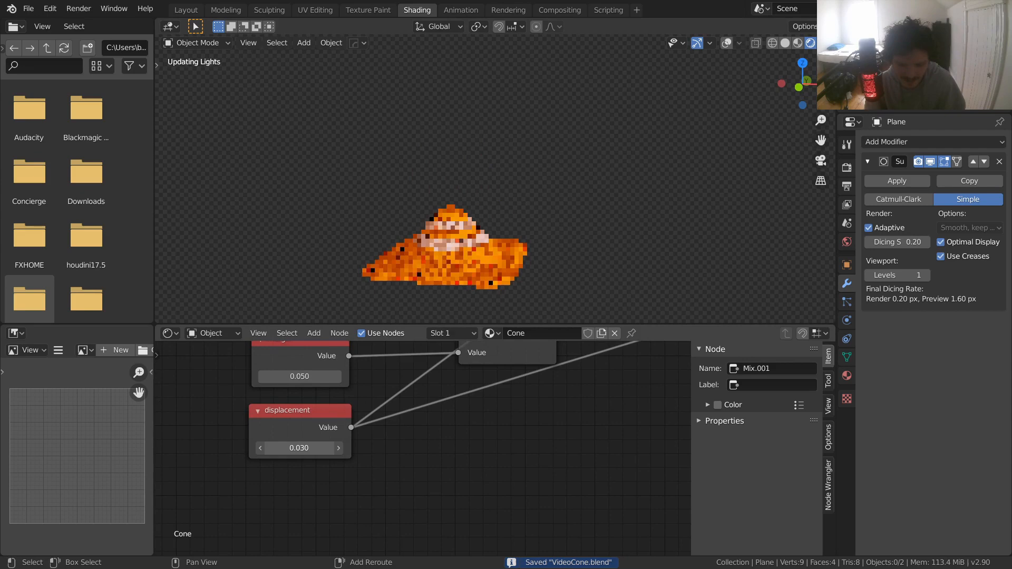
click(318, 449)
text(0)
key(Return)
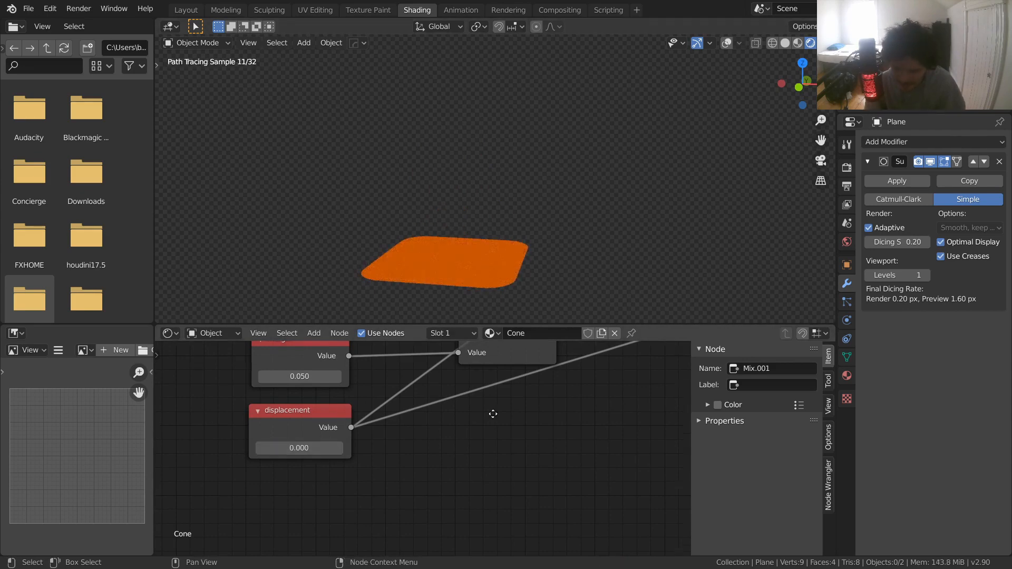
- Remove the saturation from the second Mix node's Color1 so it is white
scroll(410, 457, down, 3)
scroll(410, 457, down, 4)
middle_drag(507, 394, 254, 539)
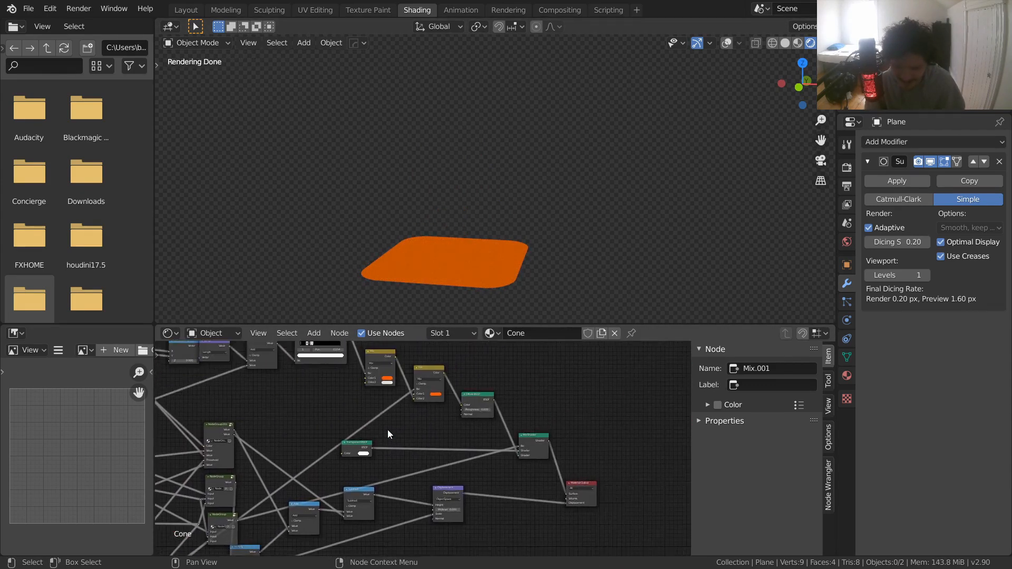
scroll(387, 429, up, 4)
middle_drag(459, 399, 396, 483)
click(403, 454)
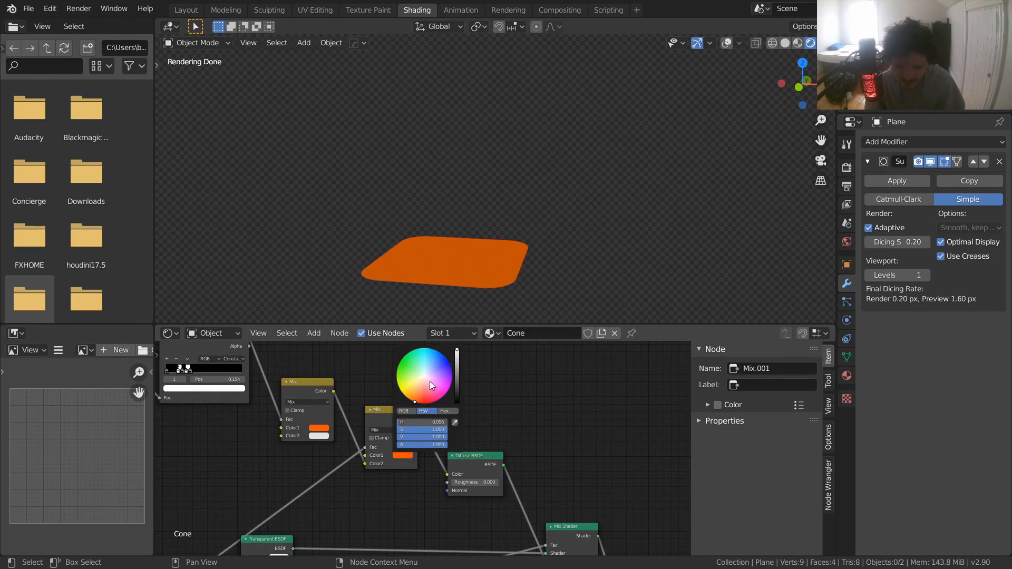
drag(423, 432, 374, 432)
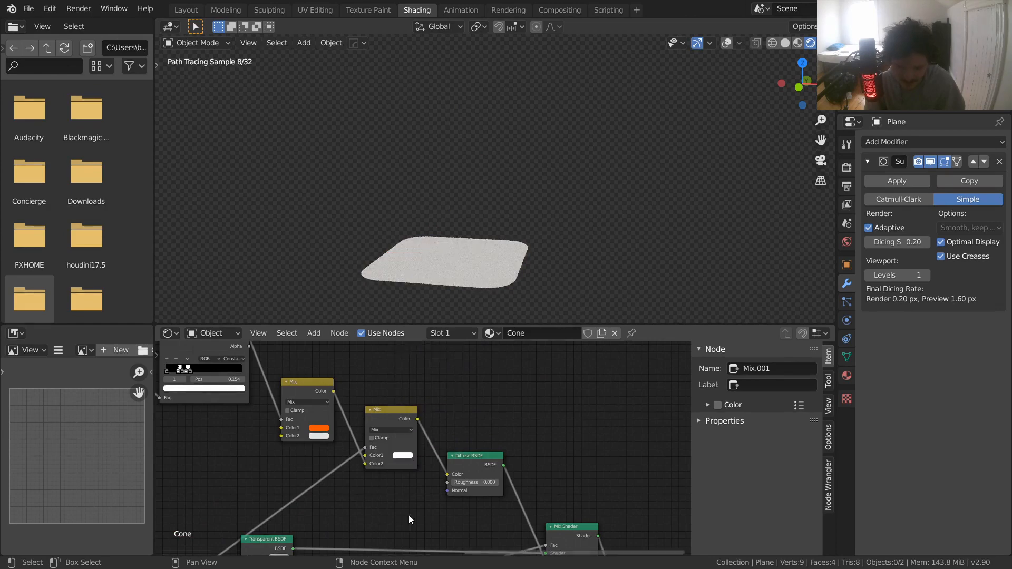
- Set the displacement value back to 1.000 and try lowering it to 0.31 to check the colour fade
scroll(391, 447, down, 8)
middle_drag(321, 456, 531, 367)
scroll(516, 447, up, 8)
middle_drag(454, 458, 274, 442)
scroll(377, 454, up, 4)
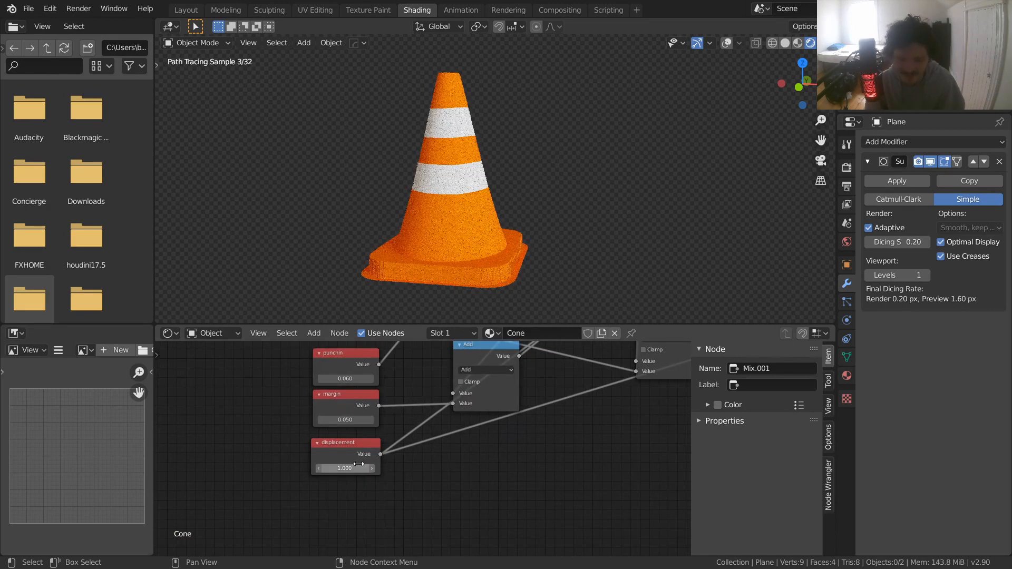
shift+drag(351, 468, 322, 468)
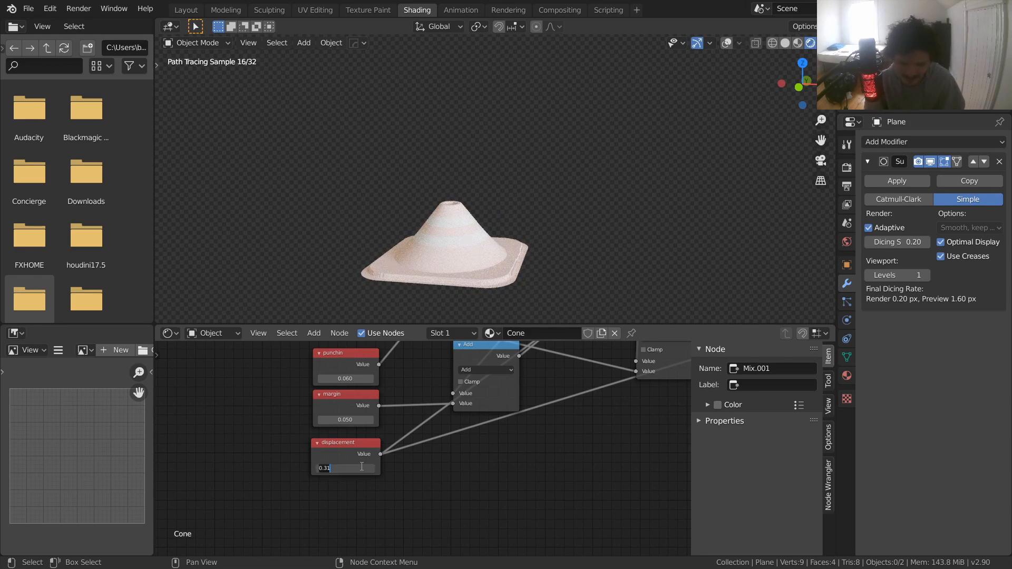
- Reposition the Mix Shader node beside the Material Output and save the file
scroll(433, 473, down, 5)
middle_drag(591, 423, 317, 533)
middle_drag(567, 403, 432, 451)
scroll(482, 453, up, 2)
drag(469, 416, 454, 419)
key(ctrl+s)
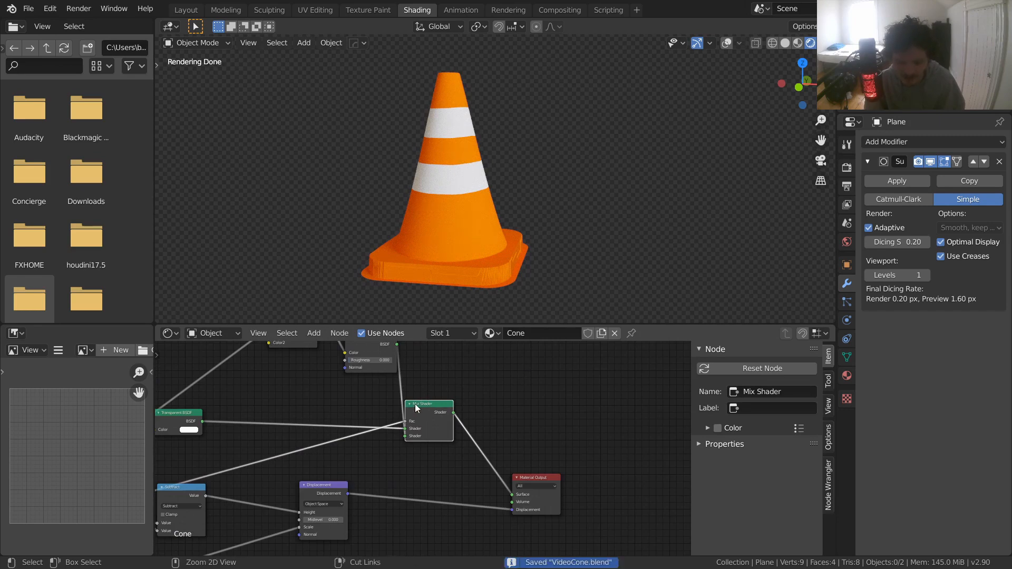
- Try inserting a Math node on the link feeding the Mix Shader's Fac input
middle_drag(416, 404, 643, 323)
middle_drag(564, 406, 305, 473)
middle_drag(484, 452, 654, 456)
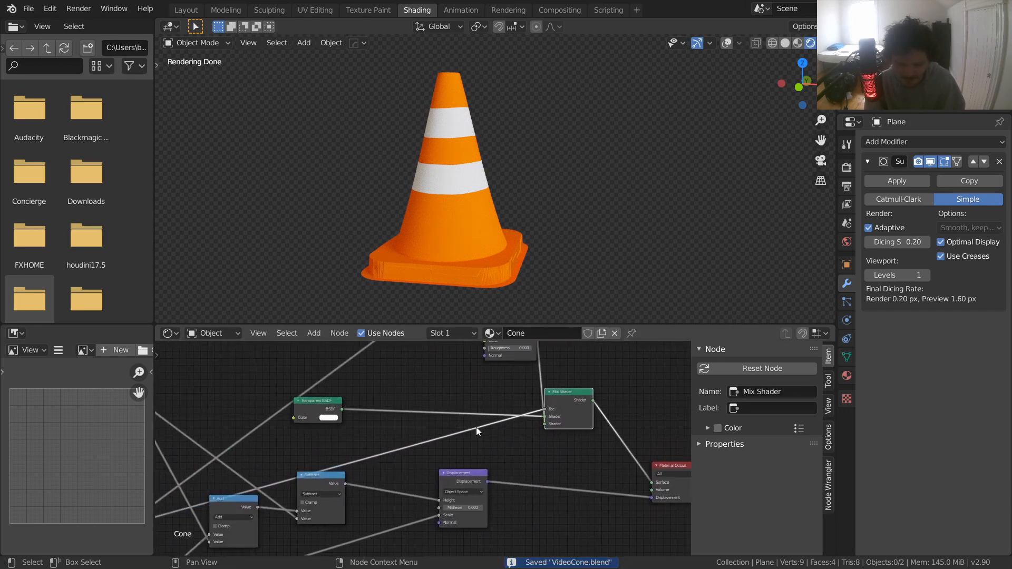
key(shift+a)
click(400, 374)
text(math)
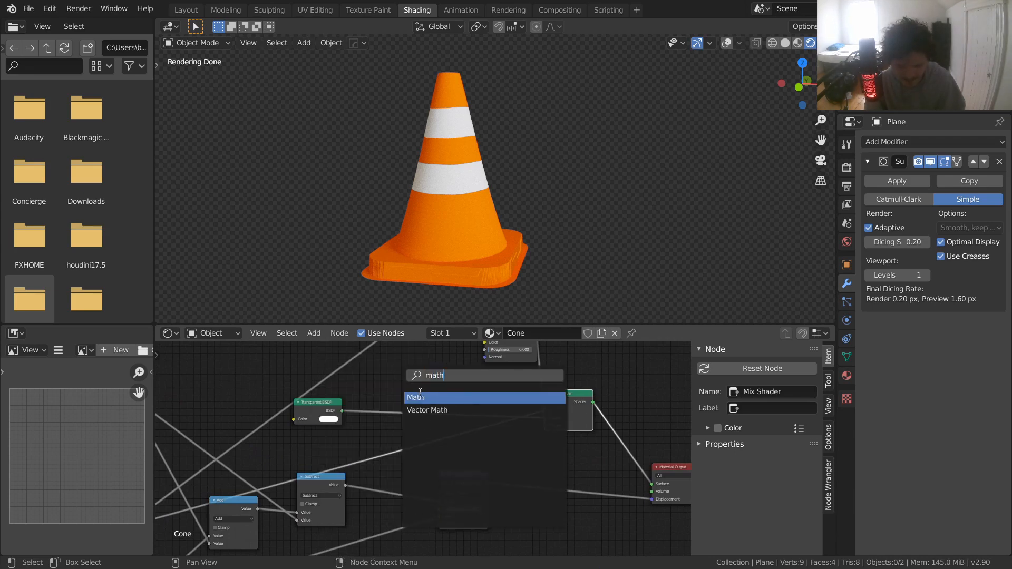
key(Return)
click(402, 445)
scroll(402, 445, down, 3)
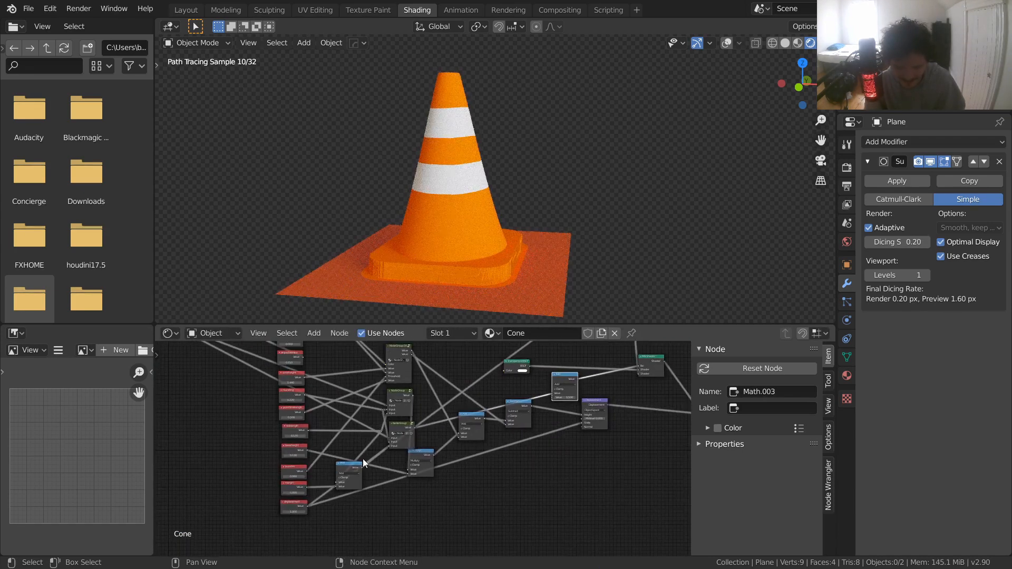
- Connect the displacement value to the new Math node's second input and switch its operation to Subtract
click(307, 505)
drag(308, 504, 549, 399)
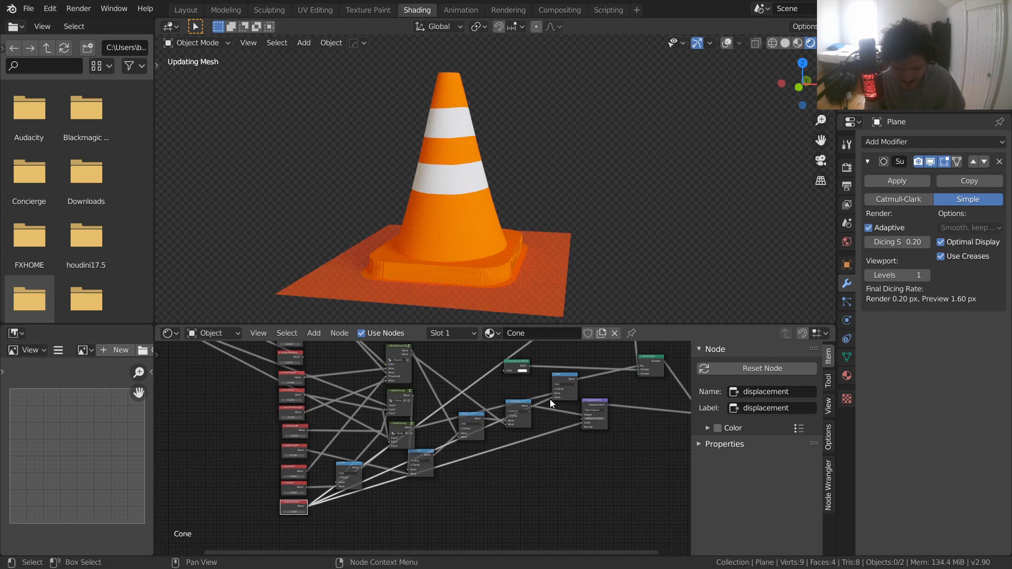
scroll(548, 409, up, 3)
middle_drag(603, 370, 539, 403)
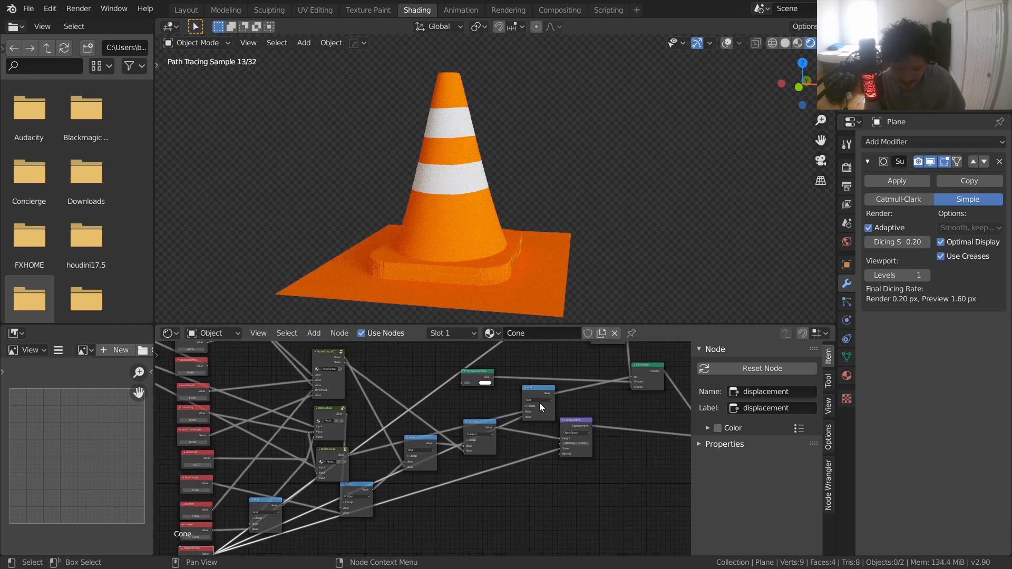
ctrl+scroll(539, 400, down, 1)
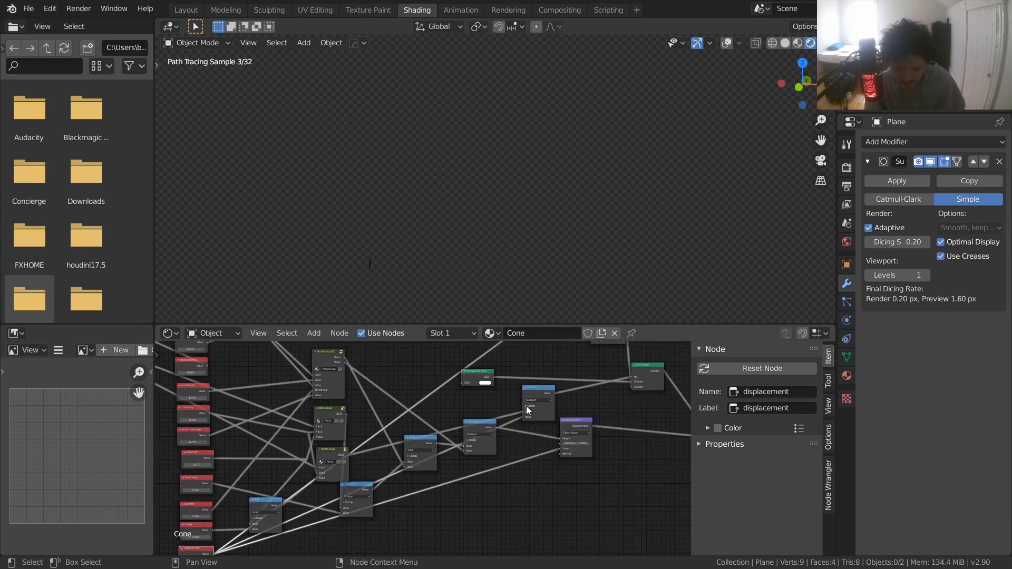
- Delete the new Math node while keeping its incoming link connected to the Mix Shader, and save the file
click(537, 392)
key(ctrl+x)
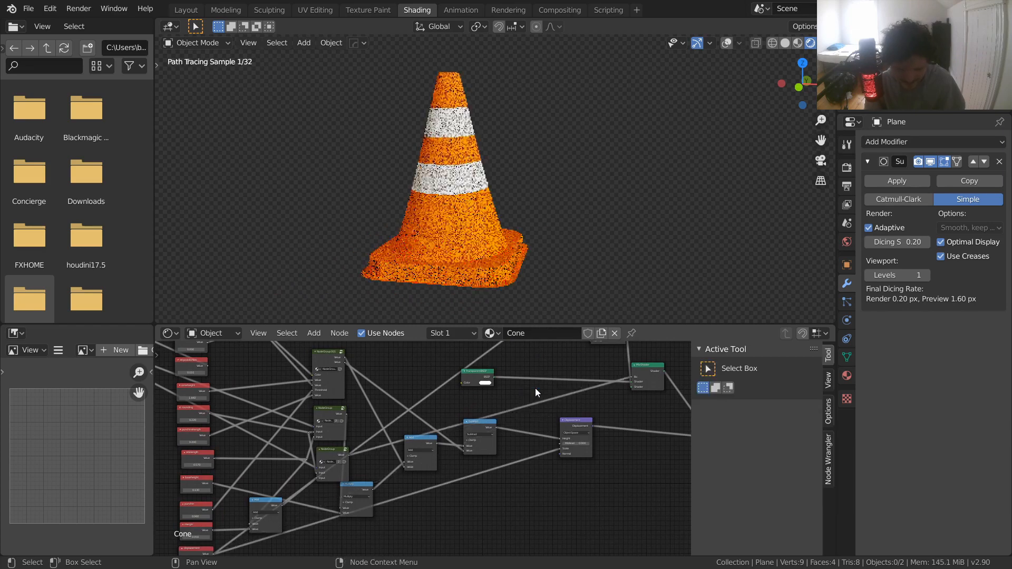
key(ctrl+s)
- Rename the displacement value node to "transition" in both its name and label, and save the file
middle_drag(595, 389, 521, 418)
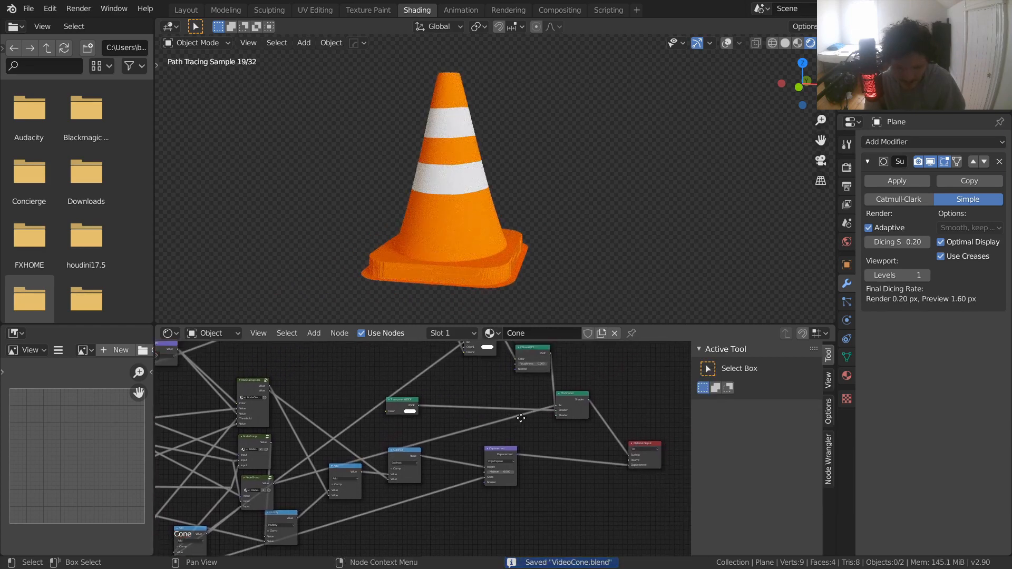
scroll(500, 232, down, 2)
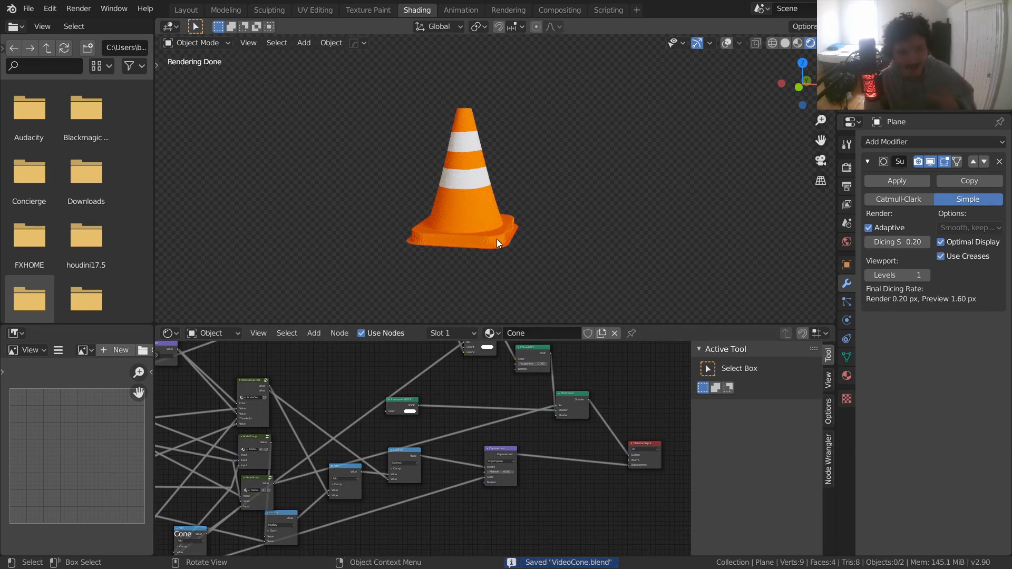
scroll(356, 435, down, 1)
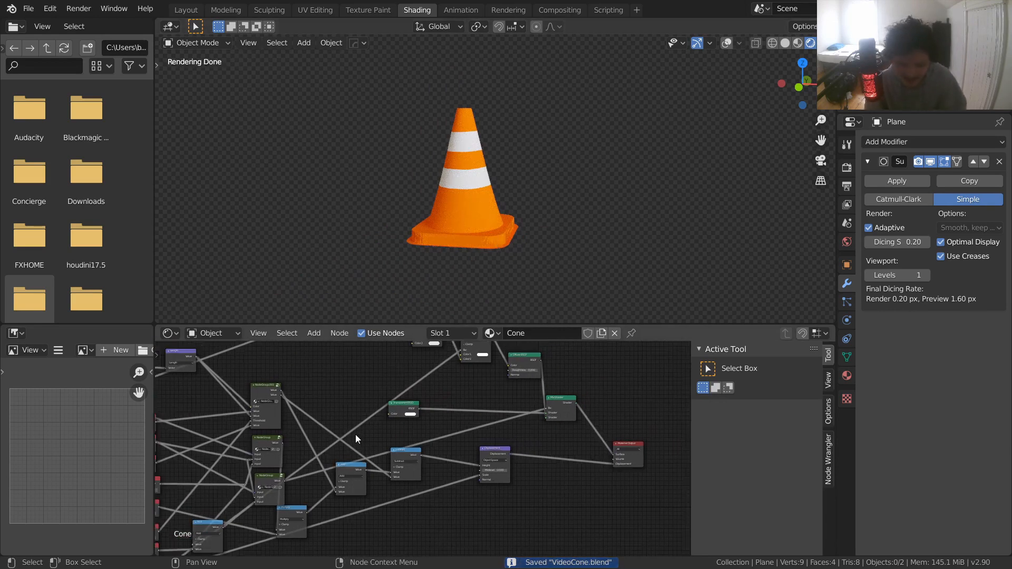
middle_drag(352, 435, 610, 352)
key(ctrl+s)
scroll(454, 462, up, 2)
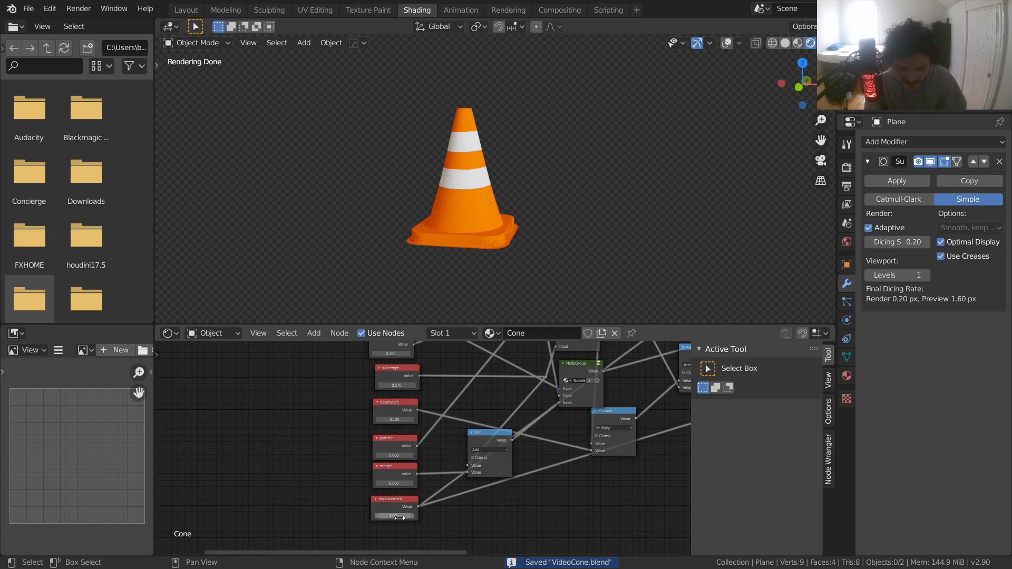
click(392, 505)
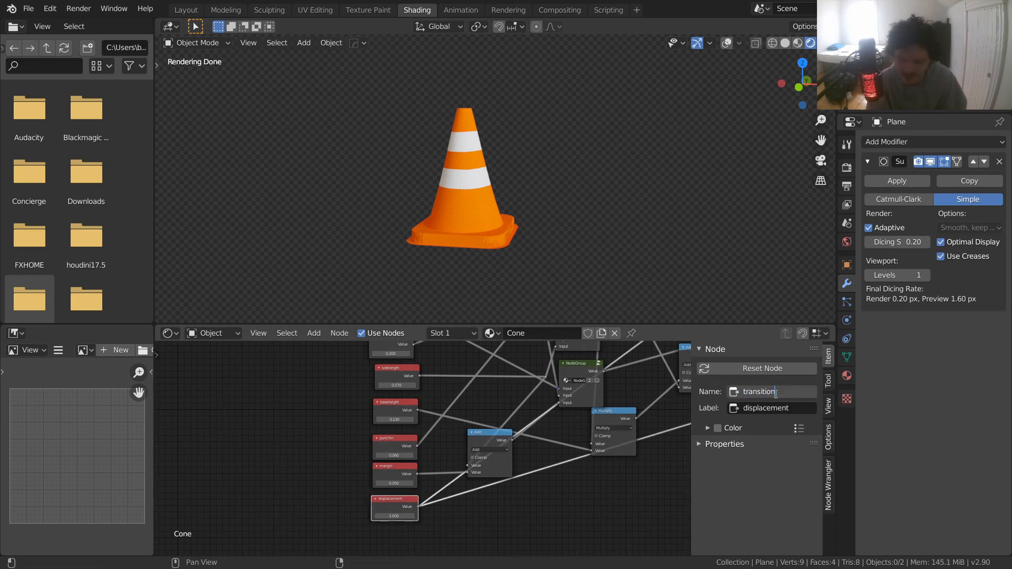
key(Return)
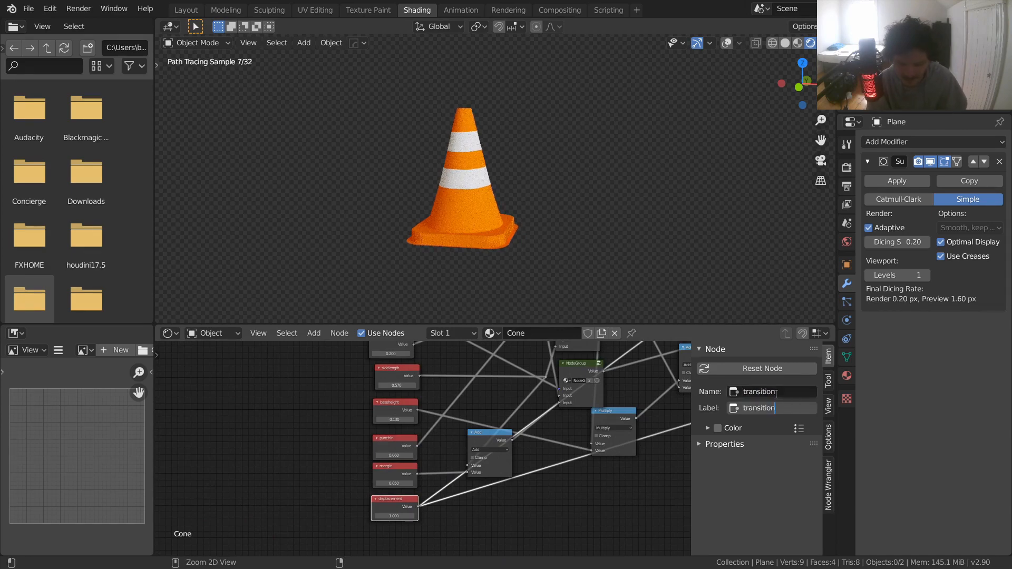
key(ctrl+s)
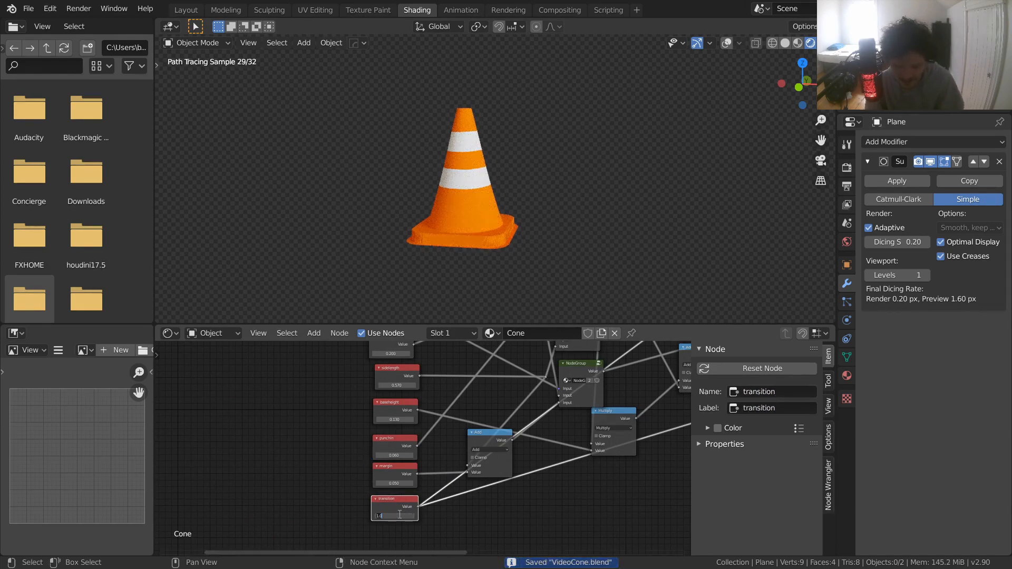
- Try the transition value at 0 and return it to 1
text(0)
key(Return)
drag(395, 516, 399, 515)
text(1)
key(Return)
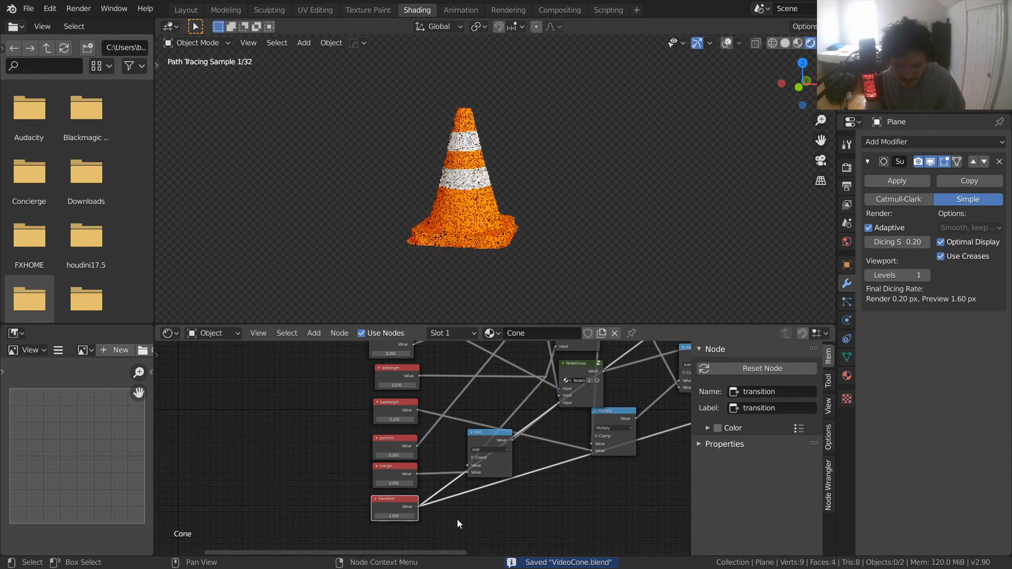
- Save the file and move the lower Length node away from the stripe value node towards the node groups
scroll(456, 511, down, 5)
key(ctrl+s)
middle_drag(579, 441, 387, 484)
scroll(395, 473, down, 1)
scroll(394, 469, down, 8)
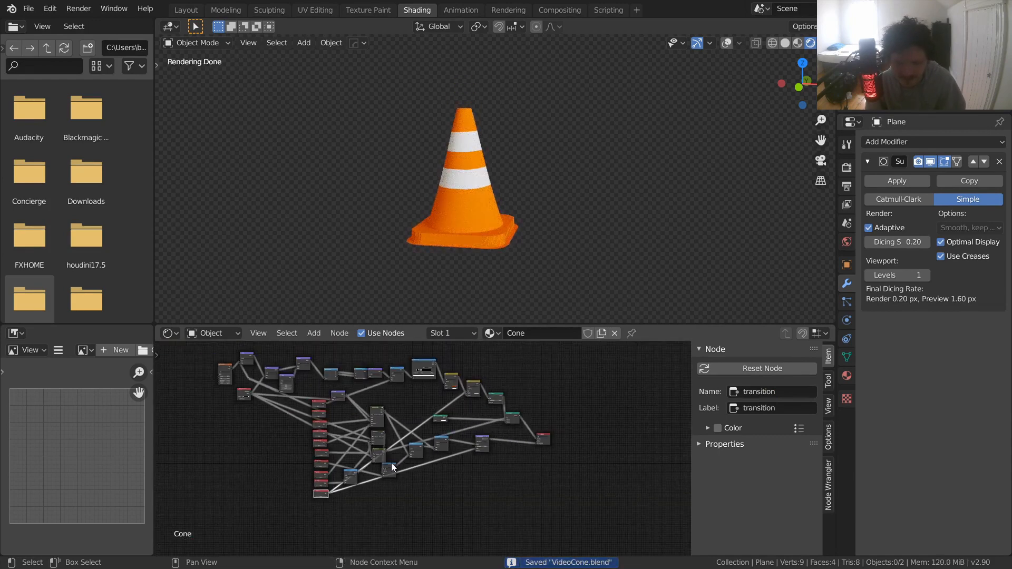
middle_drag(377, 448, 457, 477)
scroll(395, 443, up, 7)
middle_drag(369, 425, 371, 497)
scroll(393, 482, up, 5)
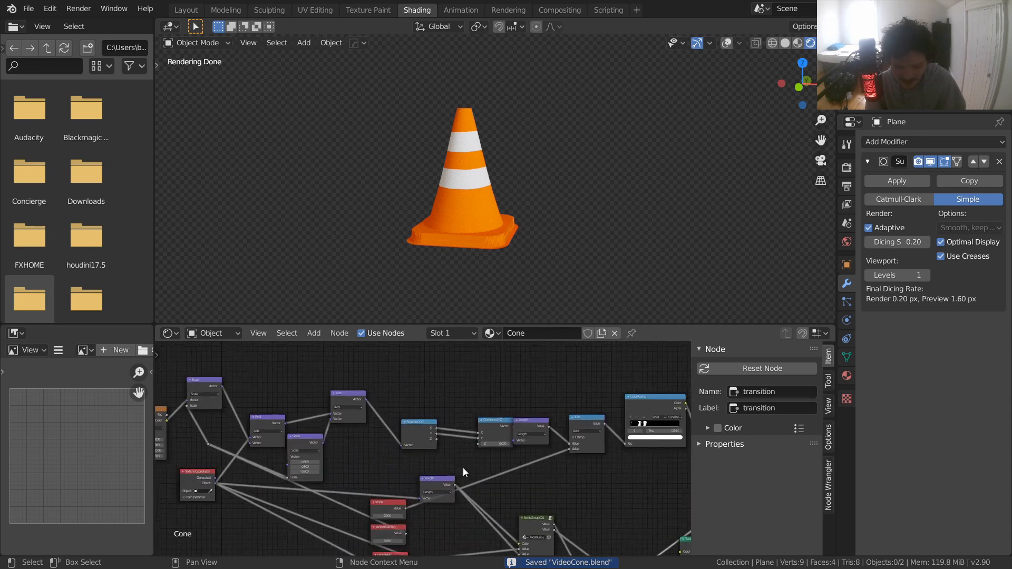
drag(432, 481, 493, 472)
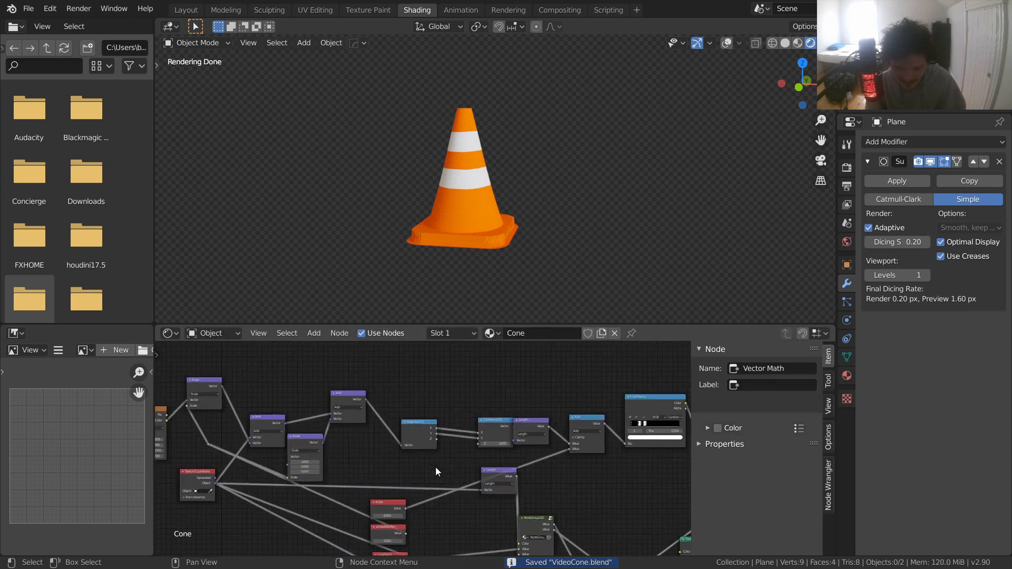
- Tighten the stripe chain by moving its vector nodes towards the Combine XYZ node, and place the reroute just below the Scale node
drag(409, 428, 418, 430)
click(422, 429)
middle_drag(416, 432, 518, 458)
drag(482, 495, 384, 438)
key(g)
click(398, 405)
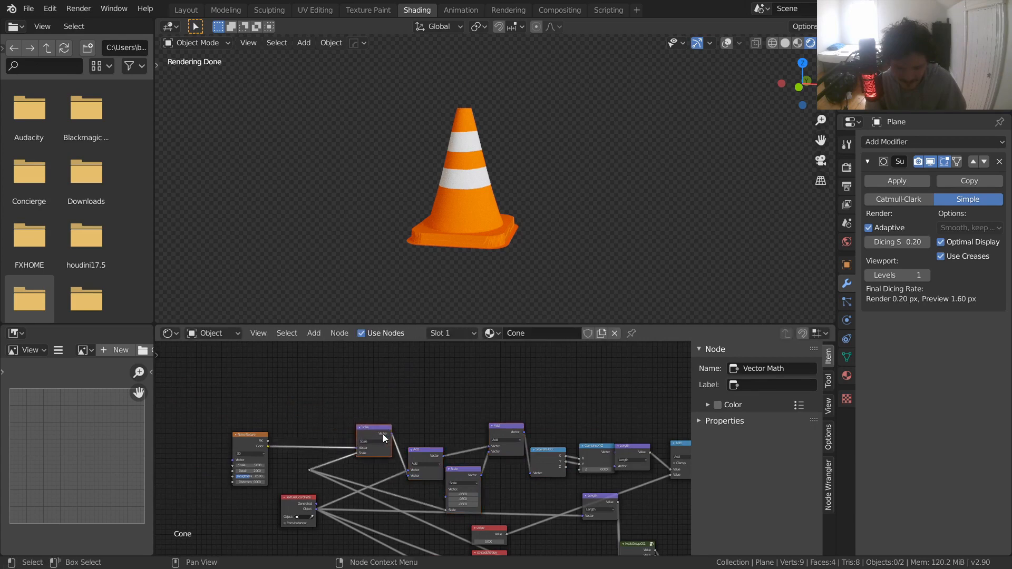
drag(310, 470, 366, 481)
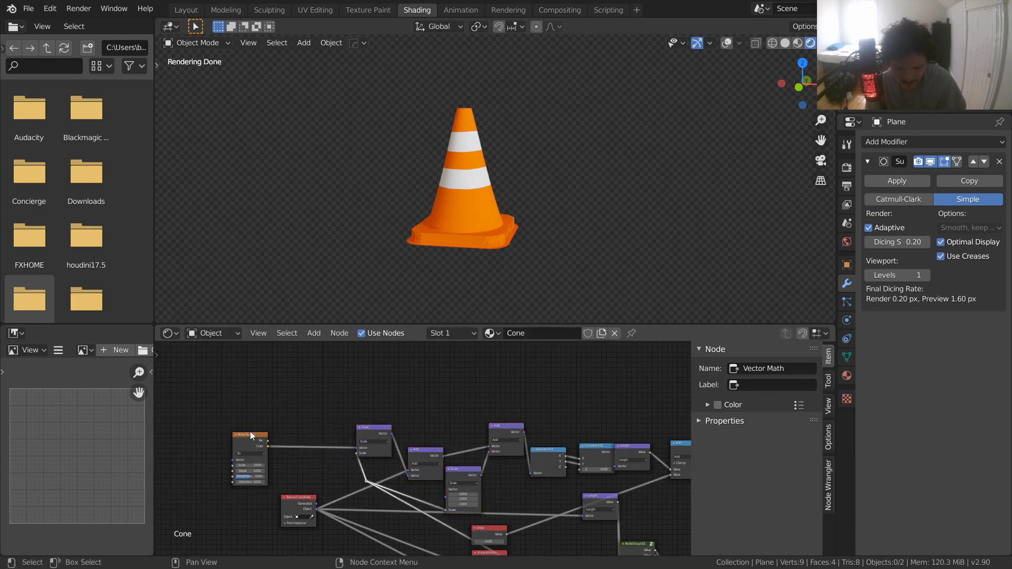
- Move the Noise Texture node up beside the first Scale node and the Texture Coordinate node farther away from the chain
drag(249, 433, 320, 387)
scroll(334, 433, down, 1)
middle_drag(343, 471, 317, 429)
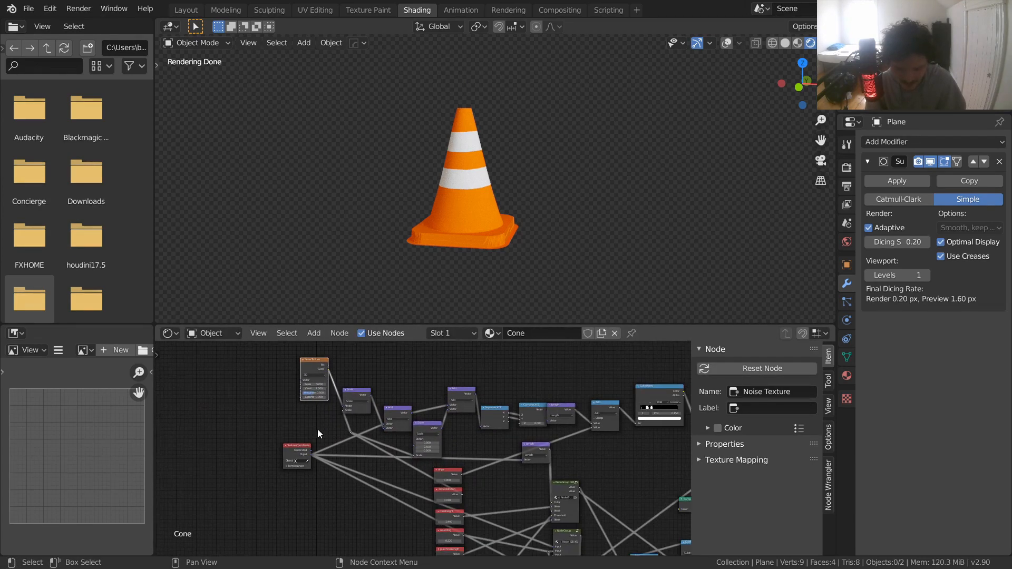
drag(298, 447, 226, 443)
middle_drag(445, 491, 413, 433)
drag(374, 418, 425, 547)
scroll(306, 398, down, 4)
middle_drag(273, 385, 301, 454)
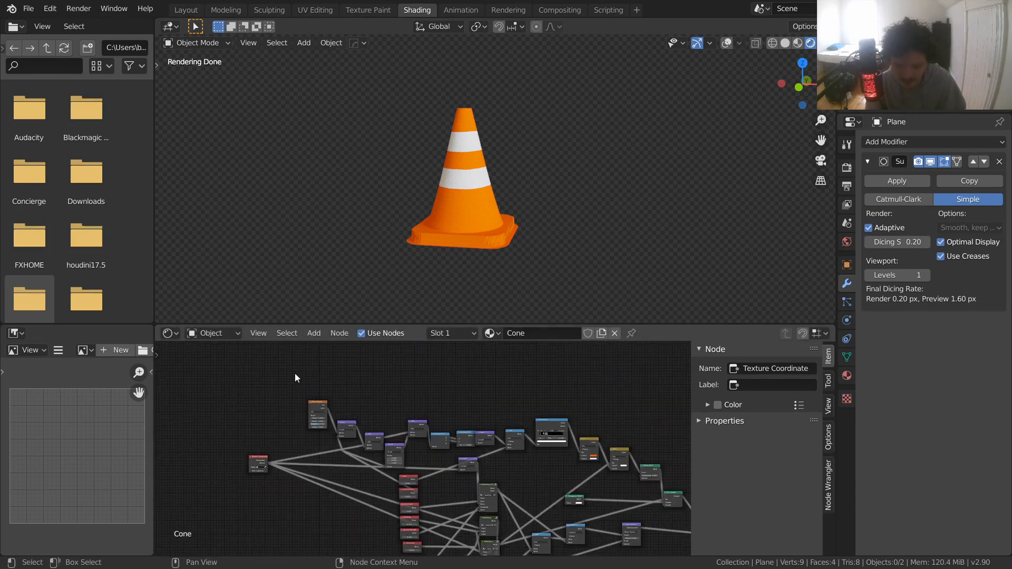
- Combine the stripe nodes from the Noise Texture through the ColorRamp into one node group and return to the main material tree
drag(295, 374, 514, 429)
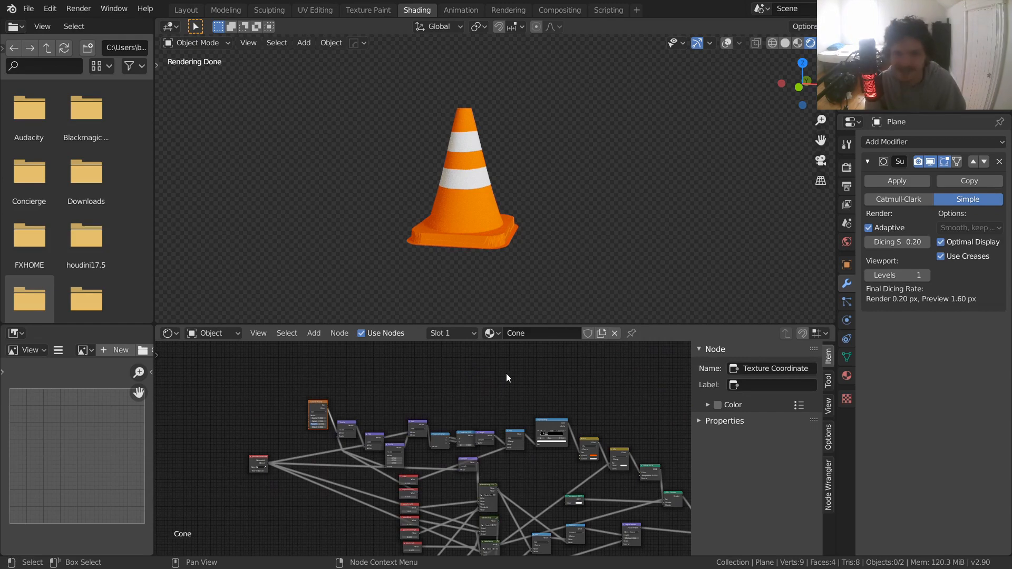
scroll(510, 365, up, 2)
middle_drag(630, 422, 441, 446)
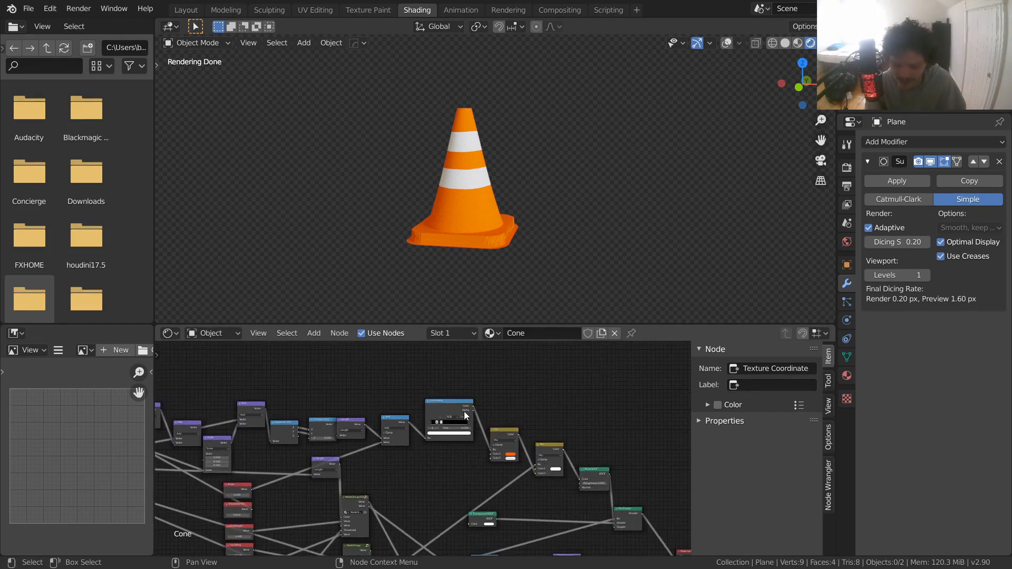
scroll(464, 411, down, 4)
drag(485, 394, 254, 480)
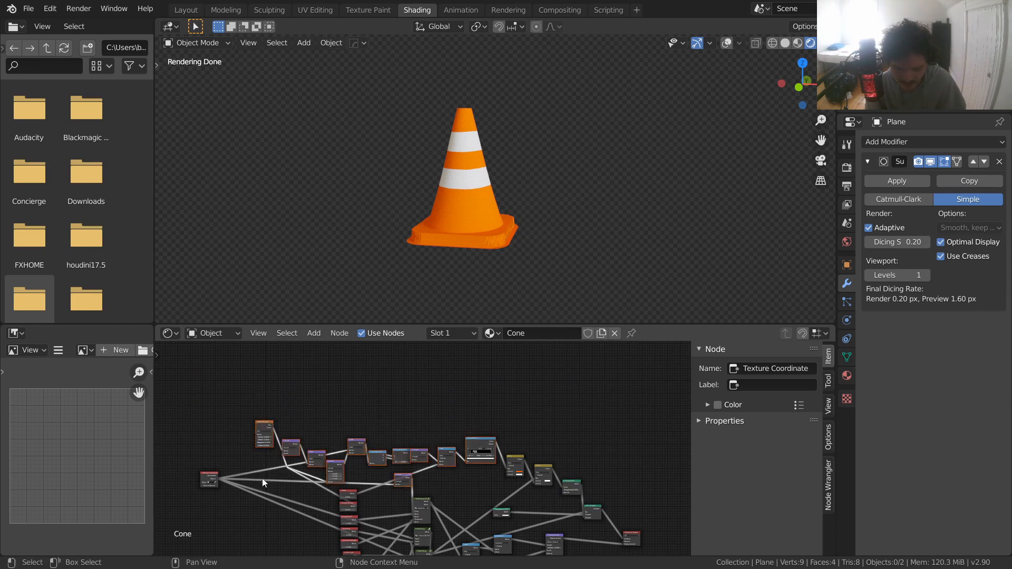
key(ctrl+g)
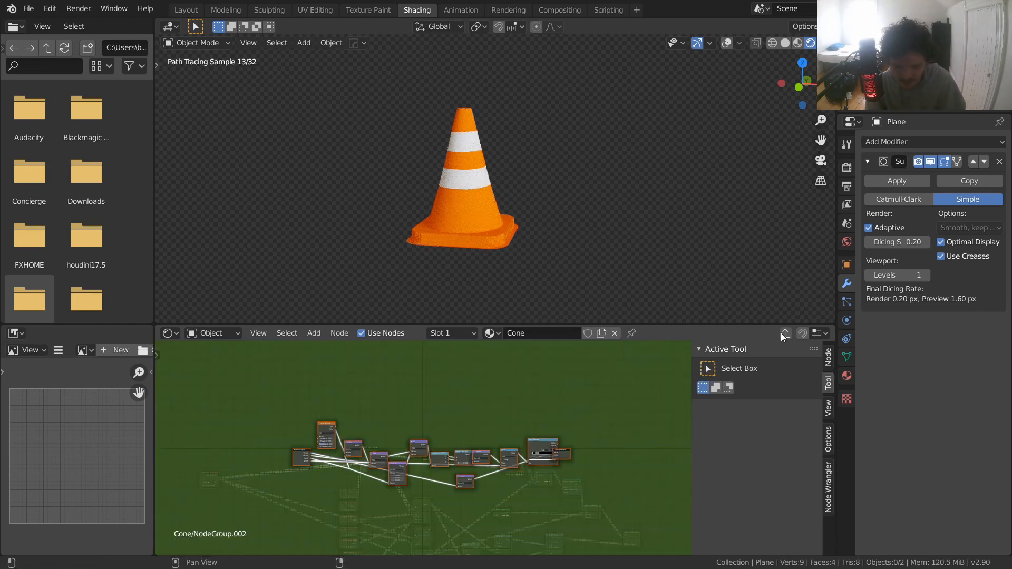
key(Tab)
- Place the new node group above the other groups and bring the Texture Coordinate node closer to the value nodes
scroll(424, 448, up, 5)
drag(348, 457, 429, 486)
middle_drag(355, 502, 480, 443)
drag(197, 491, 257, 406)
key(g)
click(407, 394)
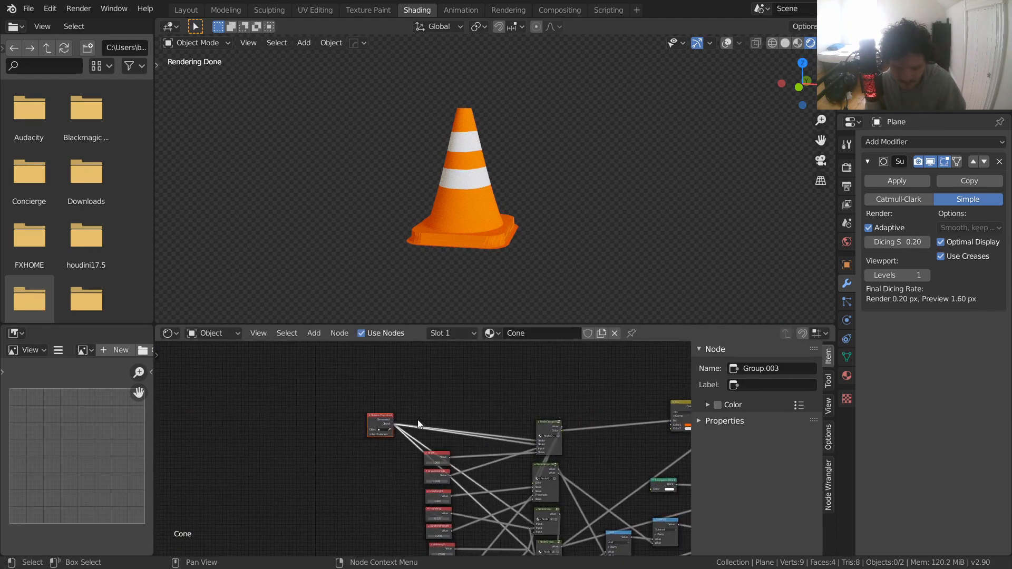
- Add a reroute joining the Texture Coordinate's Object links and place it just before the node groups
scroll(410, 428, up, 8)
middle_drag(374, 432, 351, 448)
shift+right_drag(362, 454, 428, 343)
key(g)
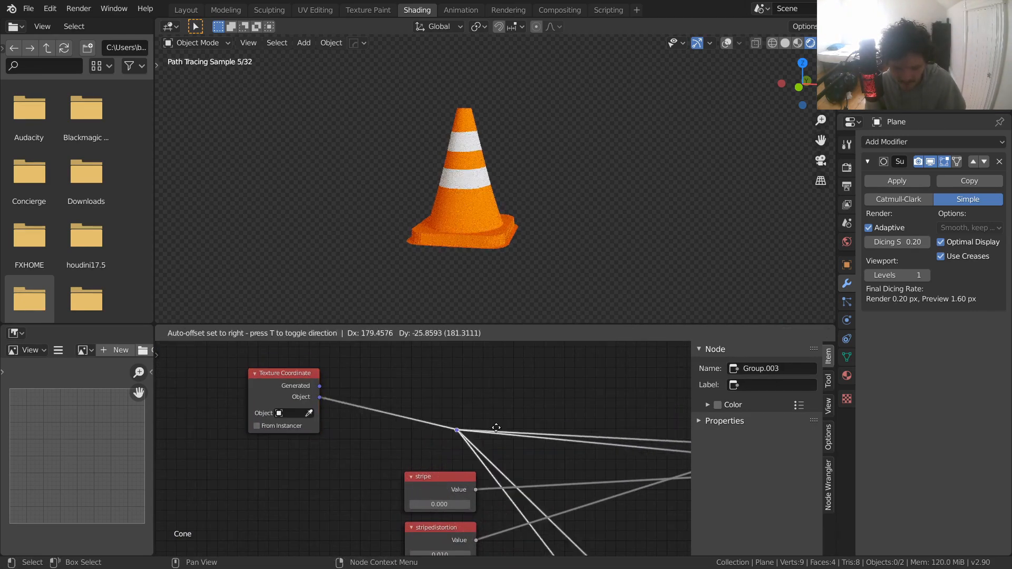
click(637, 456)
scroll(539, 432, down, 8)
key(g)
click(495, 489)
- Align the Texture Coordinate node above the column of value nodes and save the file
drag(275, 481, 374, 402)
key(g)
click(453, 394)
scroll(359, 426, down, 5)
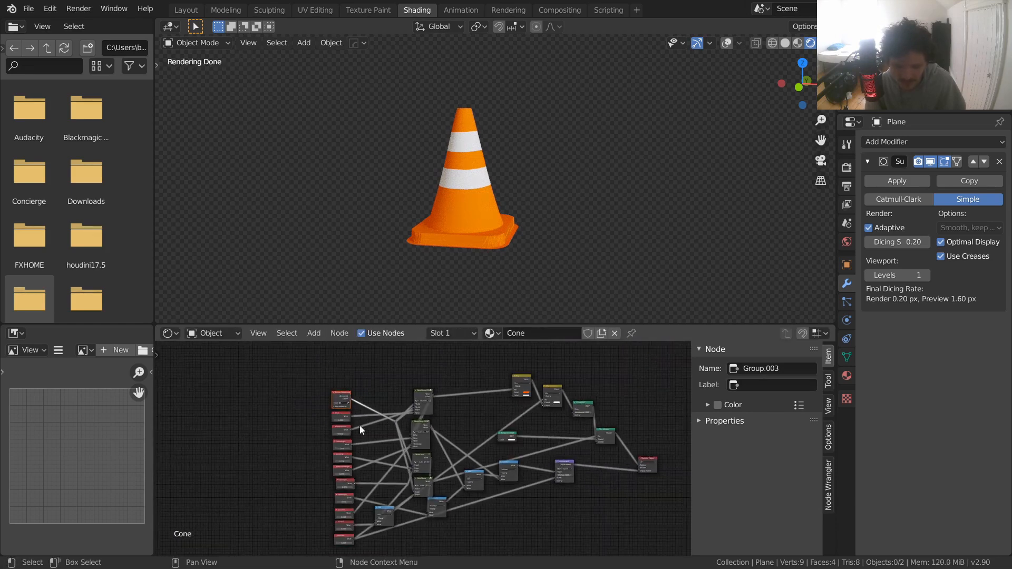
scroll(404, 399, up, 3)
key(ctrl+s)
- Preview the new stripe node group and cut the displacement link to the Material Output
ctrl+shift+click(427, 360)
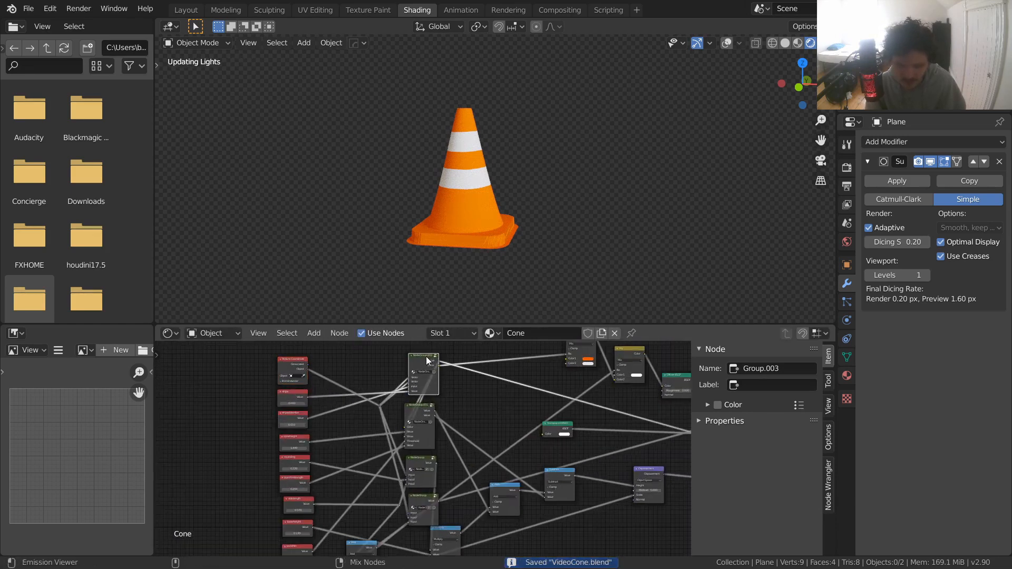
middle_drag(653, 469, 456, 469)
ctrl+right_drag(491, 506, 499, 454)
middle_drag(350, 417, 437, 418)
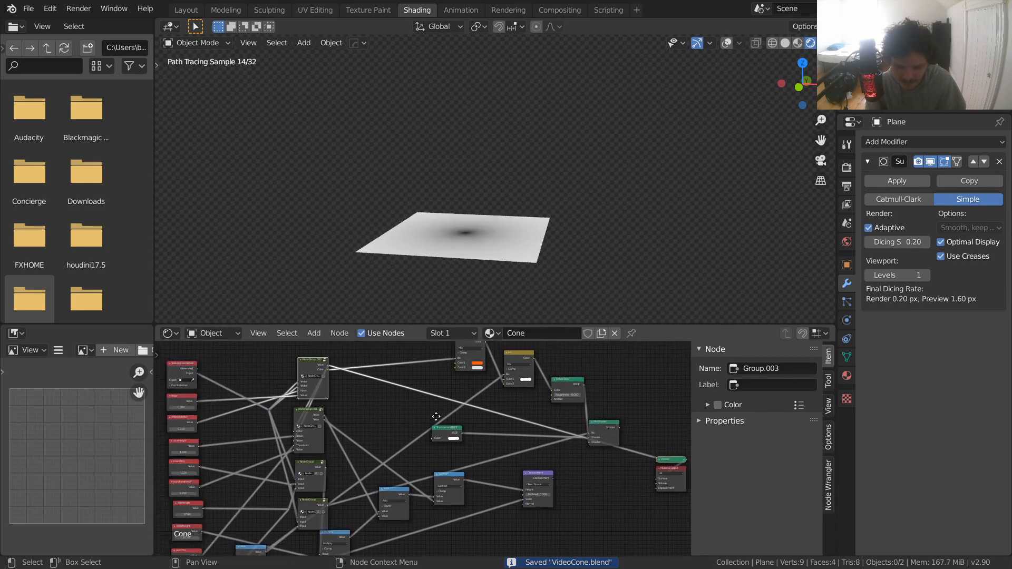
- Preview the stripe node group's Color output on the plane from a higher viewing angle
middle_drag(293, 360, 363, 411)
scroll(388, 400, up, 6)
ctrl+shift+click(363, 411)
middle_drag(460, 302, 441, 75)
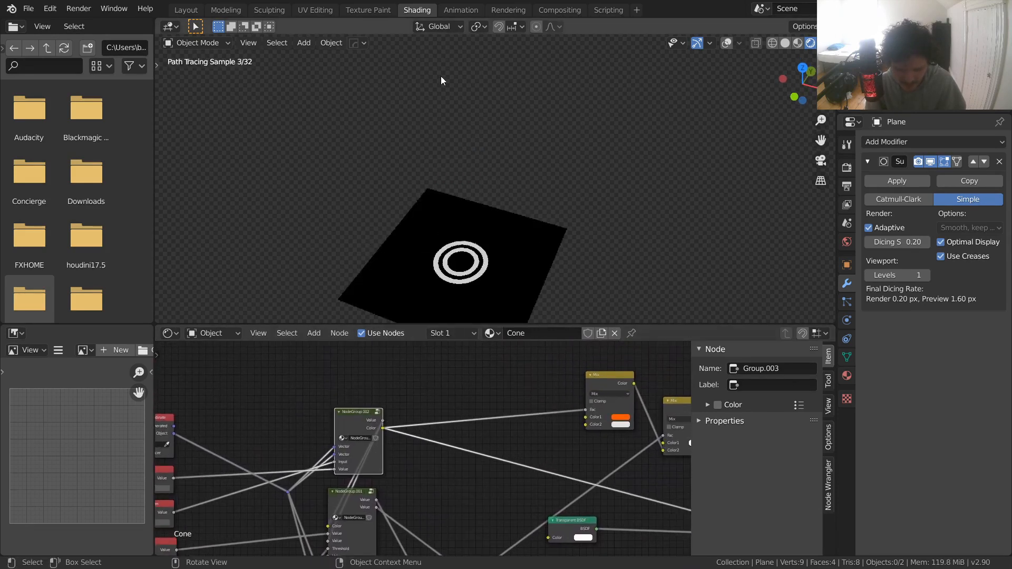
- Preview the outputs of the three remaining node groups and of the Displacement node in turn
middle_drag(358, 492, 374, 416)
ctrl+shift+click(374, 416)
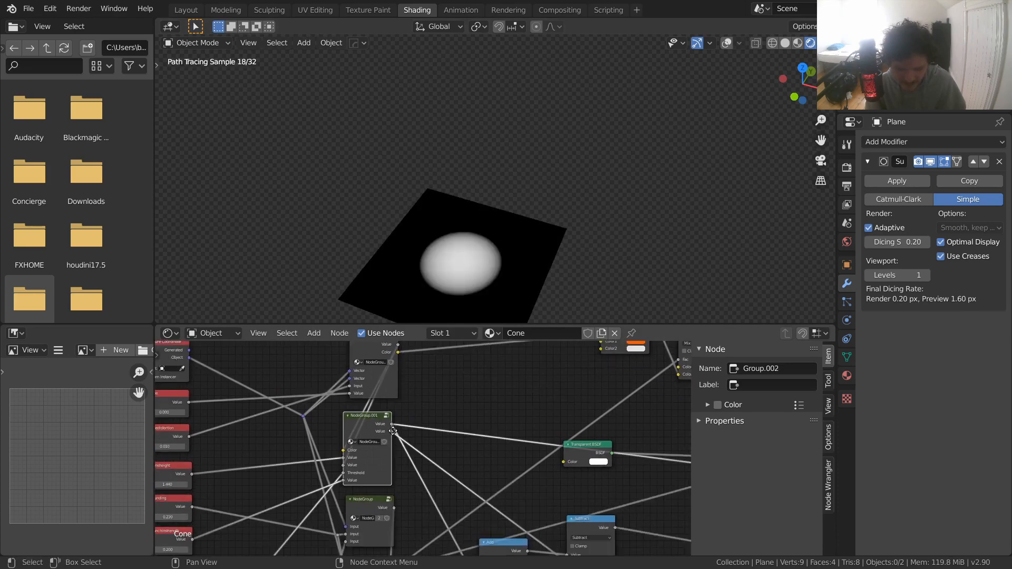
middle_drag(374, 504, 355, 433)
ctrl+shift+click(353, 430)
middle_drag(353, 500, 343, 428)
ctrl+shift+click(343, 427)
middle_drag(477, 426, 370, 428)
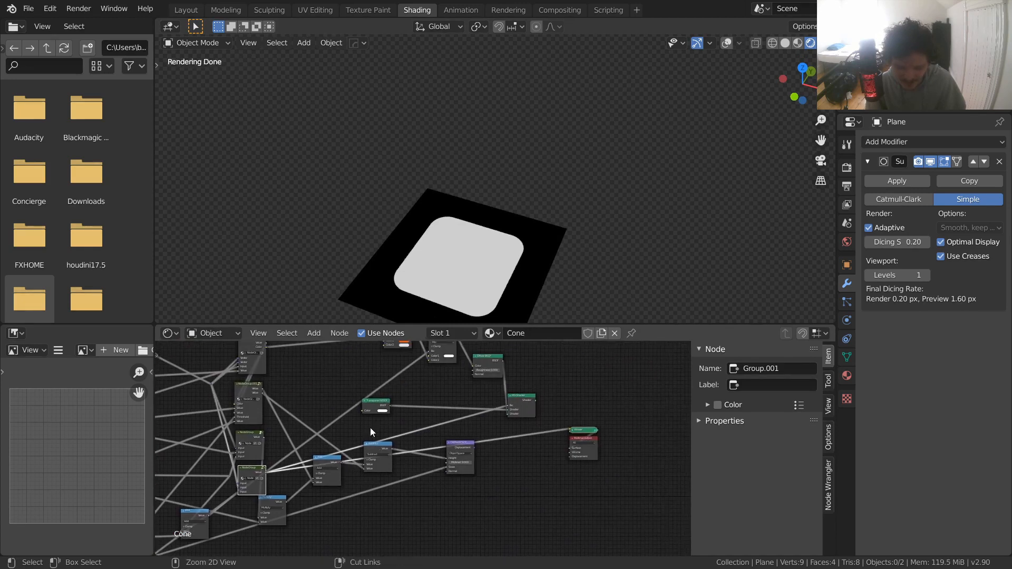
ctrl+shift+click(466, 446)
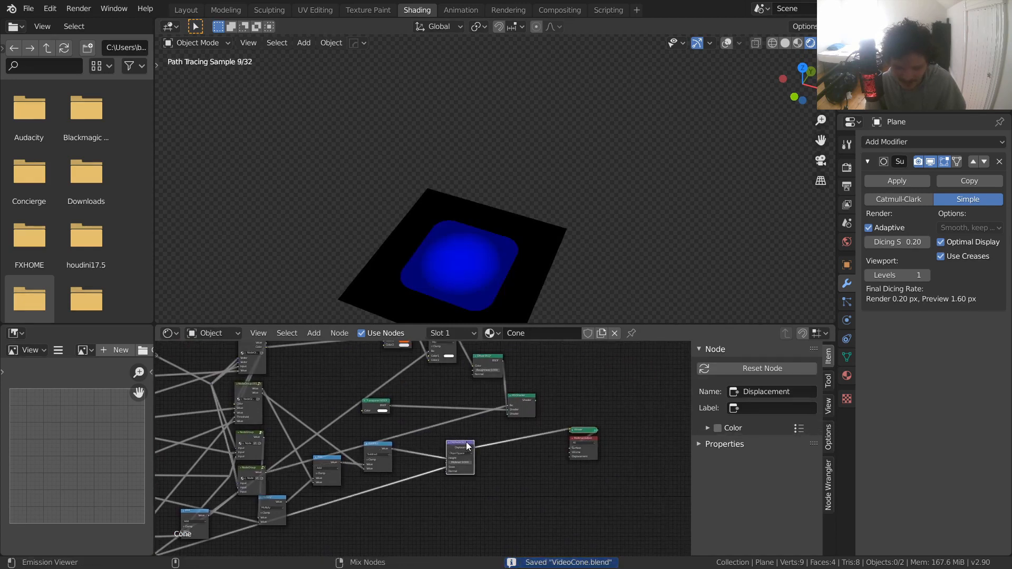
- Restore the Mix Shader as the surface output, reconnect the Displacement node to the Material Output's Displacement input, and save the file
ctrl+shift+click(520, 401)
scroll(511, 429, up, 3)
drag(498, 447, 574, 452)
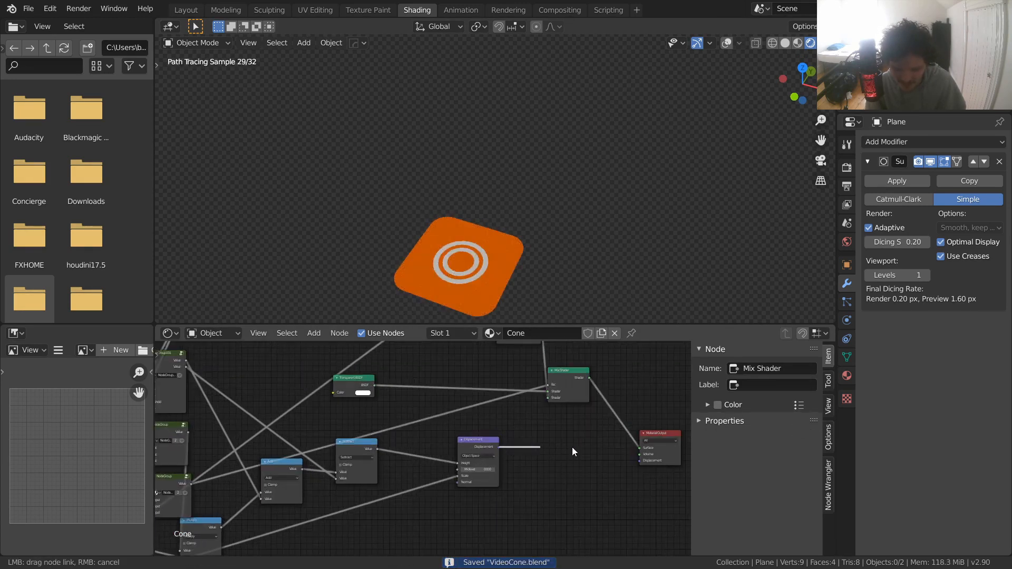
drag(638, 460, 639, 460)
scroll(507, 458, down, 4)
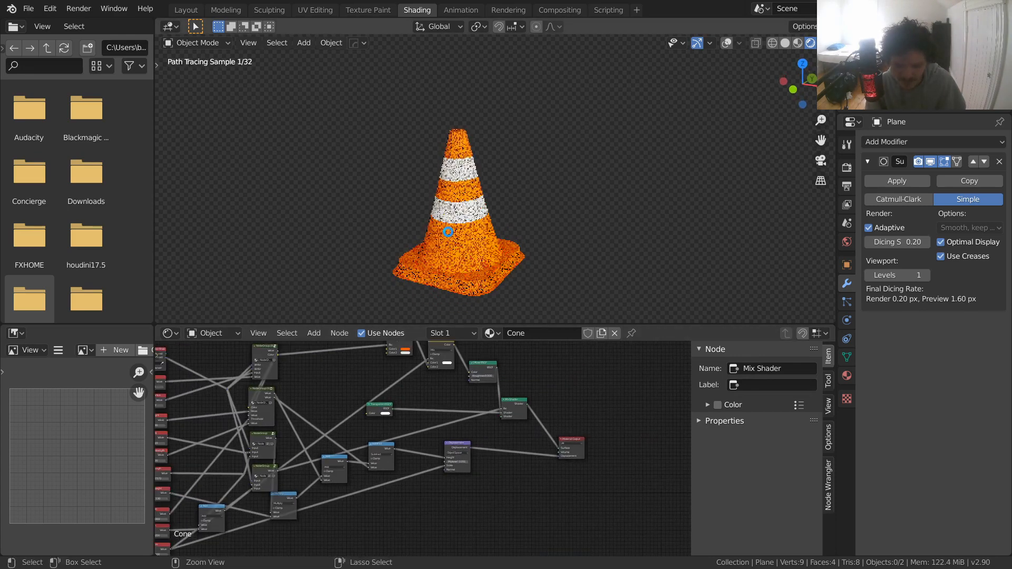
scroll(473, 233, up, 4)
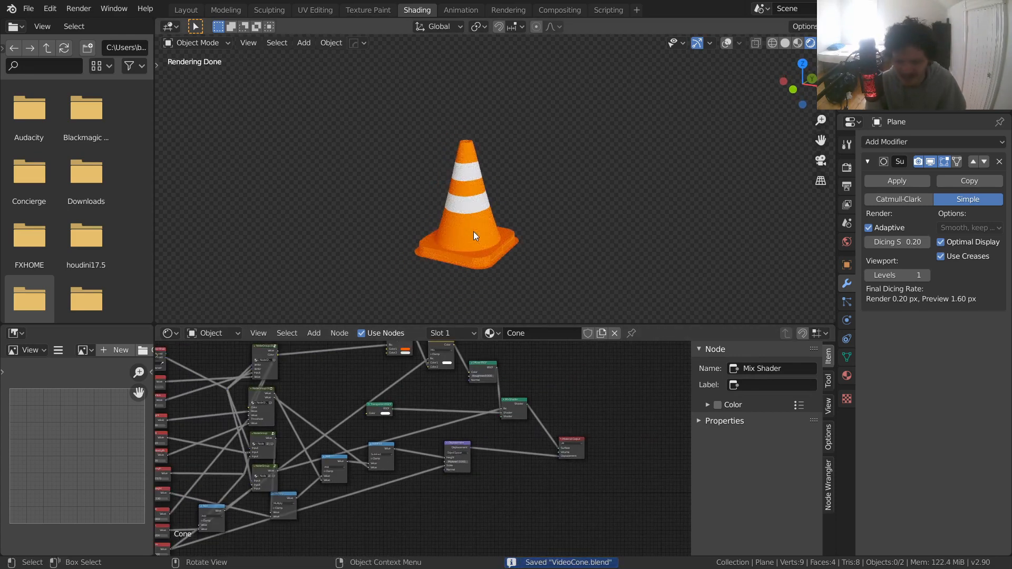
key(ctrl+s)
- Set the baseheight value to 0.150, checking the cone's base in the front view, and save the file
middle_drag(357, 411, 477, 417)
scroll(473, 409, down, 3)
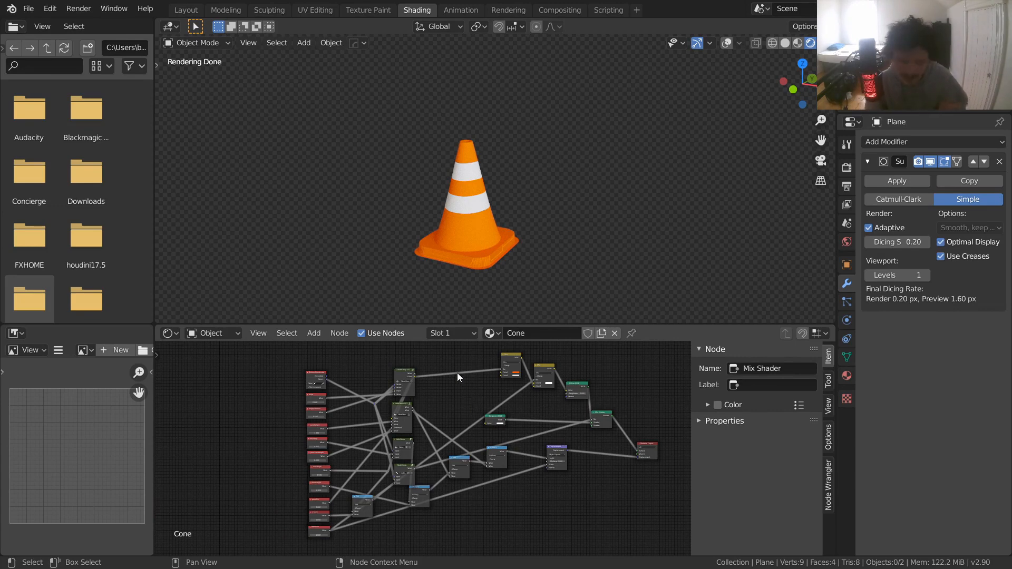
scroll(414, 448, up, 3)
middle_drag(221, 412, 394, 367)
scroll(440, 447, up, 4)
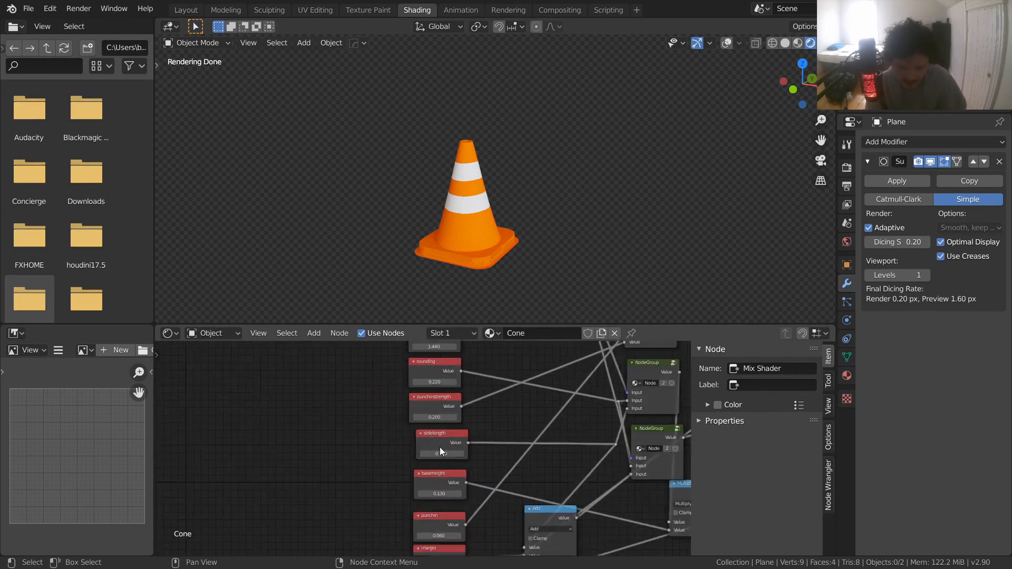
click(793, 90)
scroll(578, 165, up, 3)
shift+middle_drag(501, 277, 496, 265)
middle_drag(505, 499, 482, 451)
key(ctrl+s)
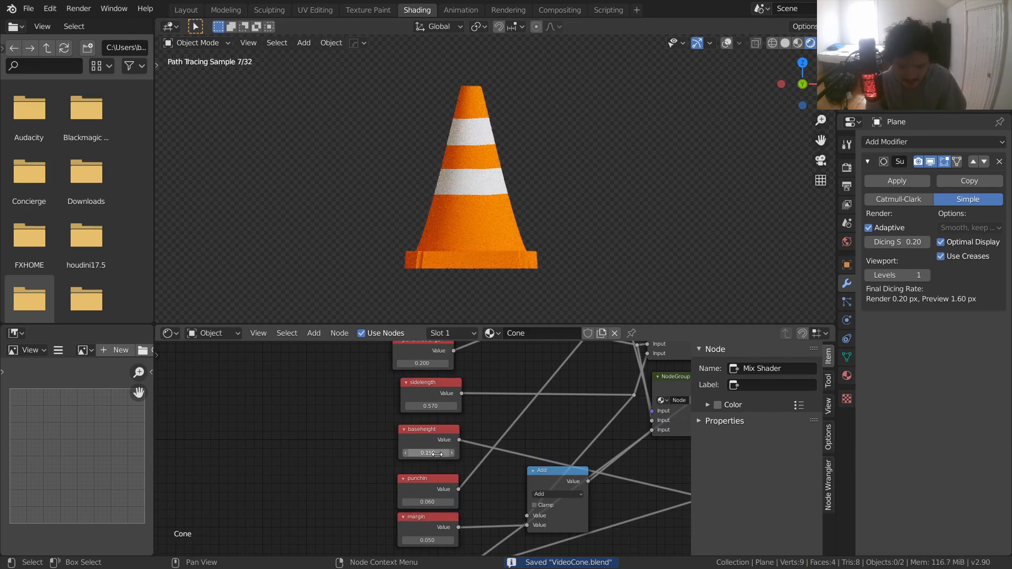
- Examine the finished cone from an oblique, more distant view together with the complete node tree
middle_drag(514, 188, 364, 246)
scroll(493, 209, down, 2)
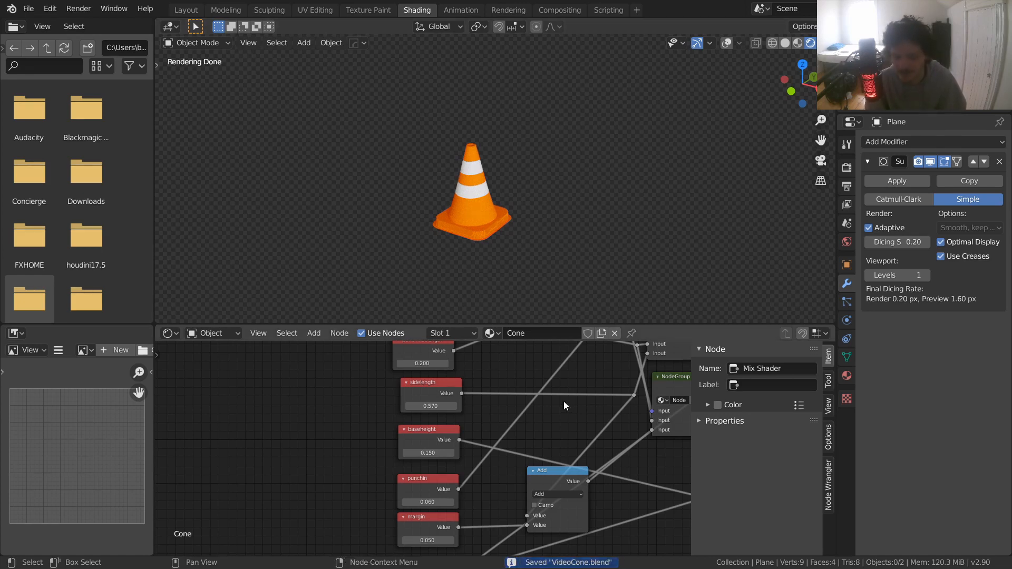
scroll(564, 401, down, 3)
middle_drag(568, 403, 430, 452)
scroll(384, 418, down, 3)
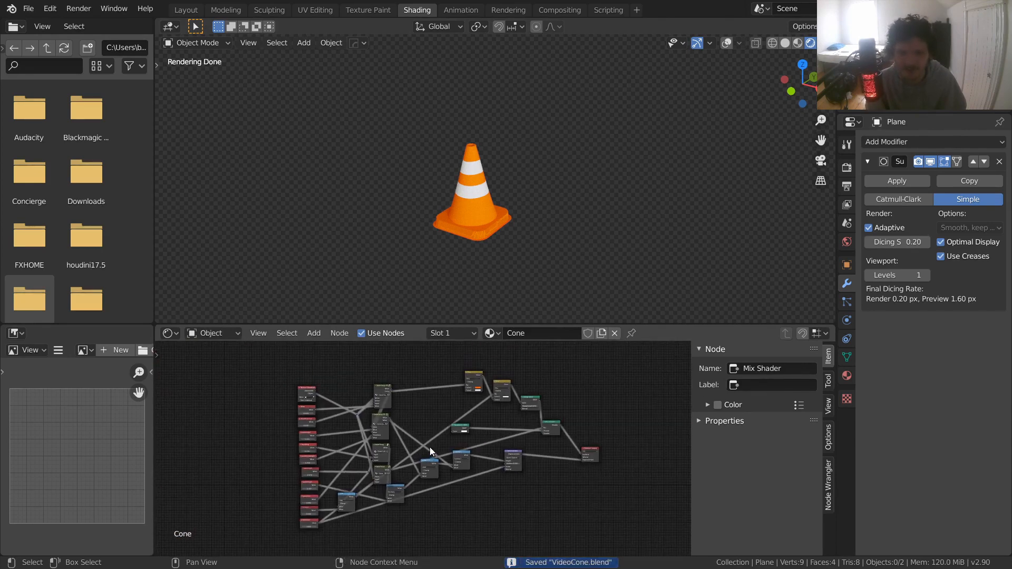